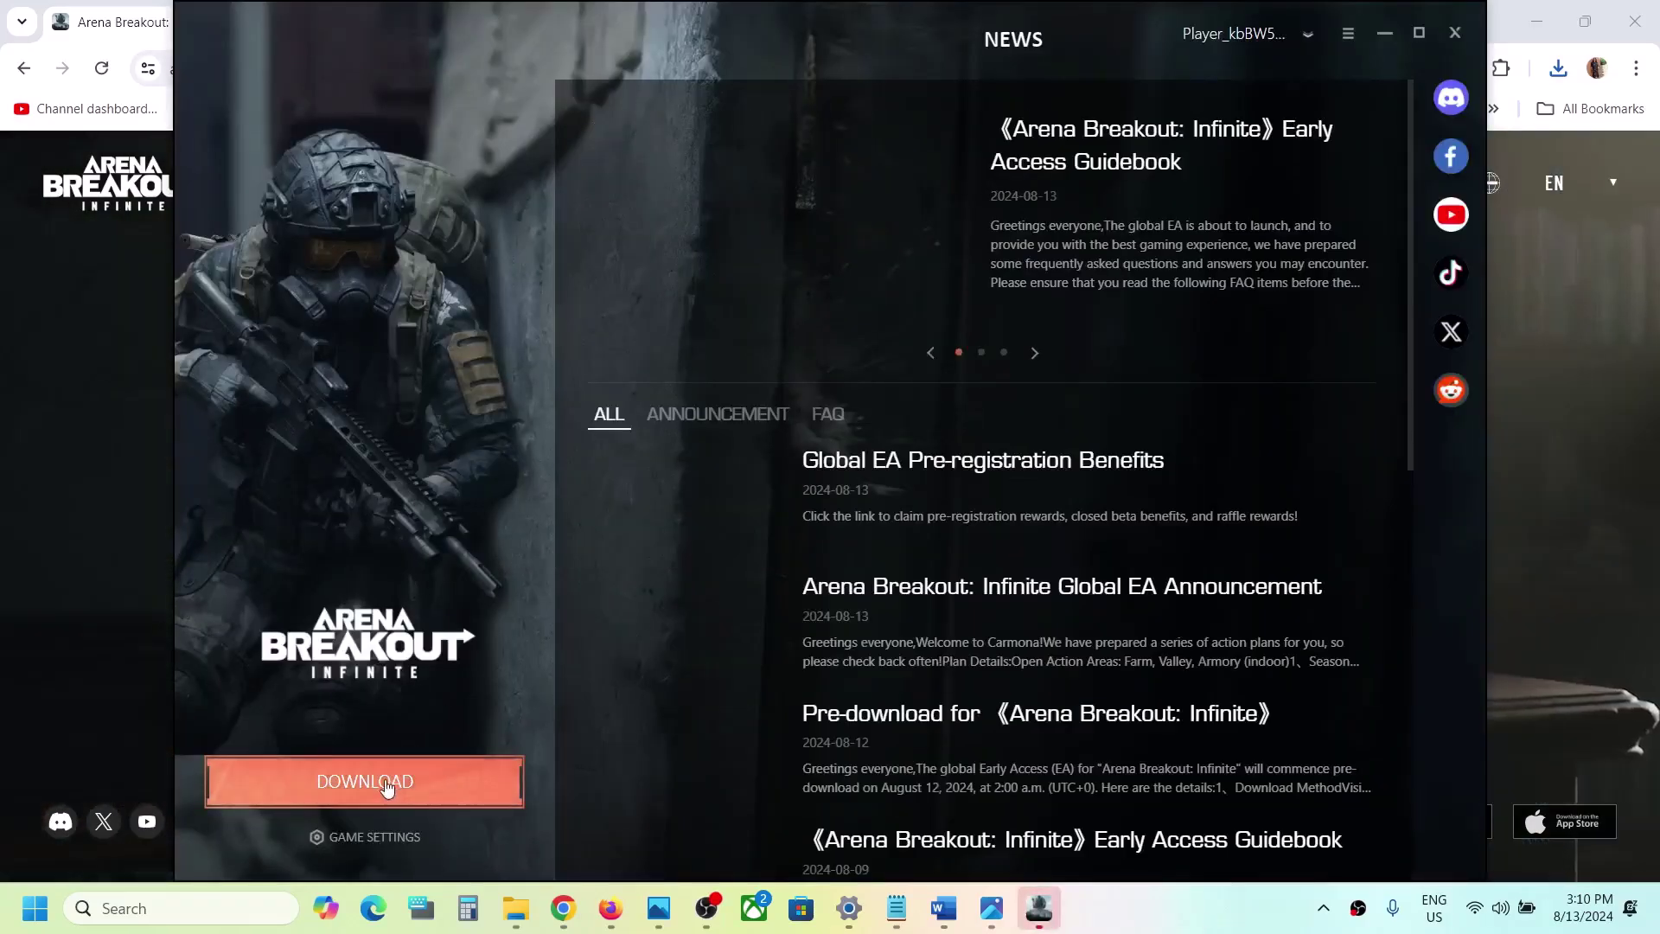
Step: Start downloading and installing Arena Breakout Infinite to the path C:\Arena Breakout Infinite\
click(389, 781)
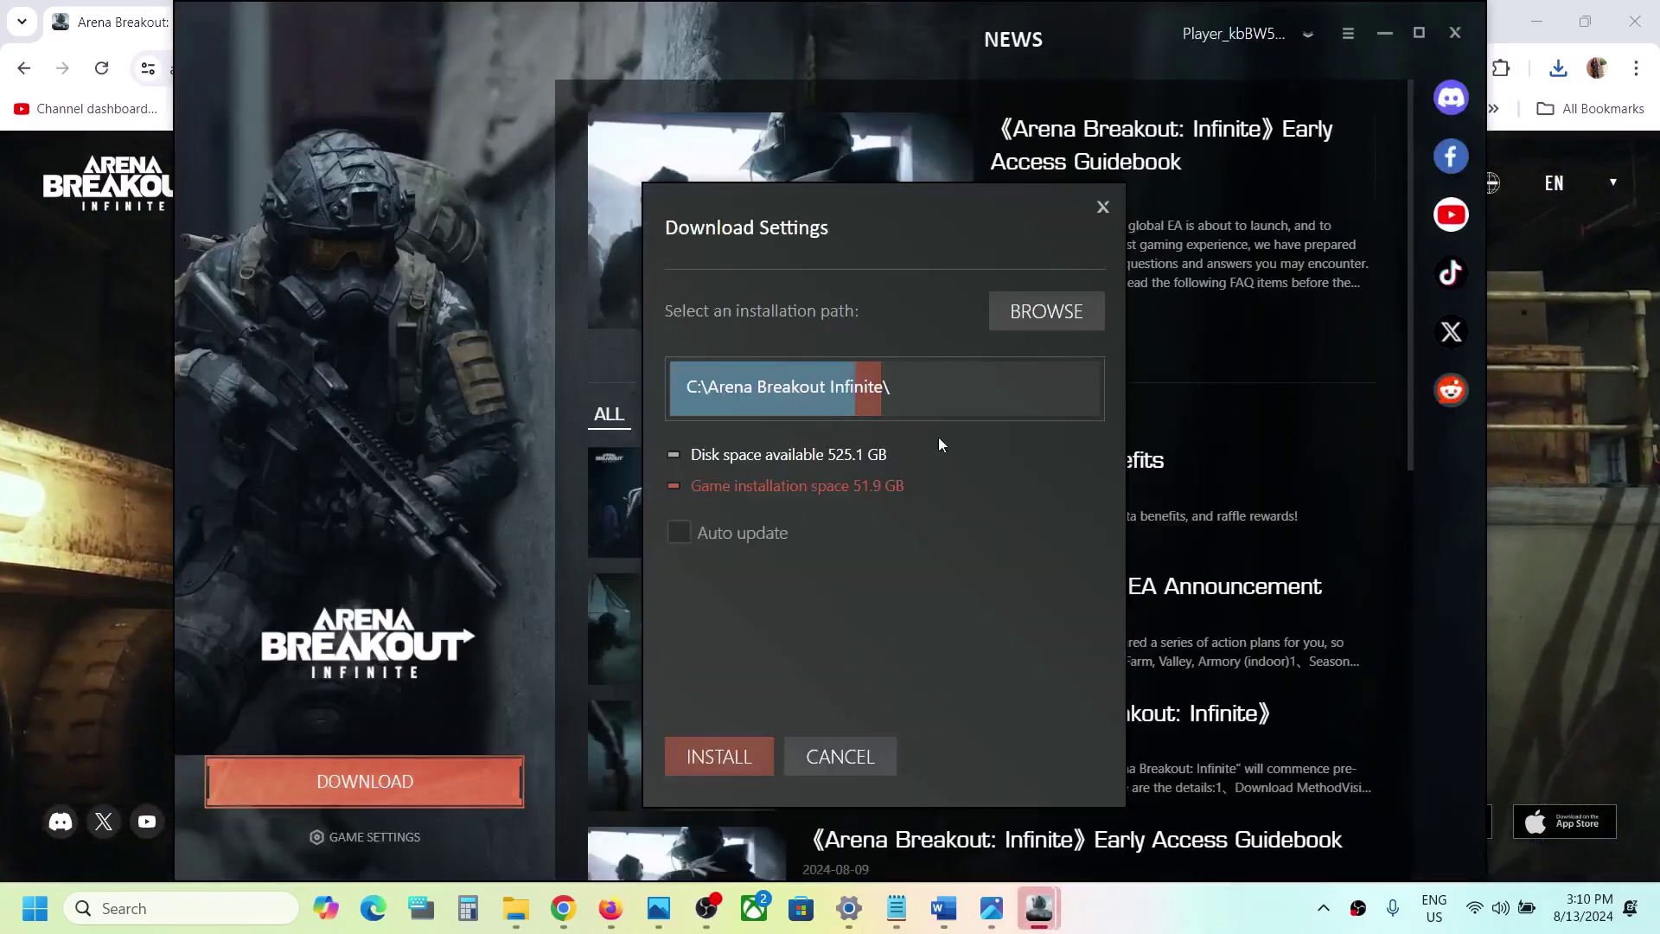
click(729, 759)
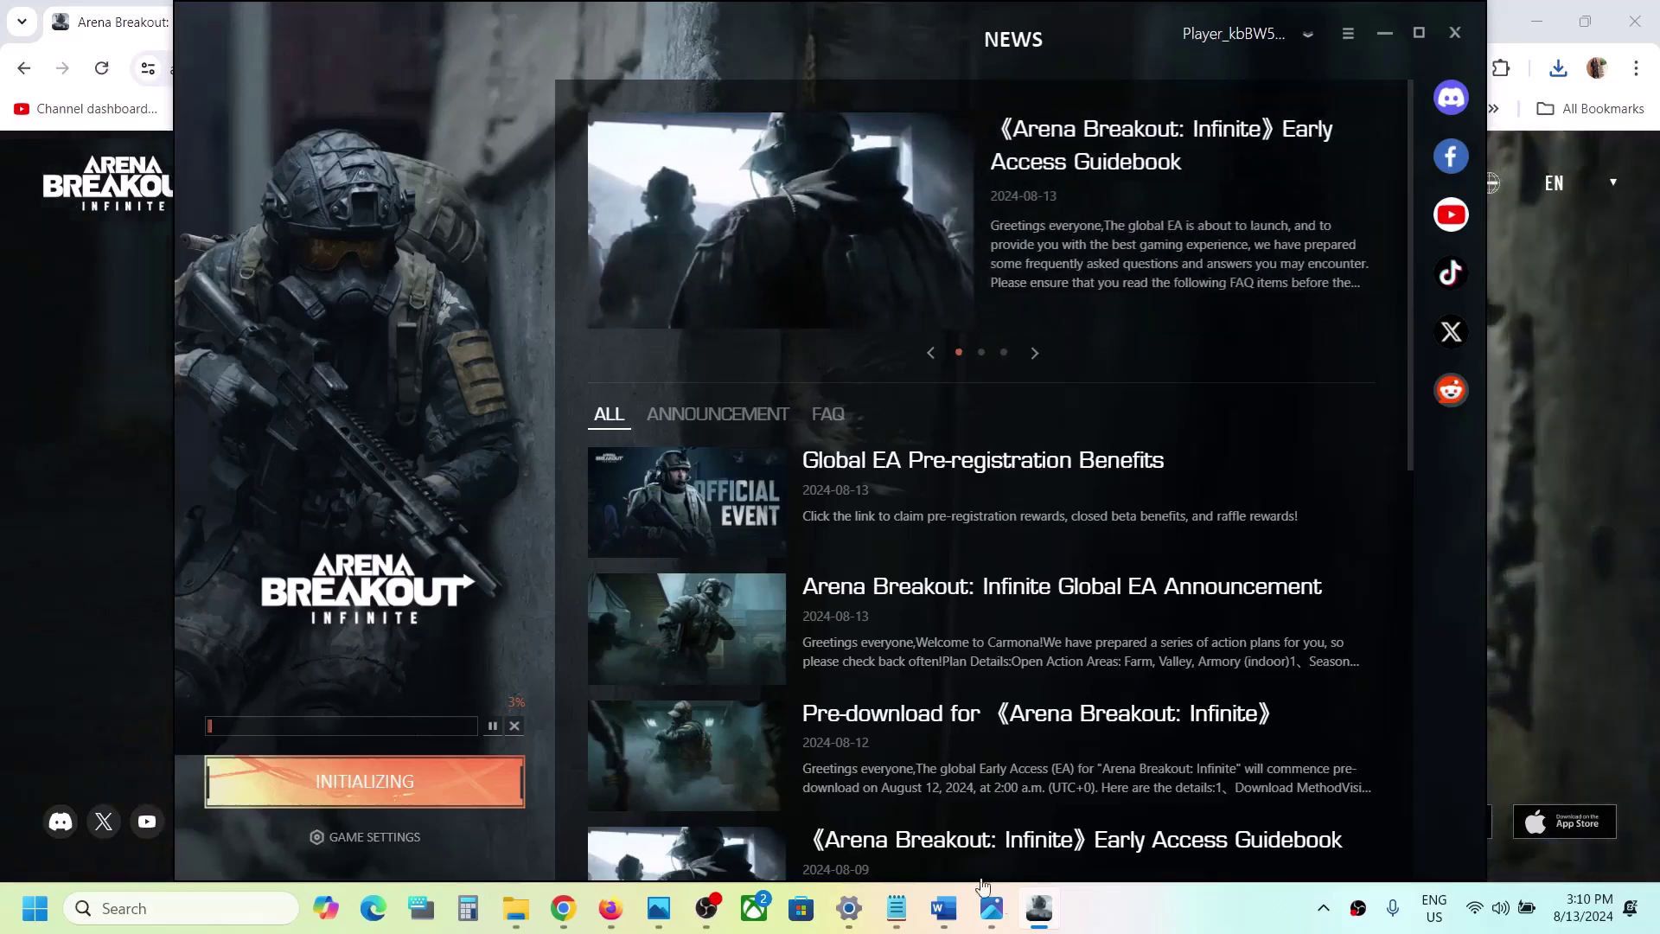
Step: Examine the ACE Center error message up close in the open screenshot image, and put the image viewer away
click(994, 909)
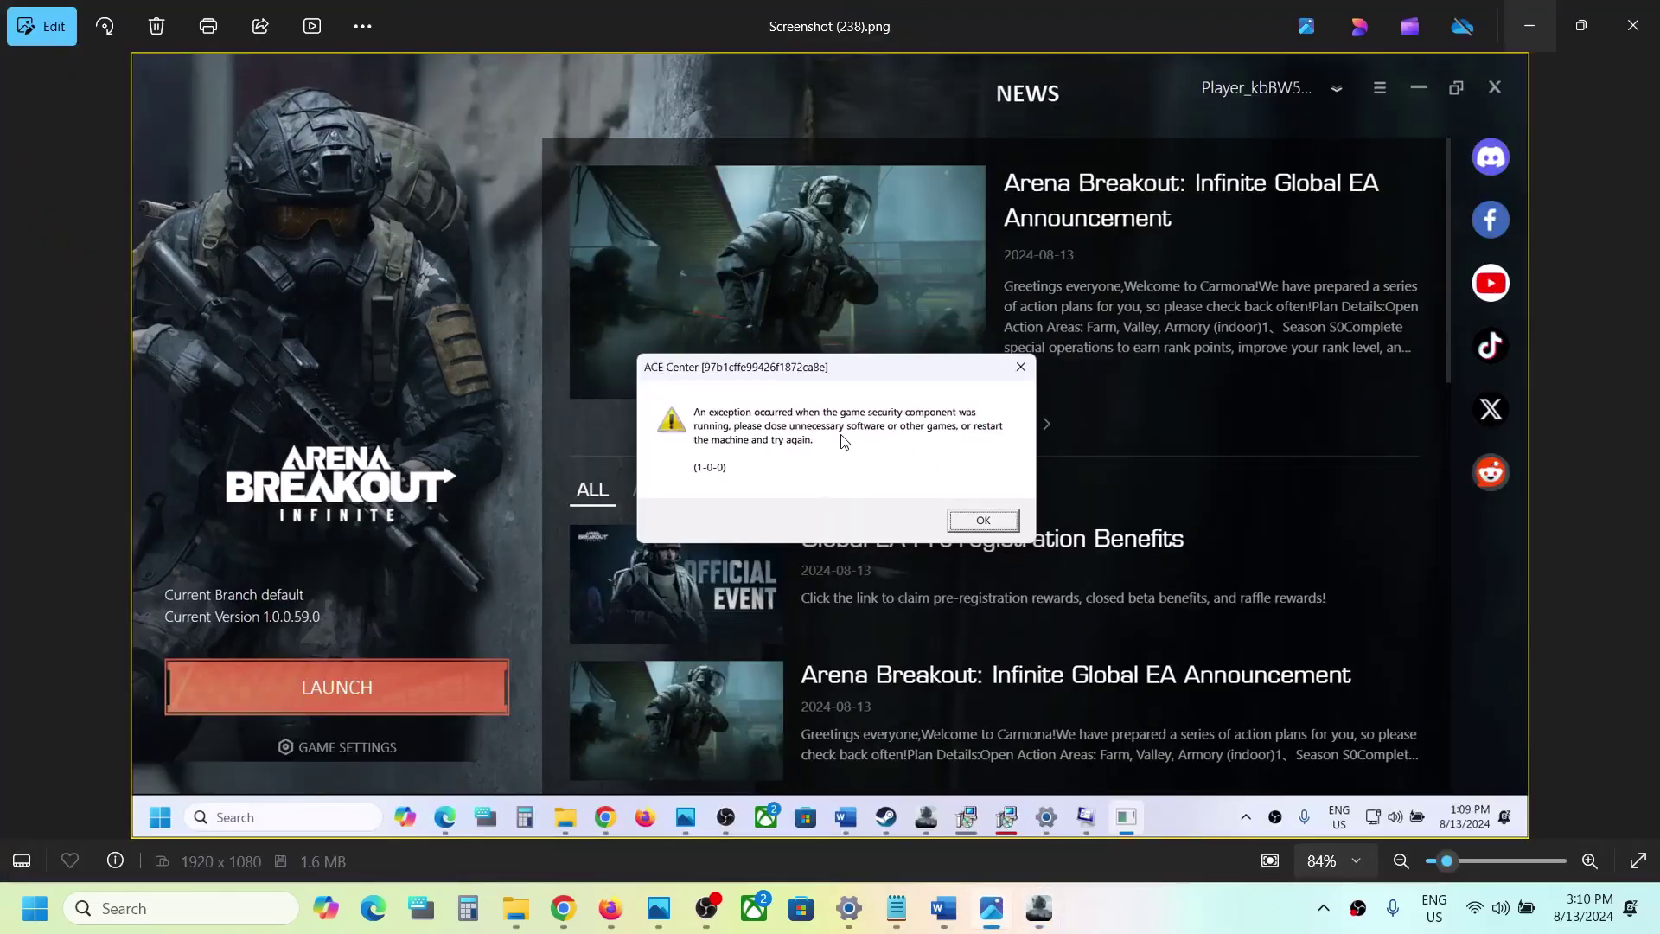
scroll(843, 441, up, 5)
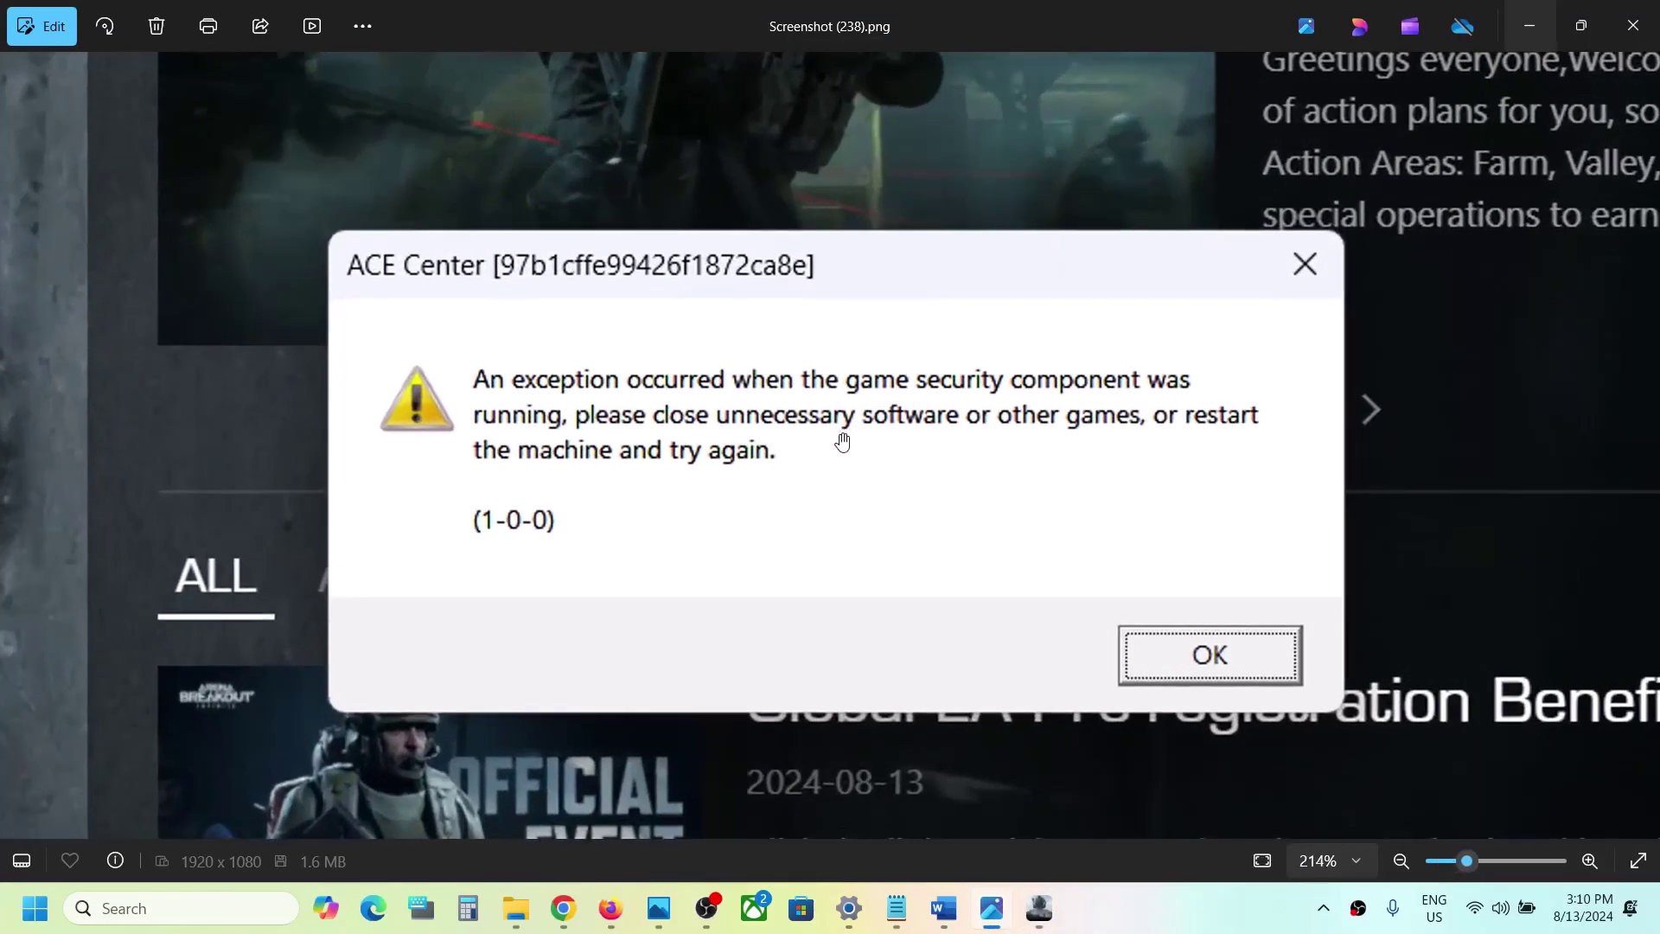
click(1535, 22)
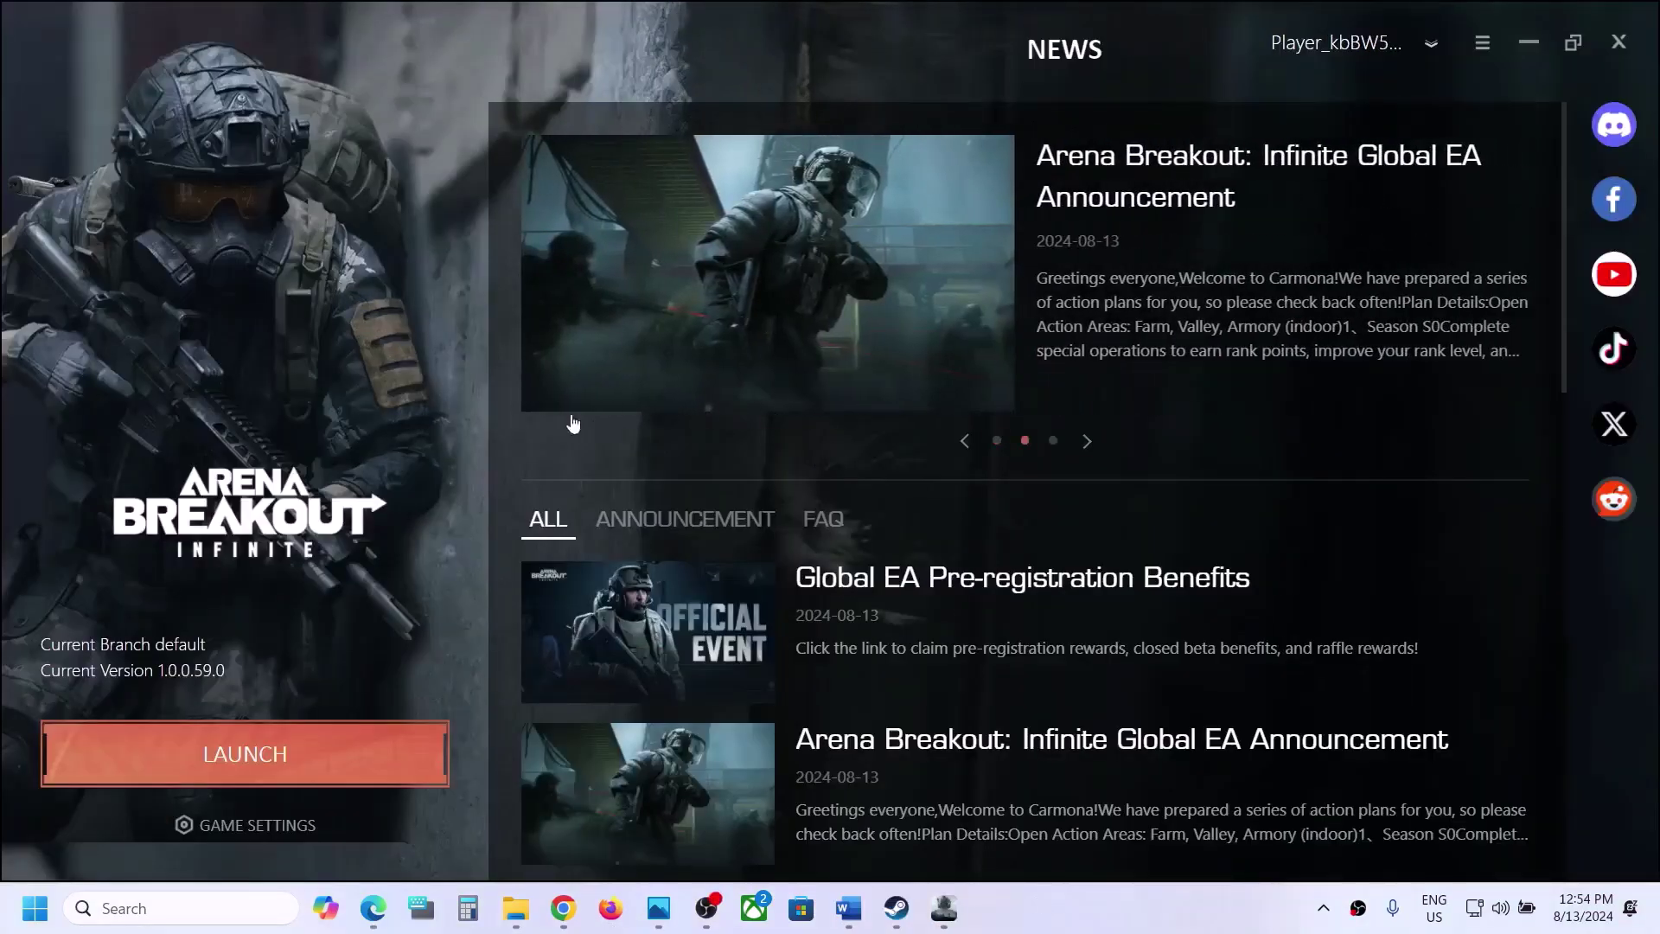
Step: Show the PC's power options with the Restart choice, and close them without restarting
click(19, 925)
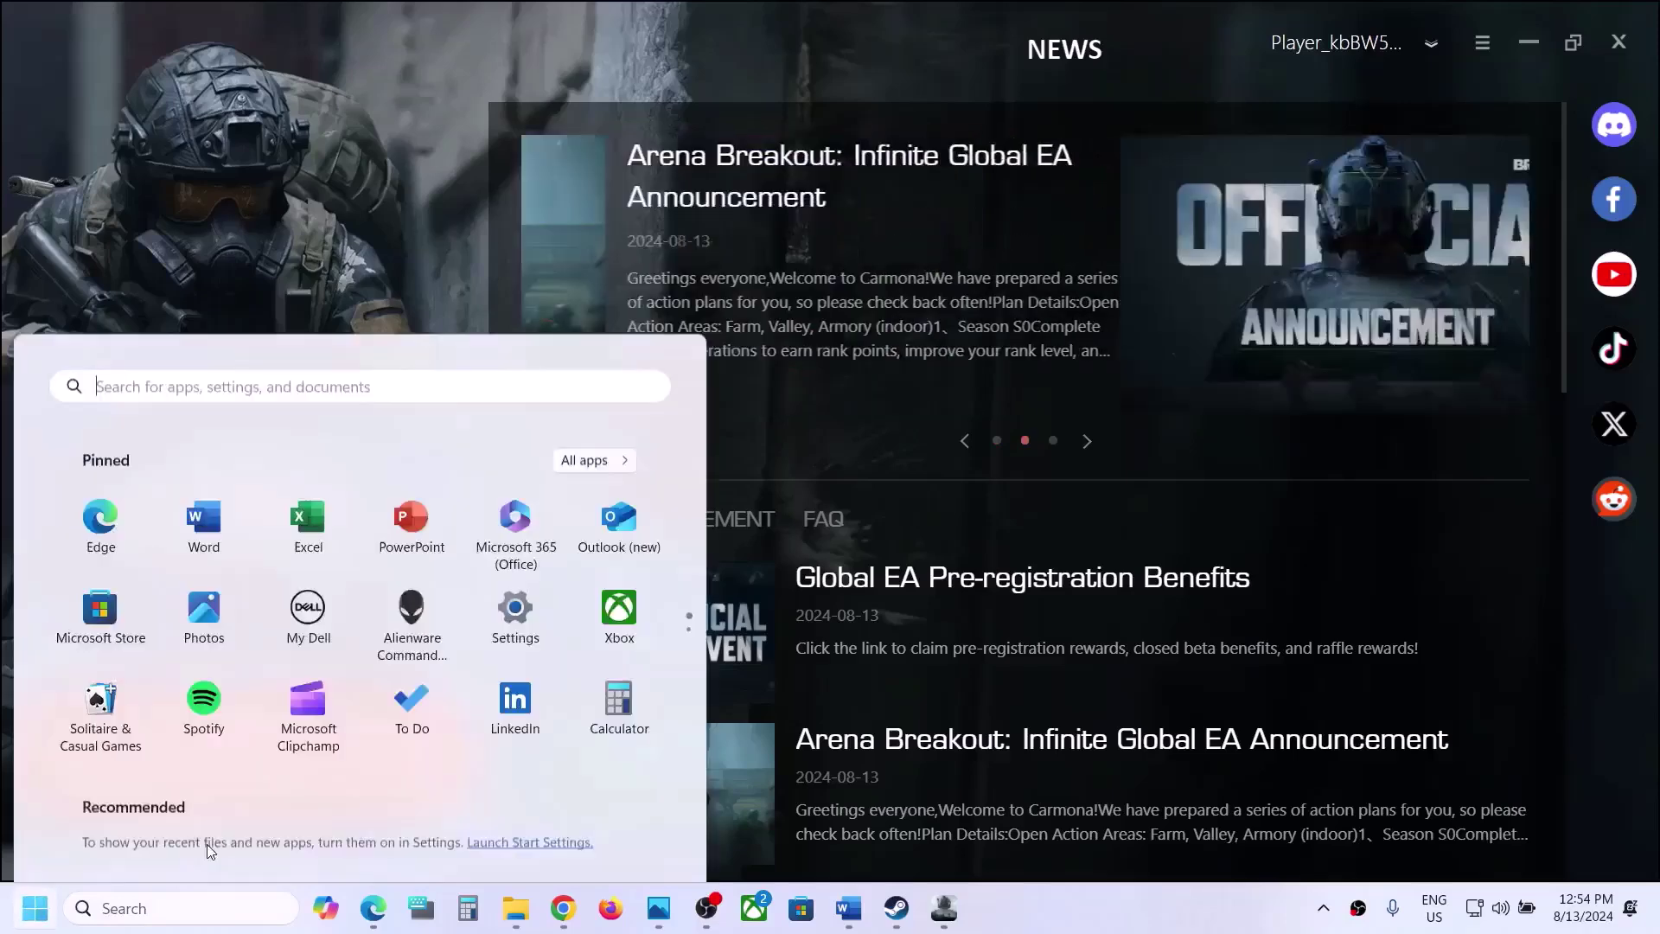
click(628, 833)
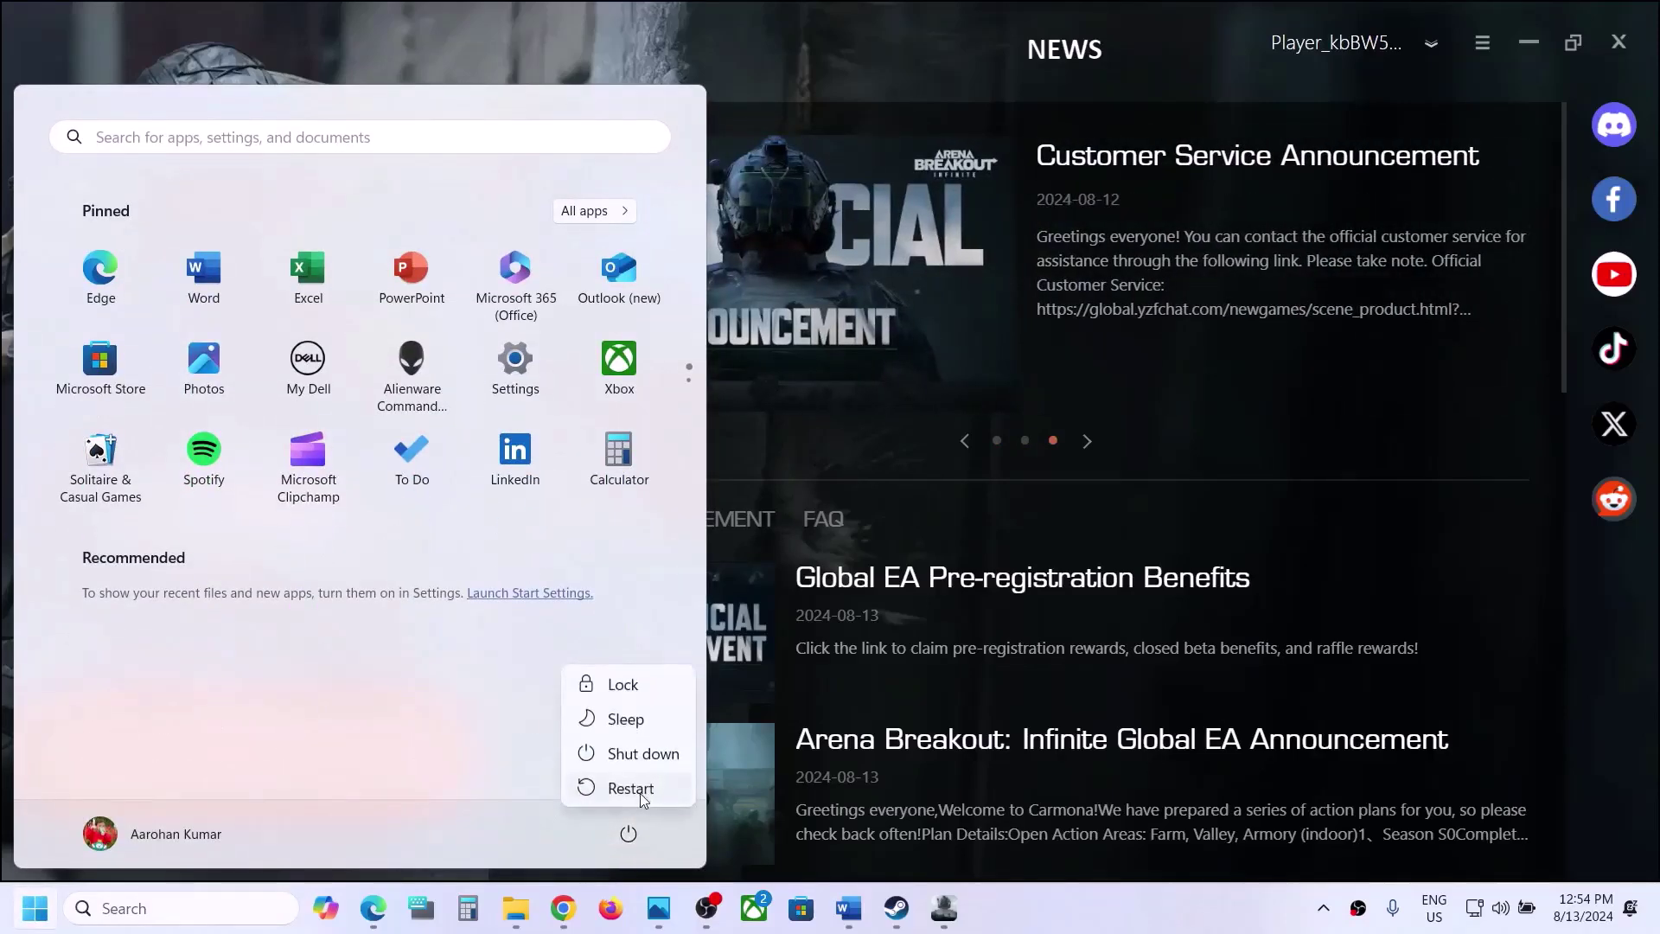
click(1078, 894)
click(1077, 894)
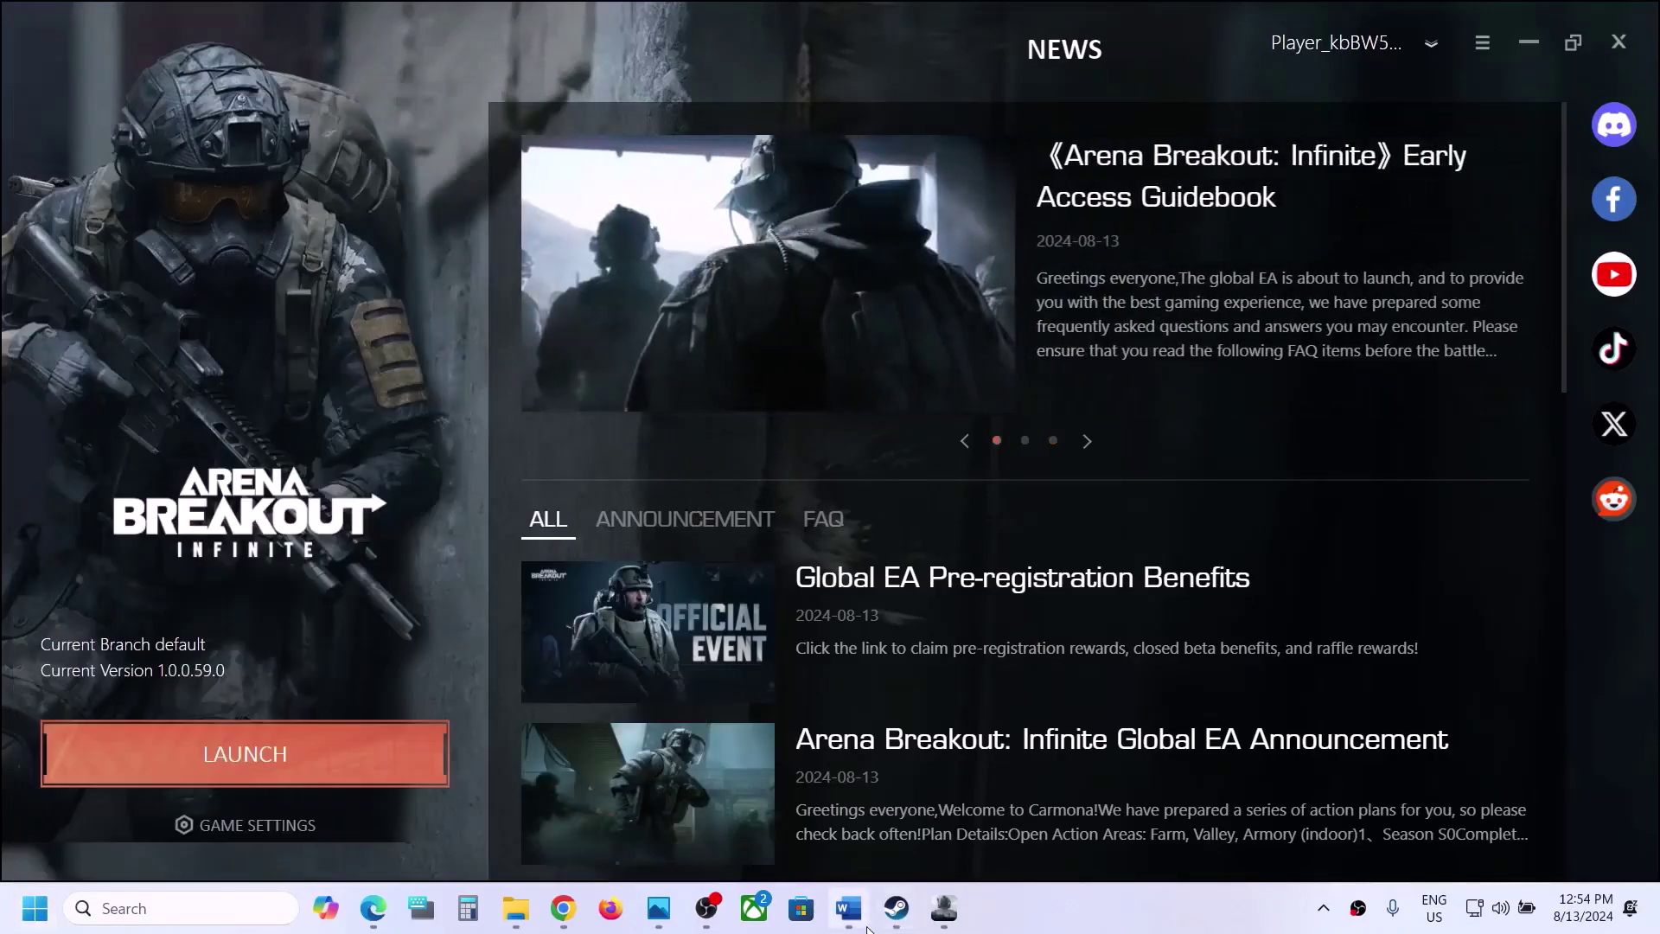
Step: Switch to the Word document and read Step 1 and Step 2 of the troubleshooting instructions
click(848, 907)
scroll(1210, 519, down, 2)
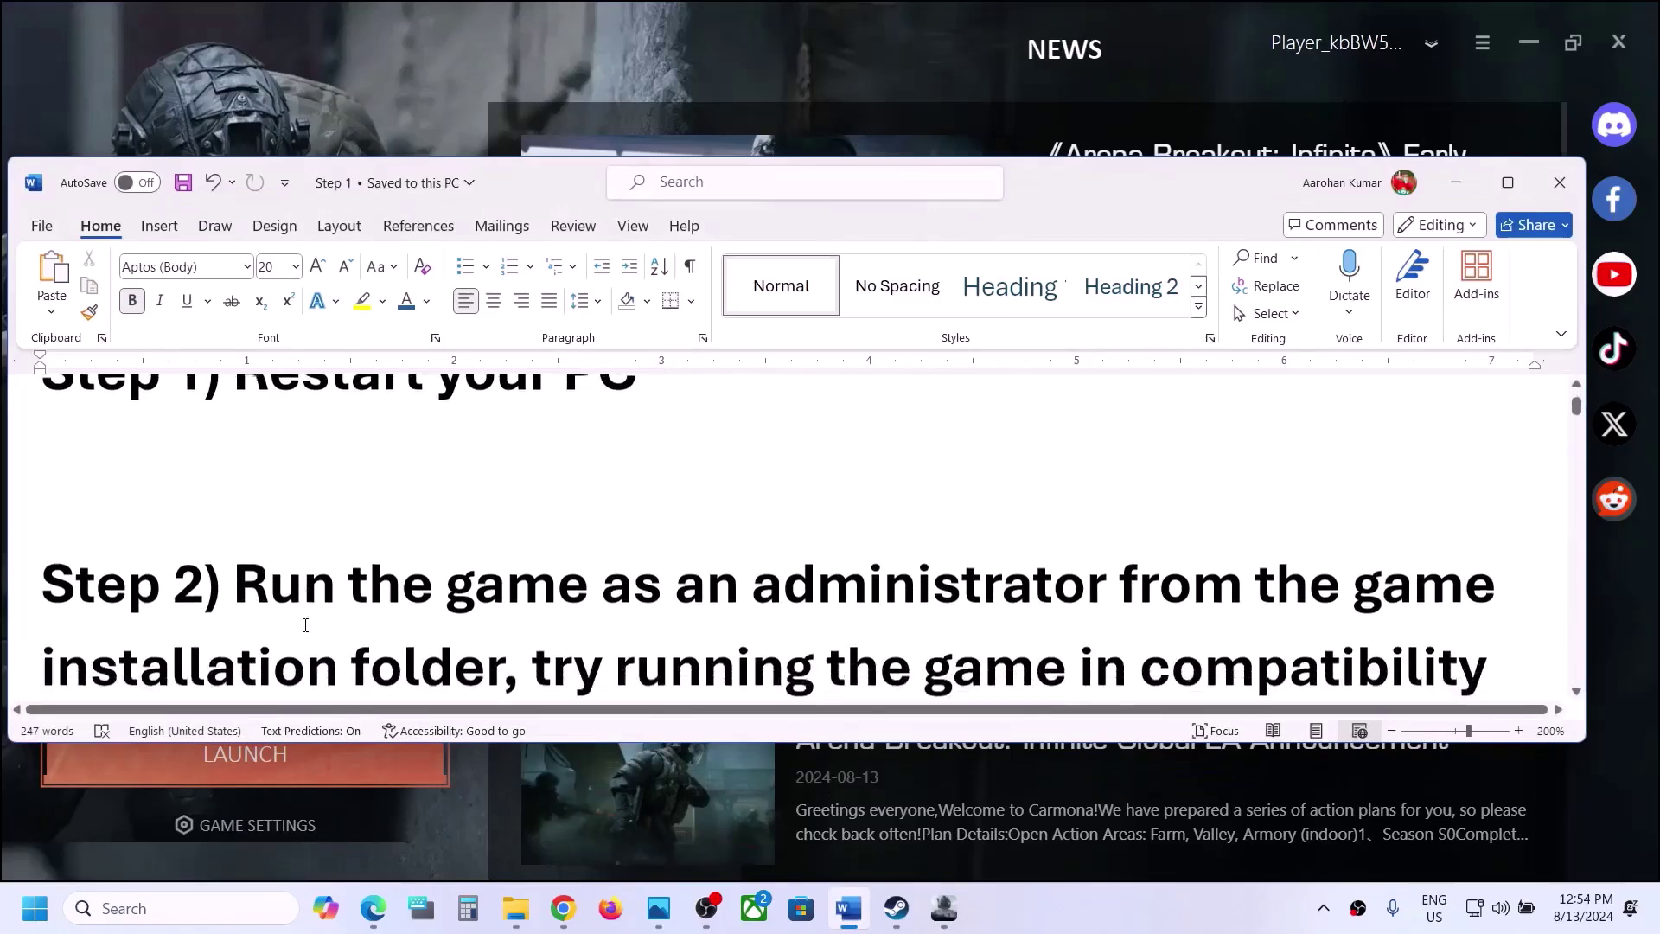
double_click(1388, 194)
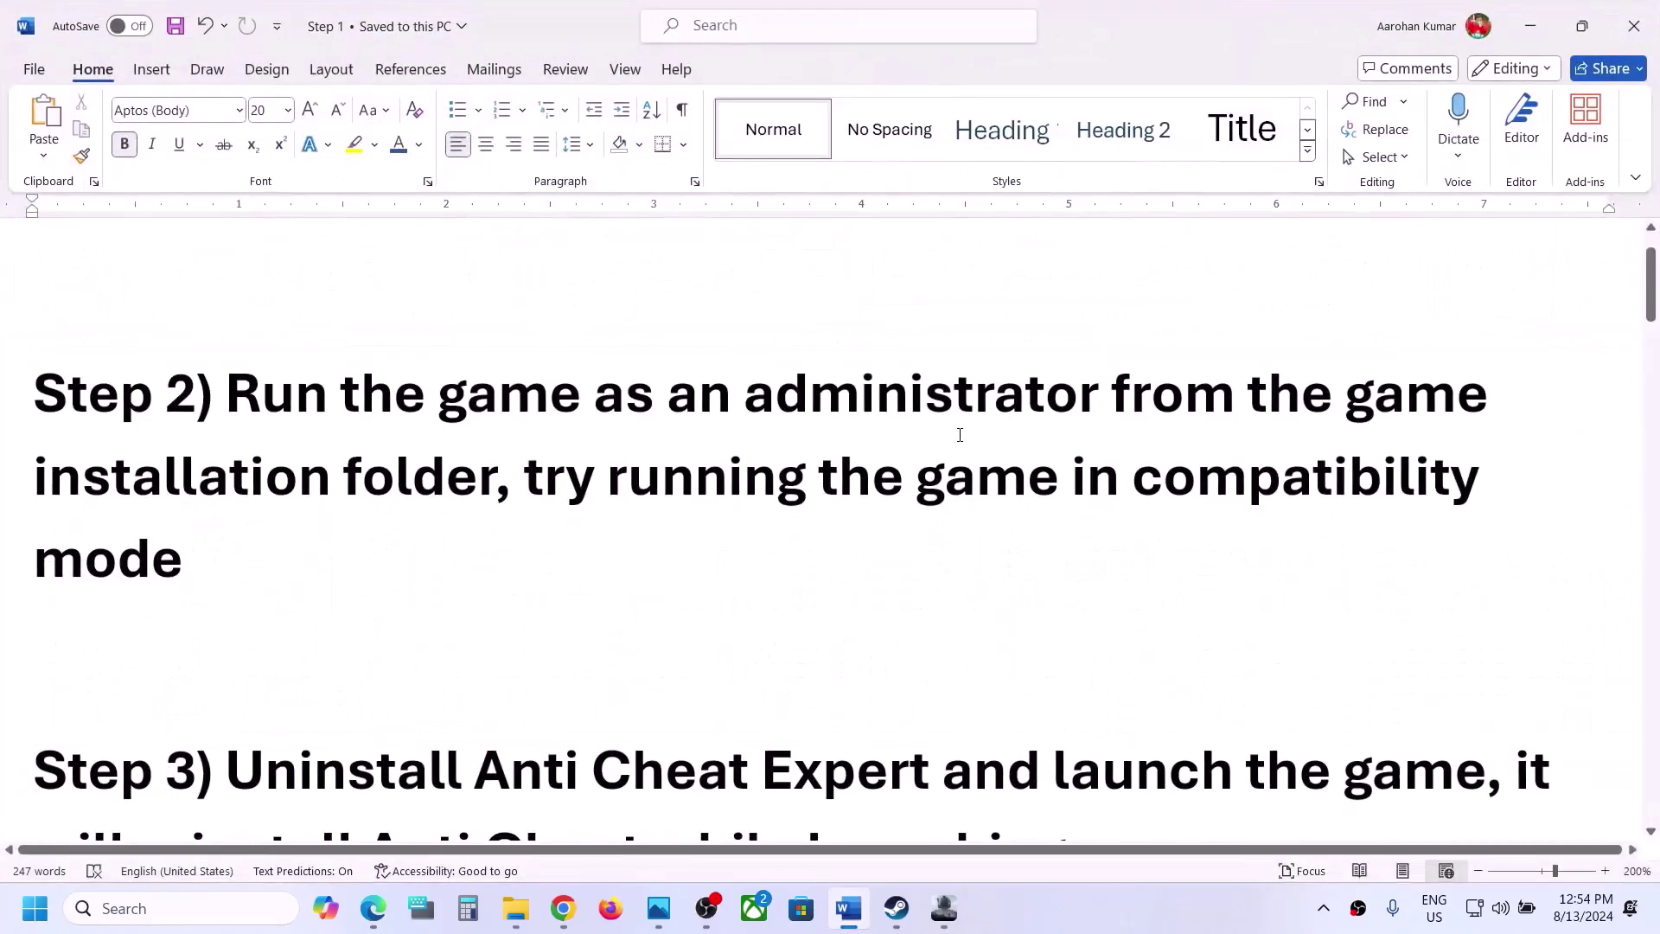
scroll(960, 435, up, 1)
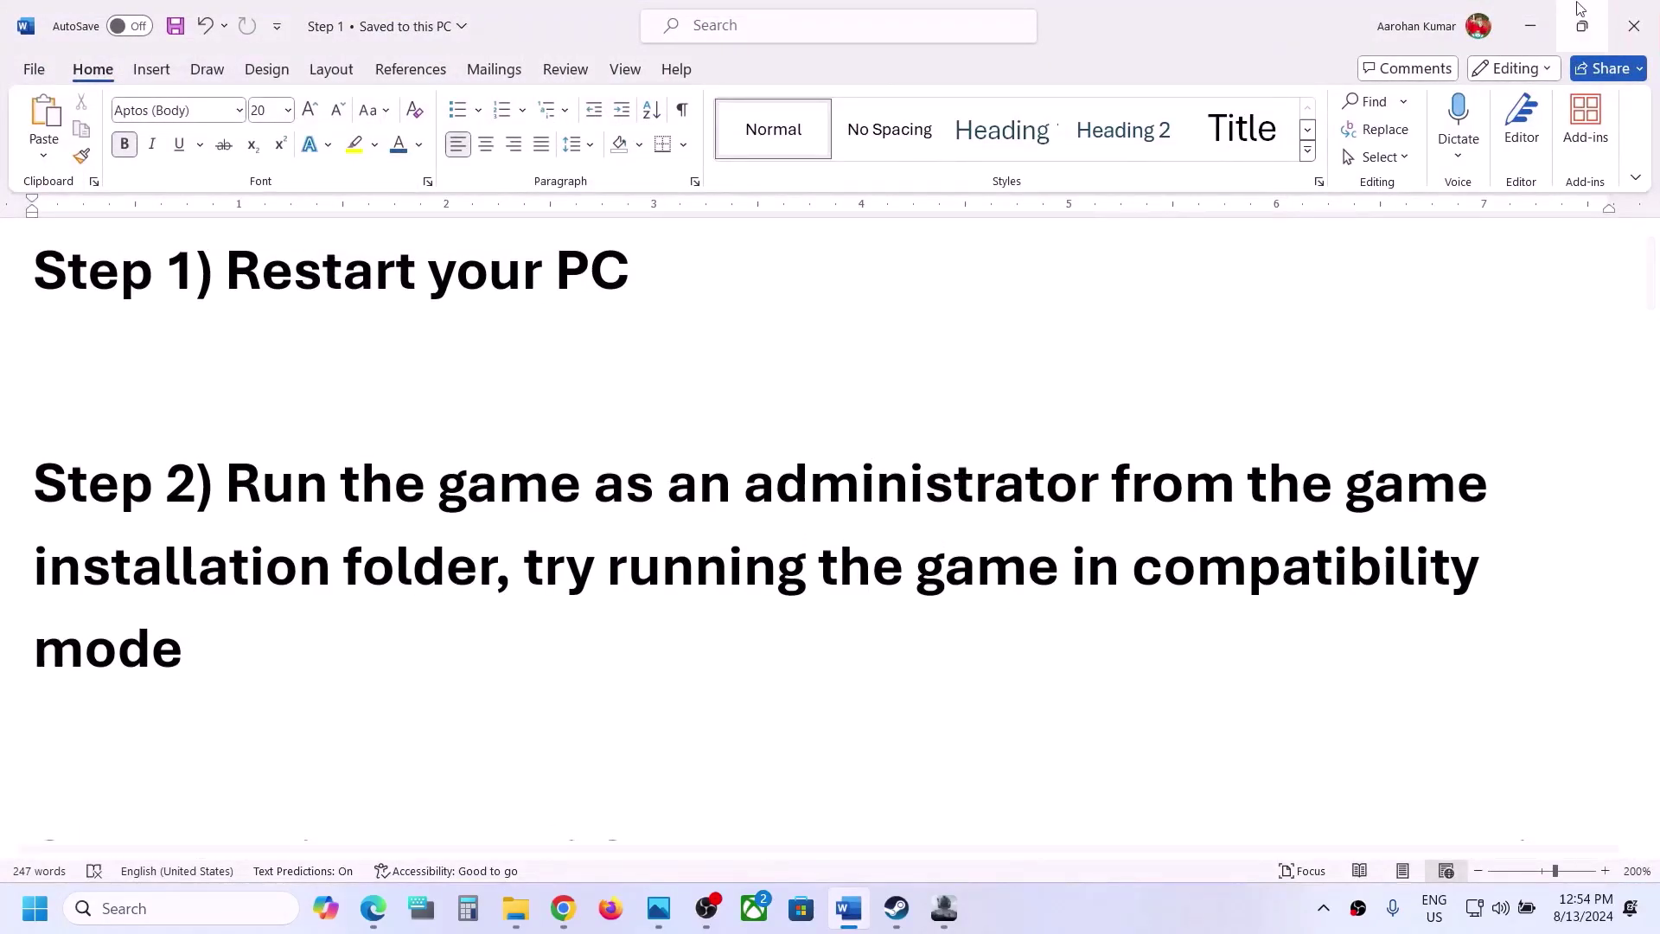
click(1529, 26)
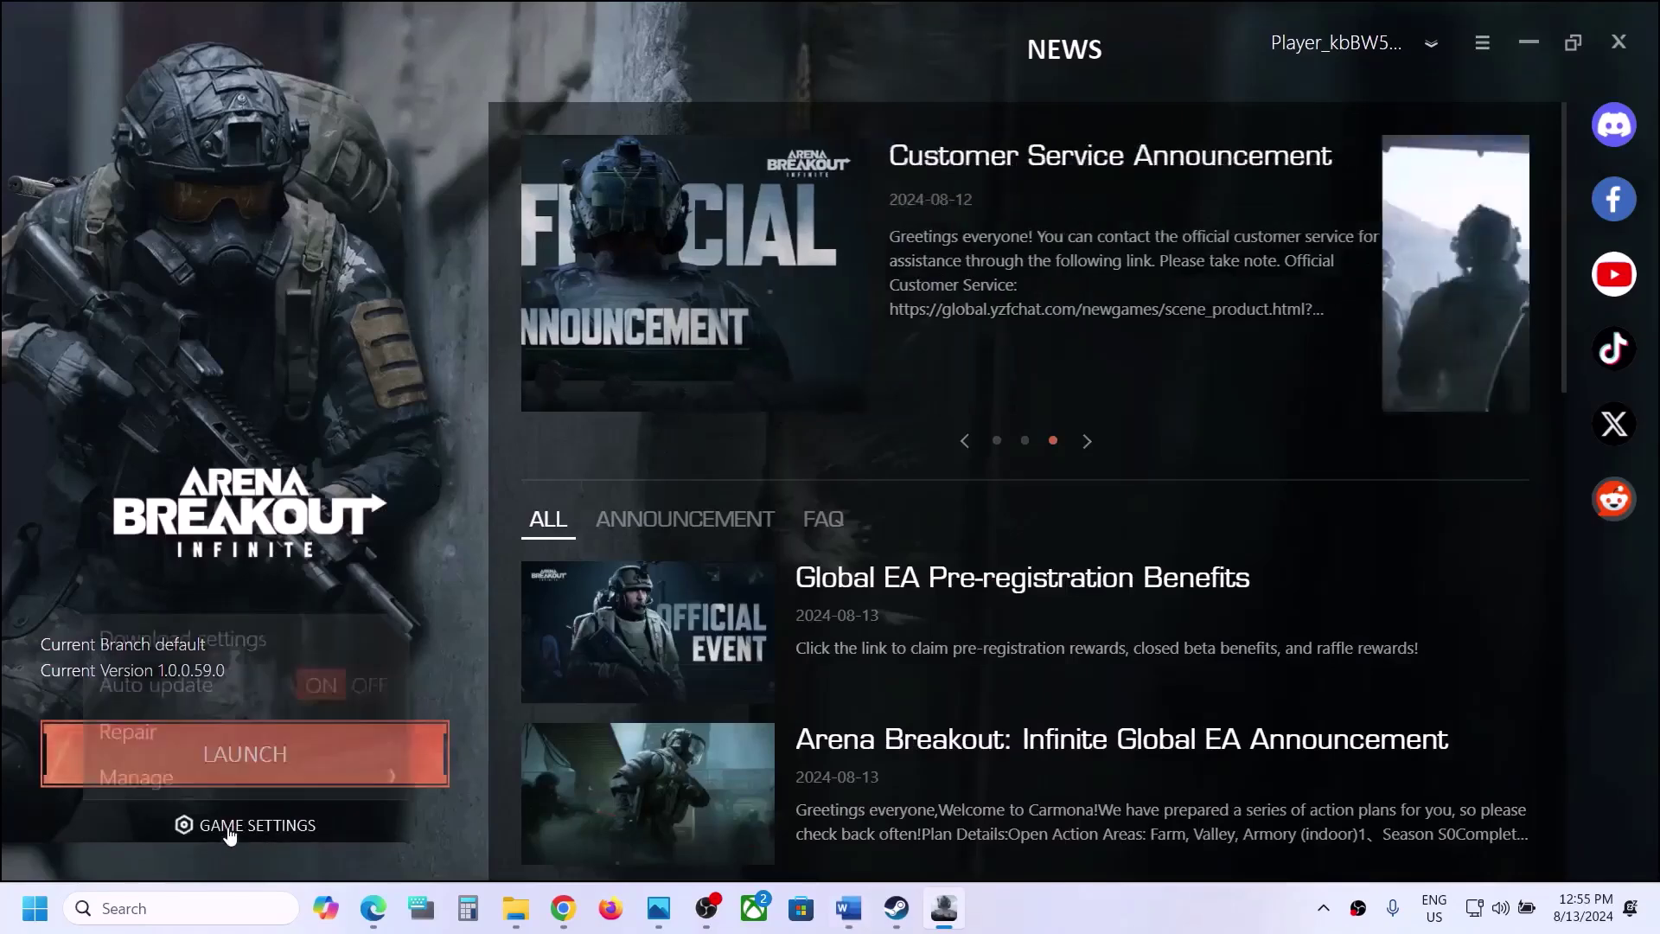
Step: Open the game's installation directory from the Arena Breakout Infinite launcher and bring up its File Explorer window
click(230, 827)
mouse_move(231, 782)
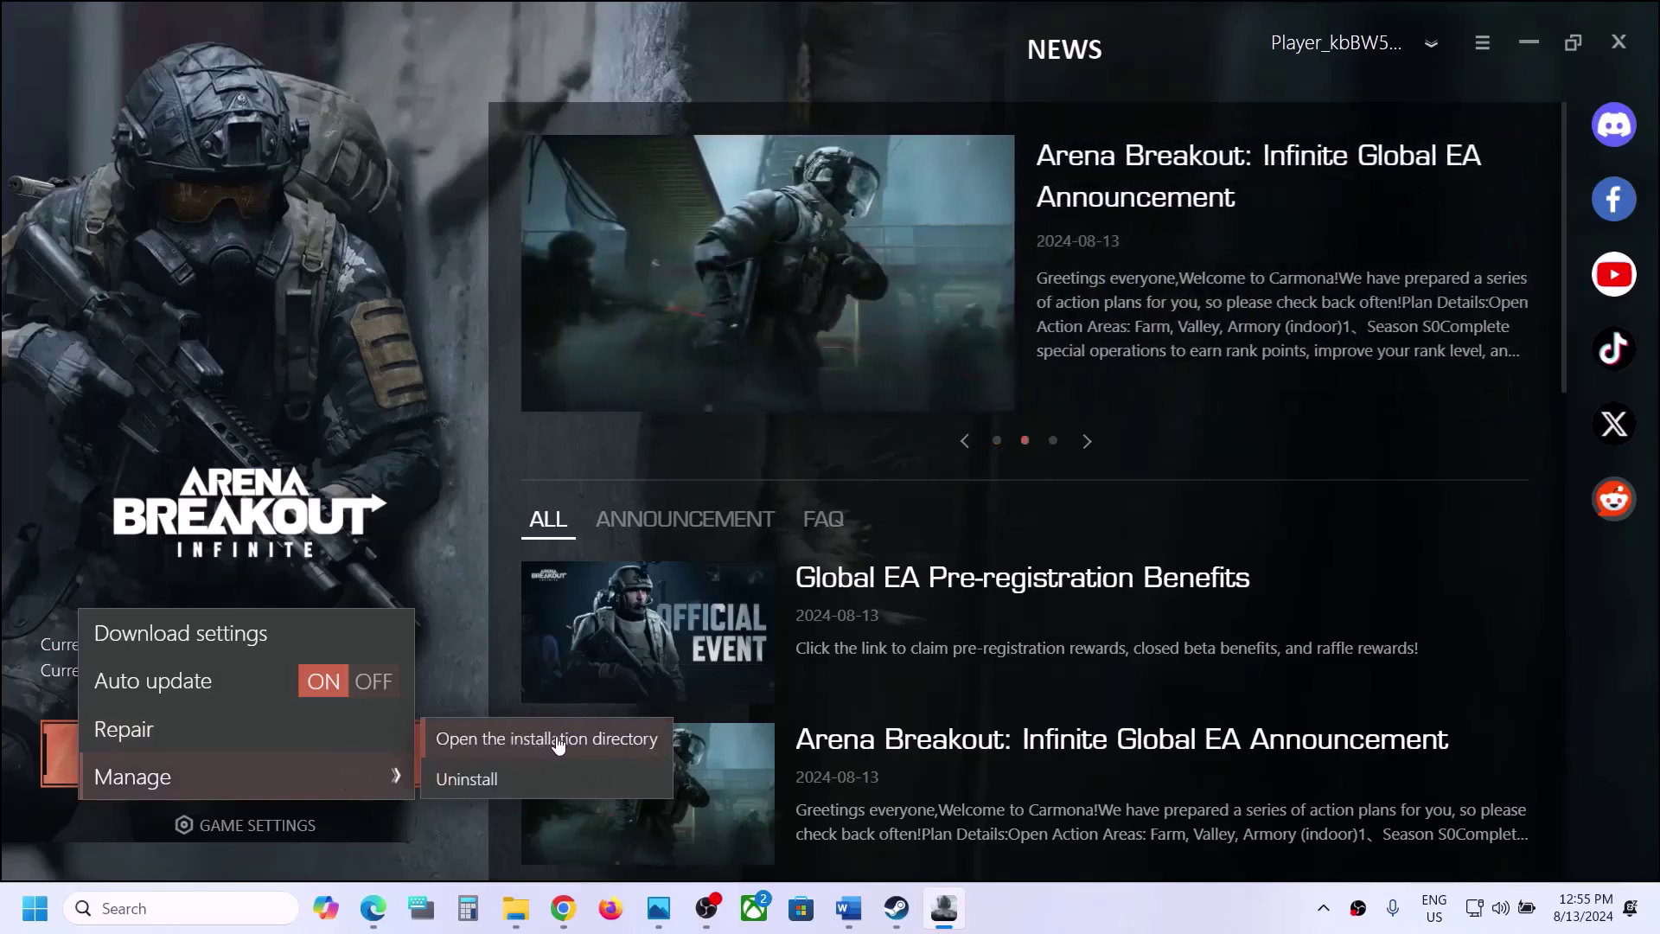
click(558, 740)
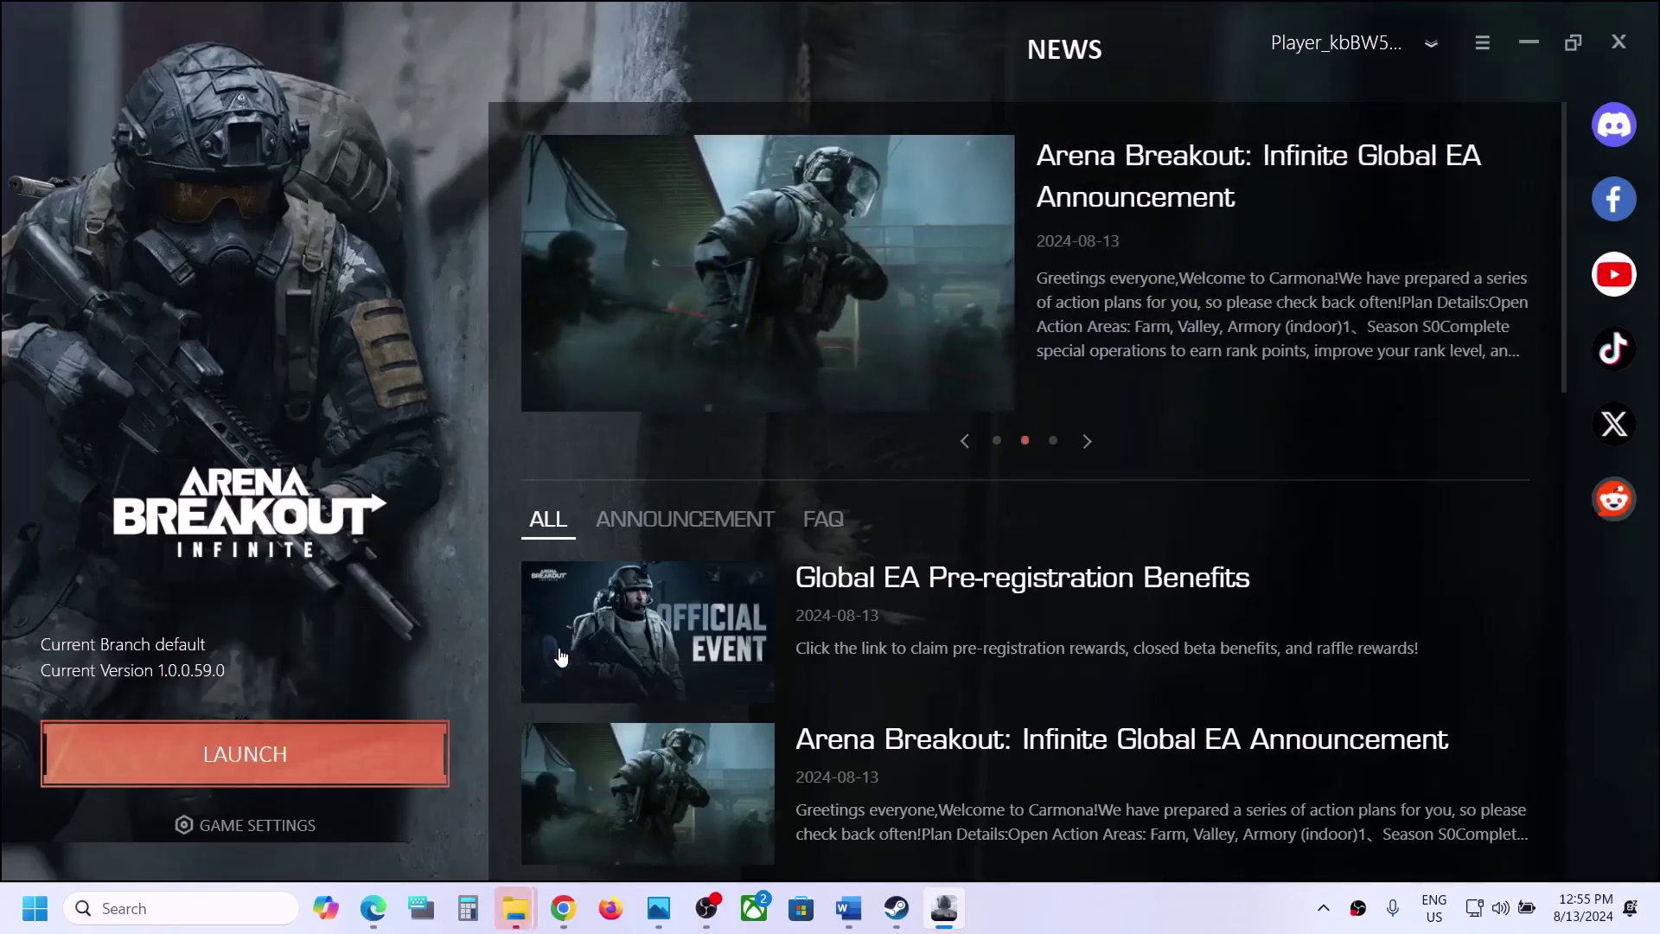
mouse_move(531, 890)
click(593, 822)
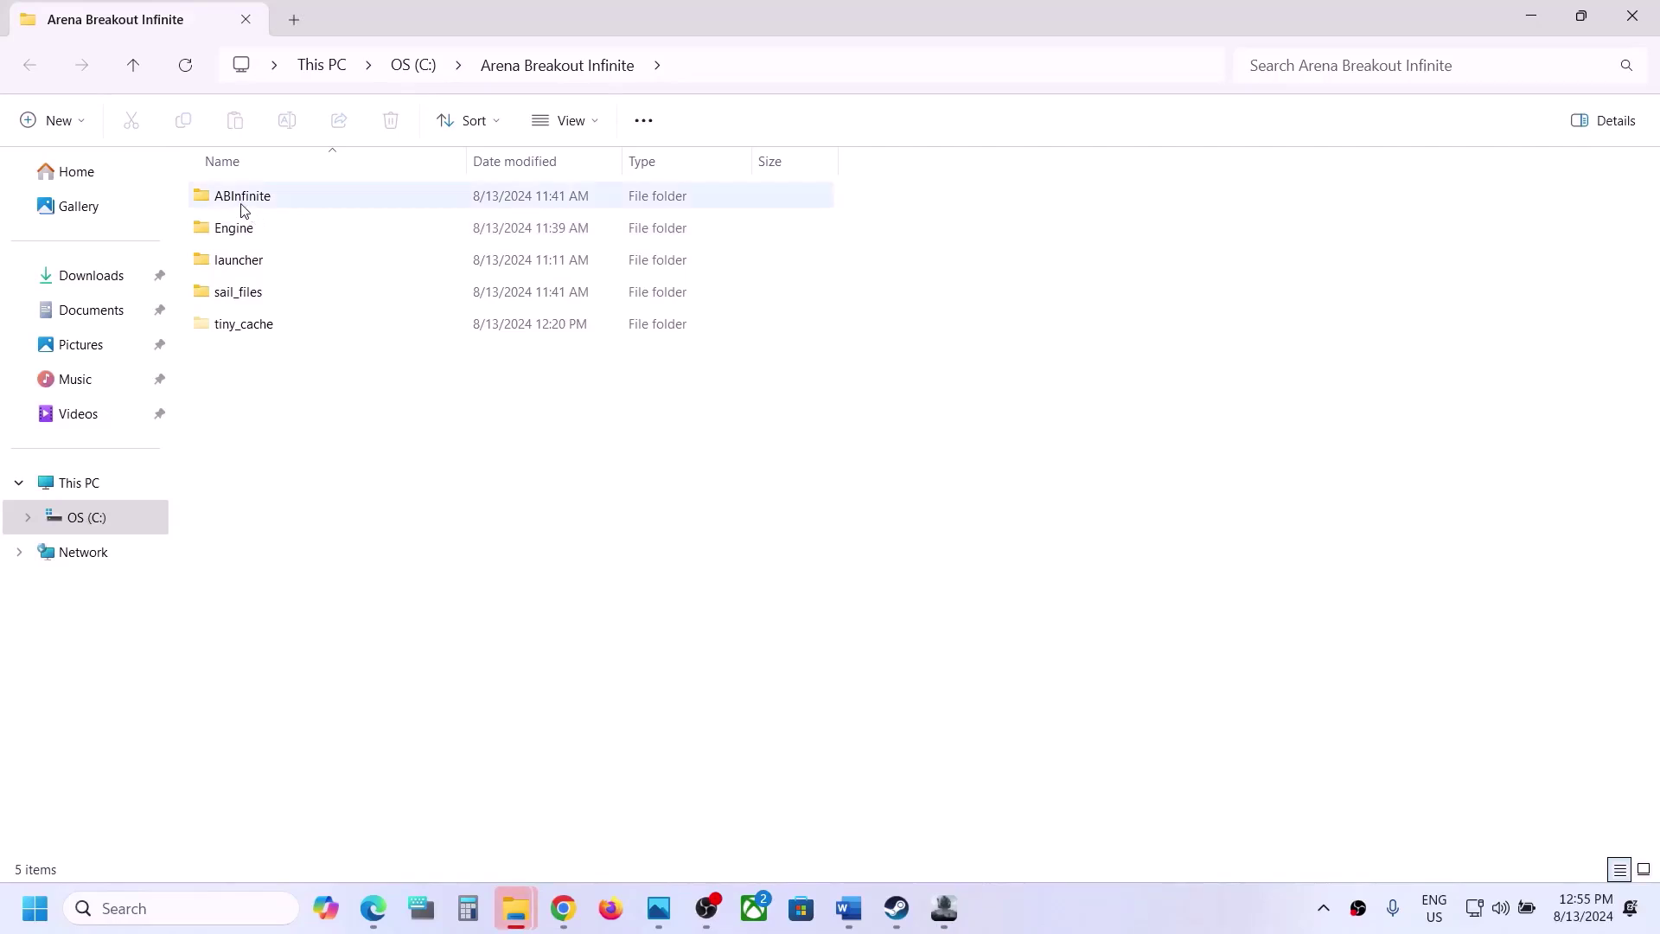
Step: Open the Win64 folder inside ABInfinite\Binaries
click(294, 196)
double_click(294, 196)
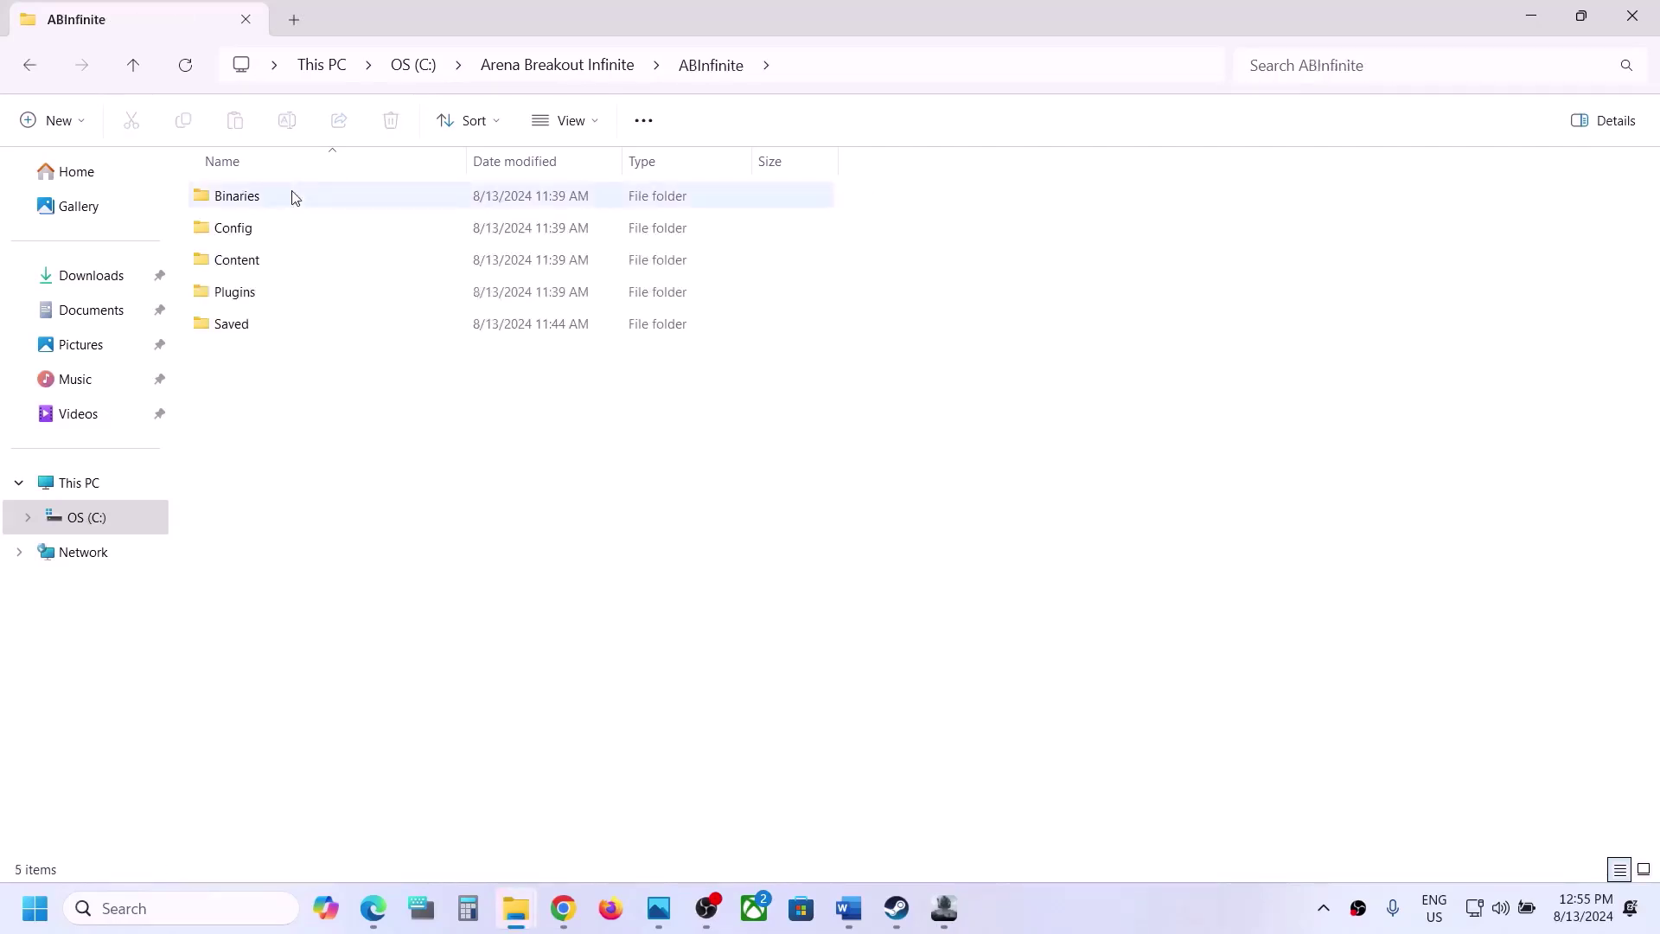
double_click(289, 200)
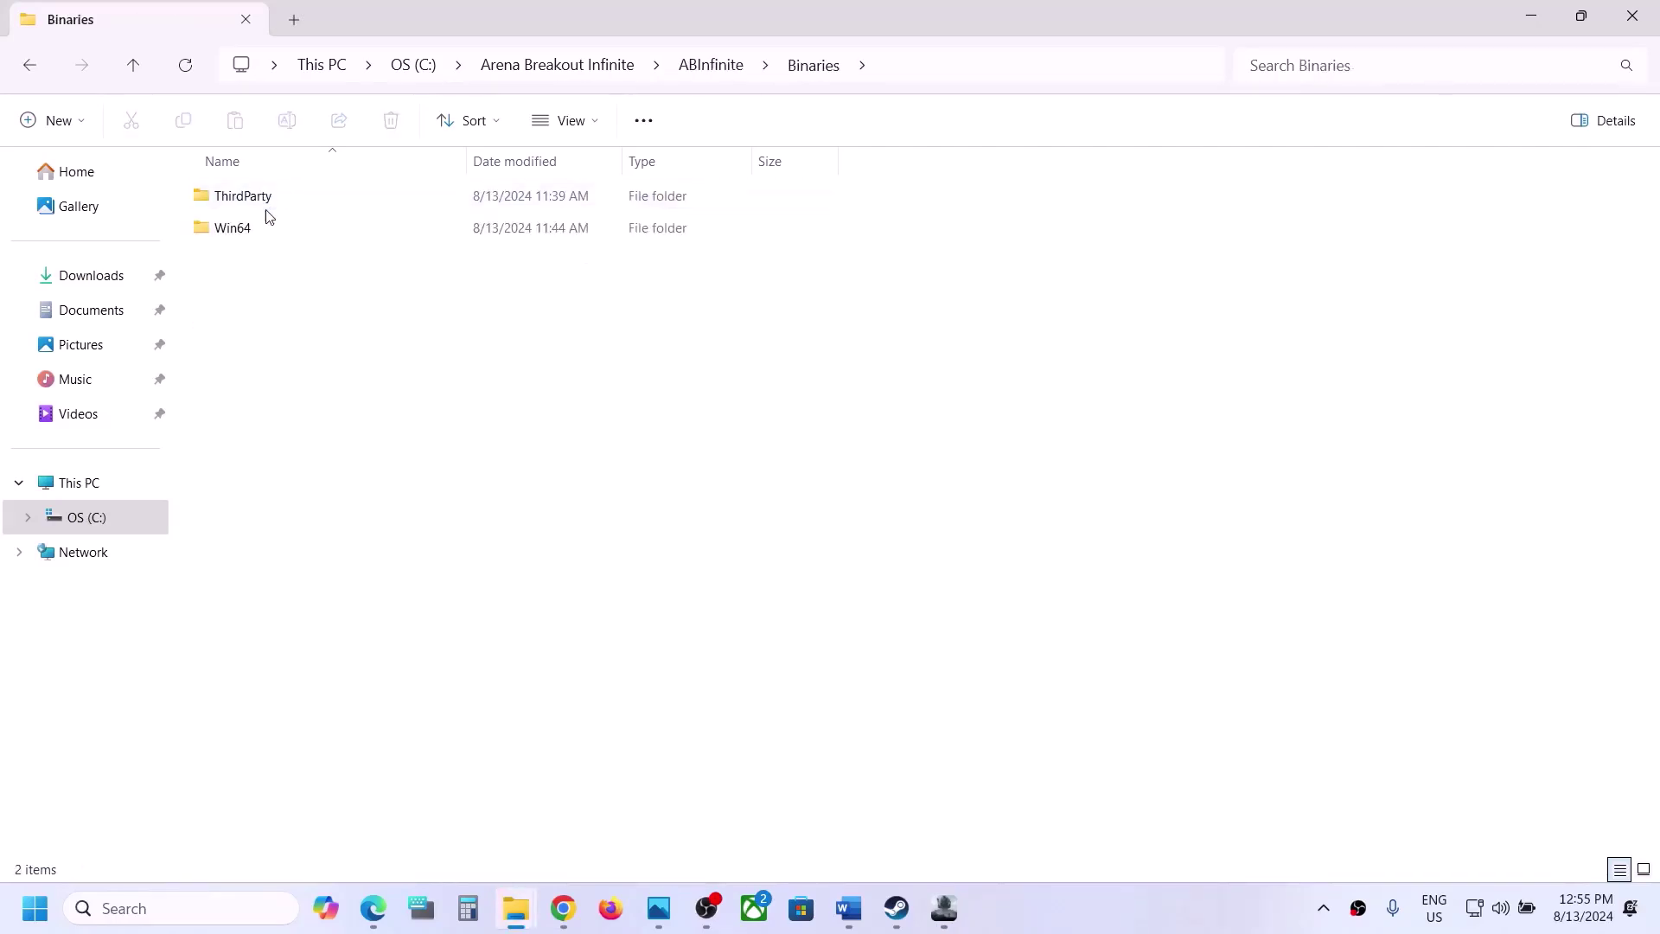
double_click(252, 230)
Step: Locate the UAGame and GameLoader applications among the files in the Win64 folder
scroll(367, 600, down, 5)
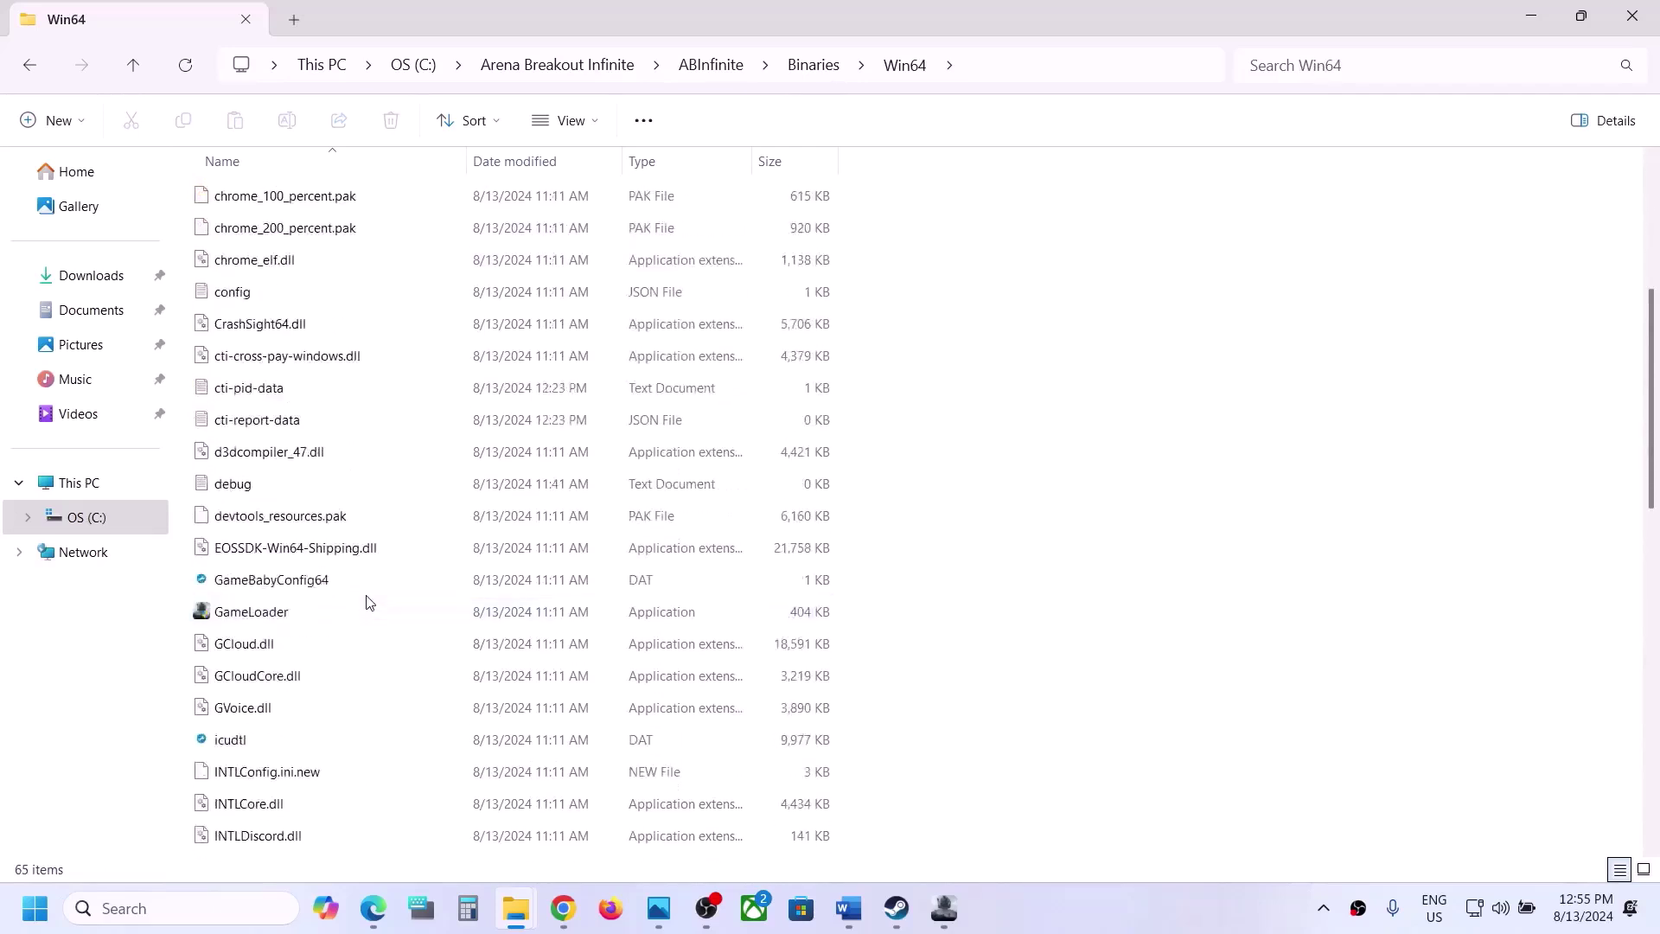
scroll(366, 601, down, 10)
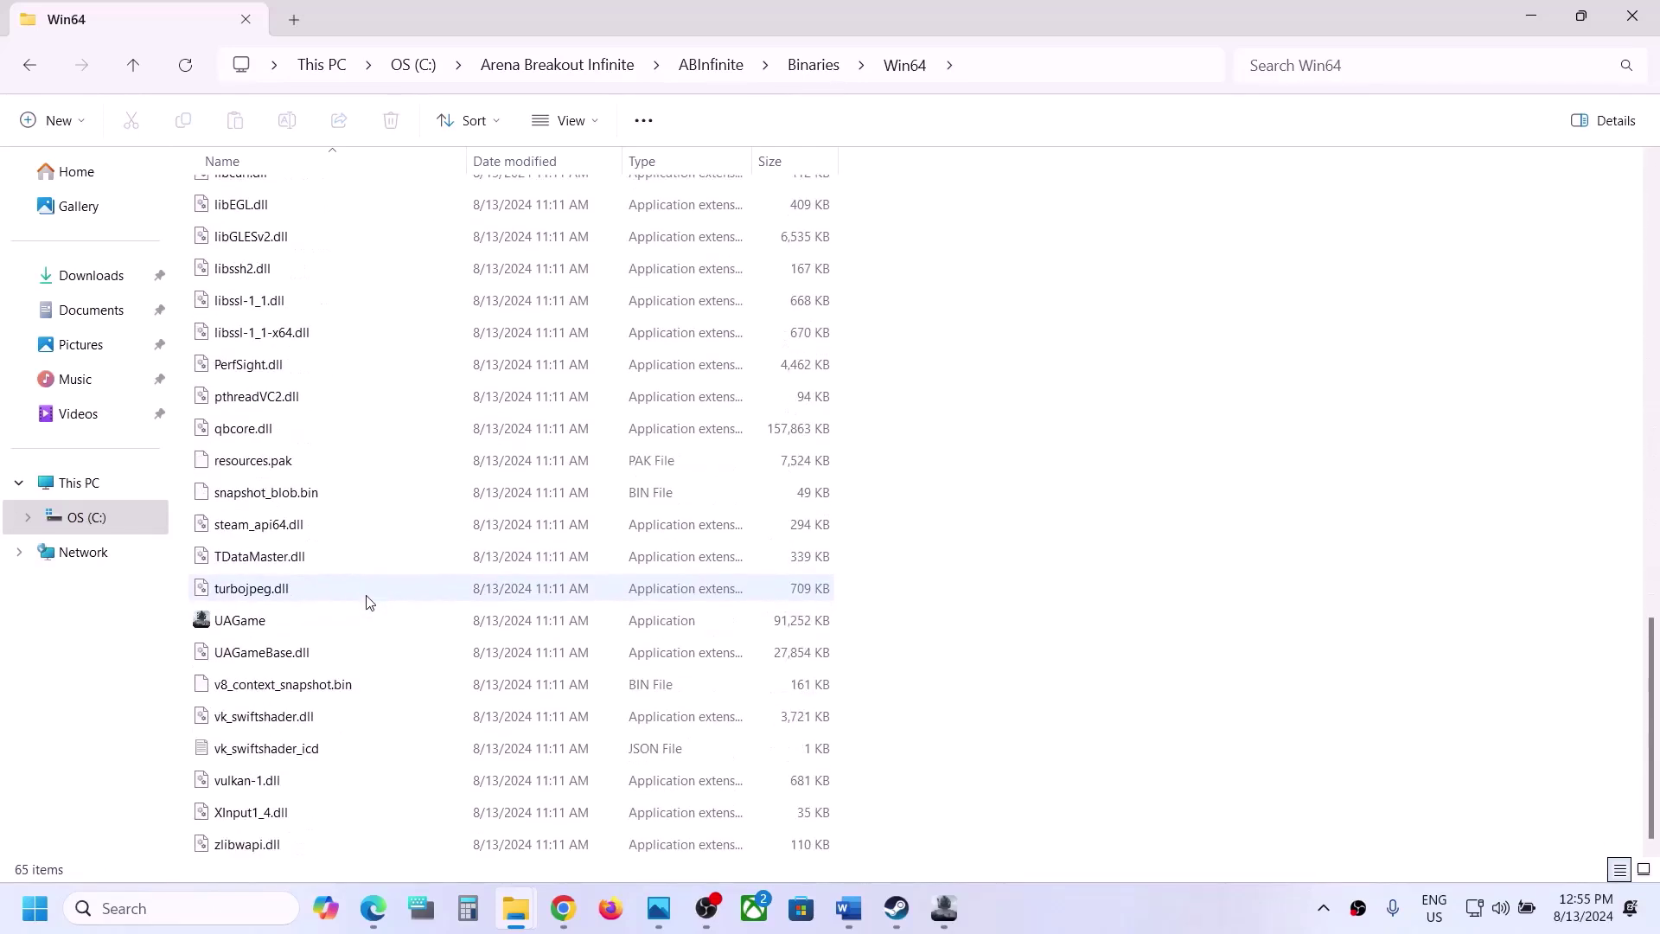
click(259, 633)
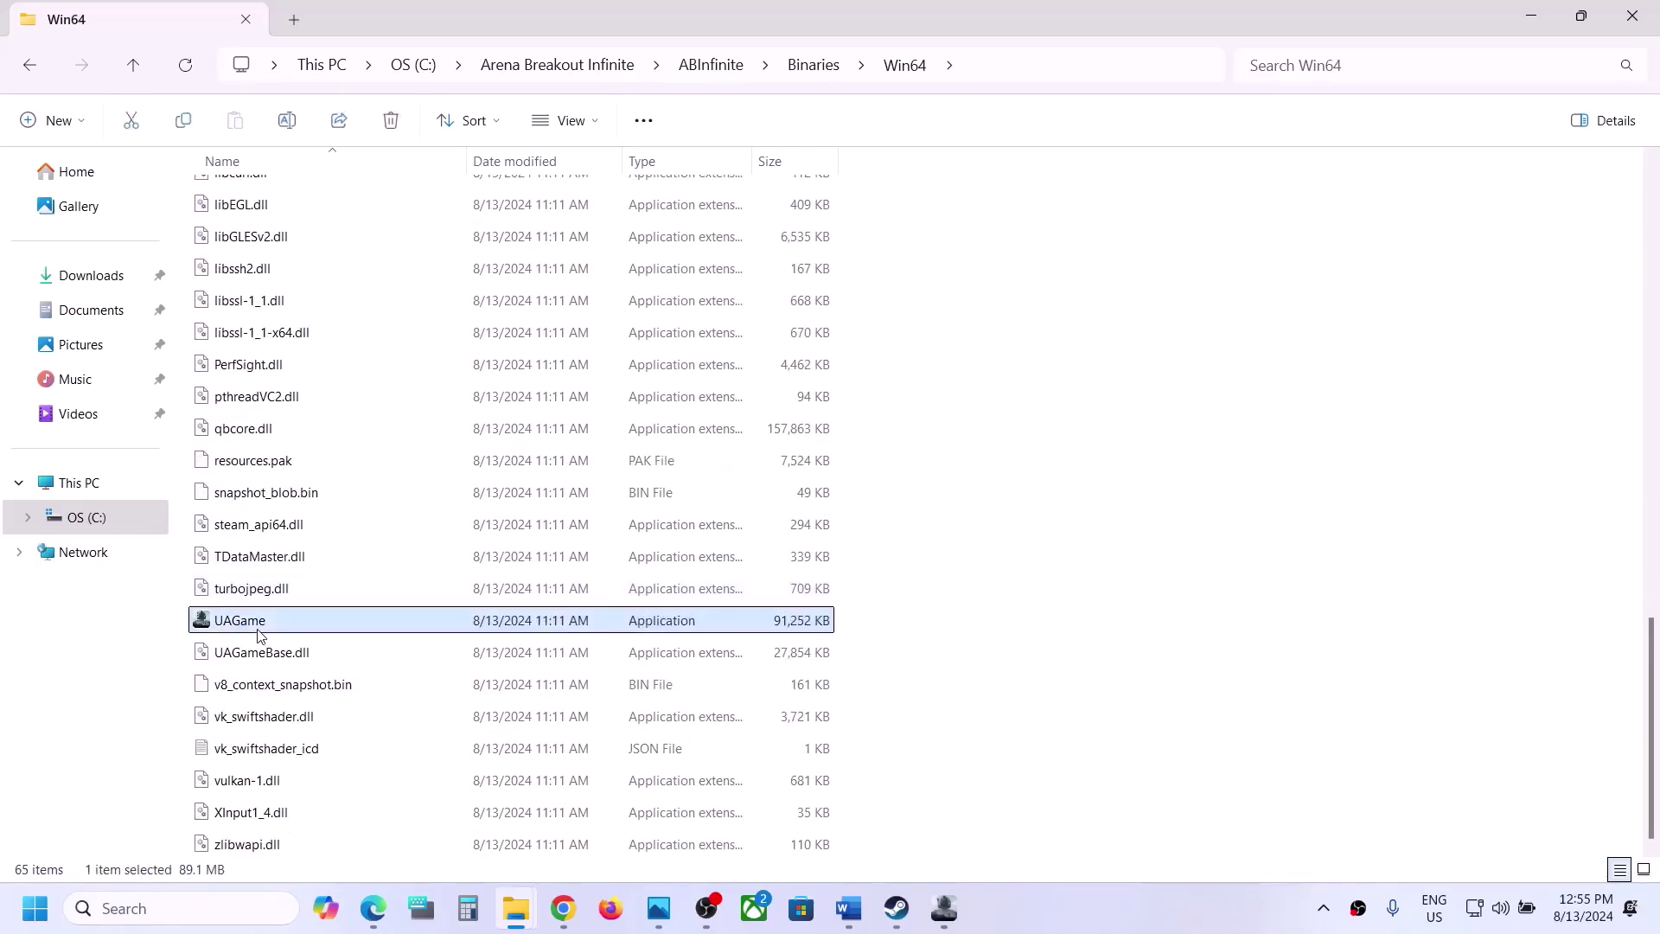
scroll(258, 636, up, 10)
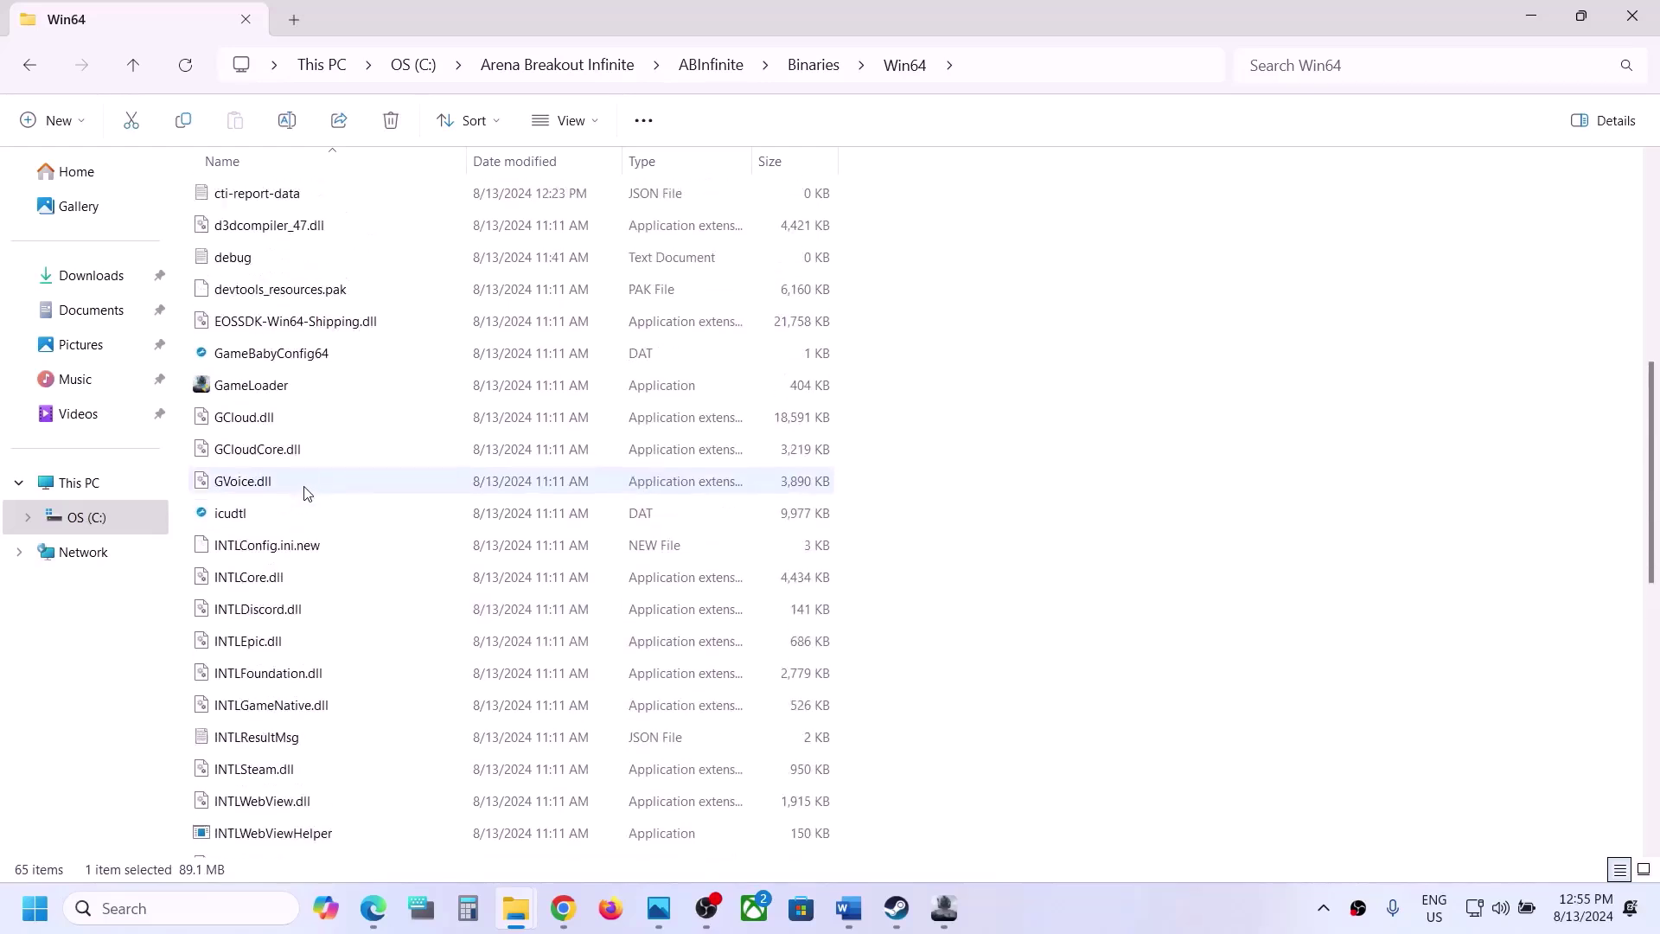
click(264, 386)
scroll(324, 511, down, 10)
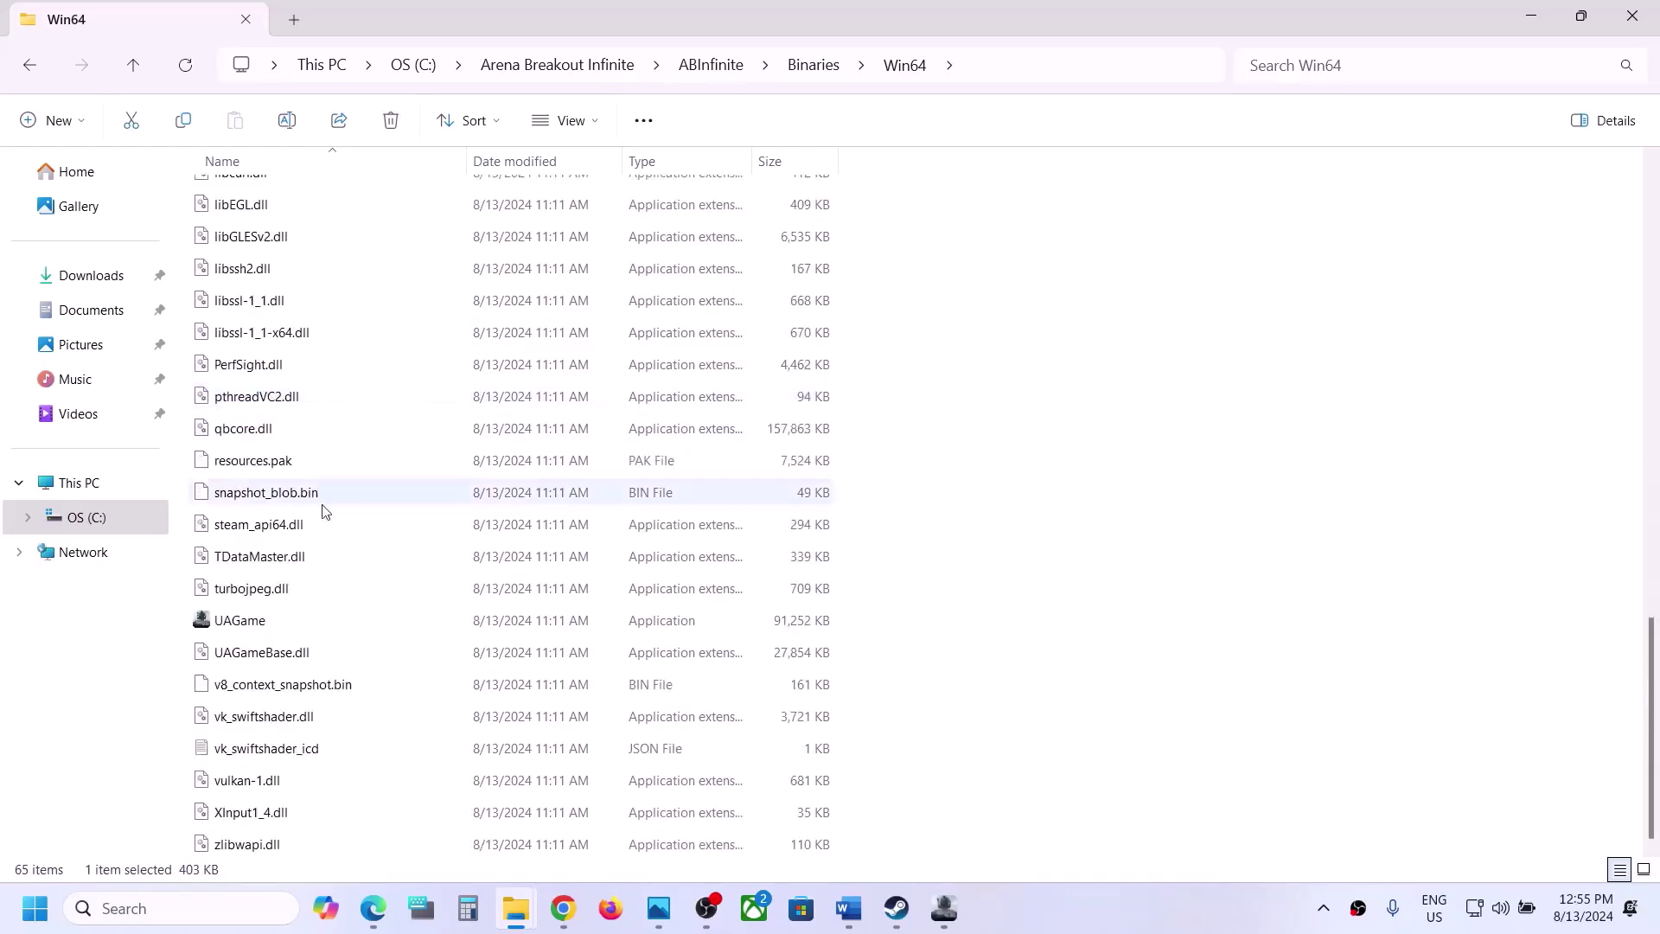
Step: Set the UAGame application to always run as an administrator and save its compatibility properties
click(216, 622)
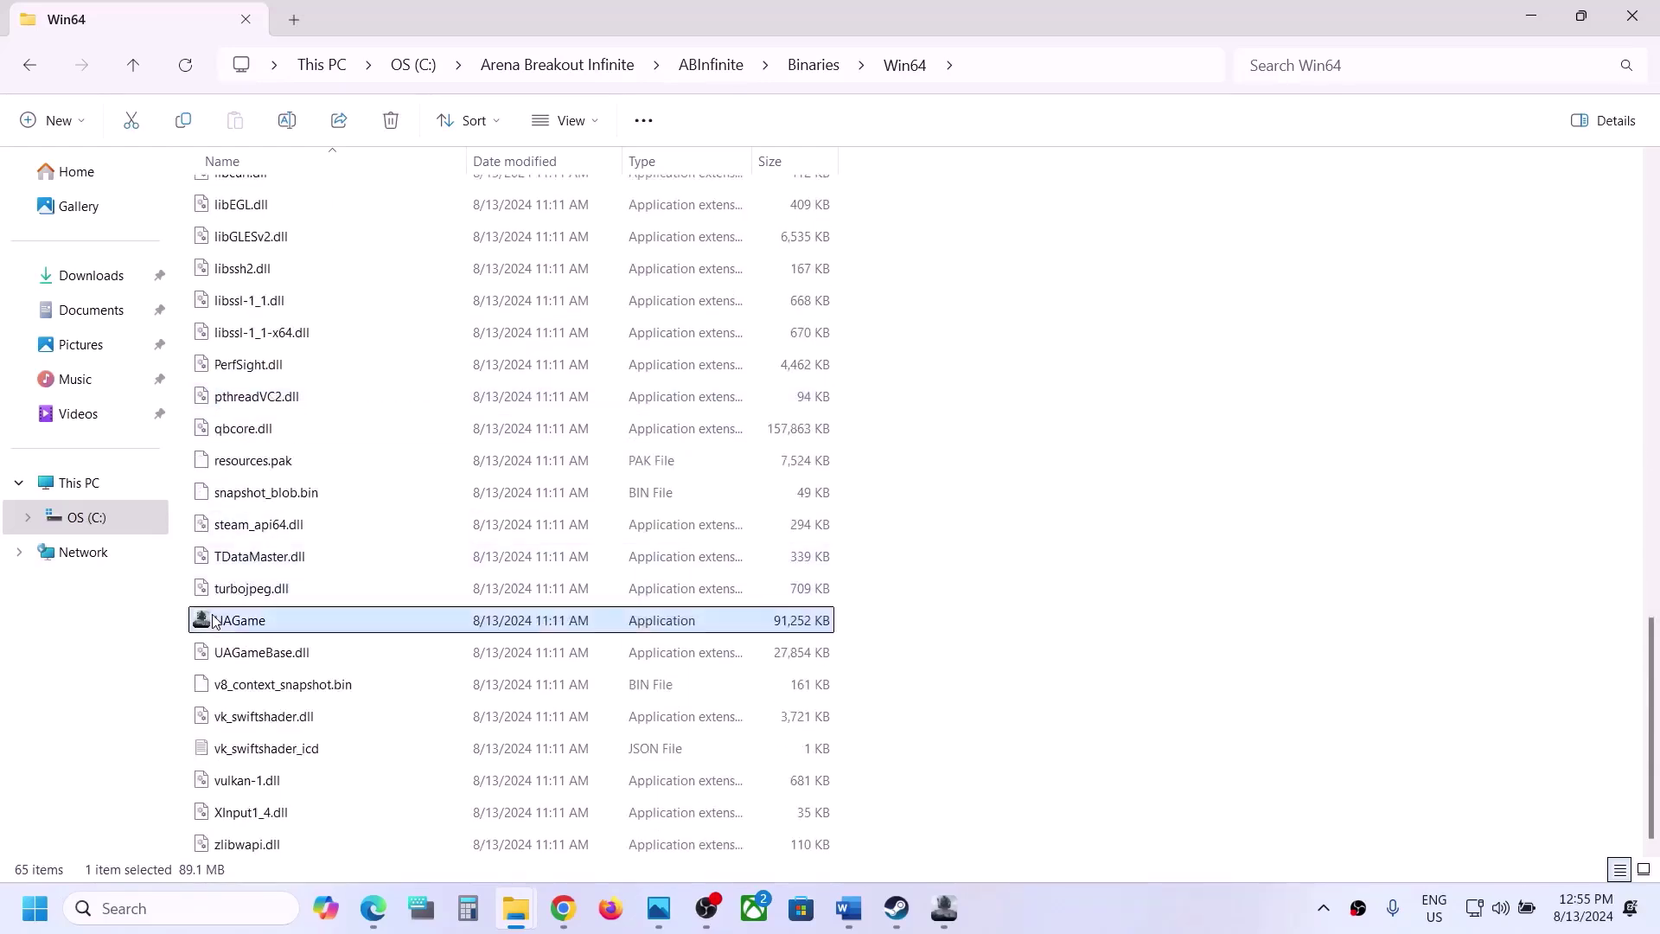
right_click(271, 628)
click(364, 445)
click(482, 342)
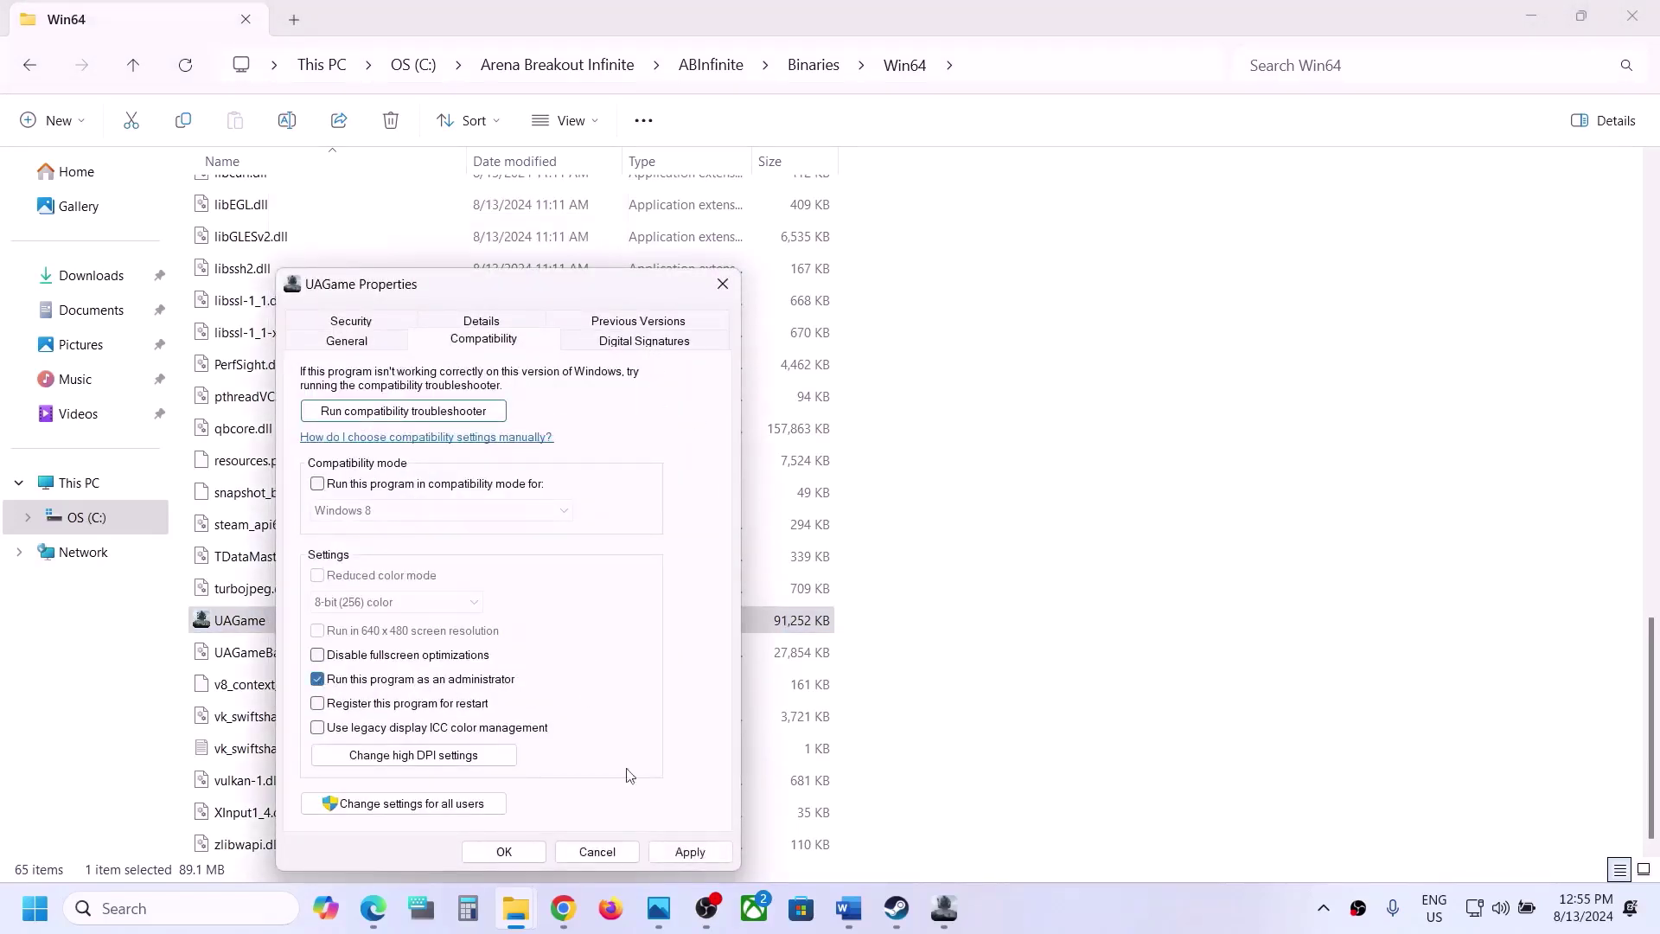
click(683, 853)
click(504, 852)
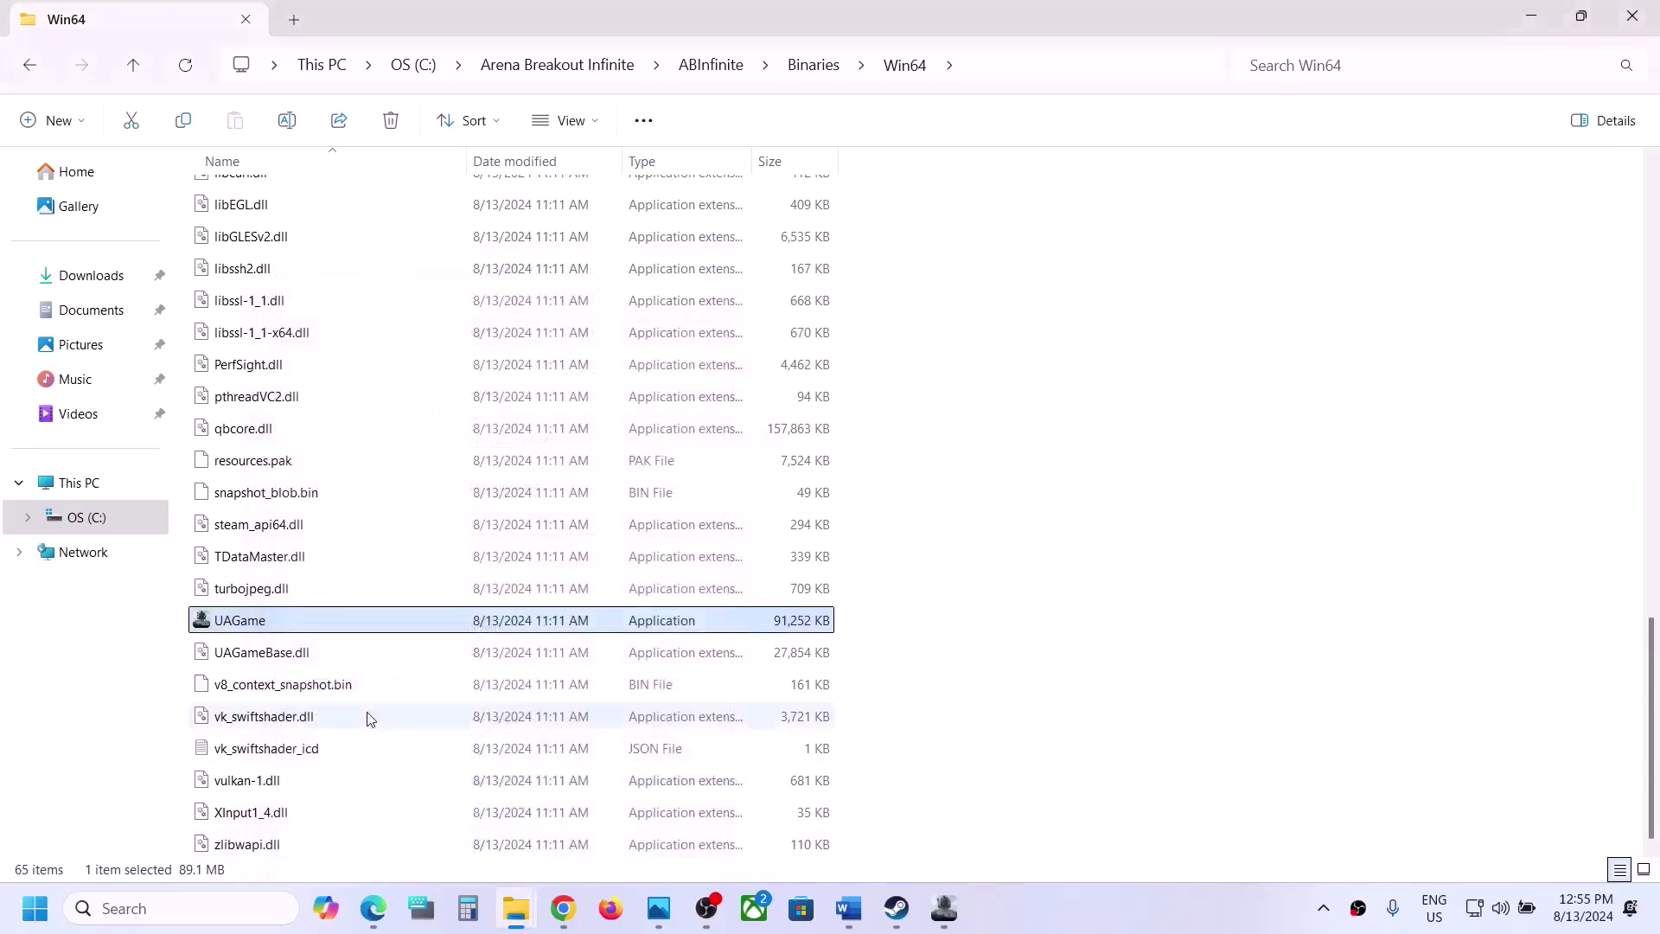
Step: Enable compatibility mode for Windows 8 in UAGame's properties and apply it
right_click(273, 628)
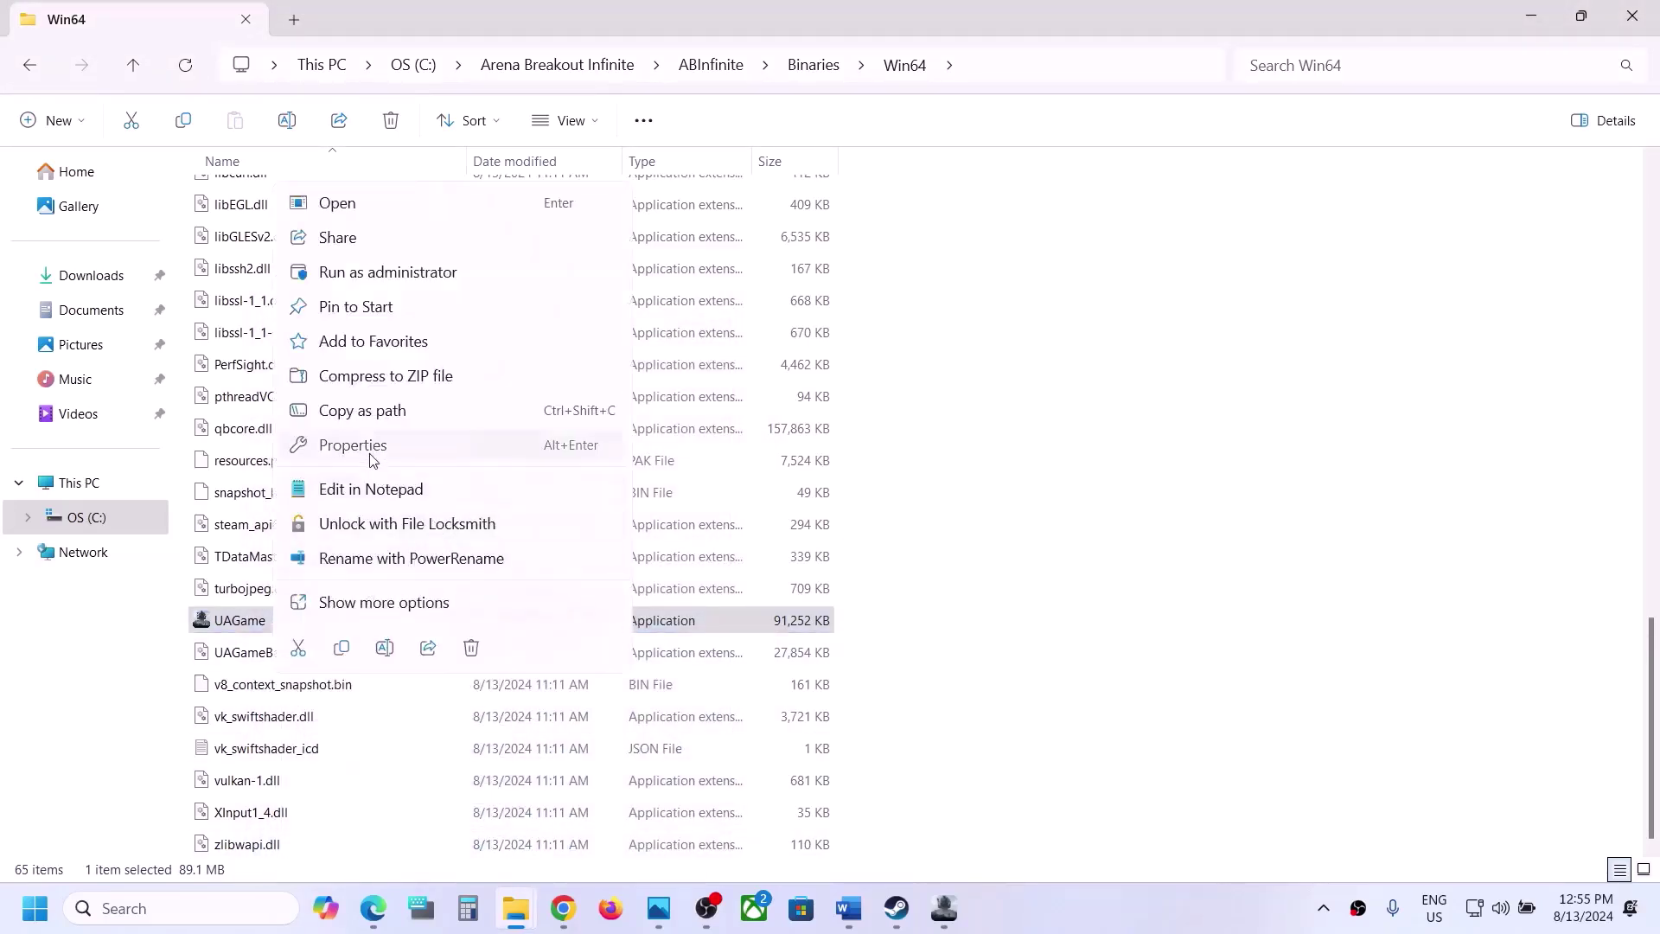
click(355, 446)
click(464, 342)
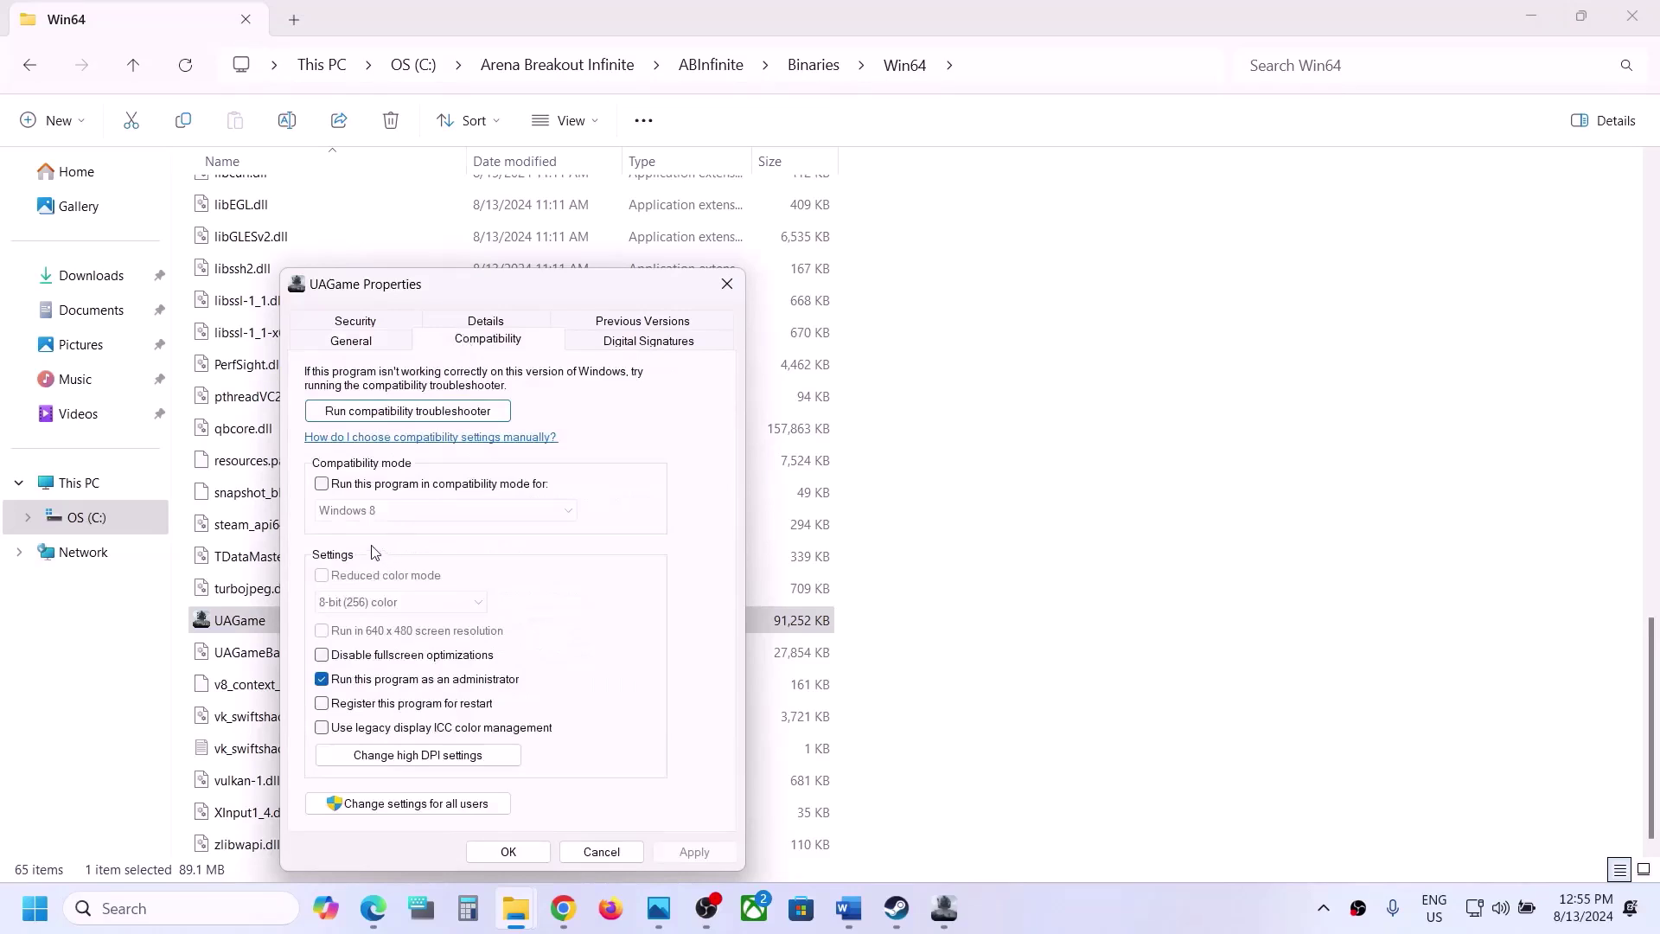
click(321, 484)
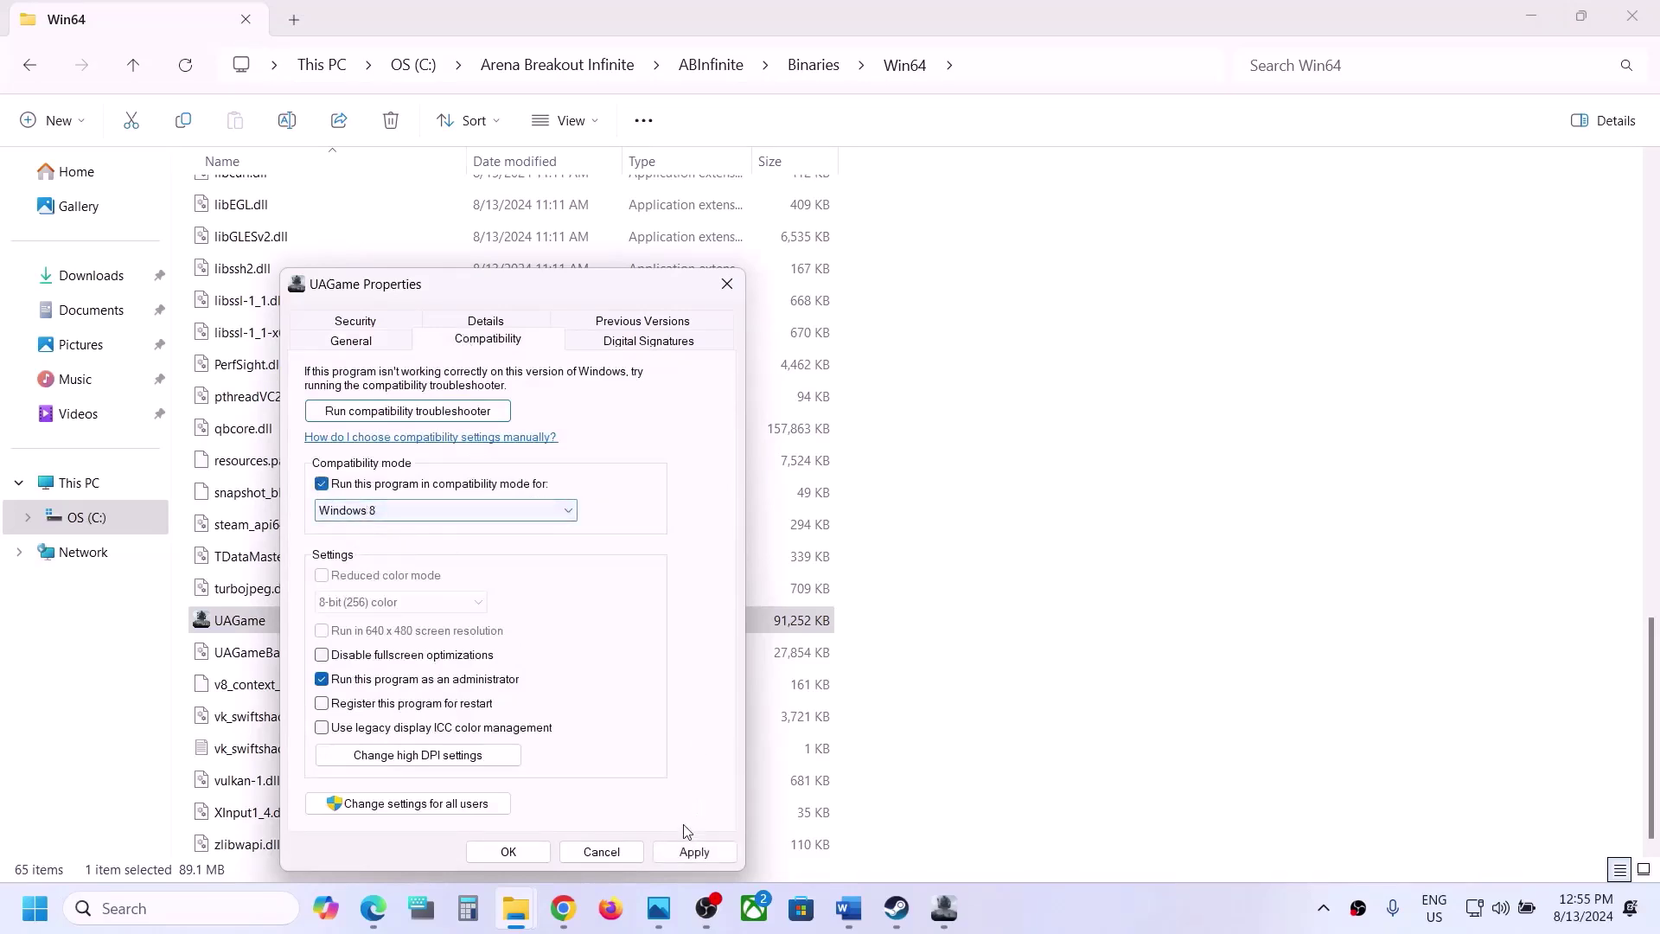
click(692, 852)
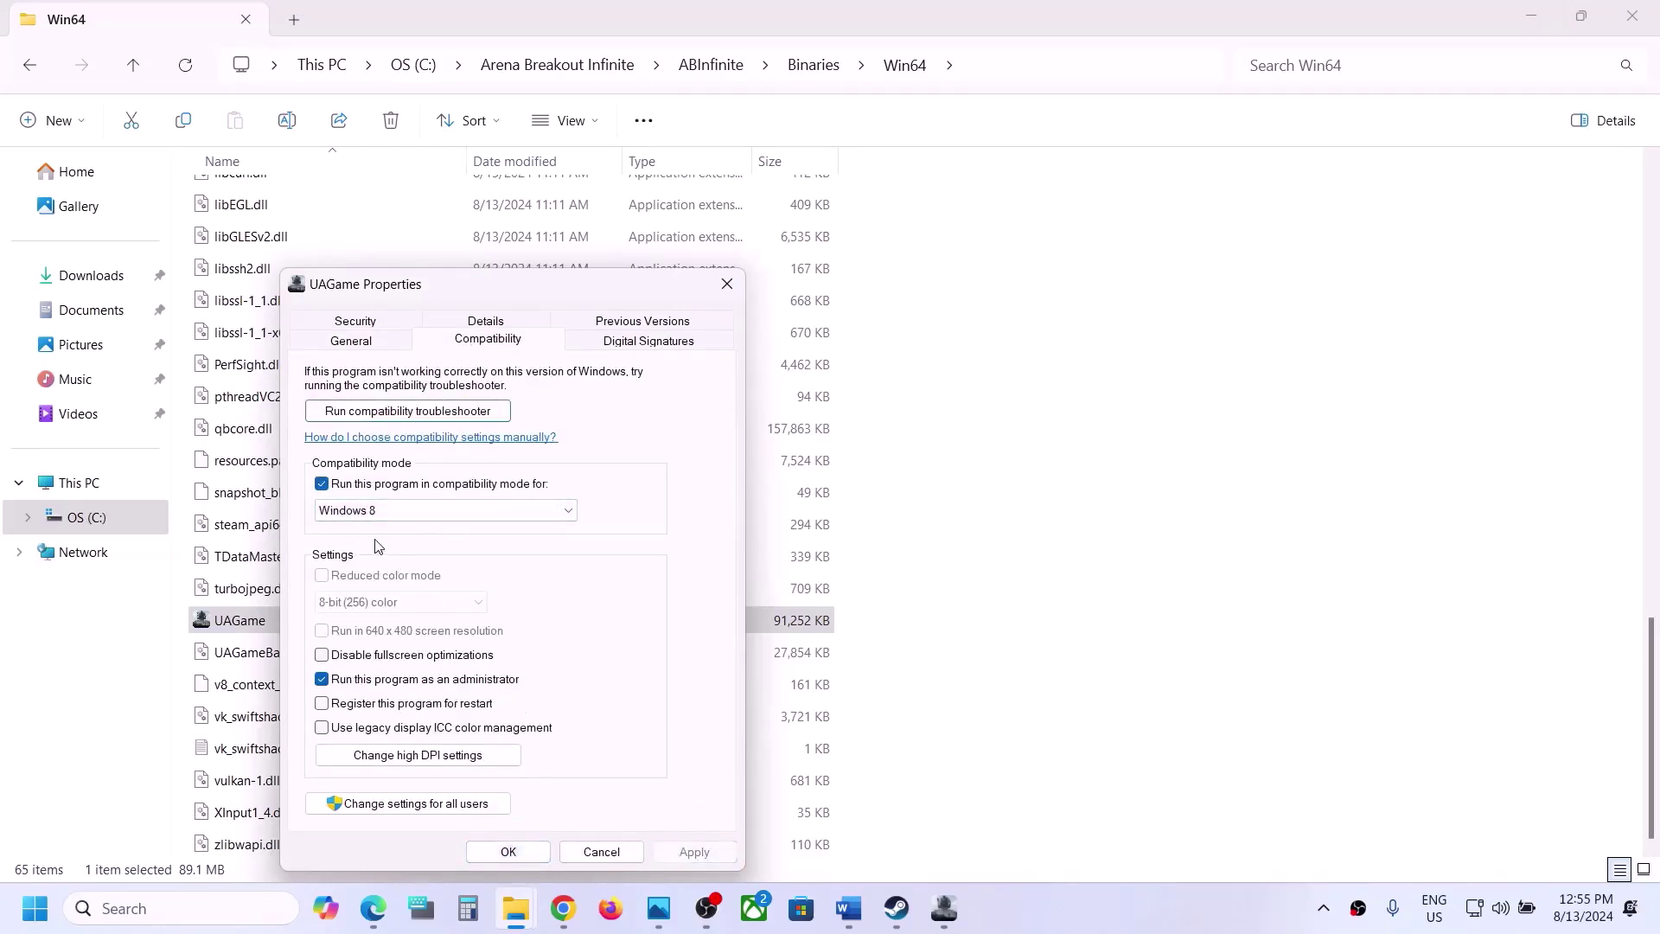
Step: Change UAGame's compatibility mode to Windows 7, disable fullscreen optimizations, and save the properties
click(372, 515)
click(372, 570)
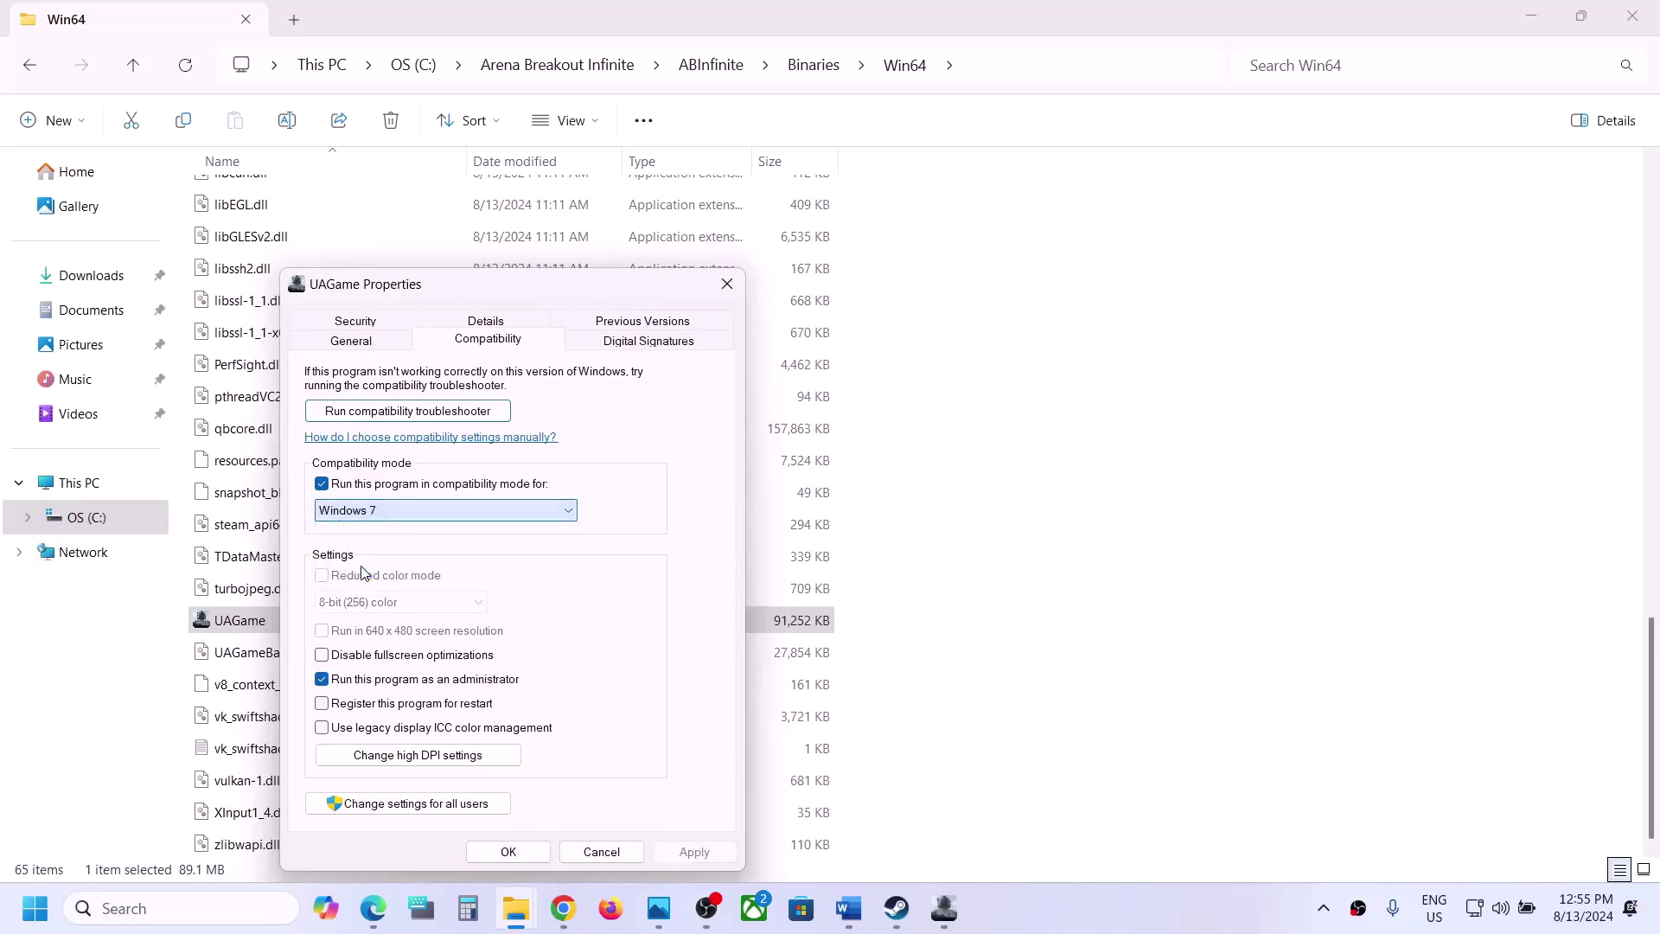
click(693, 853)
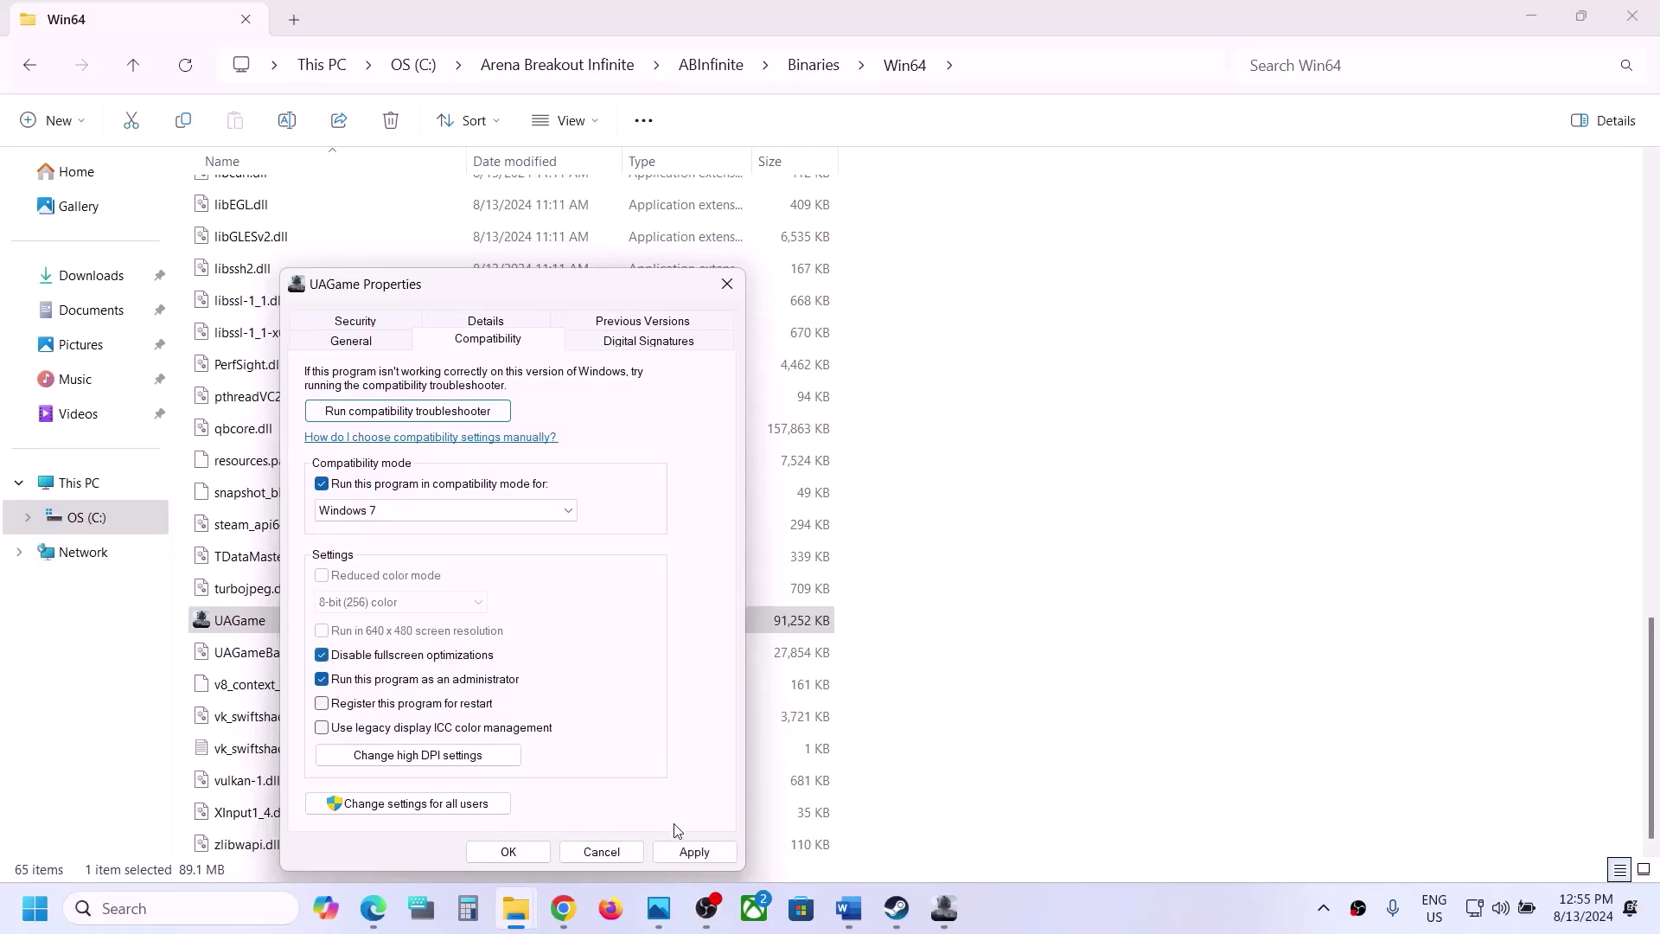
click(695, 853)
click(509, 852)
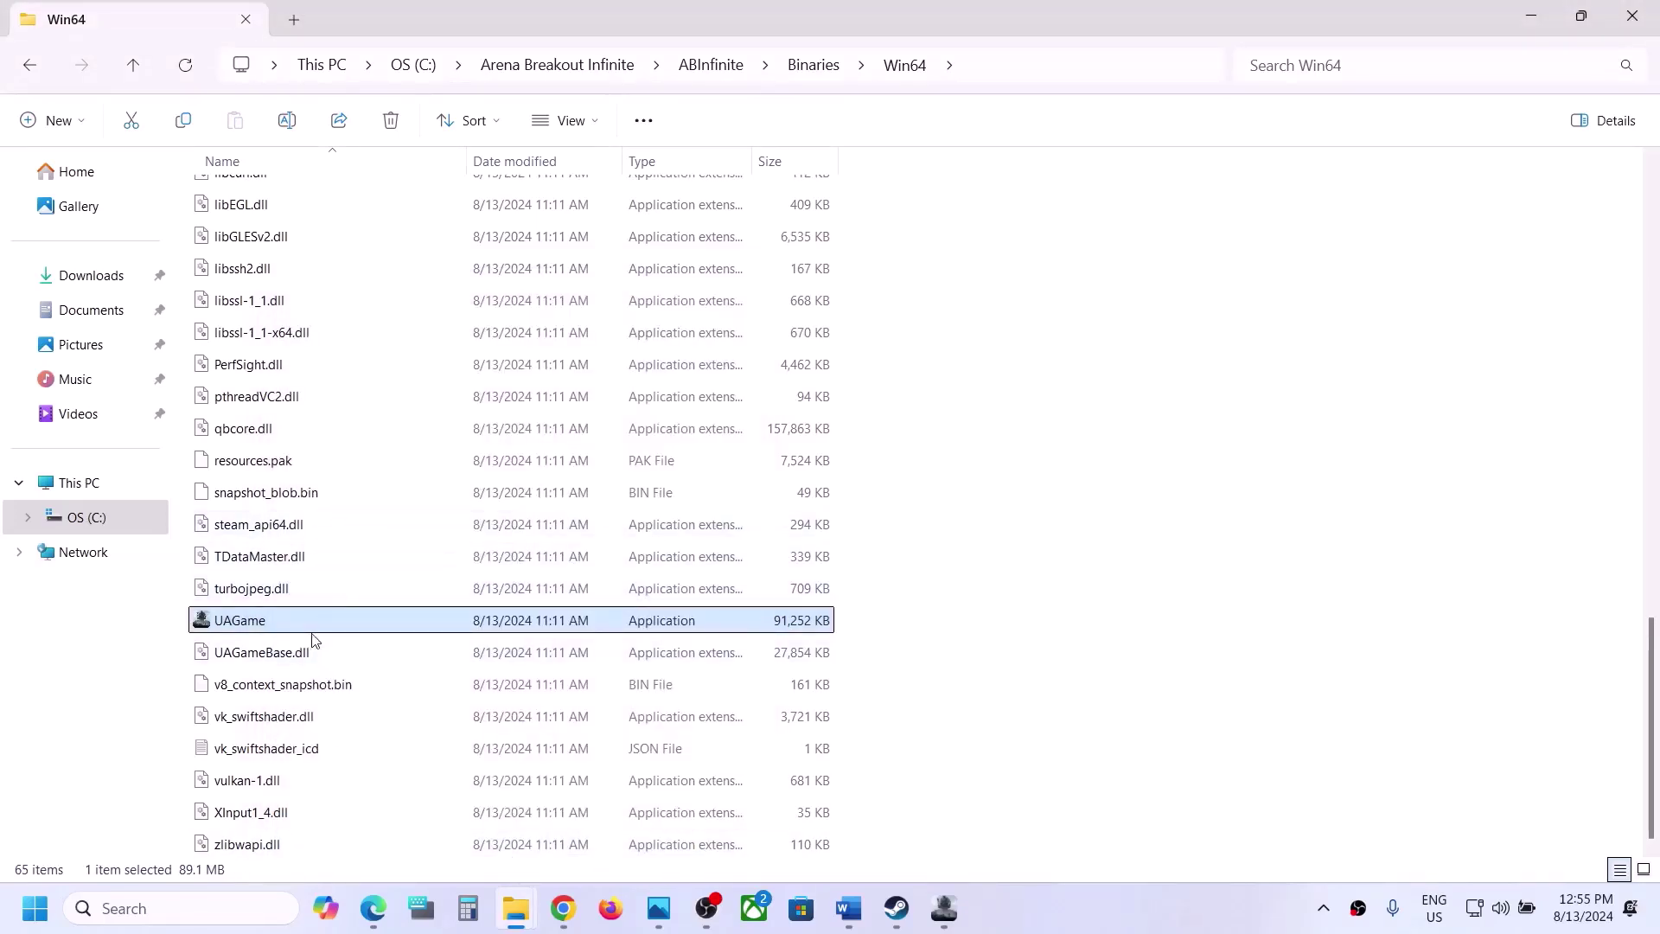
Step: Set the GameLoader application to always run as an administrator and save its compatibility properties
scroll(483, 553, up, 8)
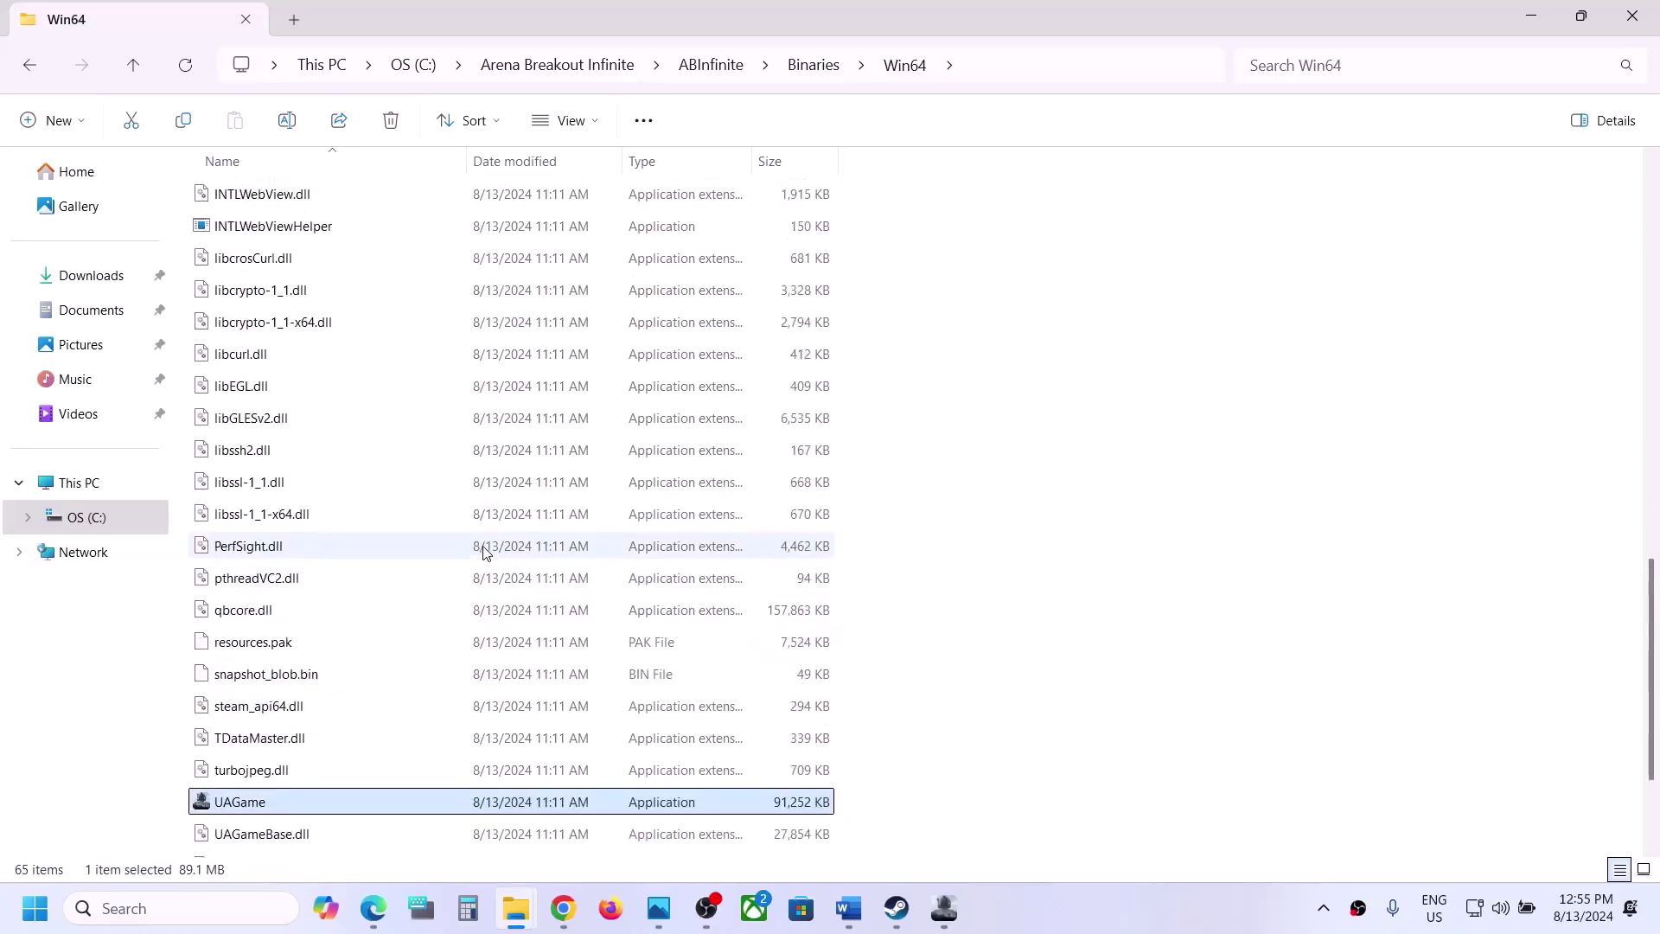
scroll(483, 553, up, 1)
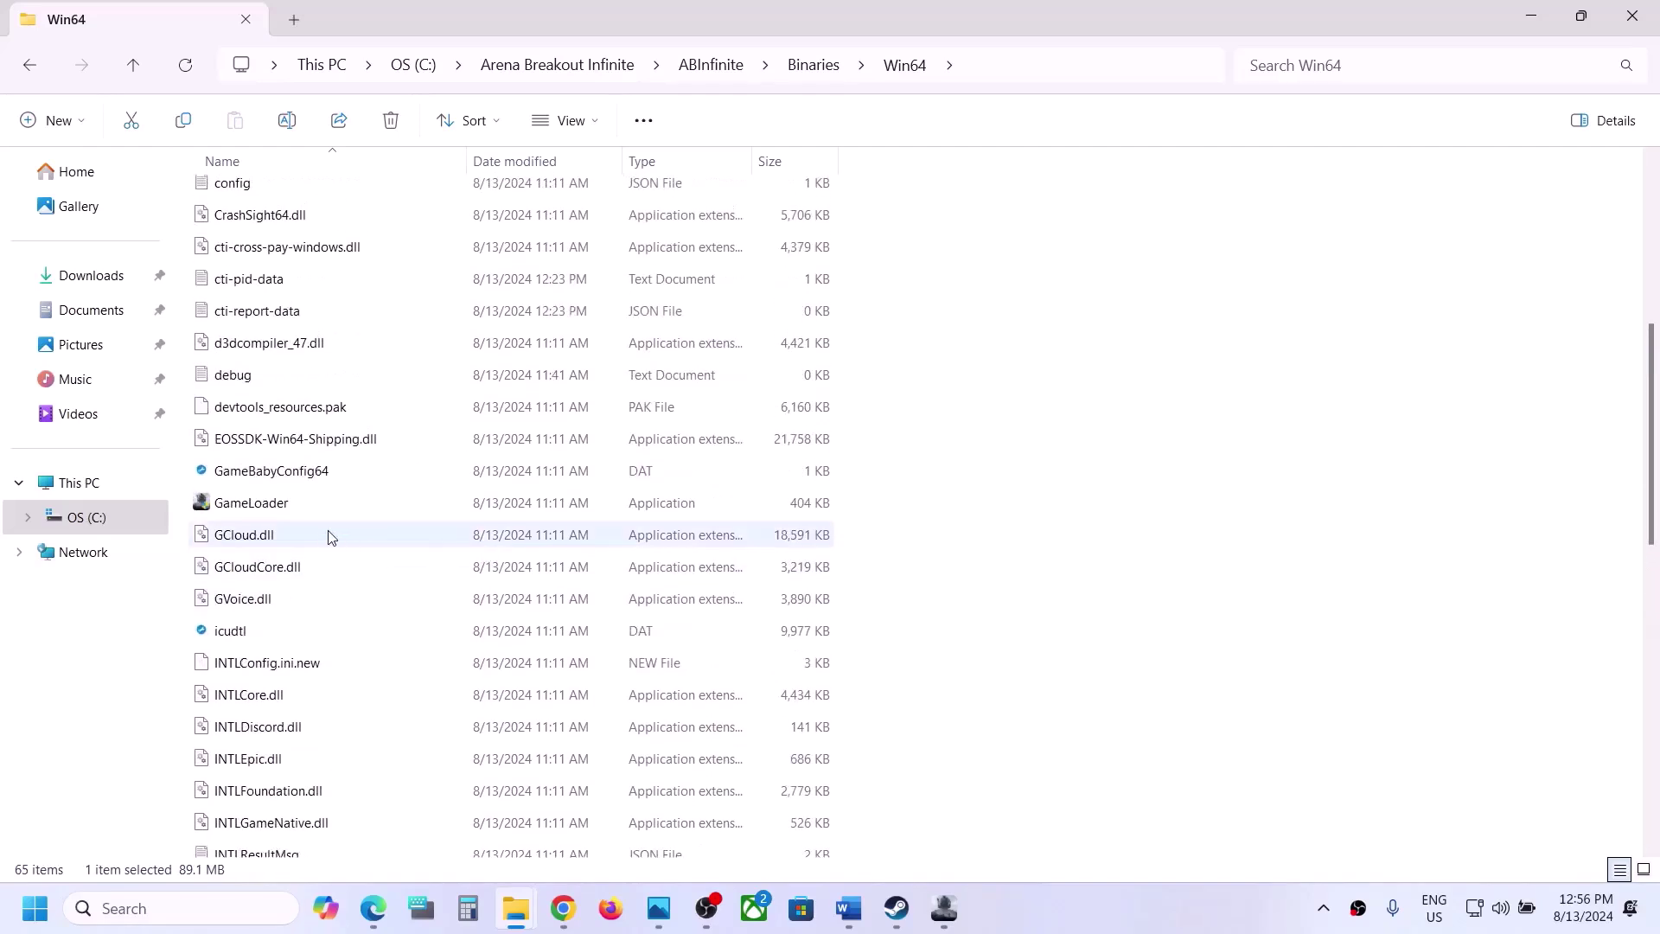
click(260, 502)
right_click(263, 504)
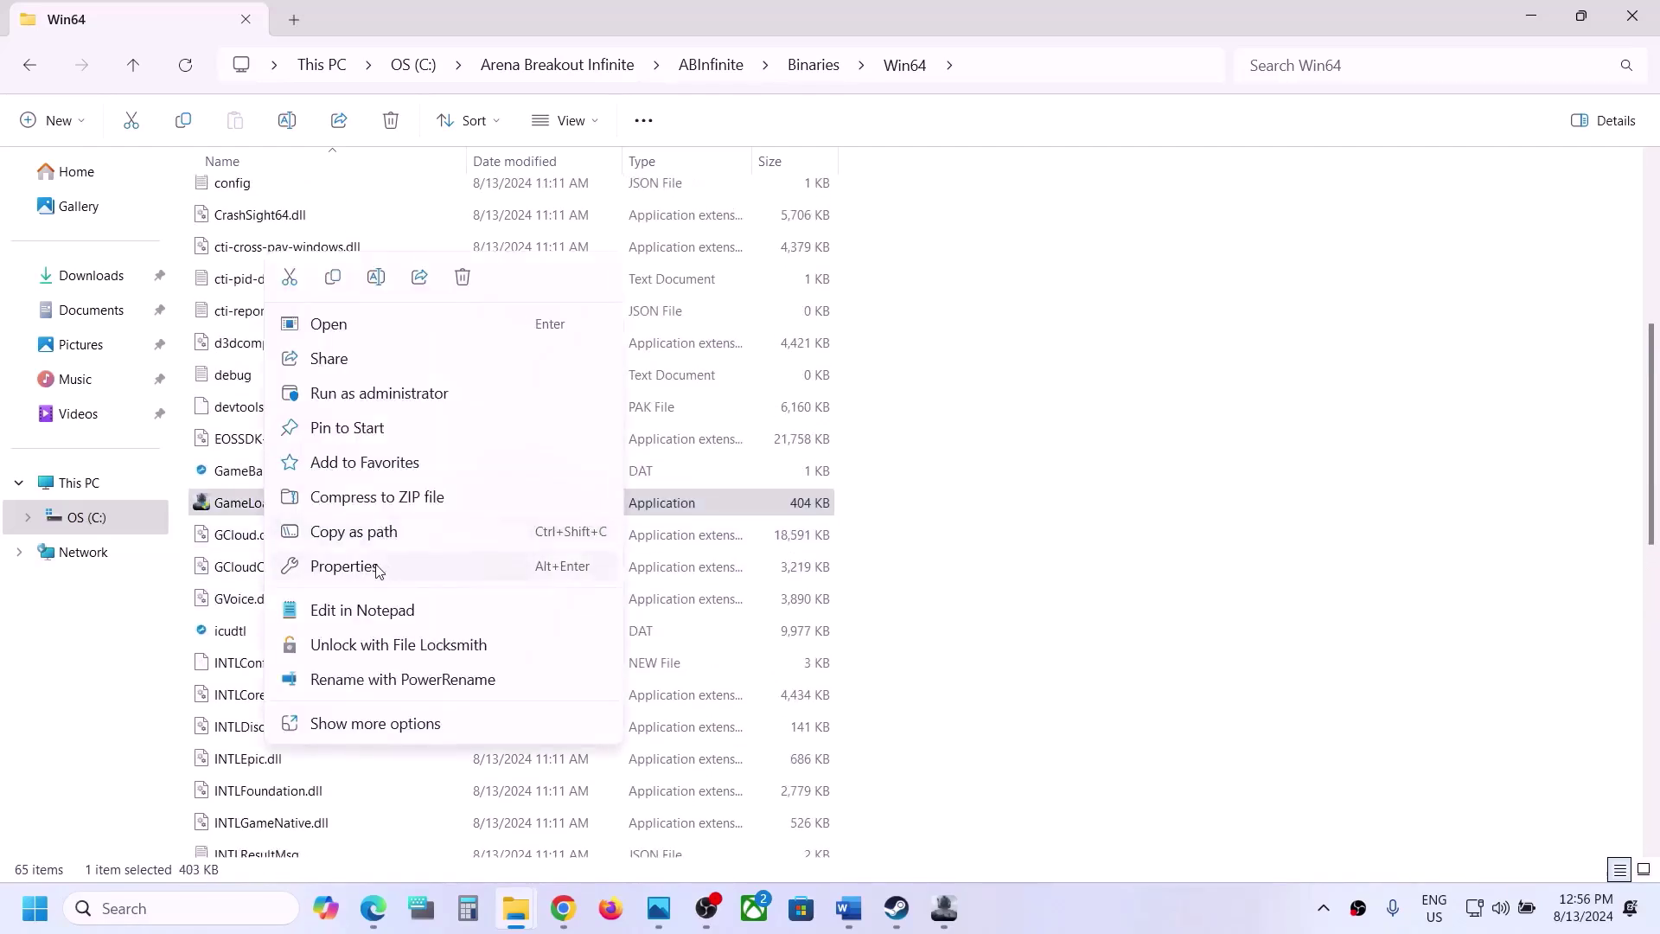
click(377, 568)
click(479, 345)
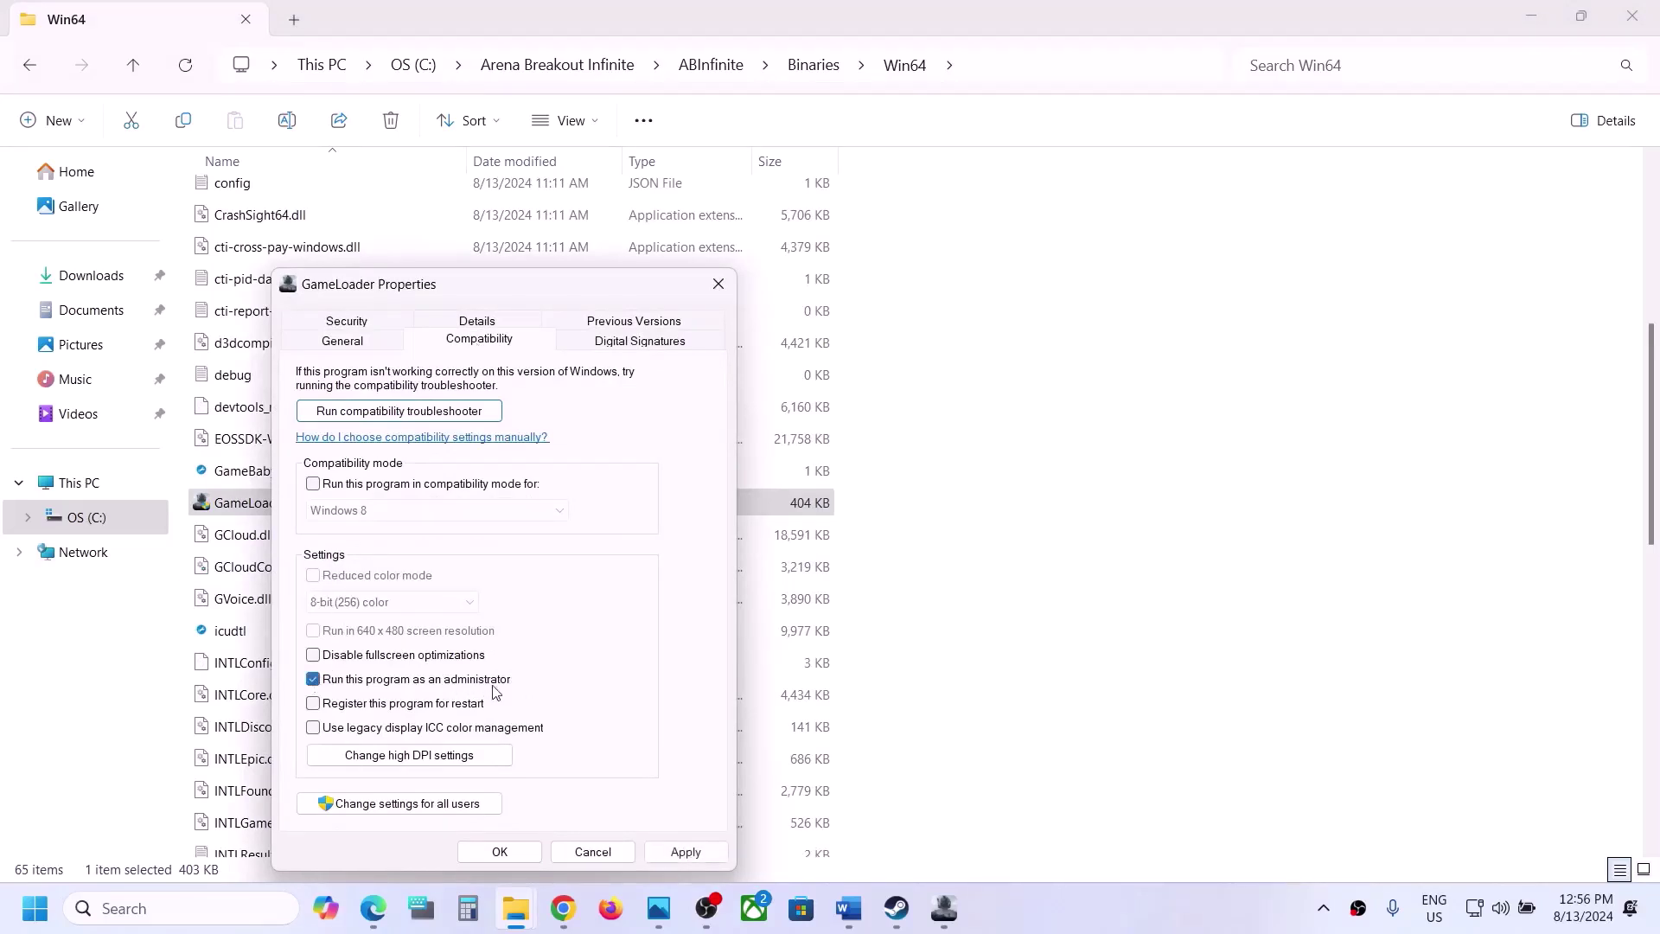
click(676, 854)
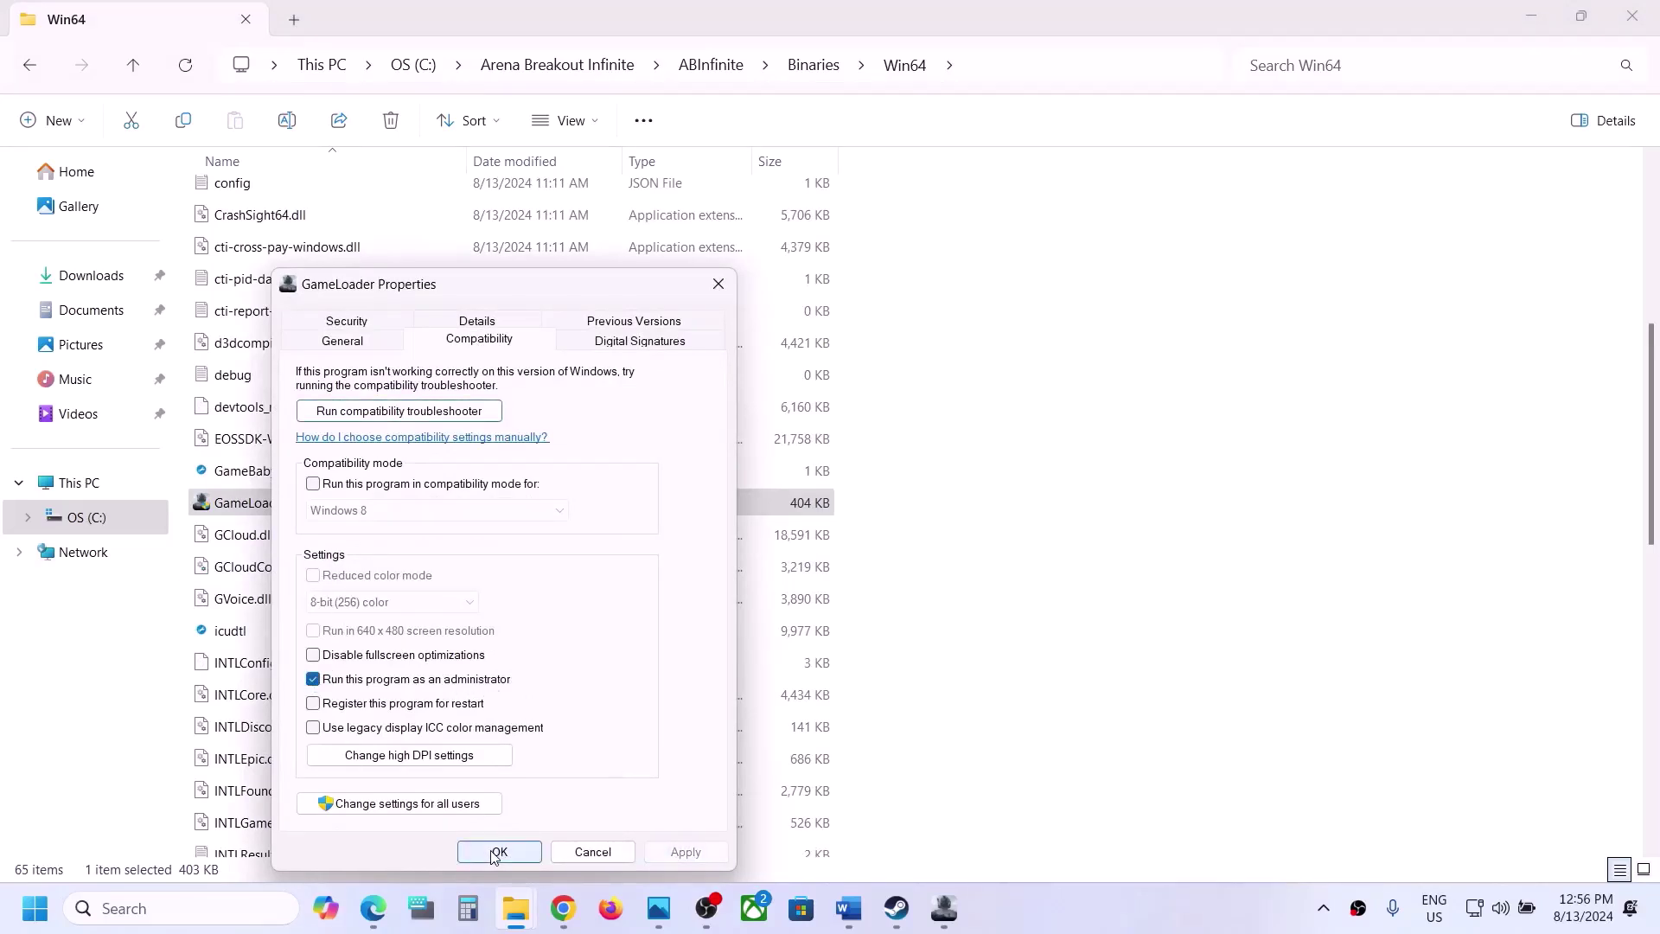
click(497, 854)
Step: Enable compatibility mode for Windows 7 and disable fullscreen optimizations in GameLoader's properties, and save them
right_click(276, 506)
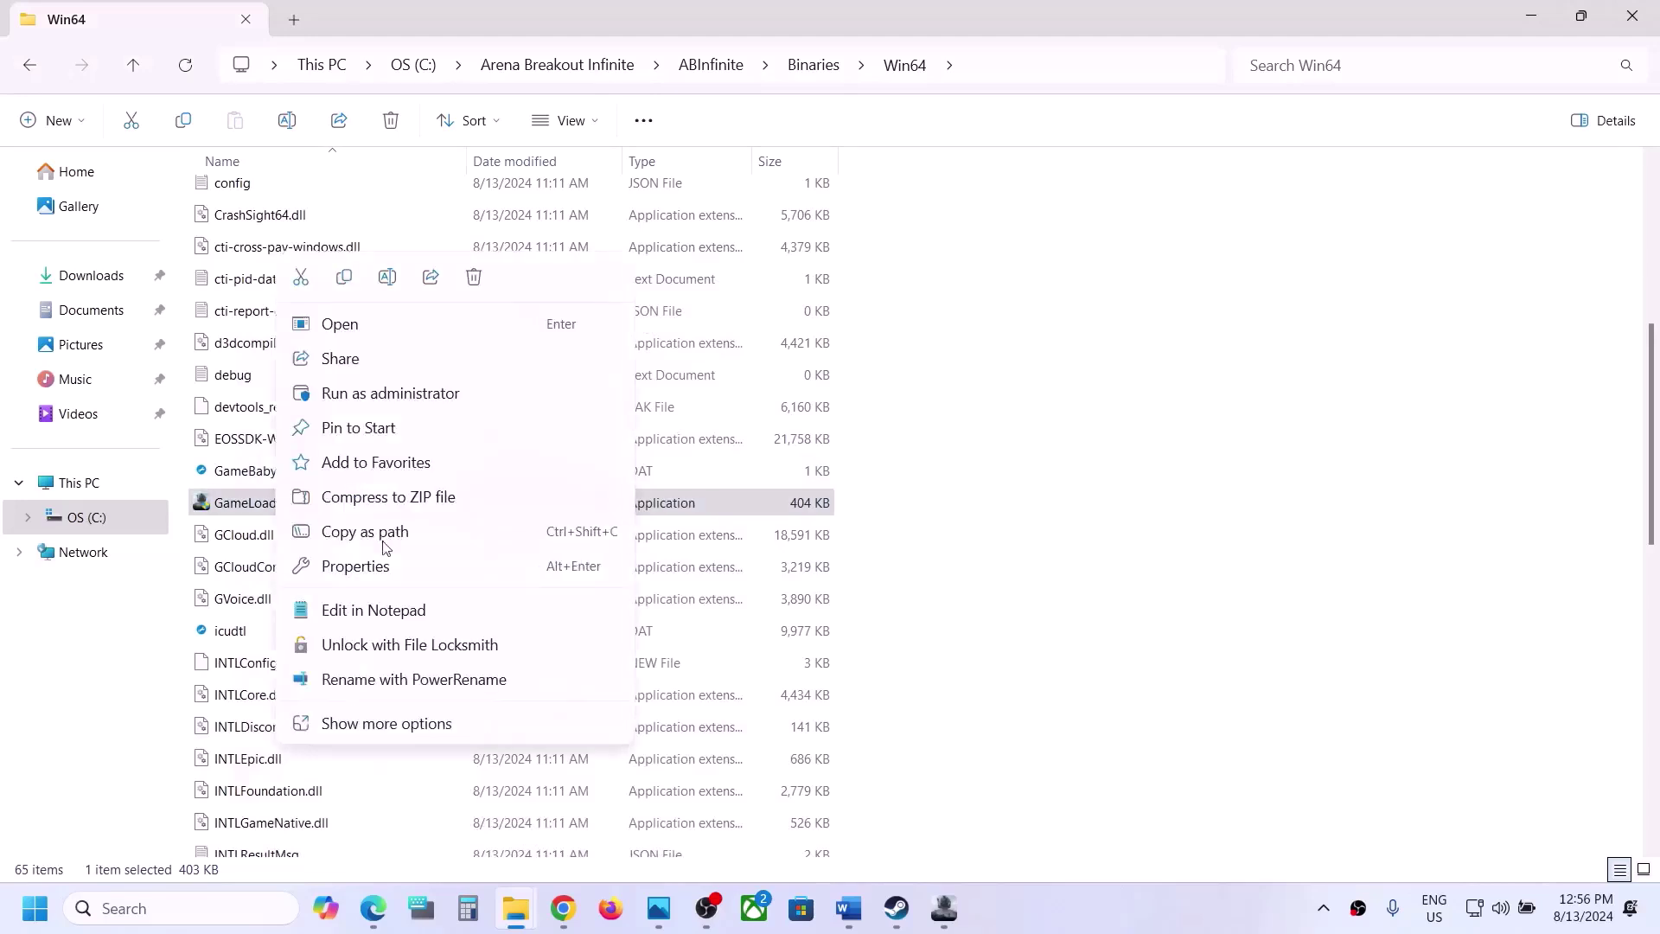
click(369, 572)
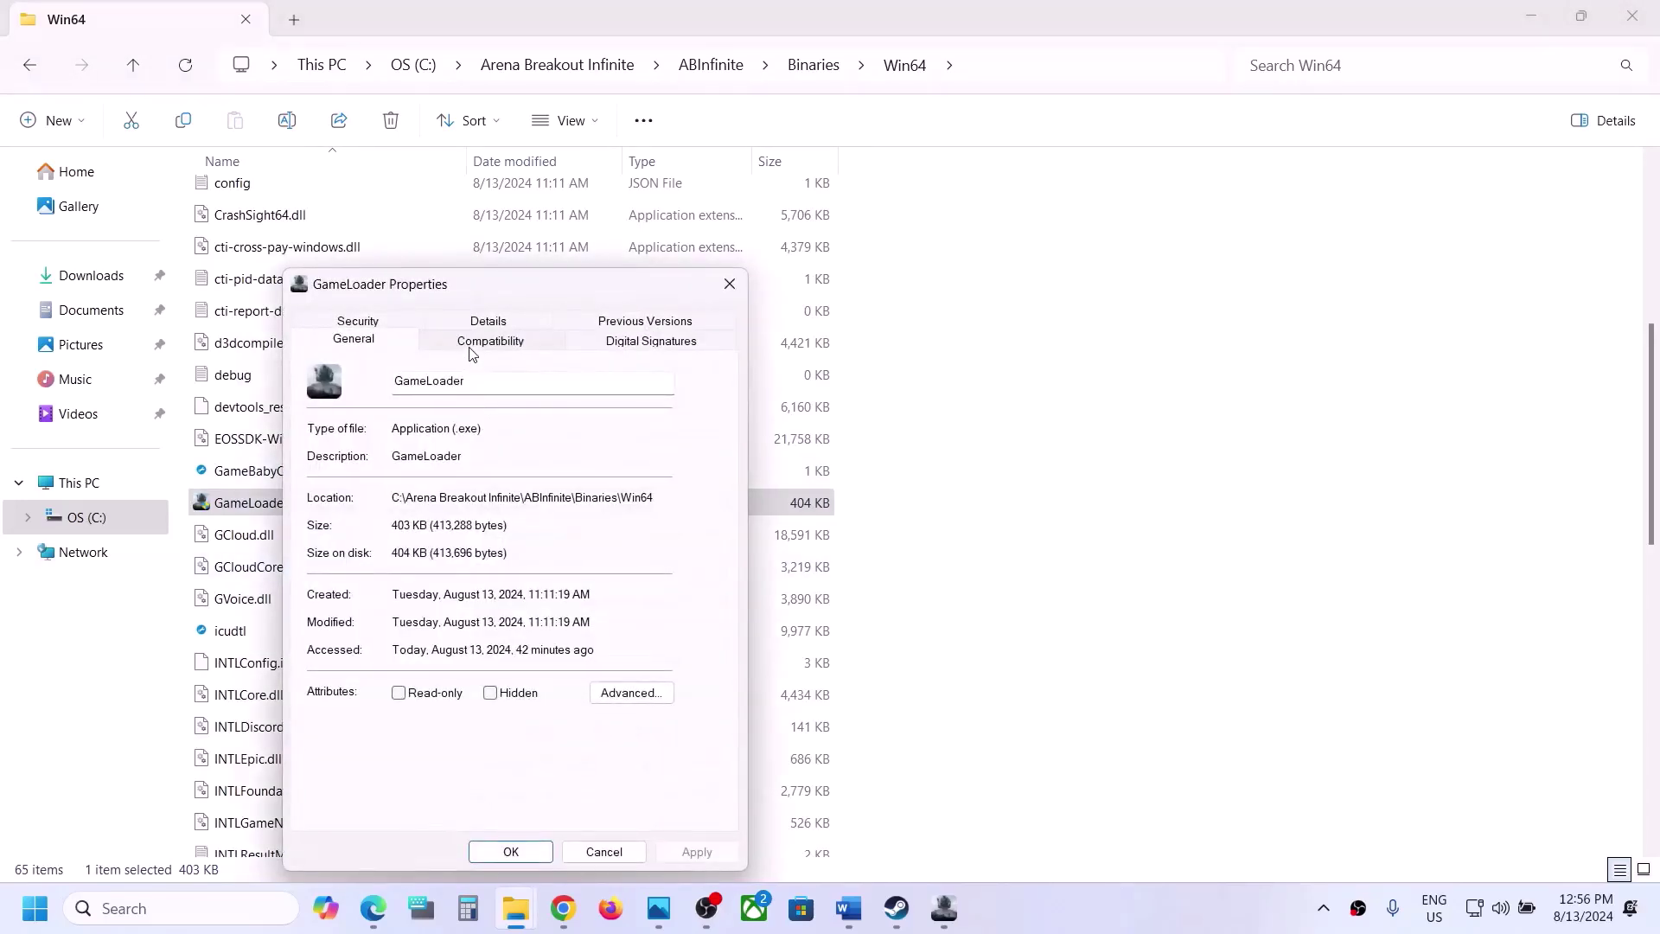
click(471, 345)
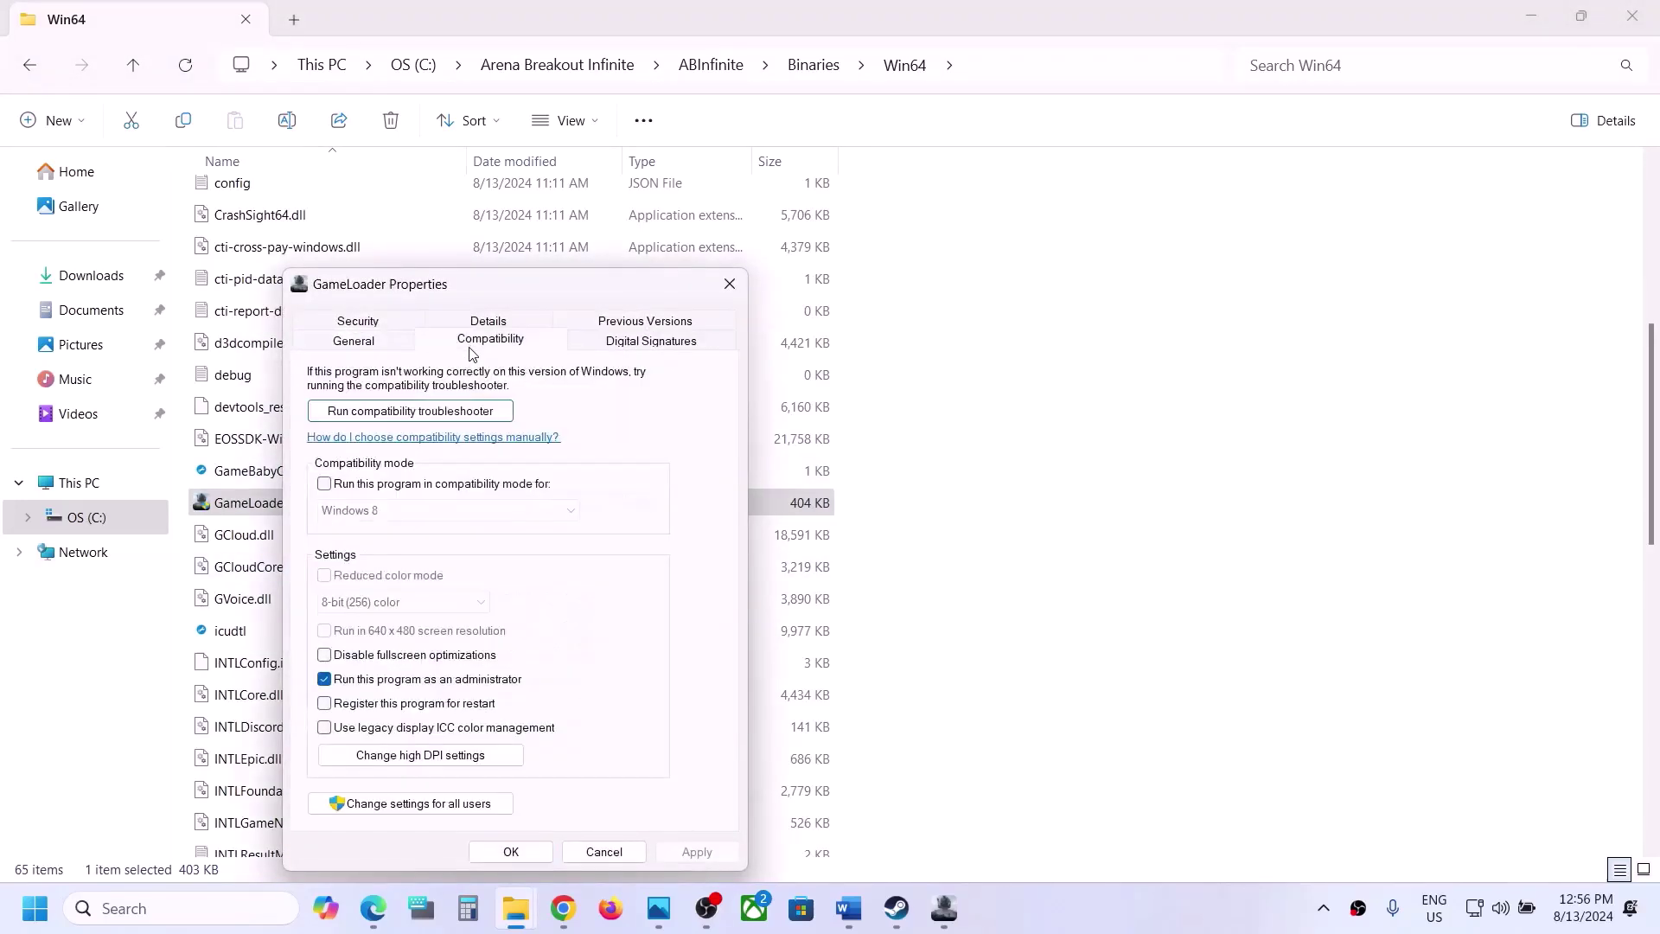
click(326, 488)
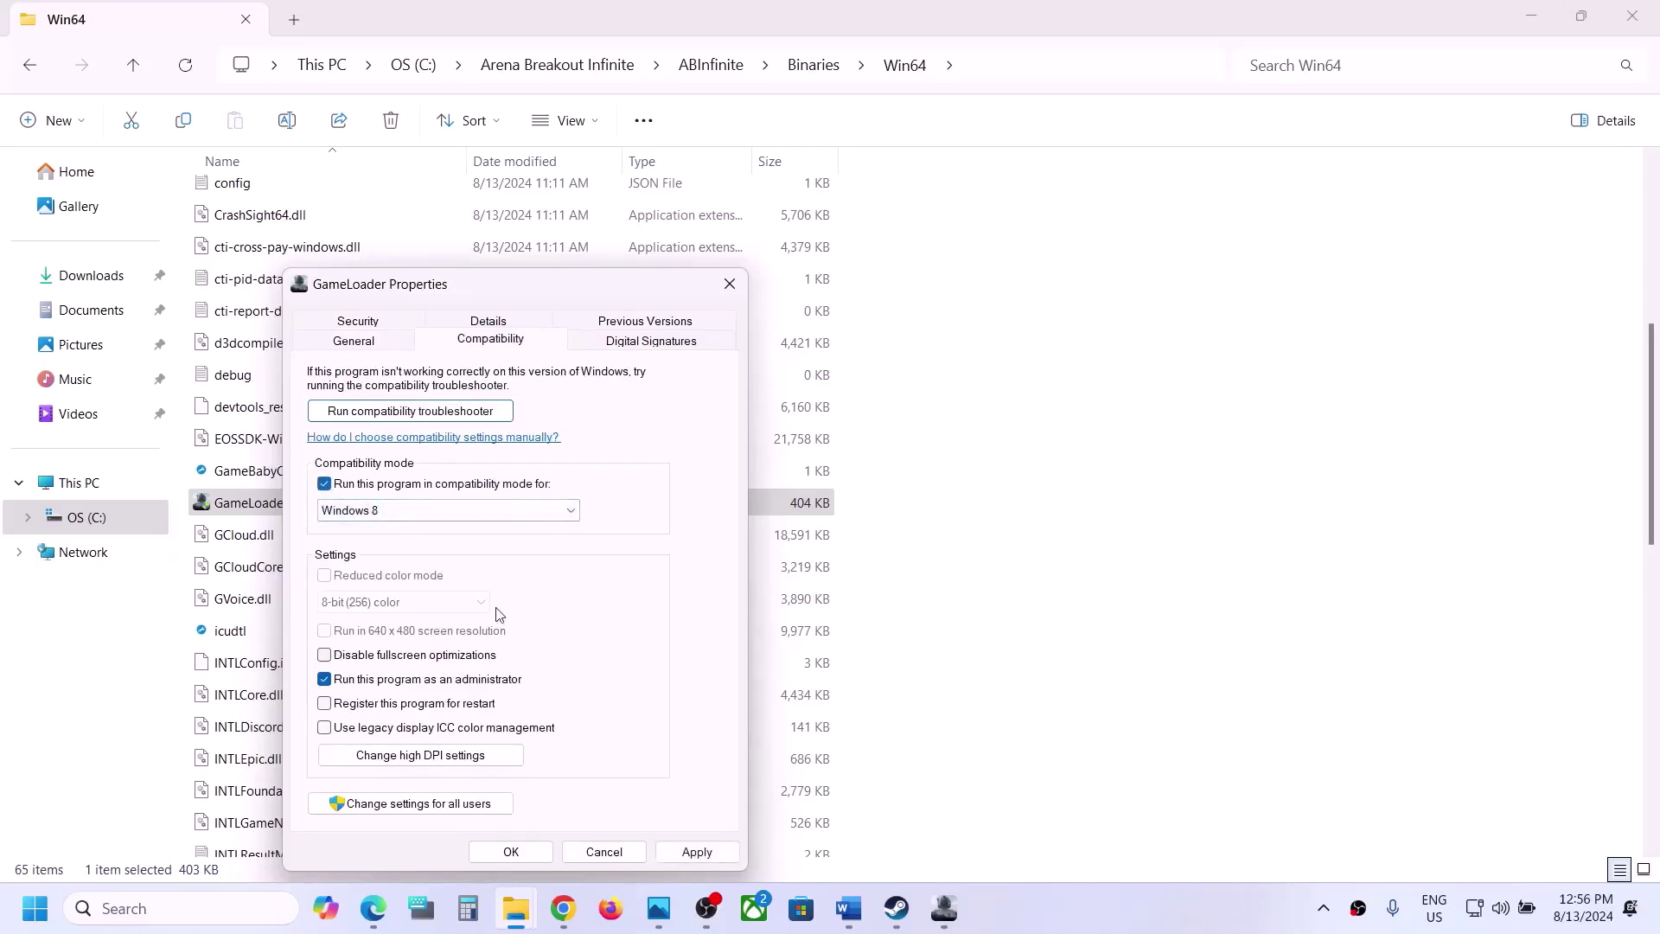
click(415, 515)
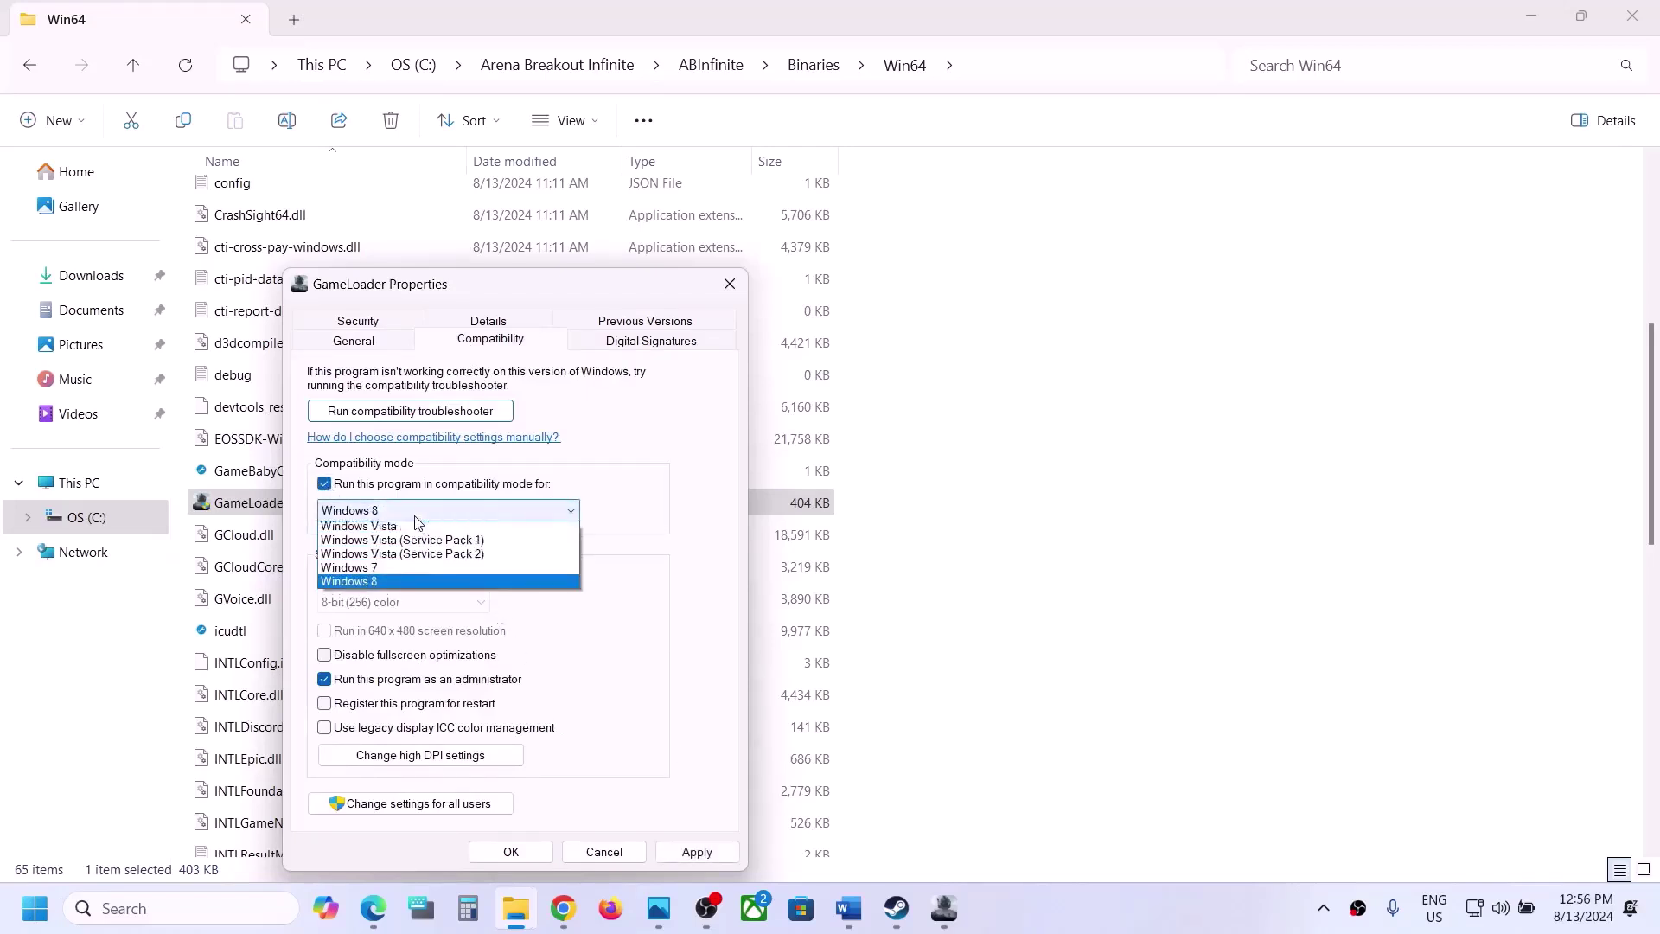
click(386, 570)
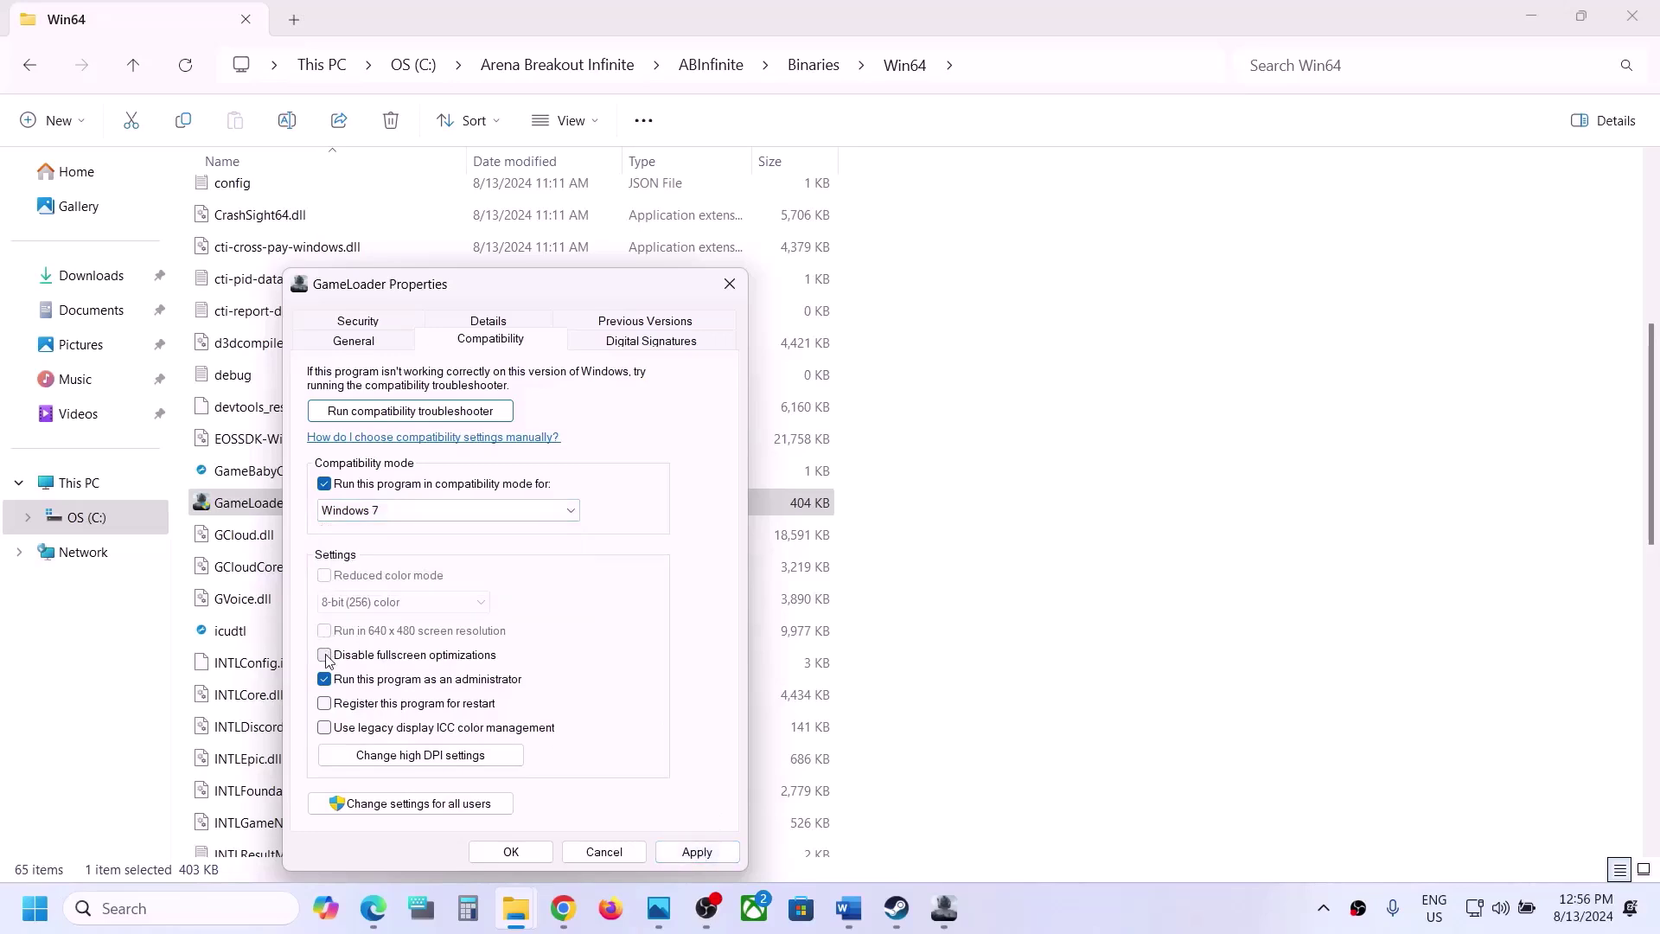
click(693, 851)
click(514, 850)
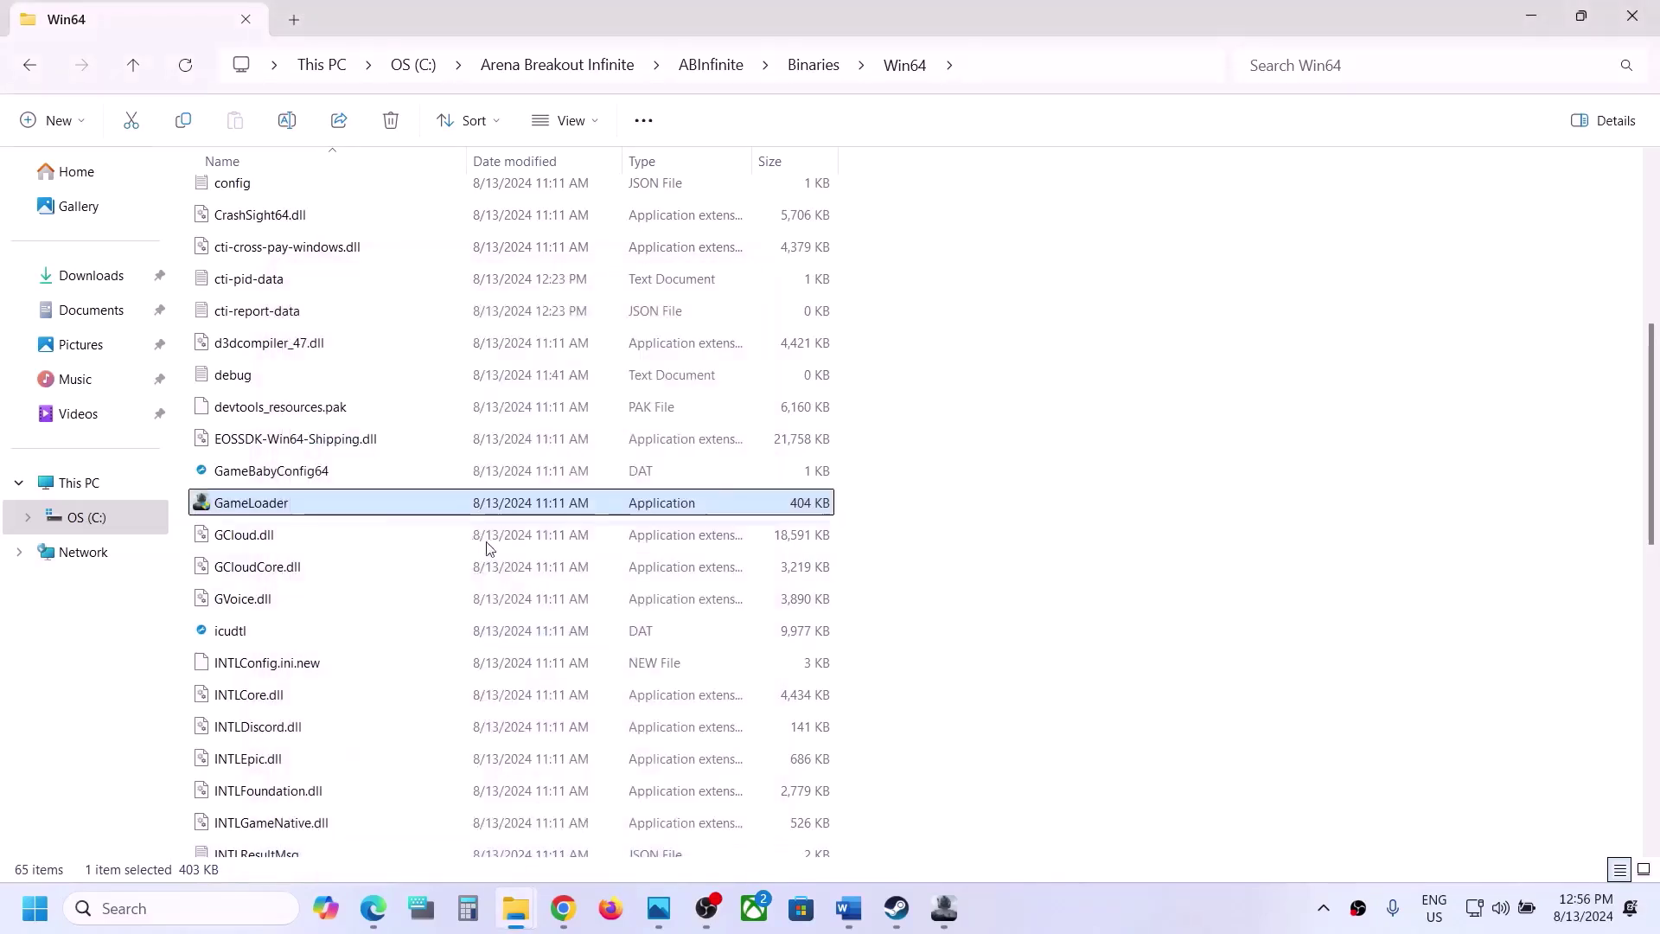
Step: Launch the game with the GameLoader application, and return to the Win64 folder
double_click(375, 508)
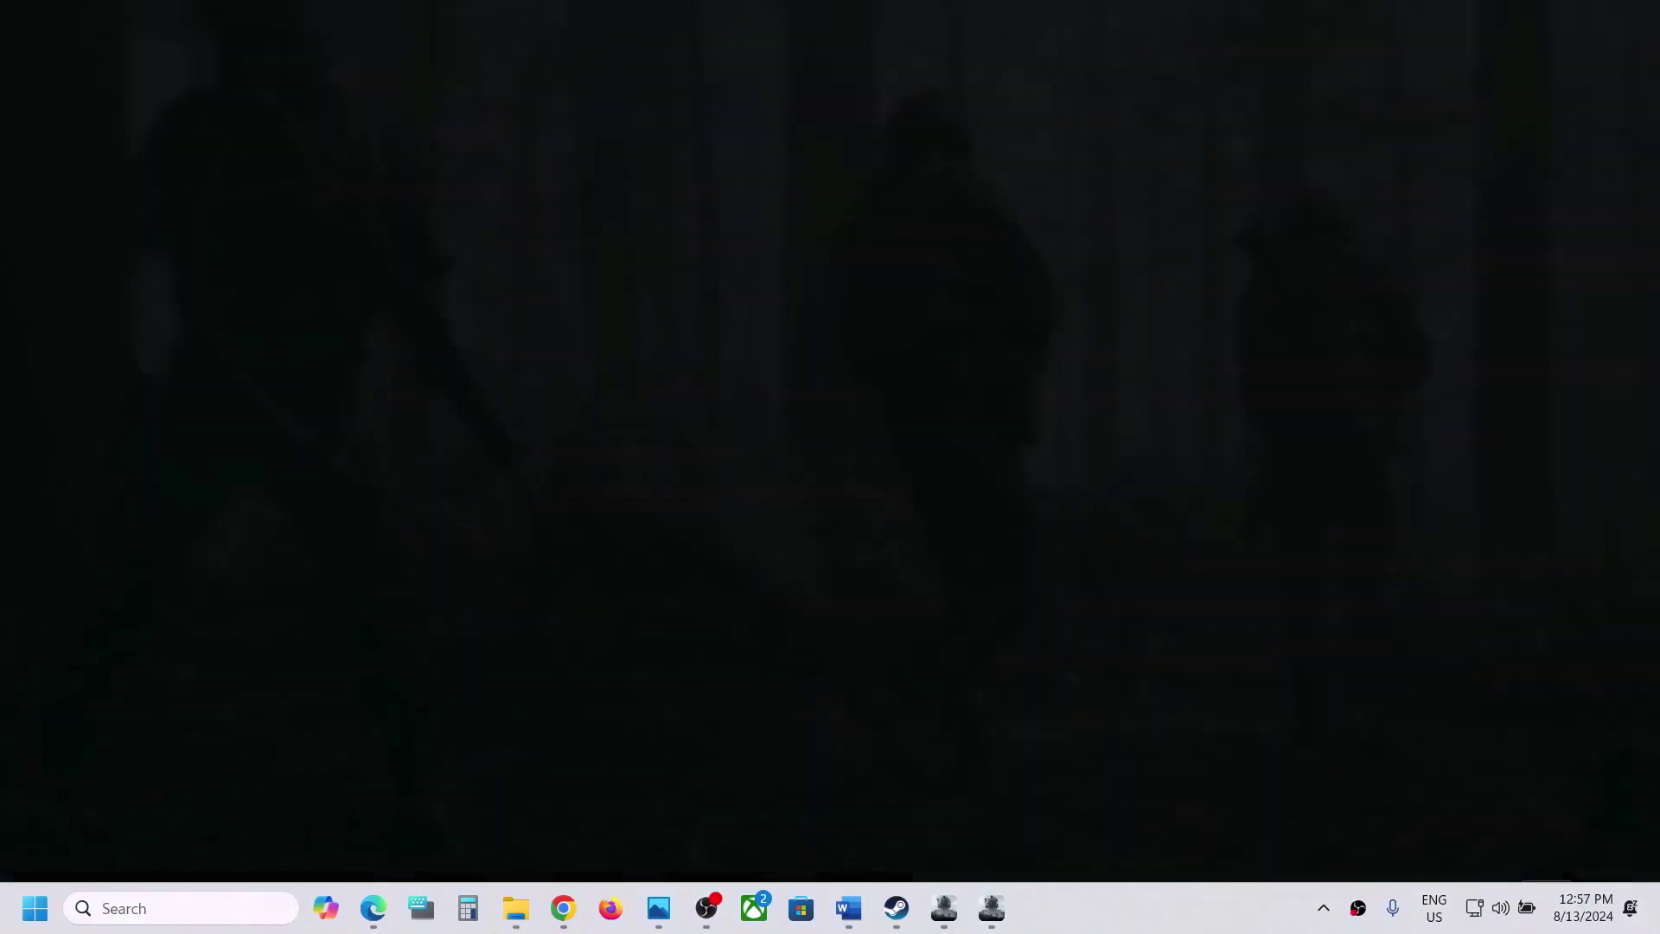
key(alt+Tab)
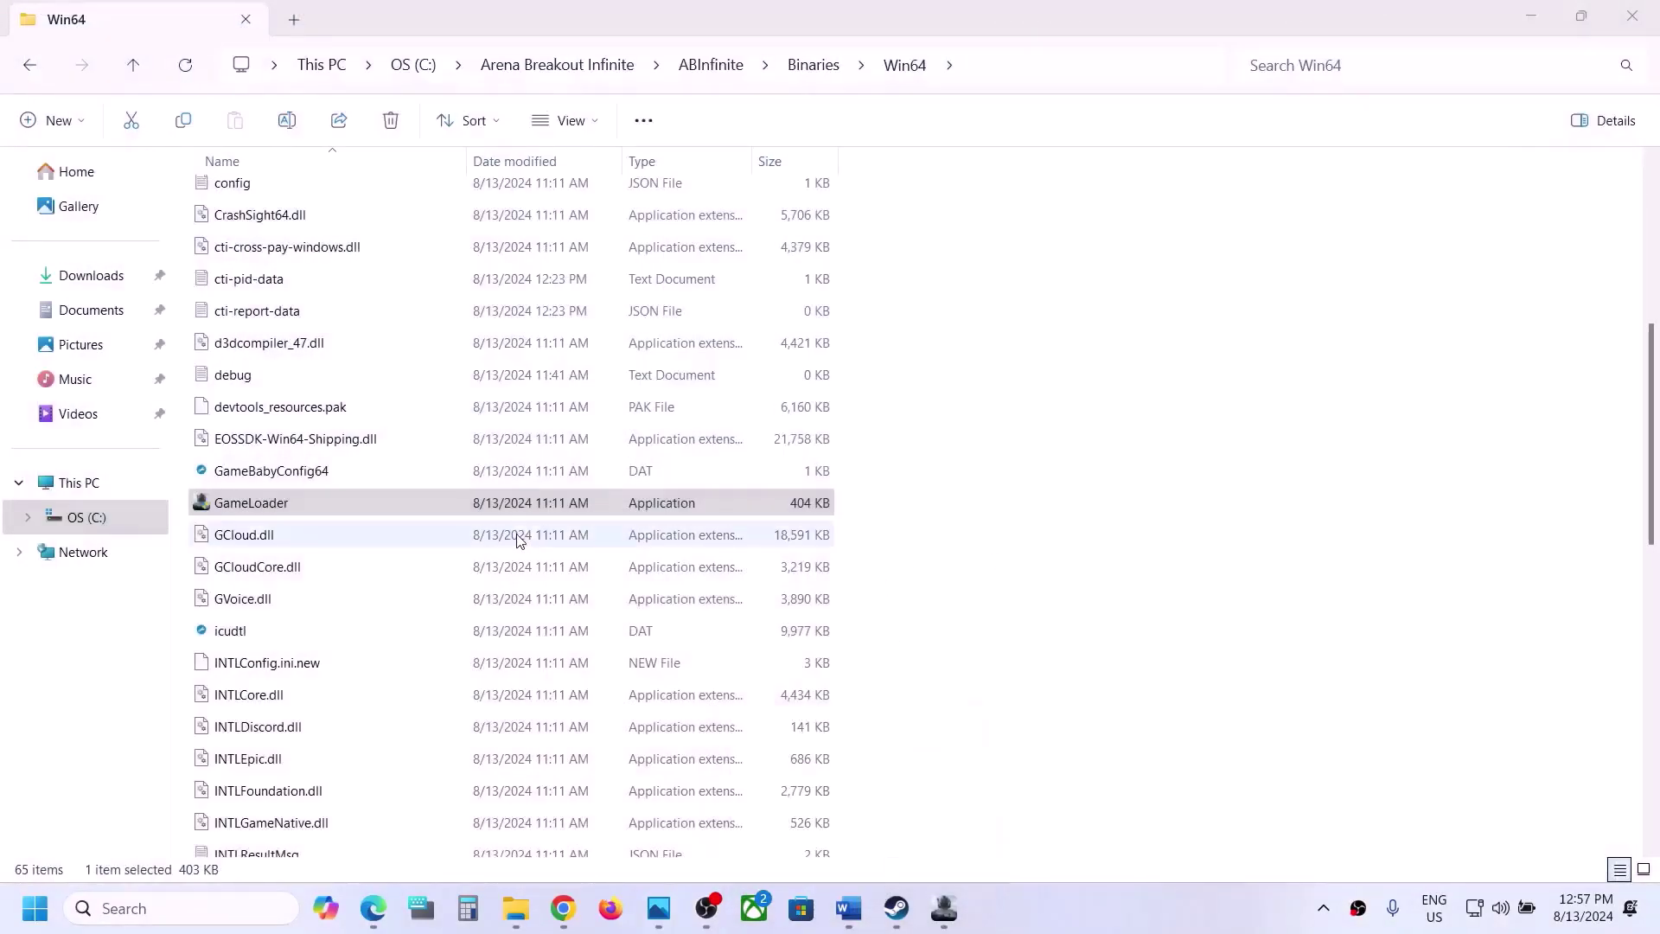
Step: Turn off UAGame's compatibility mode, fullscreen optimization override and administrator option, and save its properties
scroll(400, 590, down, 5)
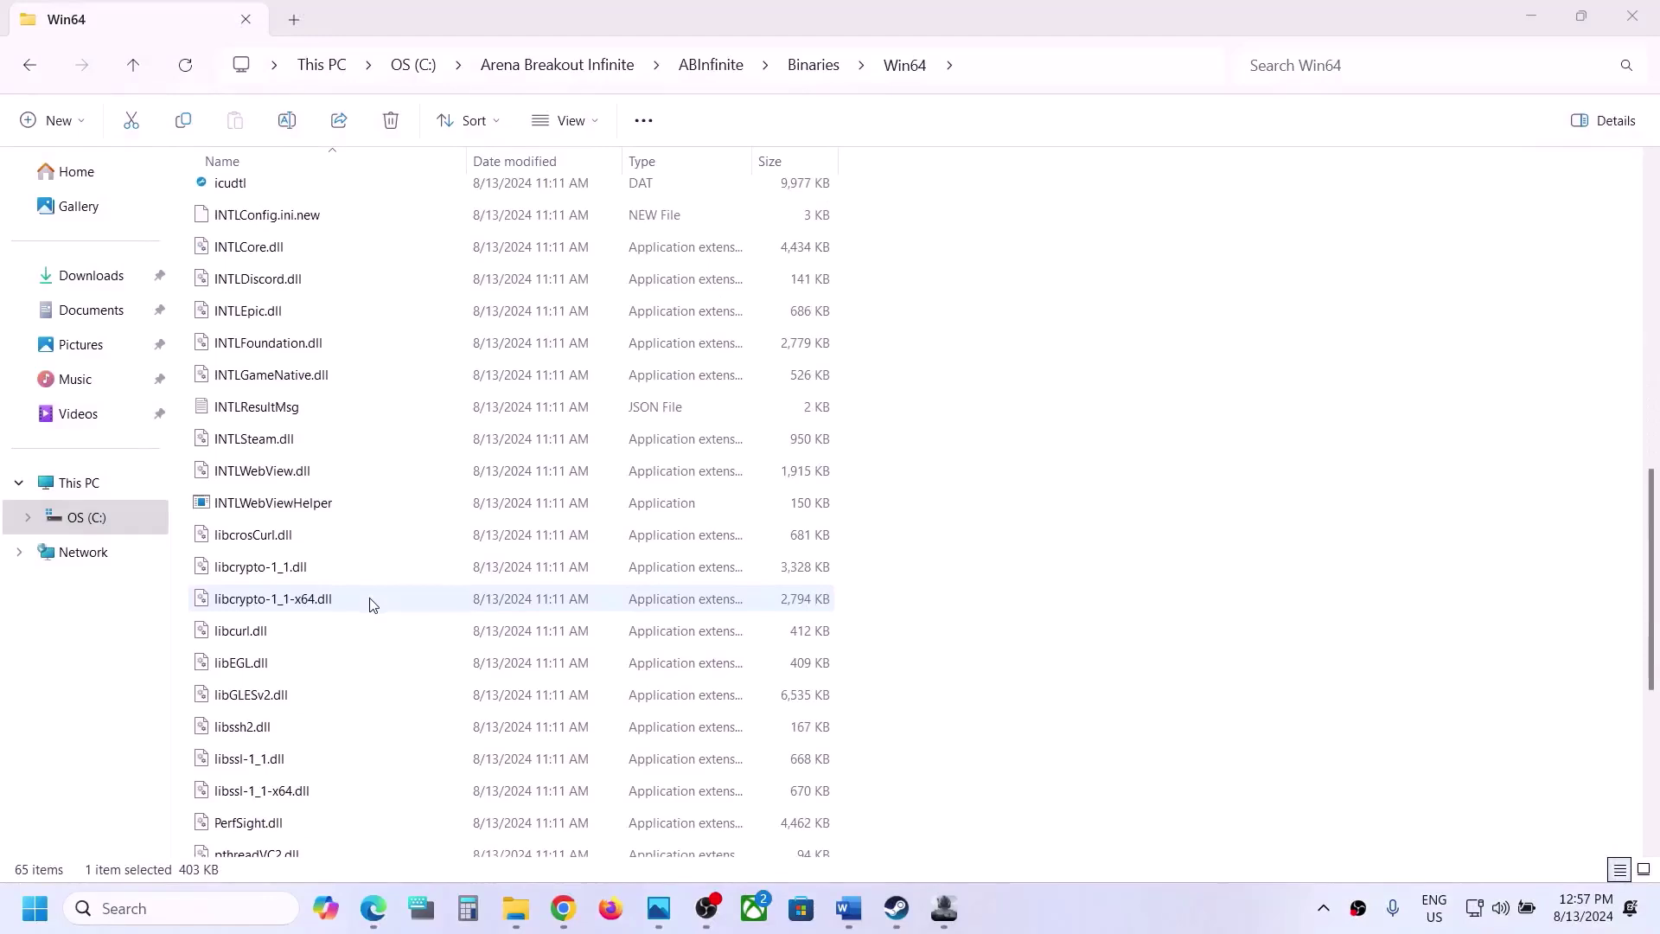
scroll(372, 603, down, 5)
right_click(298, 619)
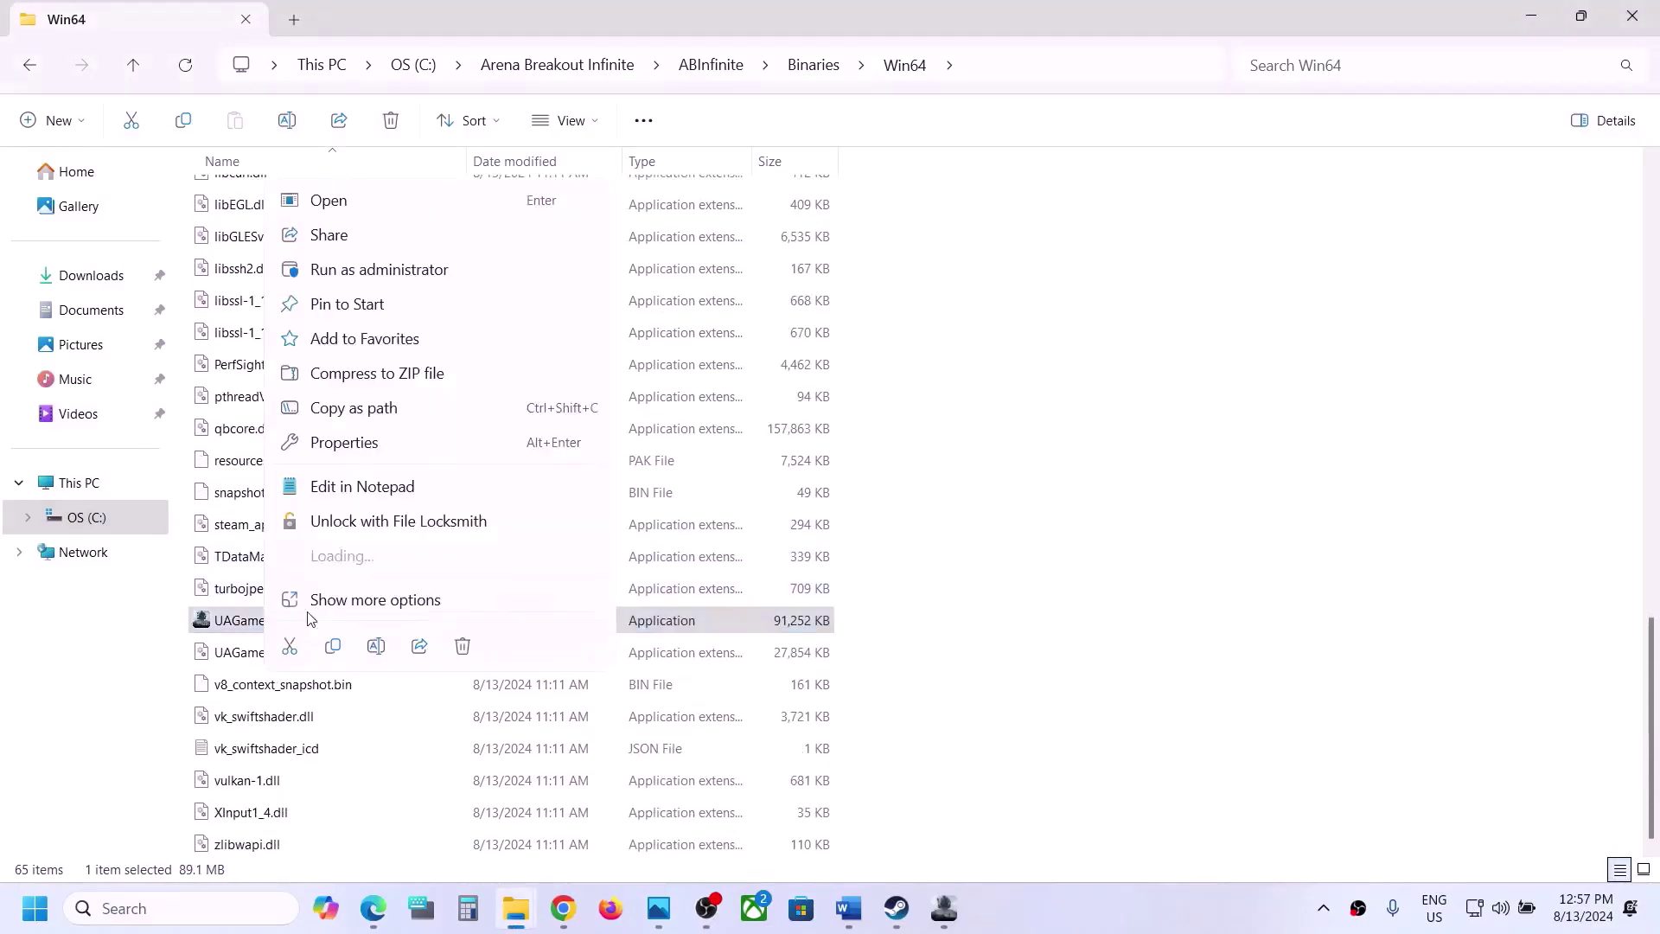
click(342, 442)
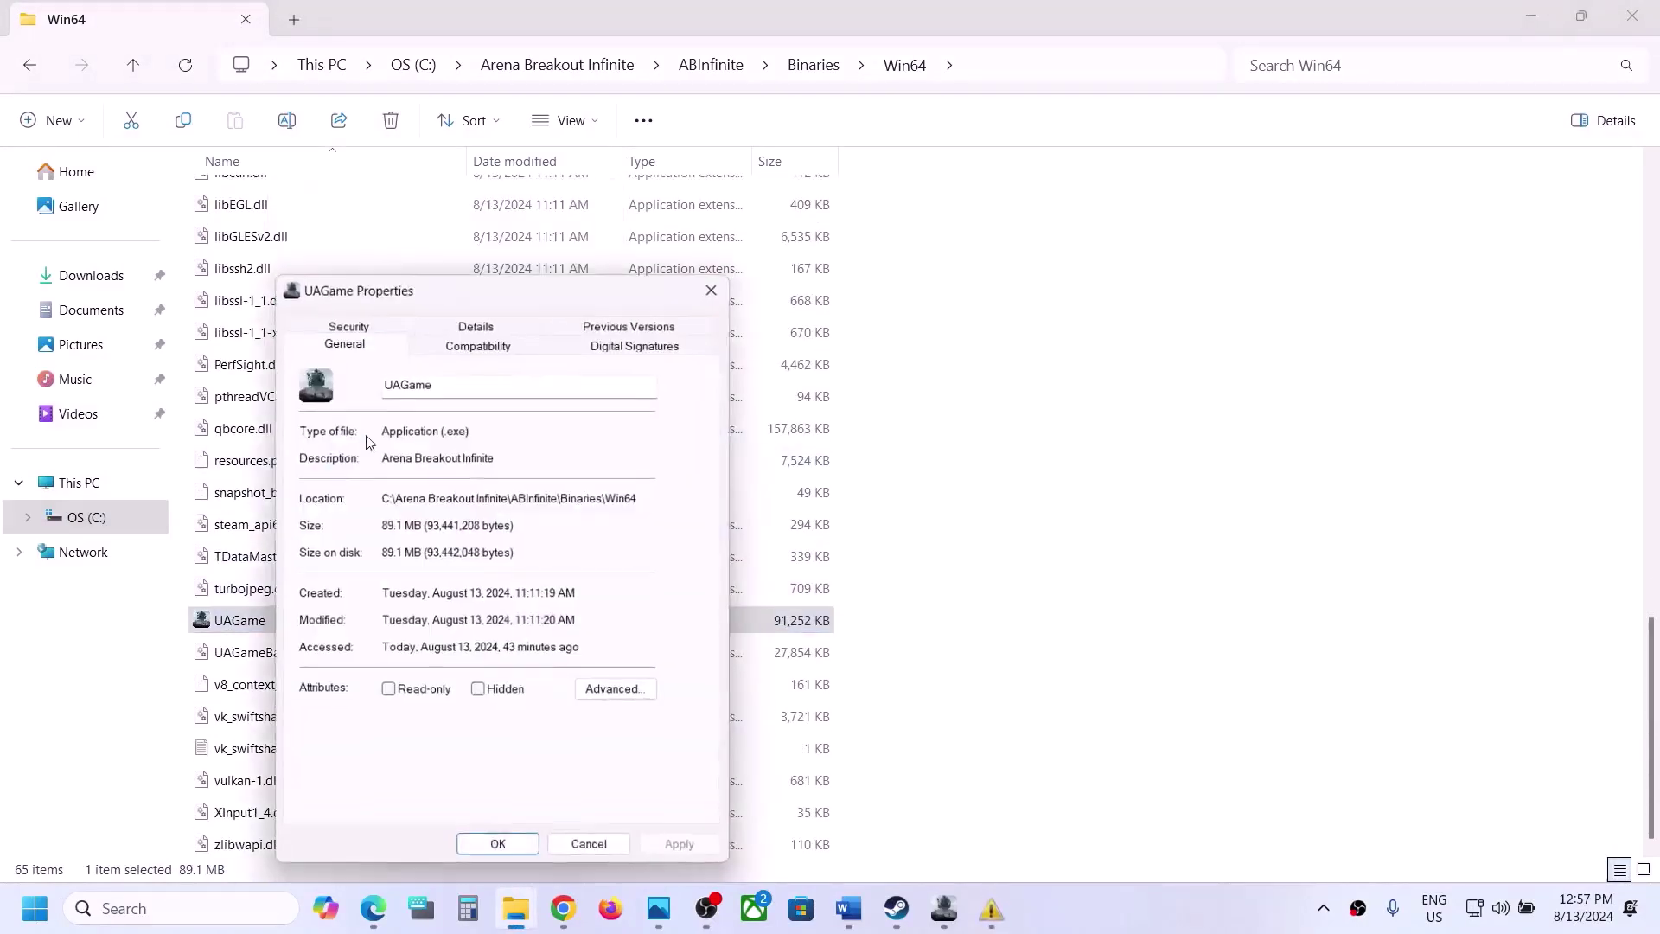
click(478, 342)
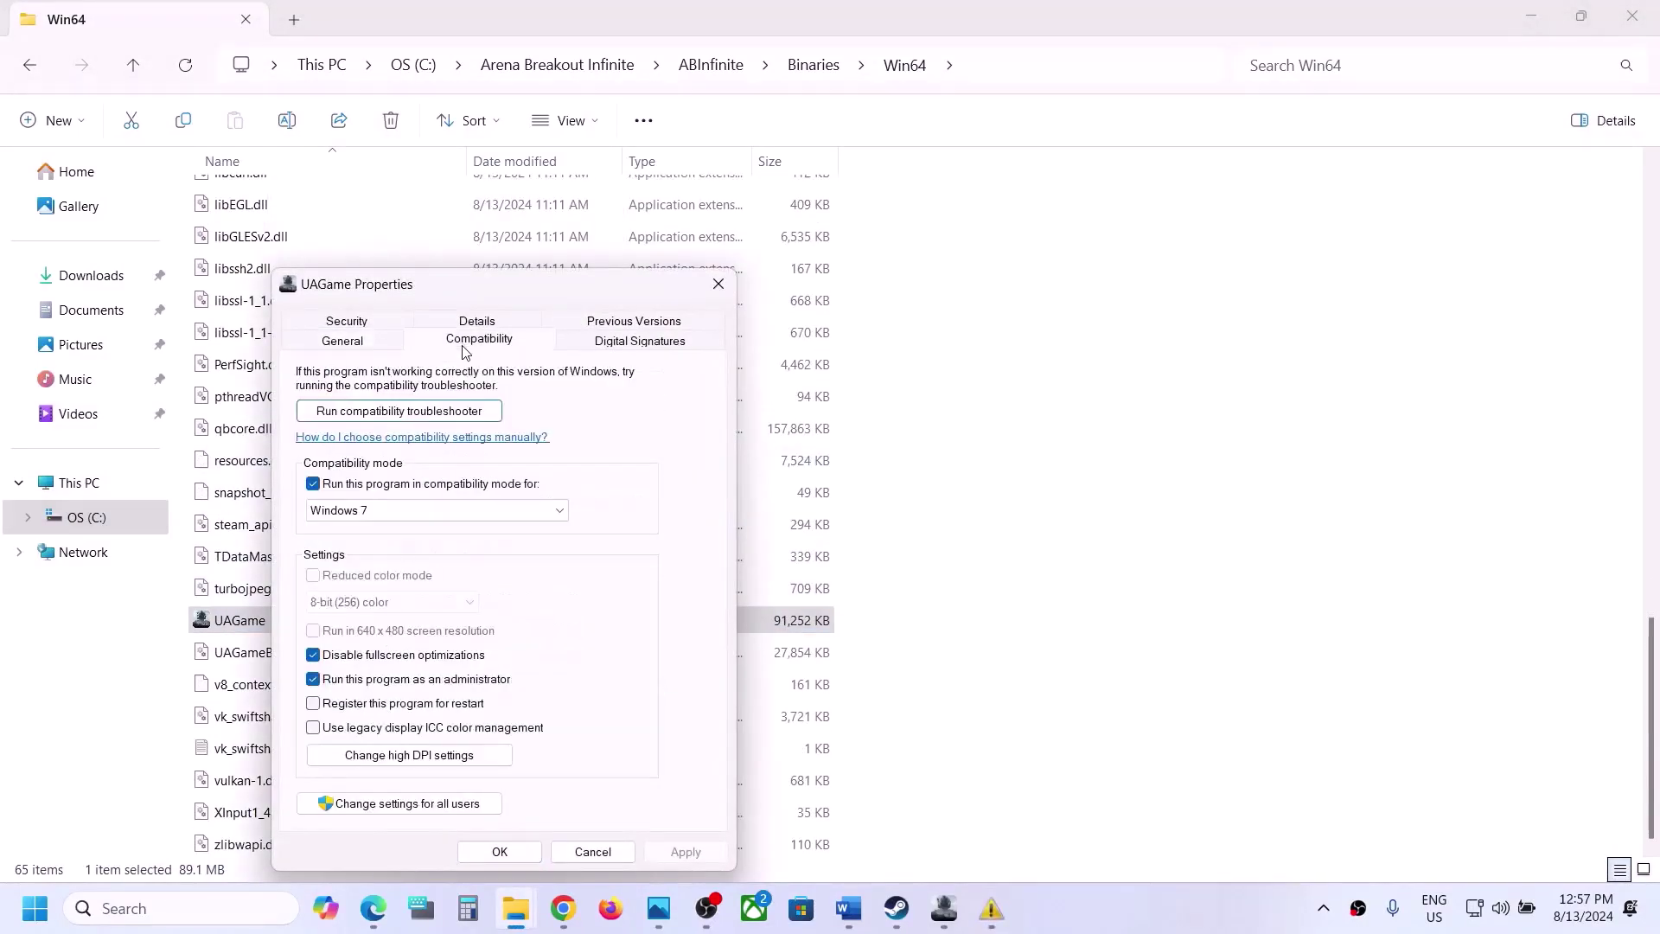
click(313, 484)
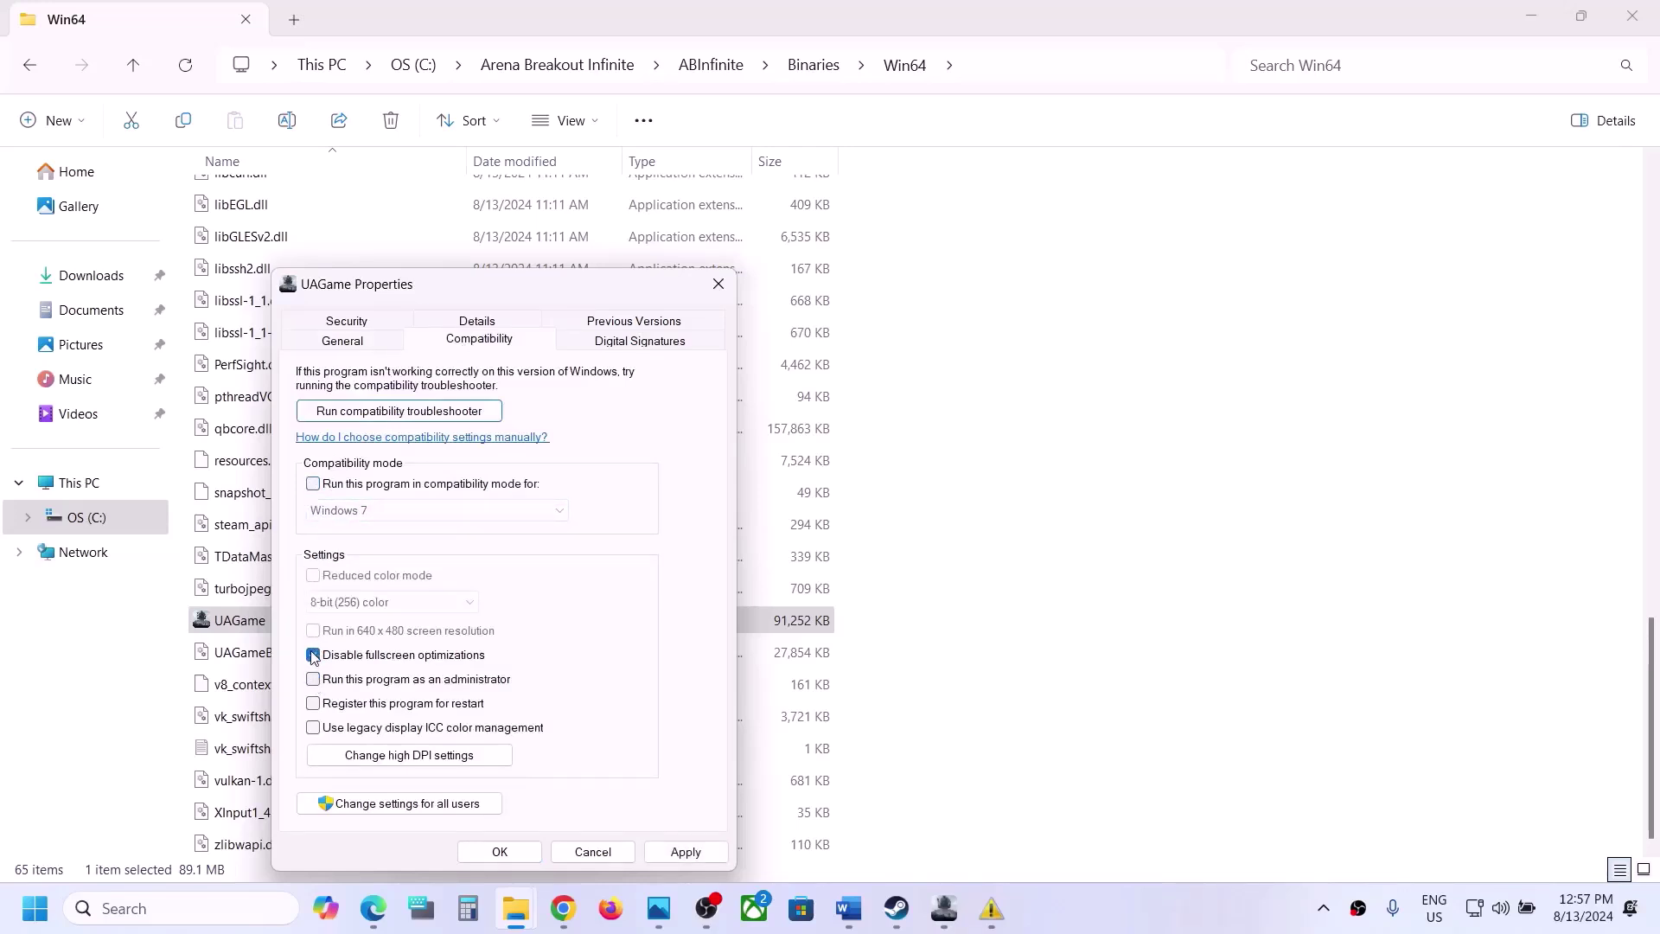
click(667, 851)
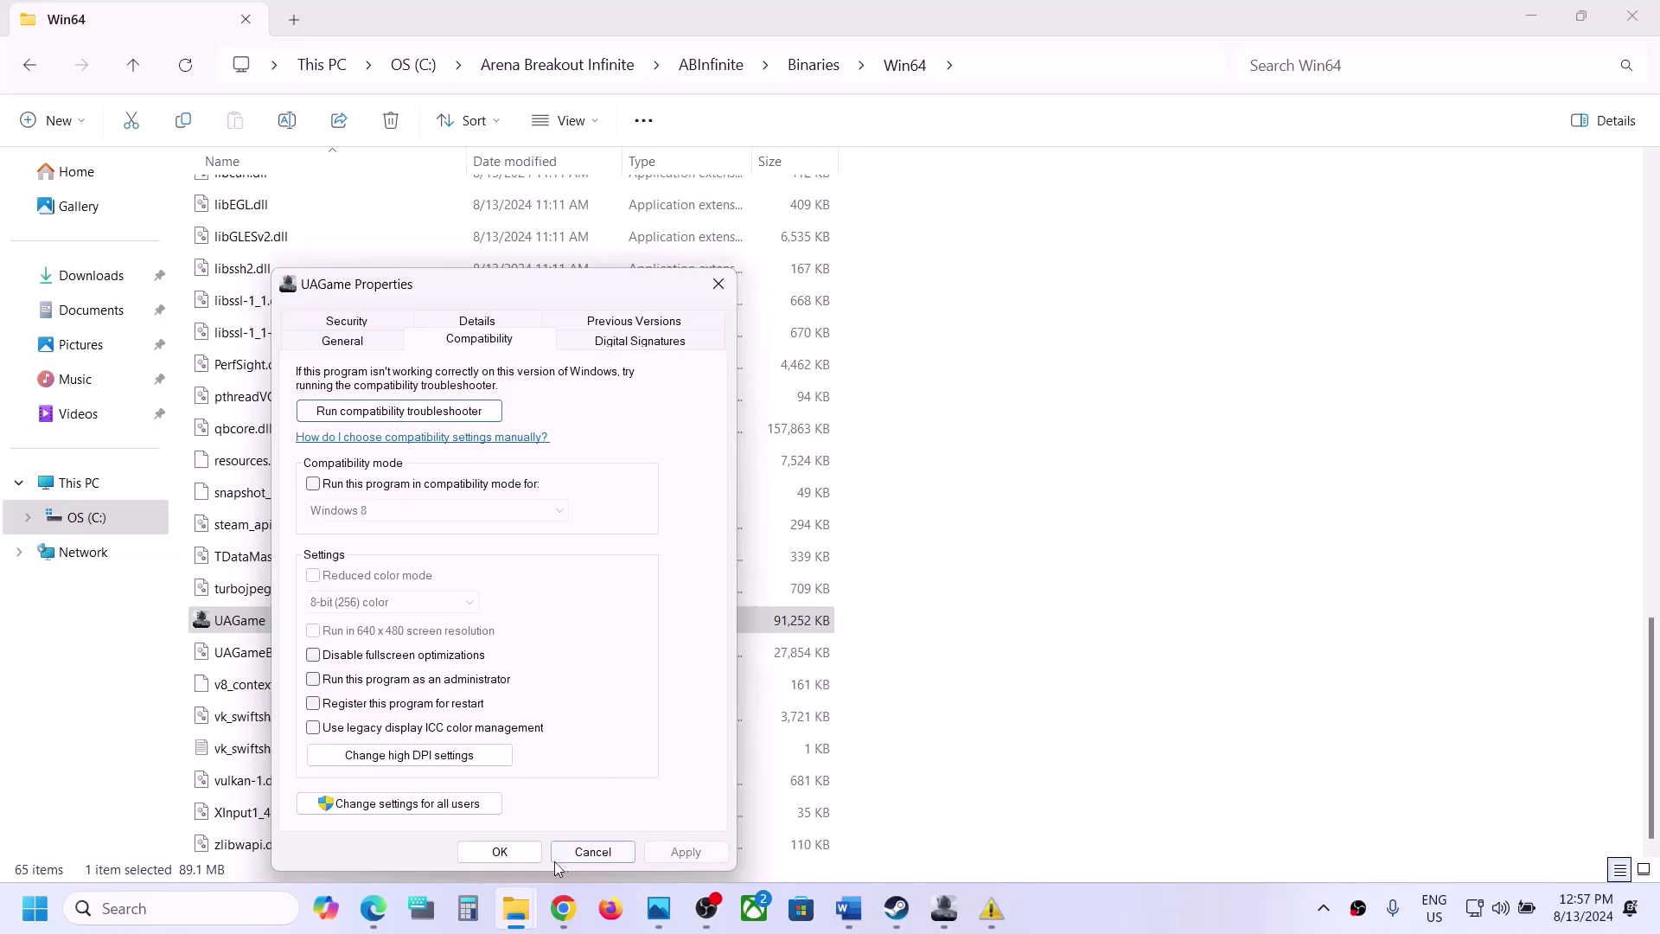
click(497, 852)
Step: Turn off compatibility mode for the GameLoader application and save its properties
scroll(395, 519, up, 10)
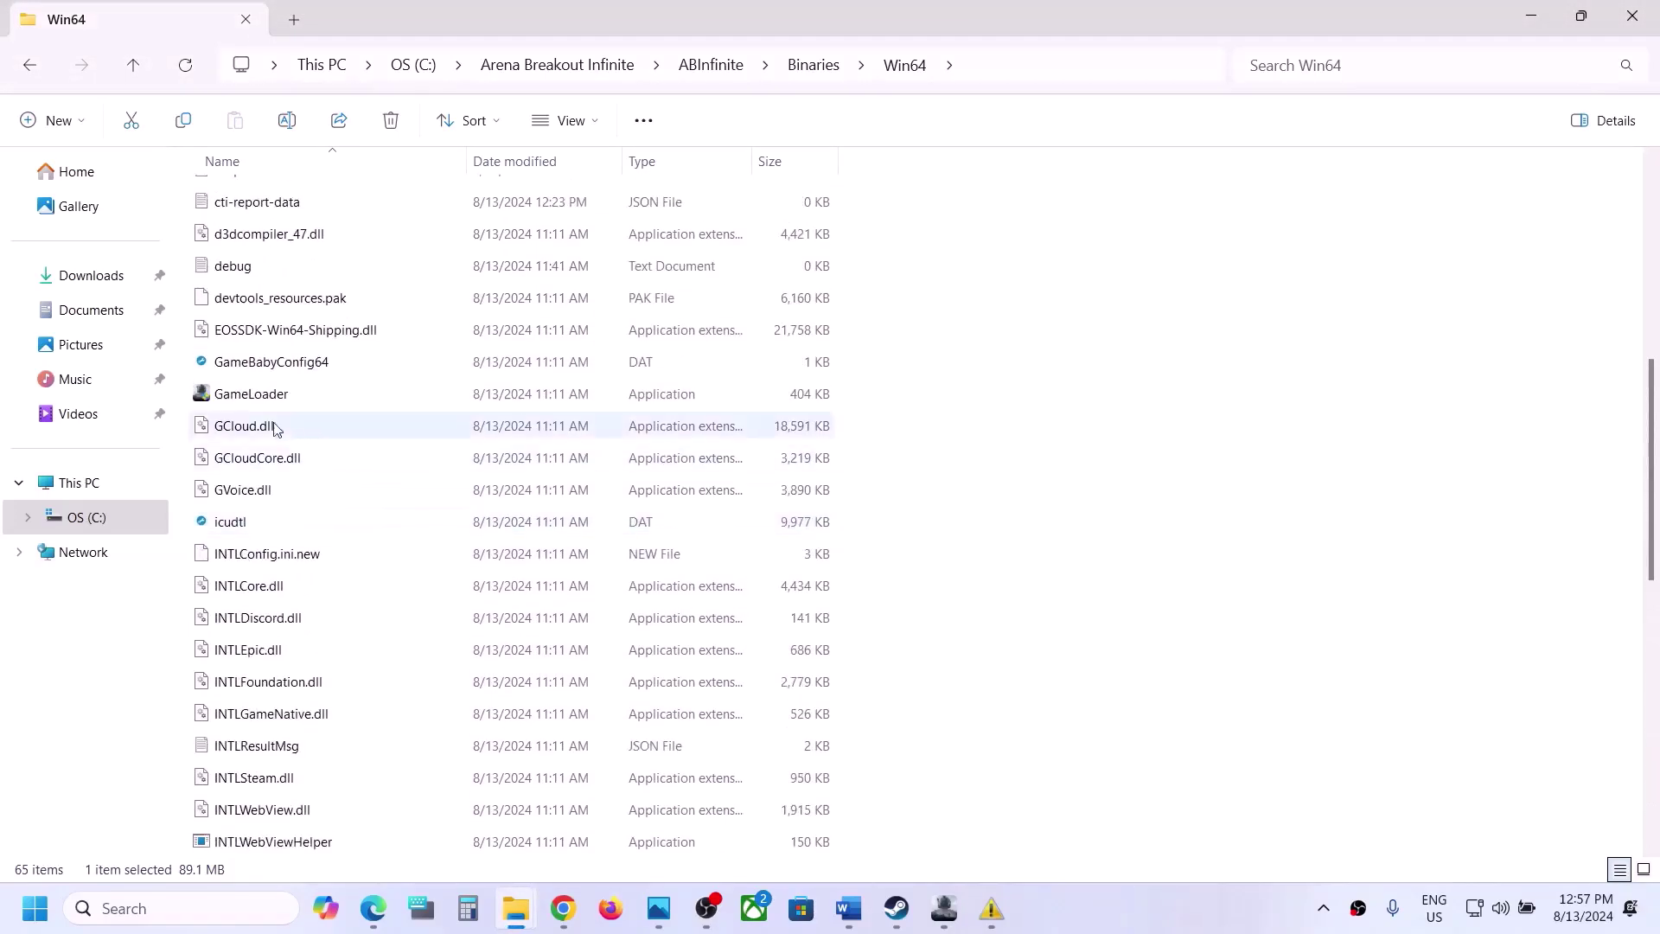
click(256, 399)
right_click(256, 399)
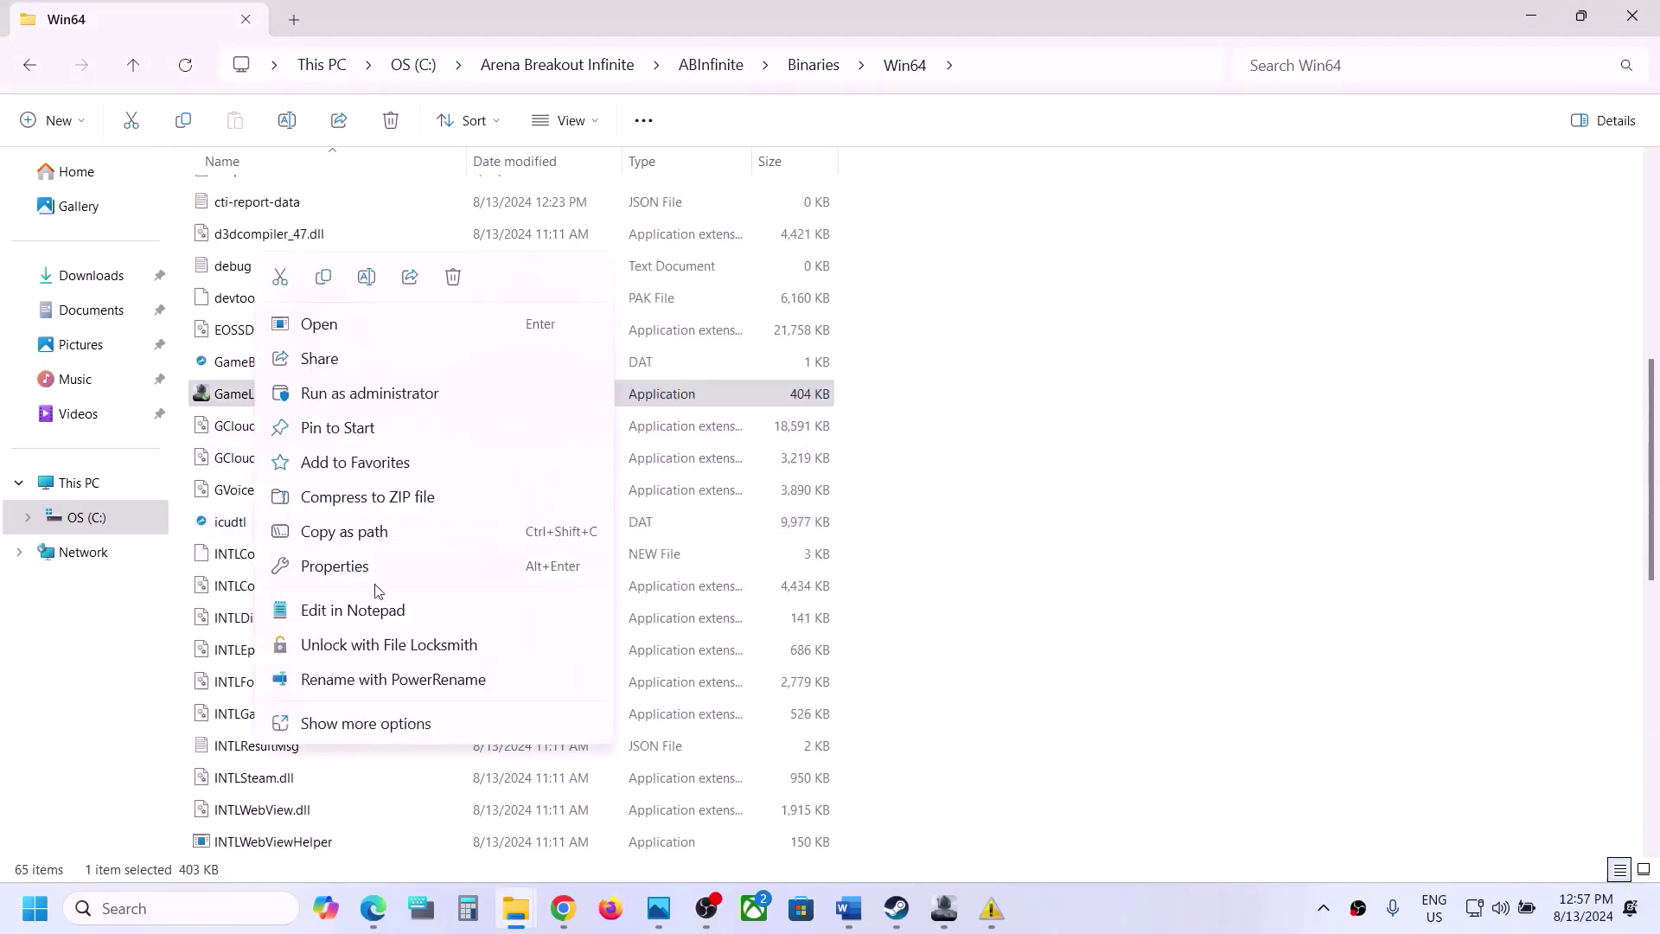
click(335, 566)
click(411, 348)
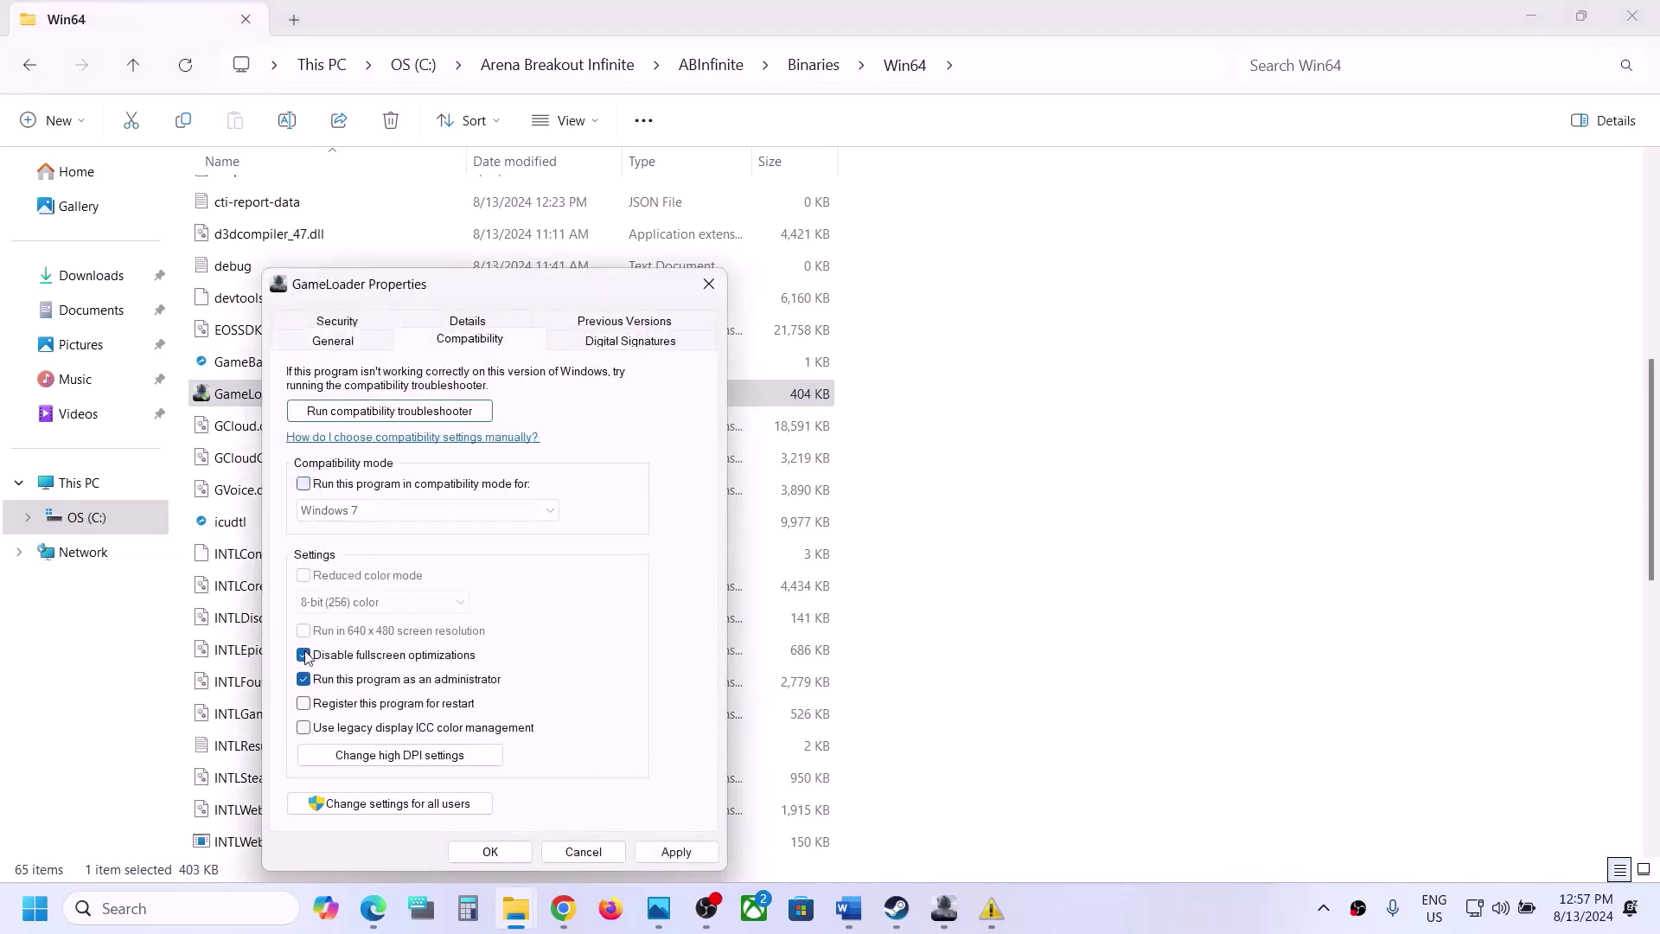
click(676, 851)
click(490, 853)
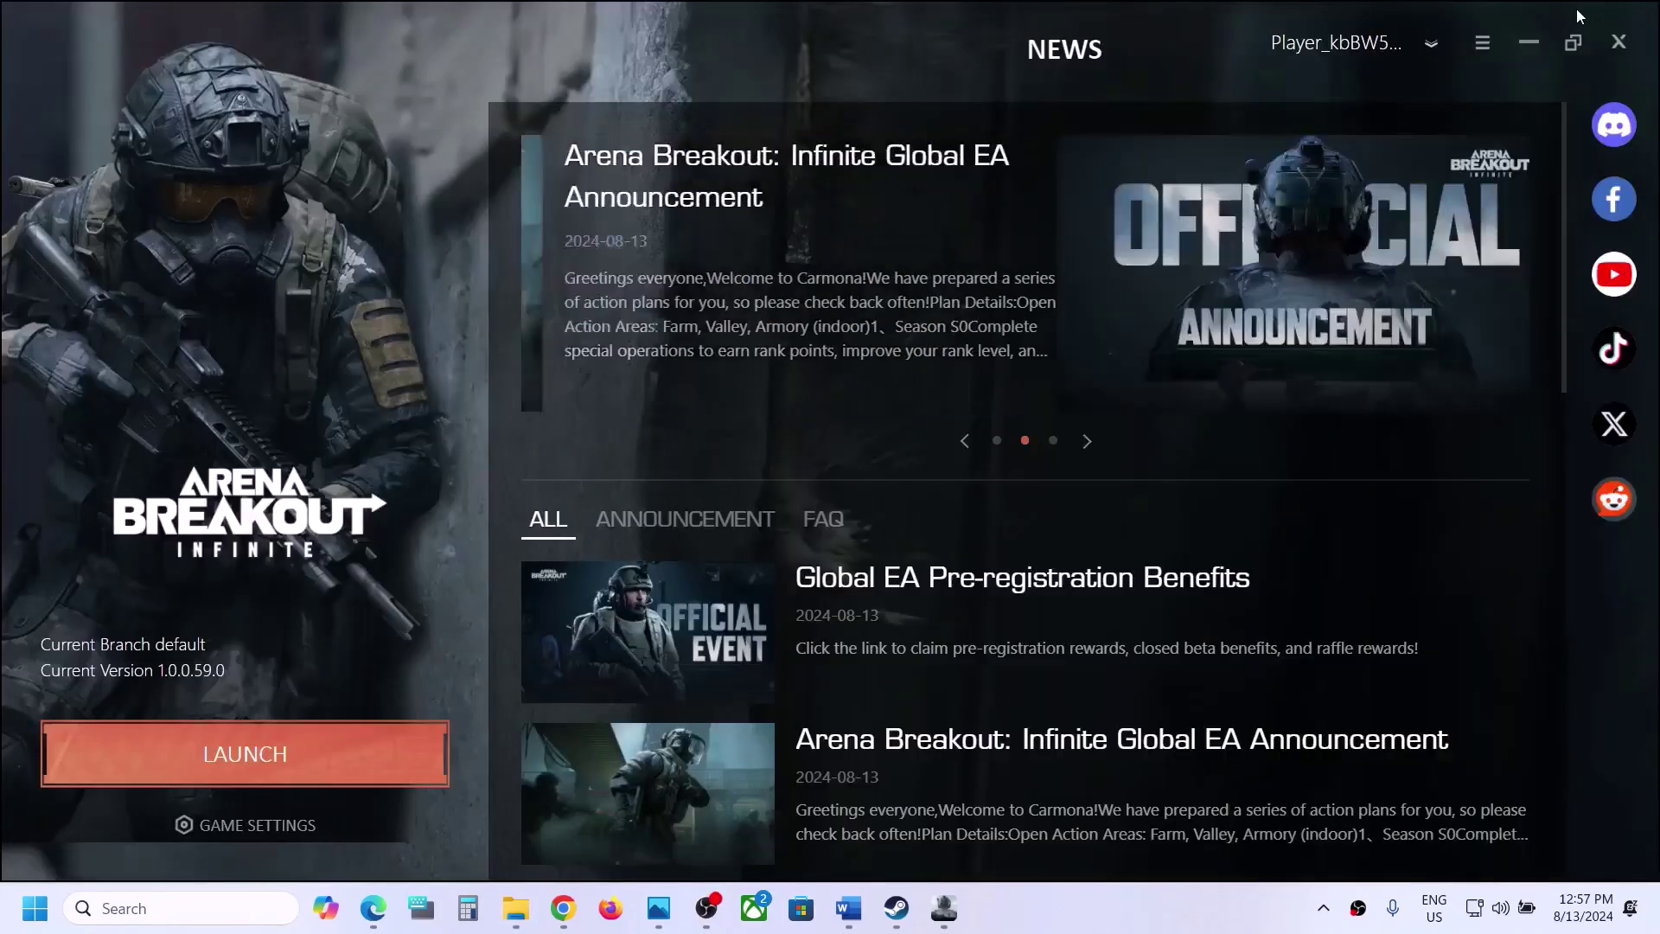
Step: Minimize the game launcher and highlight the Step 3 instruction about uninstalling Anti Cheat Expert in the Word document
click(1528, 41)
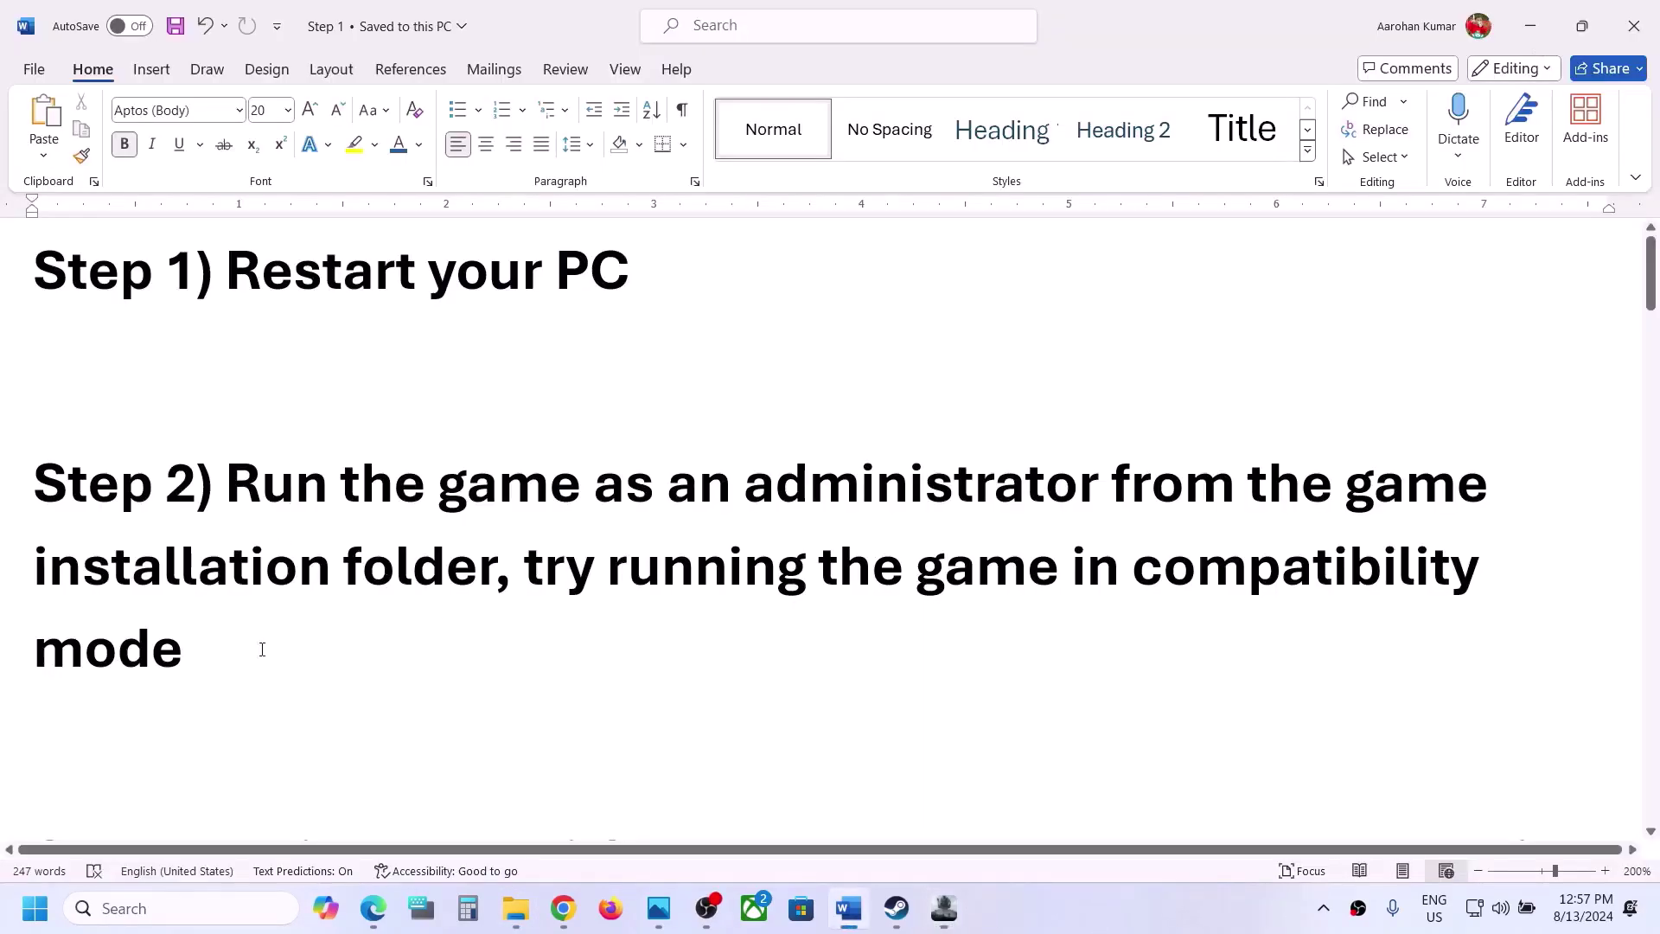
scroll(262, 649, down, 5)
drag(35, 387, 850, 494)
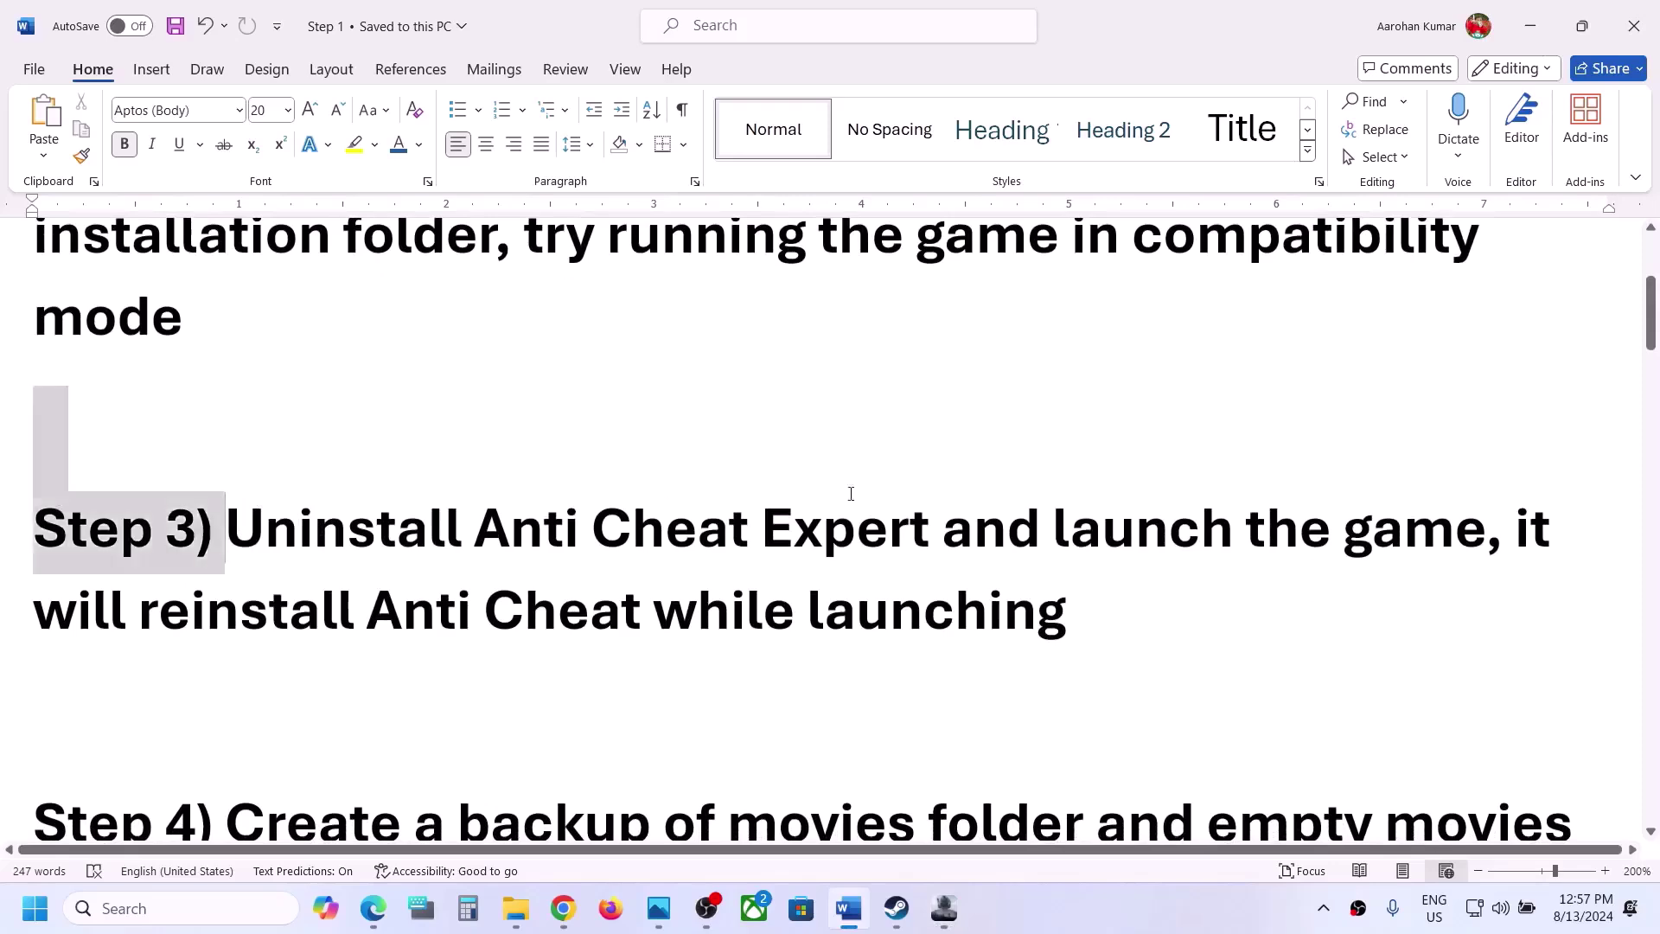
drag(229, 529, 1067, 519)
drag(1203, 526, 1235, 526)
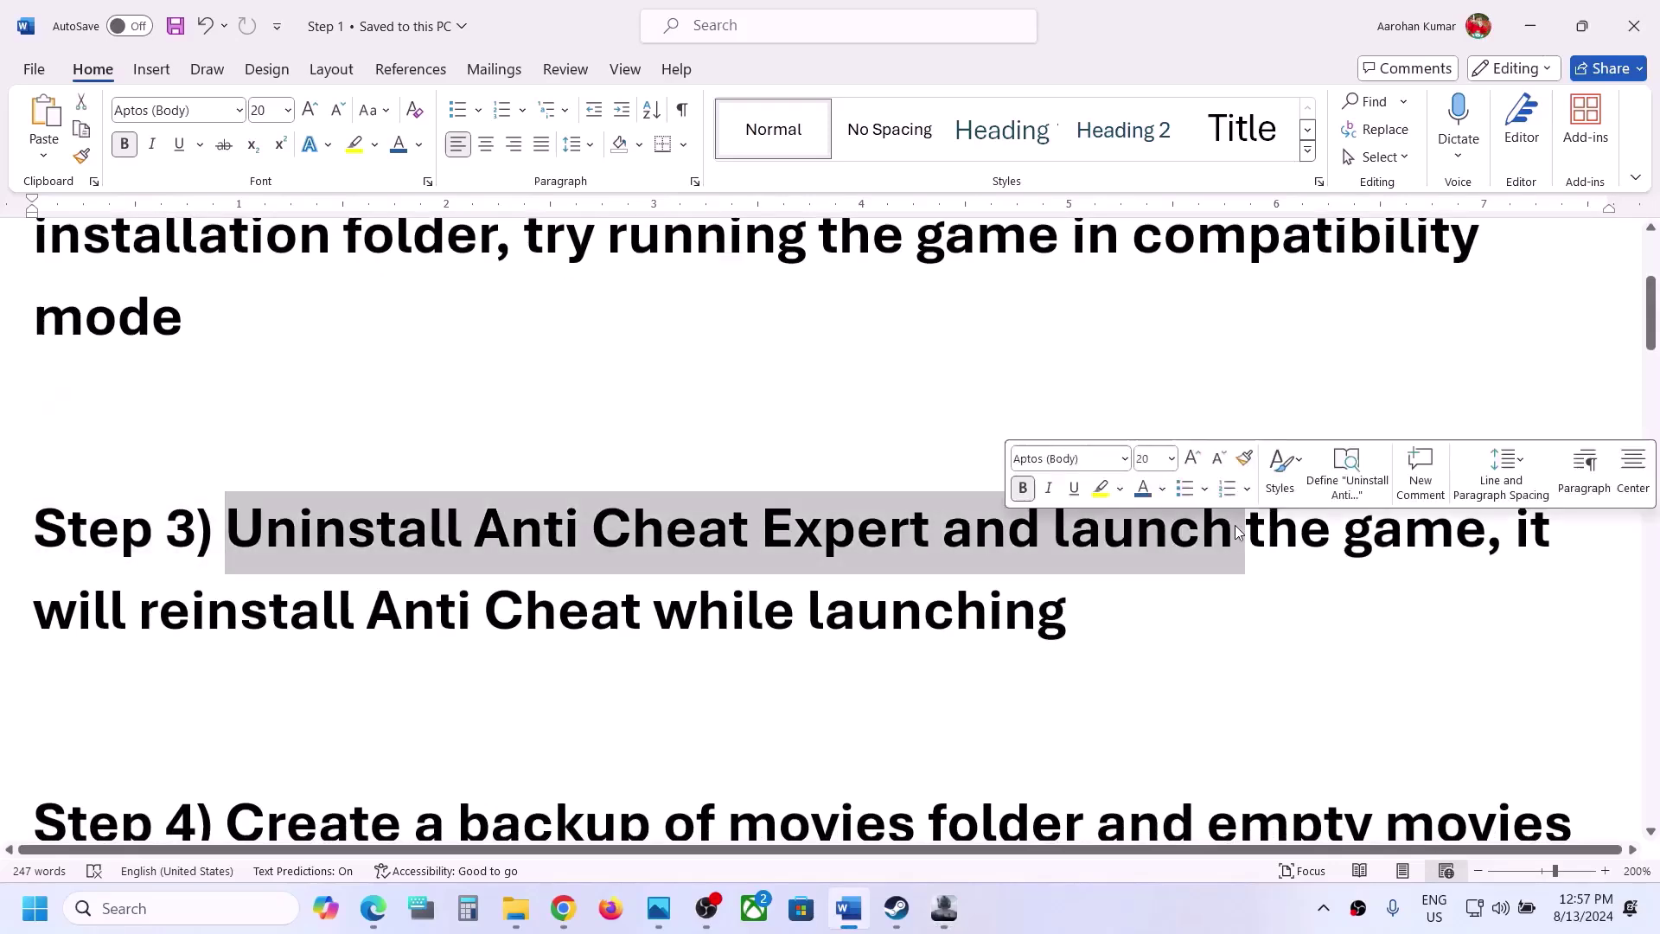
Step: Switch to the Arena Breakout Infinite launcher and open the game's installation directory in File Explorer
click(944, 910)
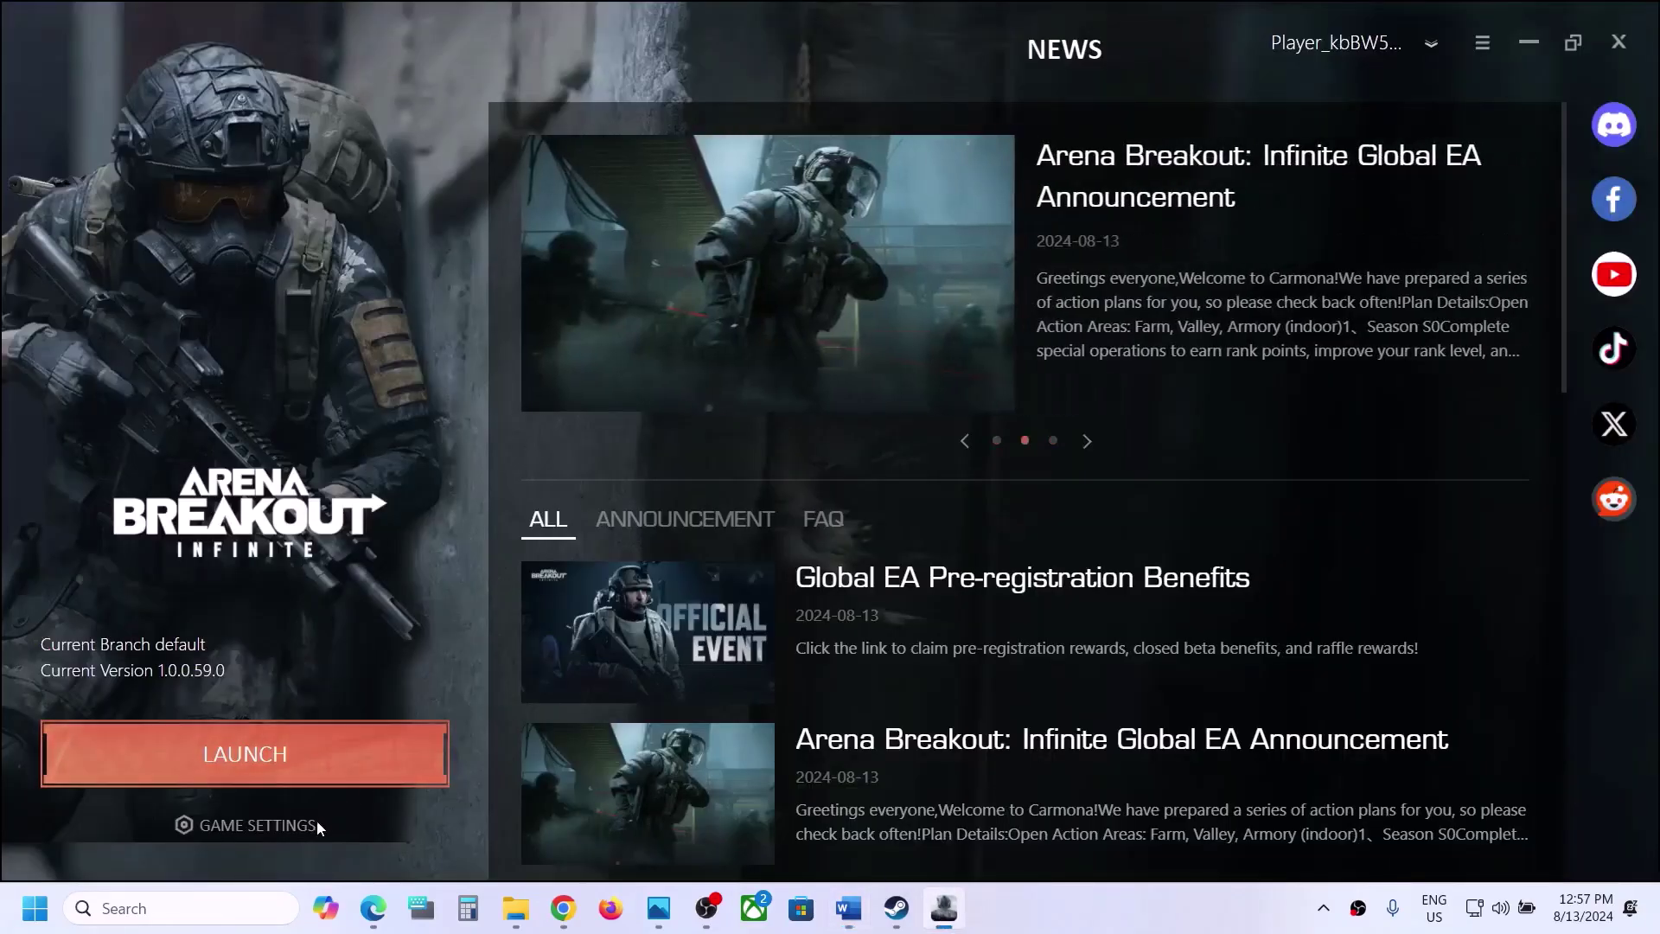
click(318, 825)
mouse_move(328, 788)
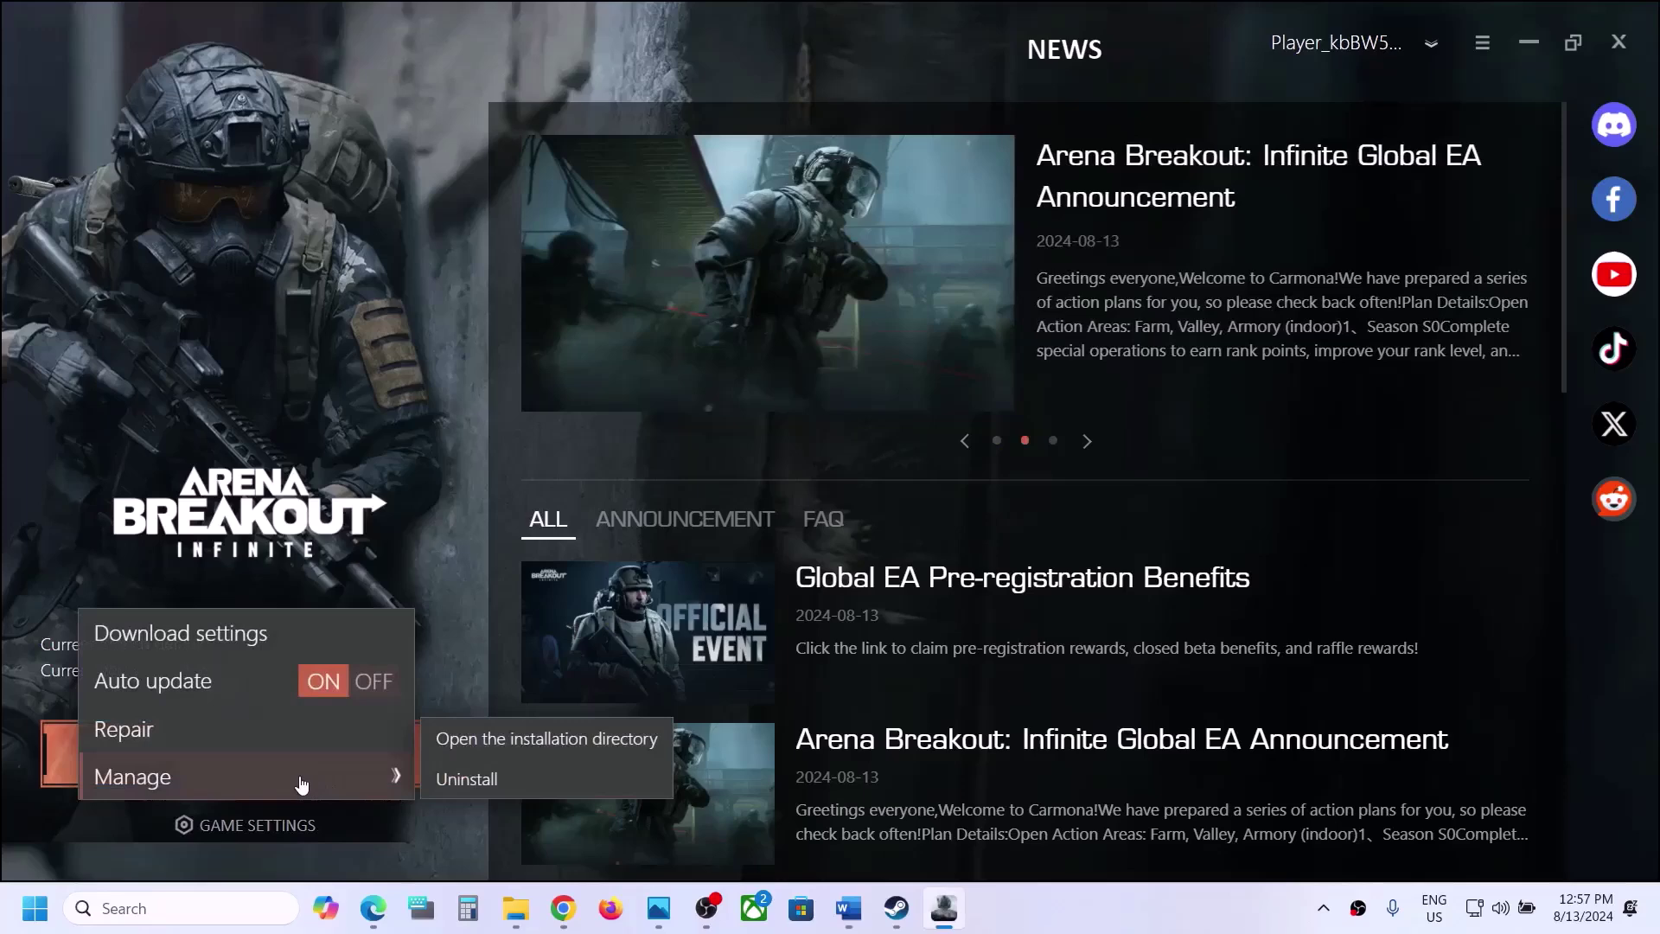
click(475, 745)
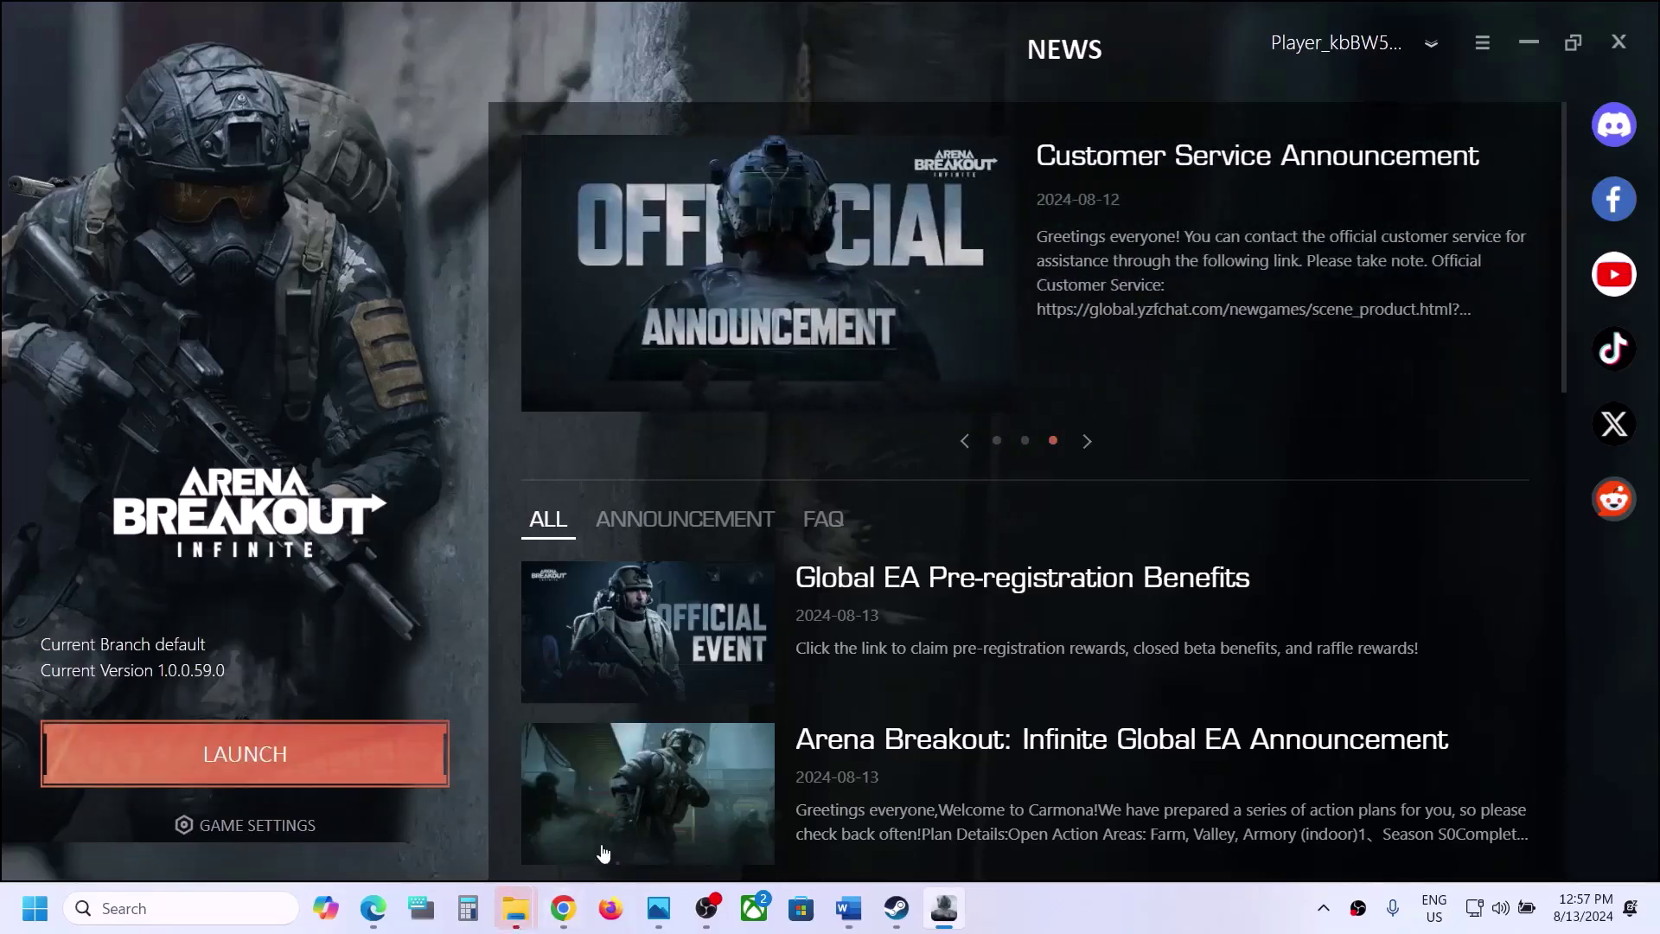
mouse_move(516, 908)
click(626, 792)
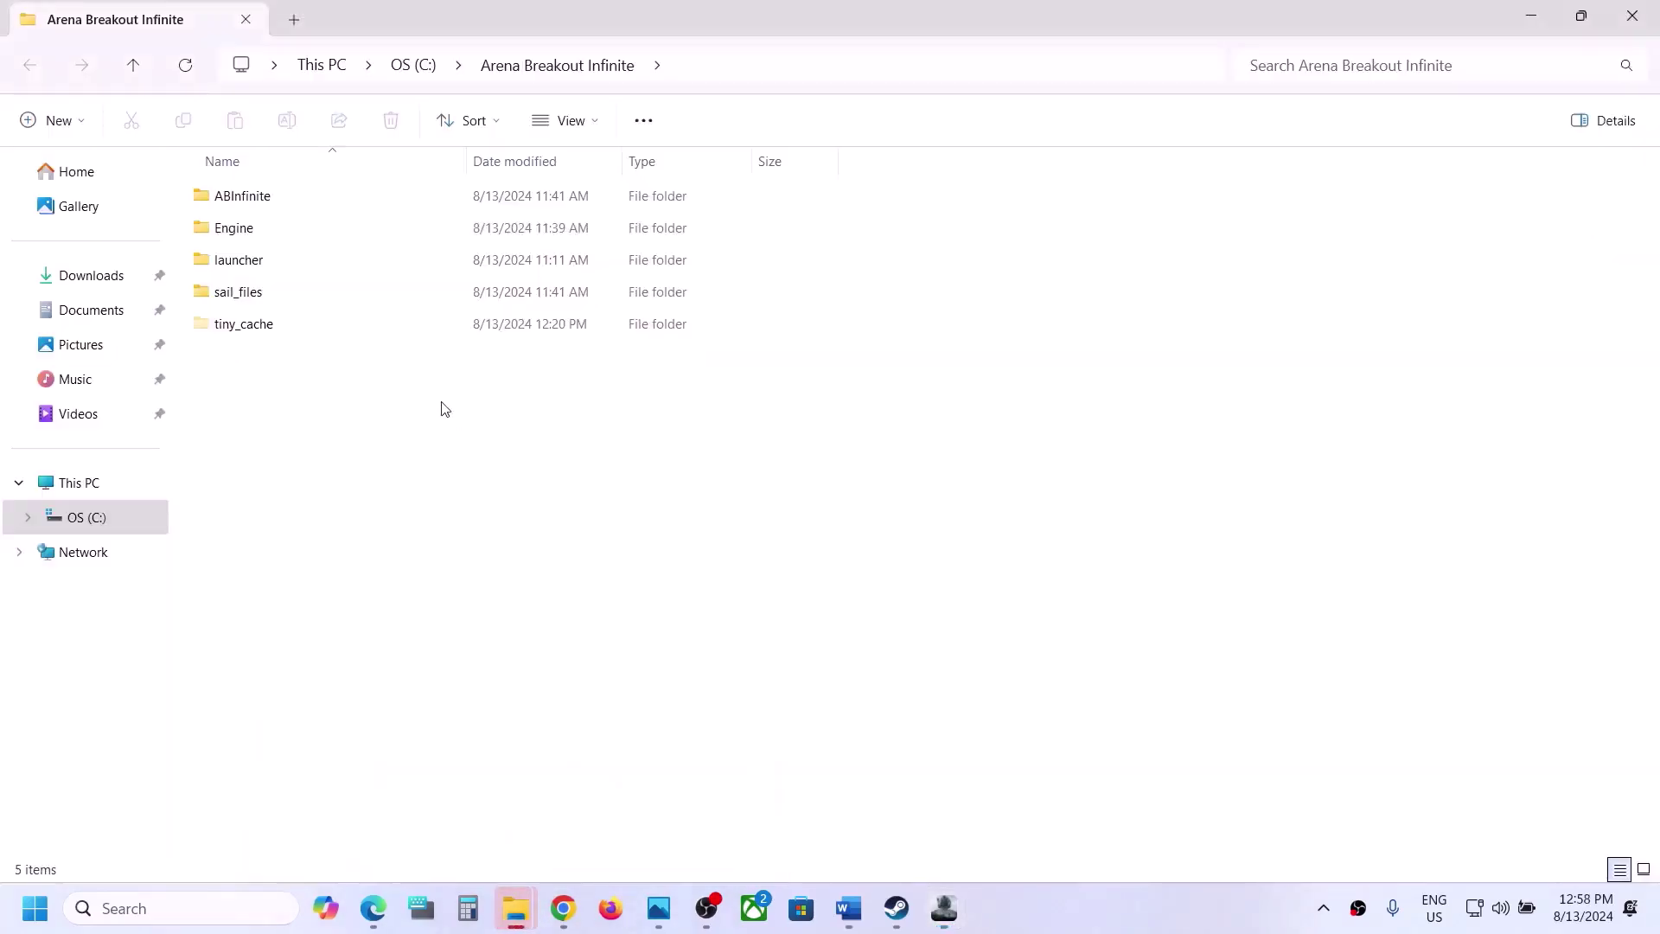
double_click(251, 230)
double_click(255, 199)
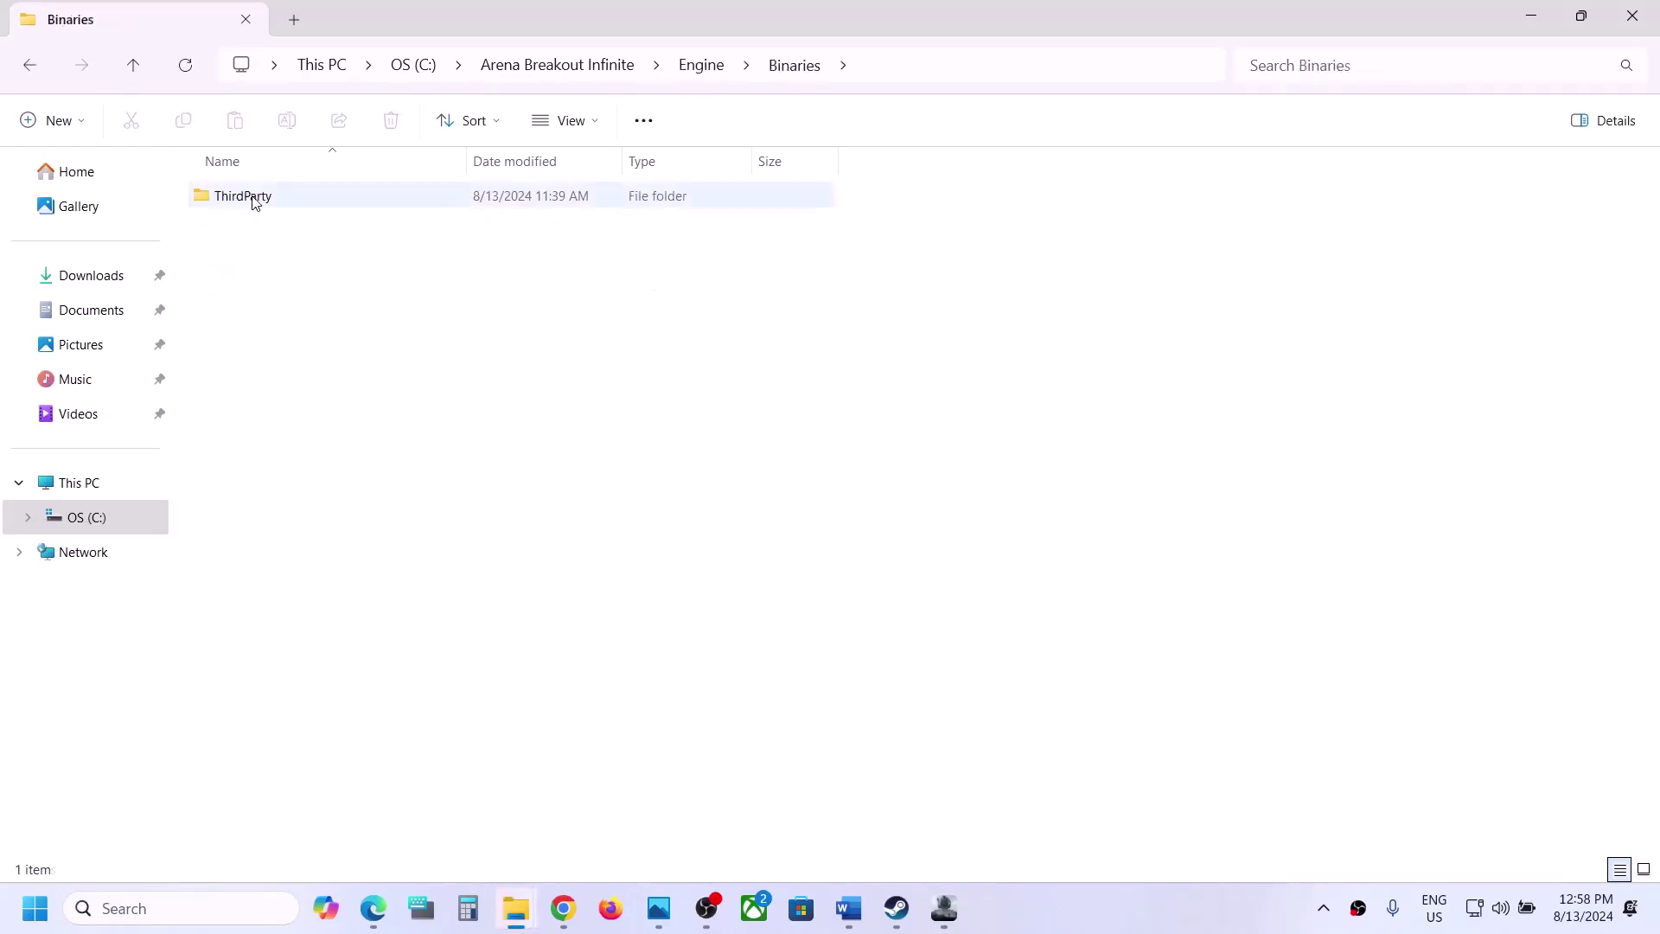
click(137, 72)
click(137, 73)
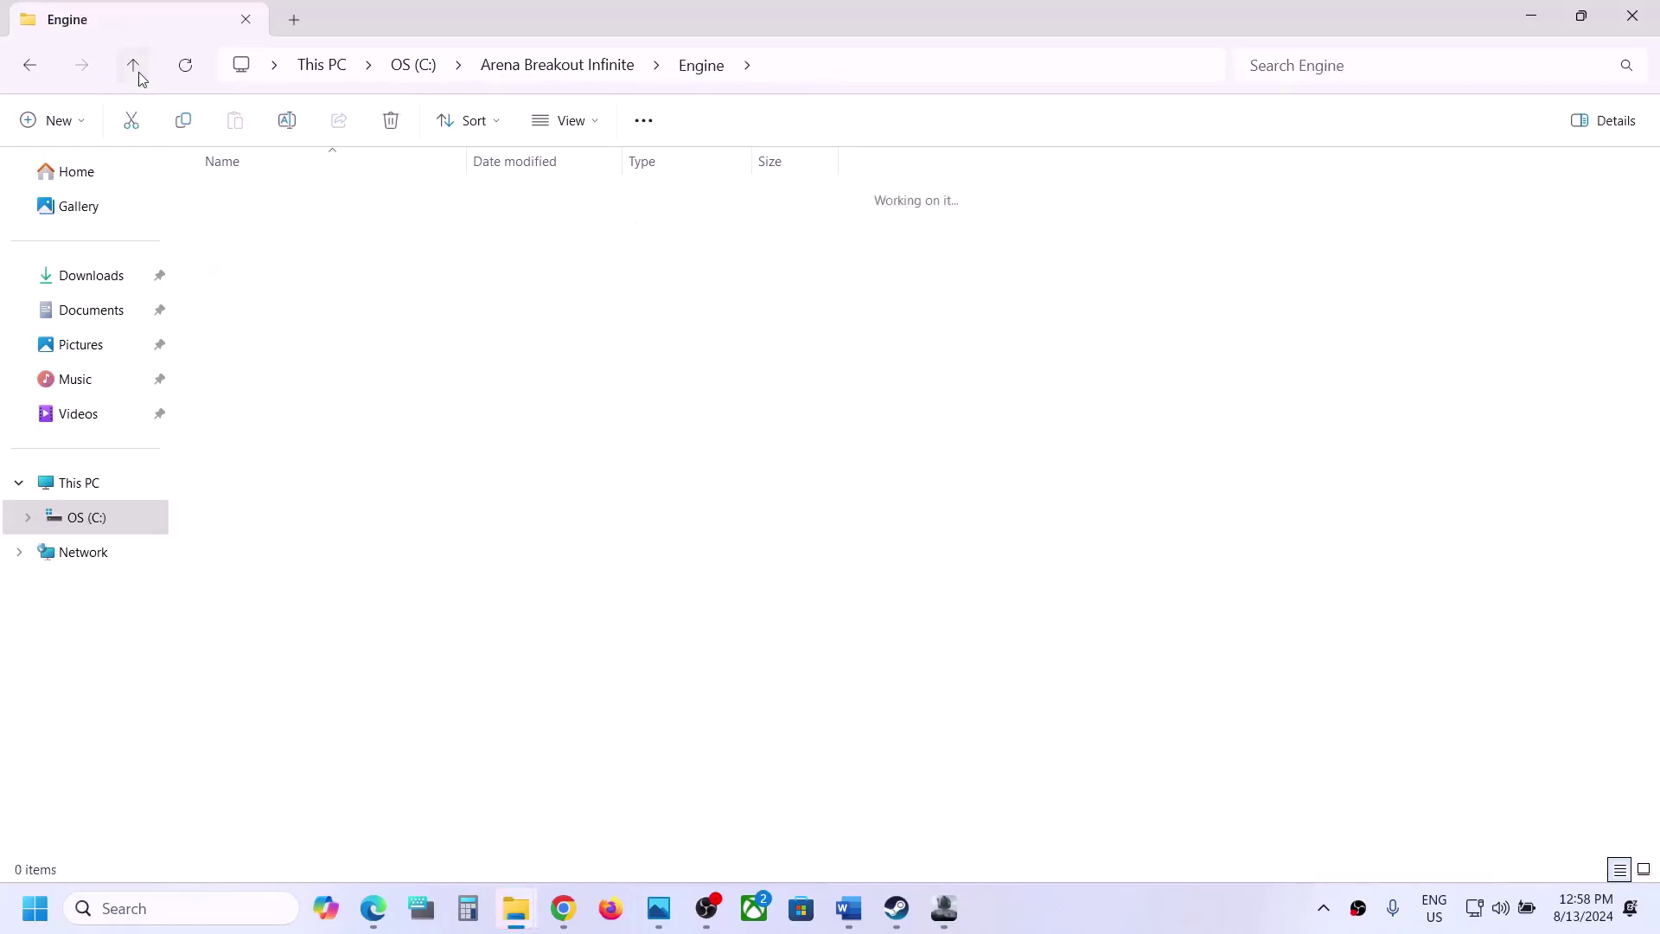
Step: Open the AntiCheatExpert folder inside ABInfinite, Binaries, Win64 of the game's installation directory
double_click(241, 197)
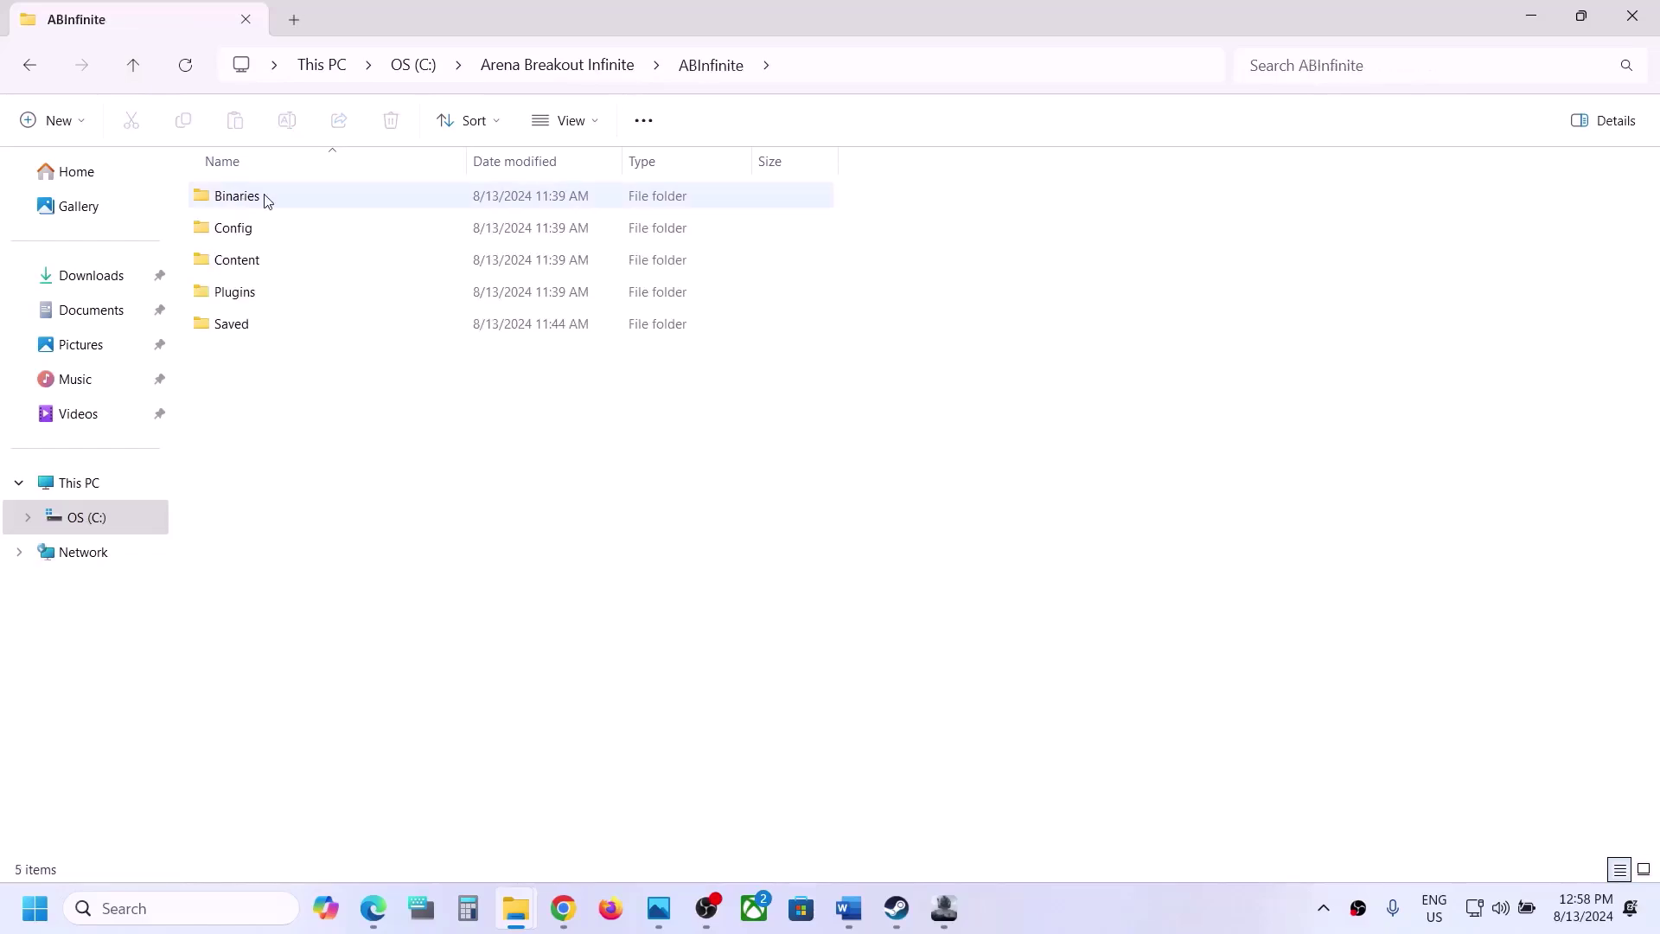
double_click(270, 199)
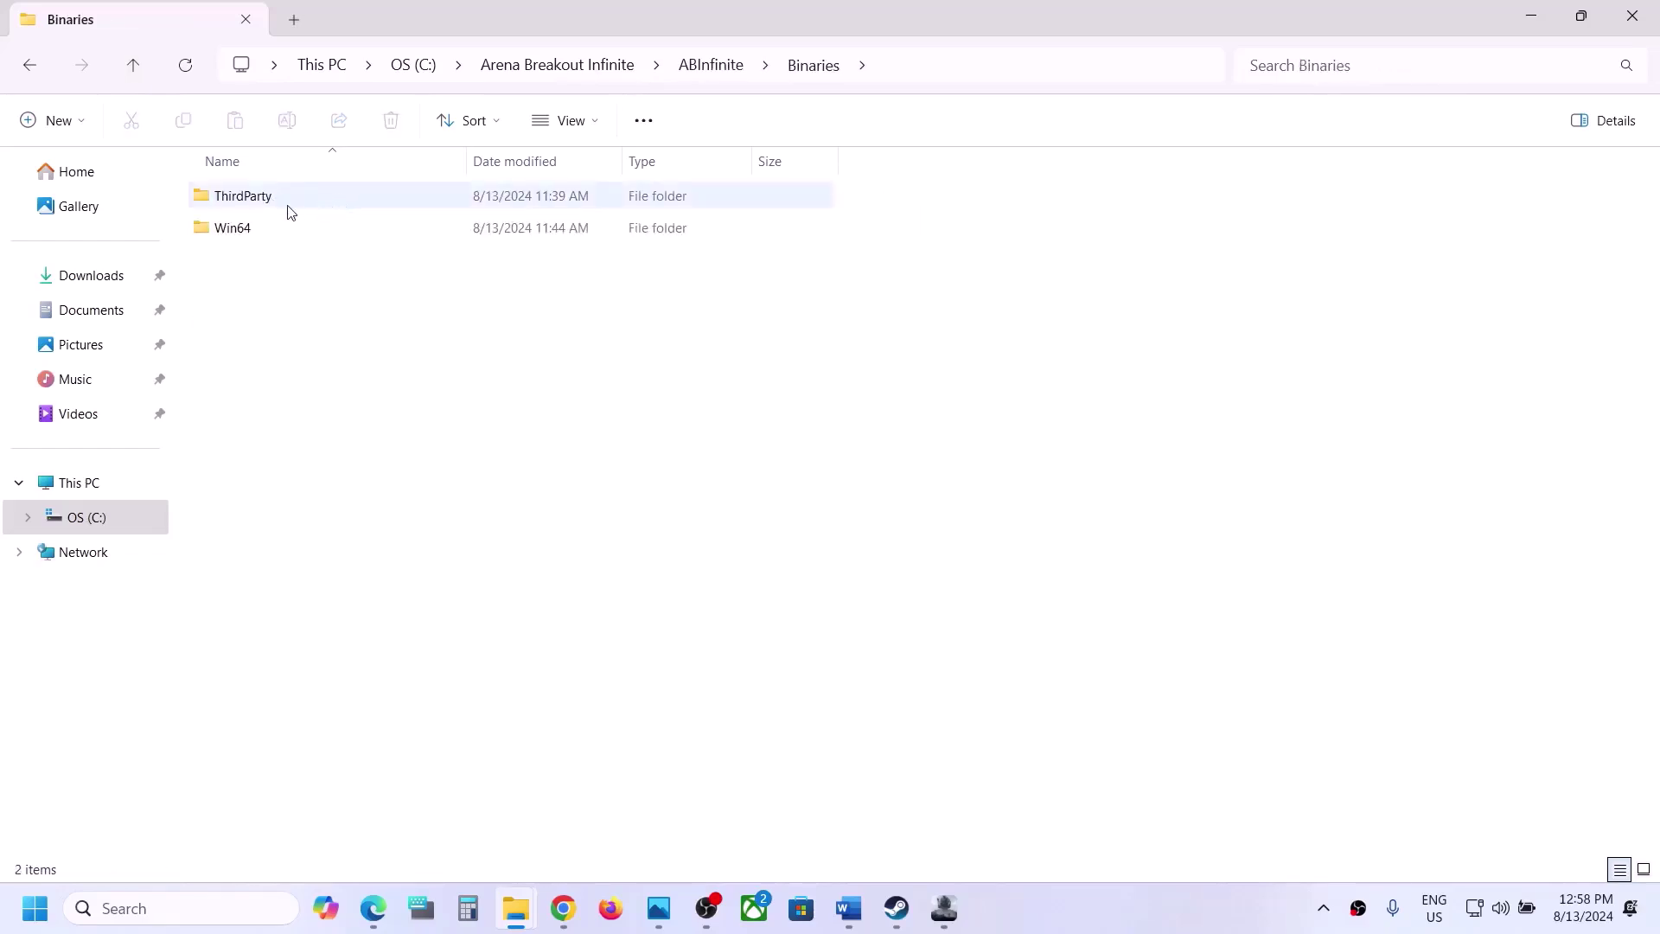
double_click(242, 229)
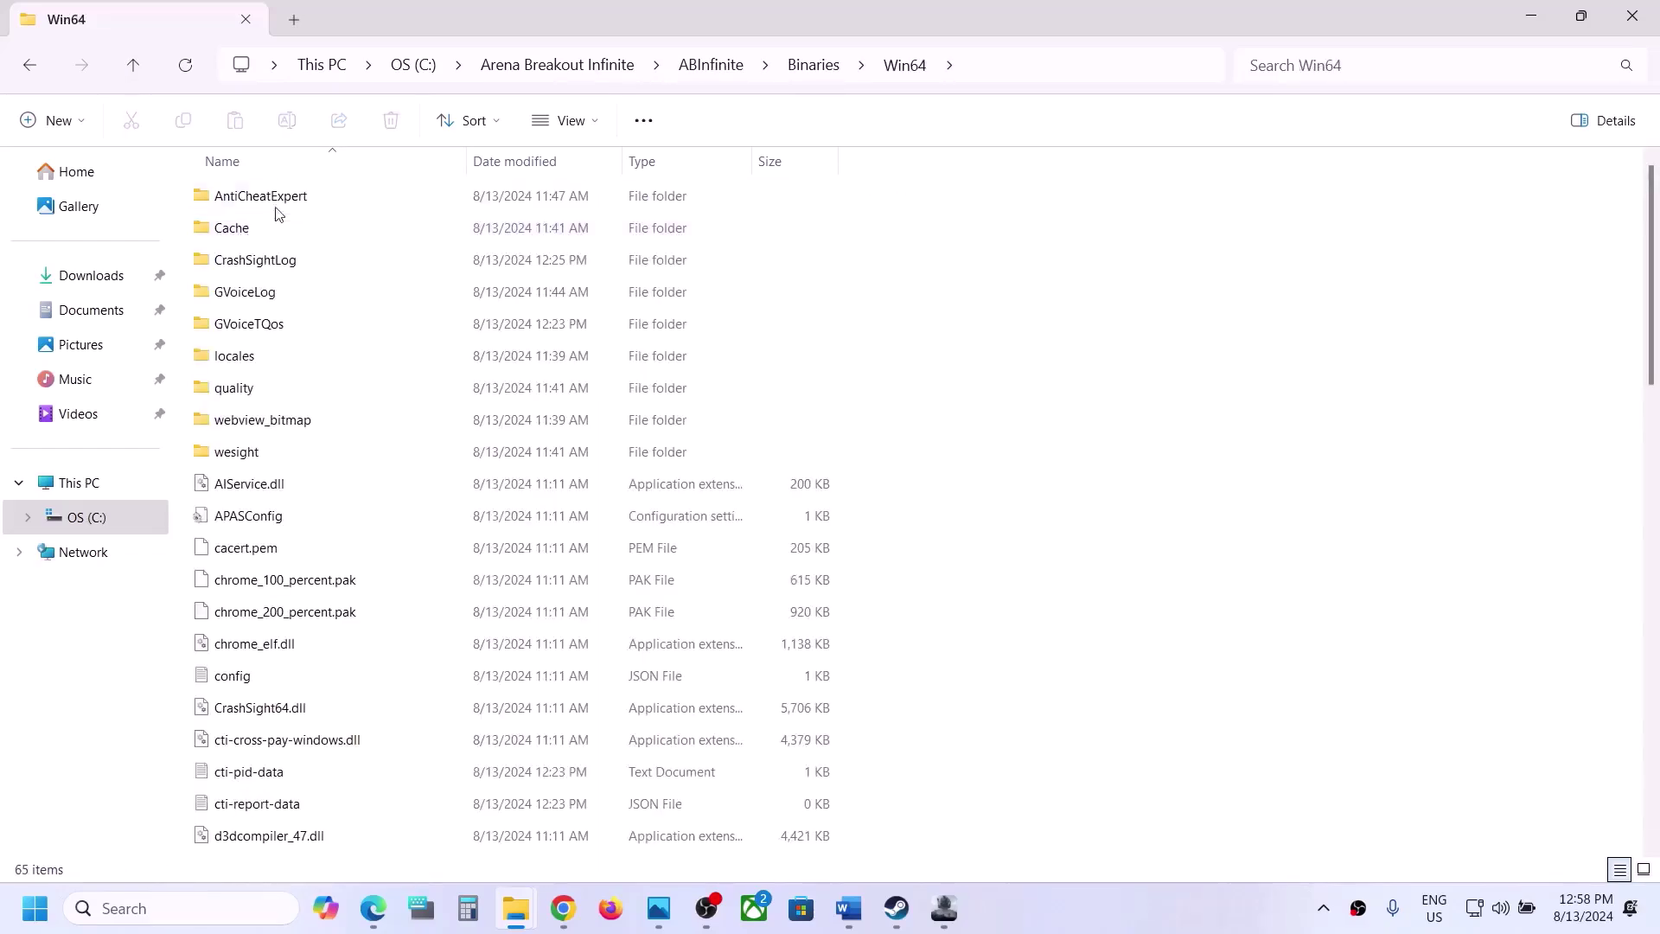
click(271, 208)
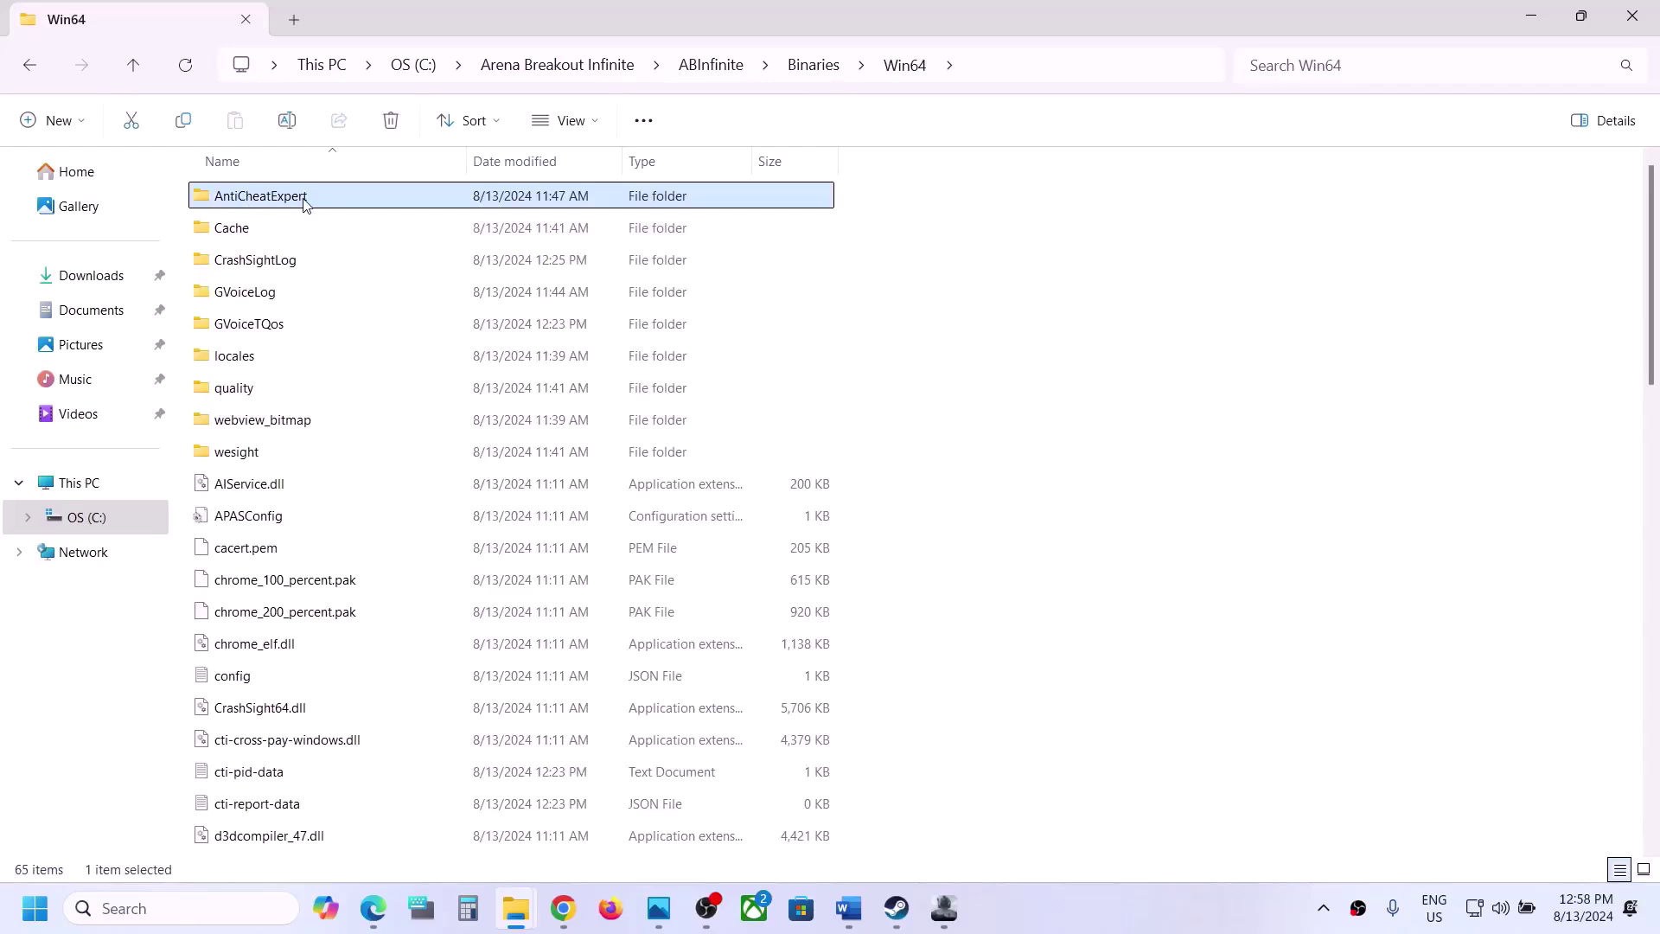
double_click(303, 204)
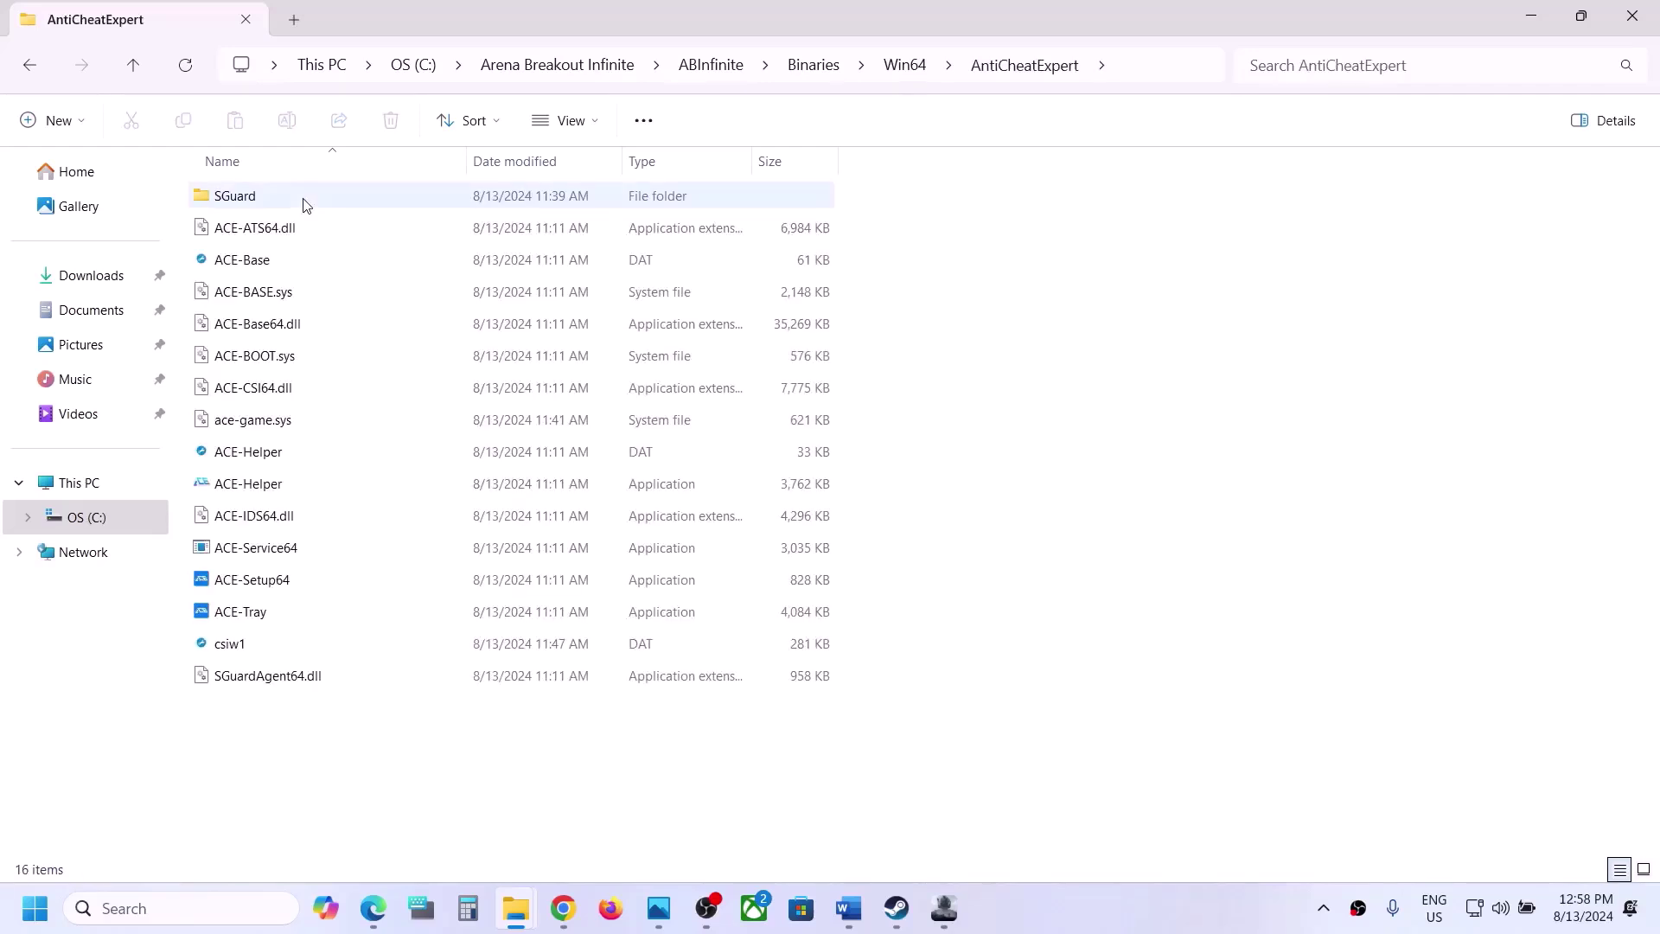
Step: Run ACE-Setup64 to uninstall AntiCheatExpert, and launch the game from the Arena Breakout Infinite launcher
click(243, 589)
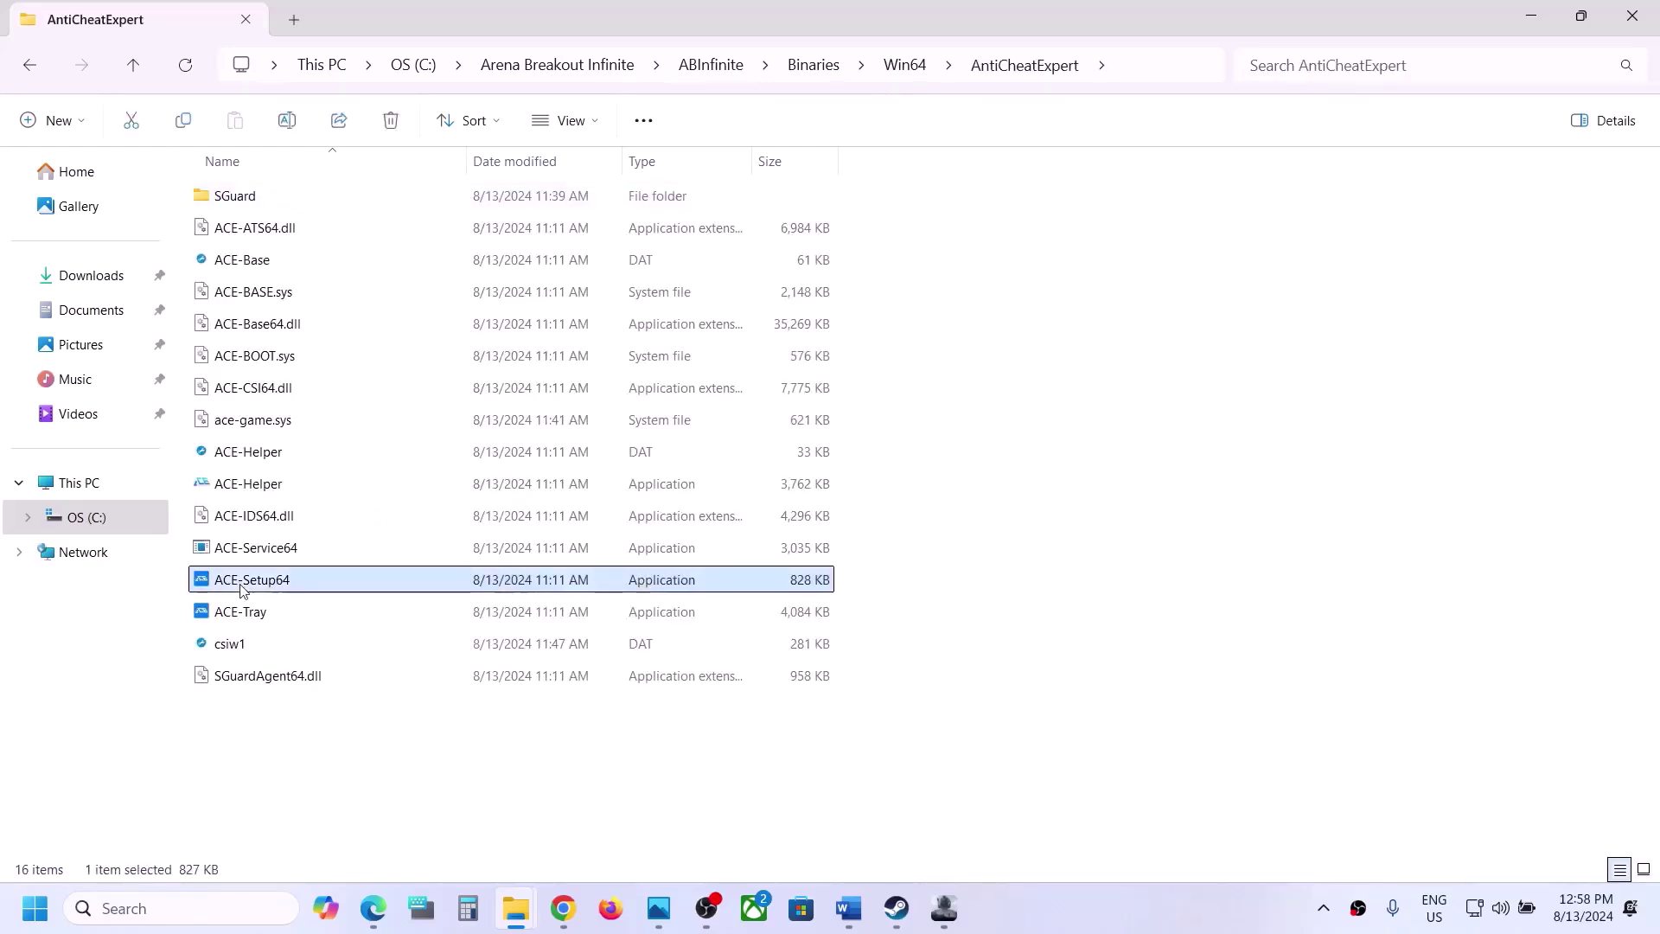
double_click(285, 589)
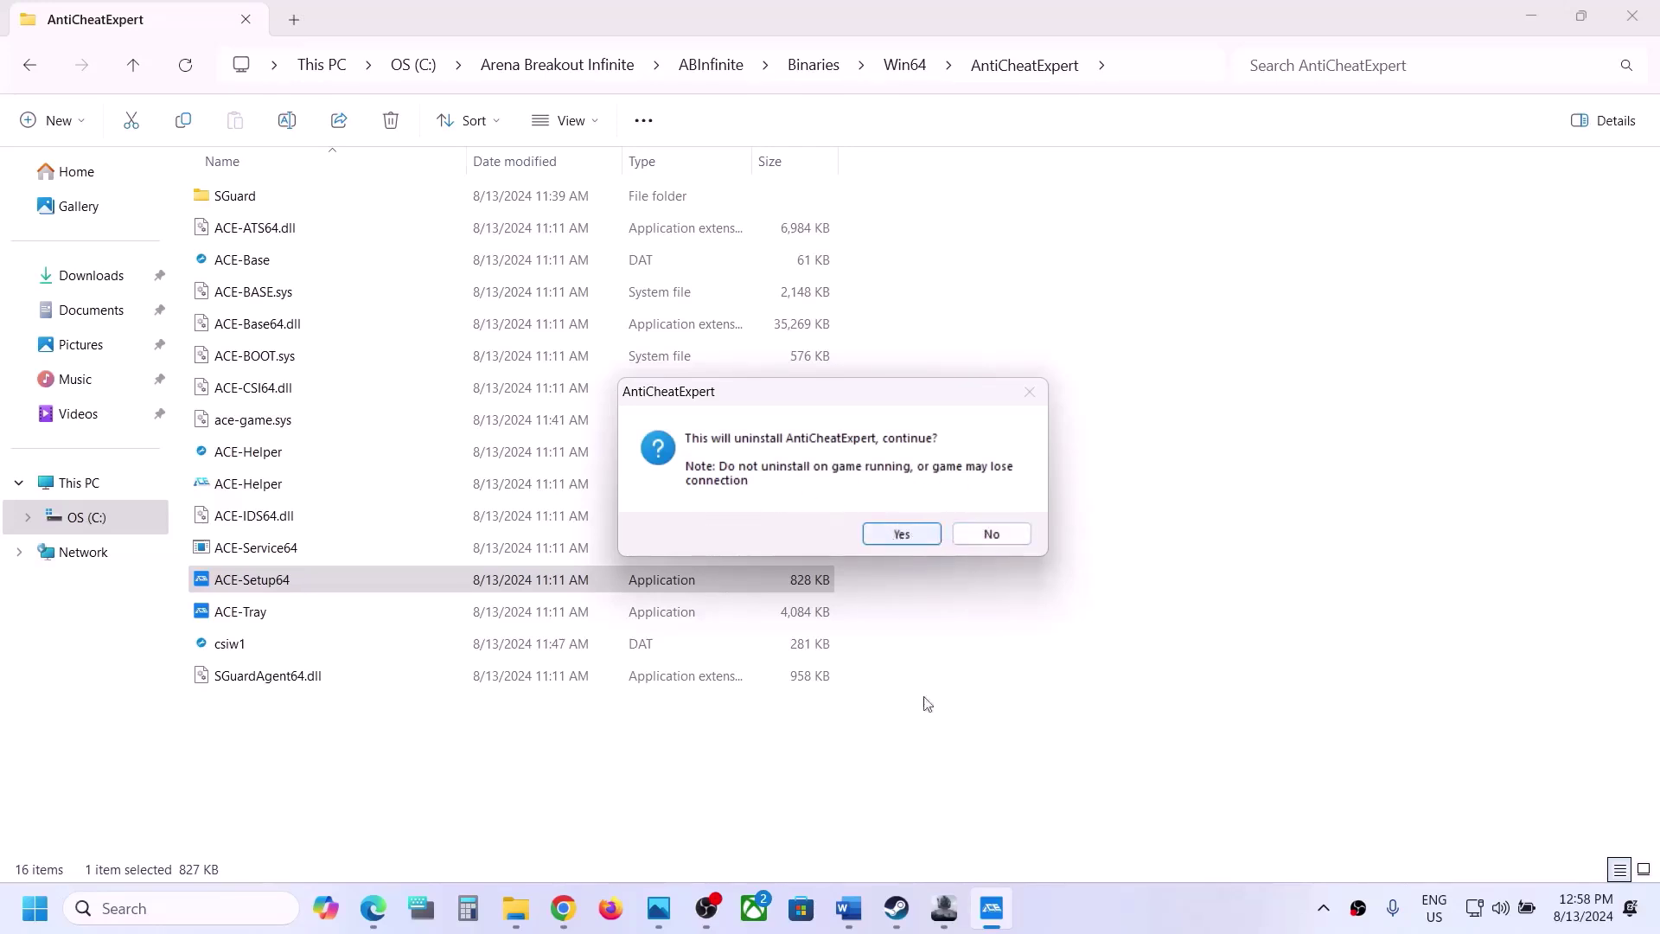
click(902, 535)
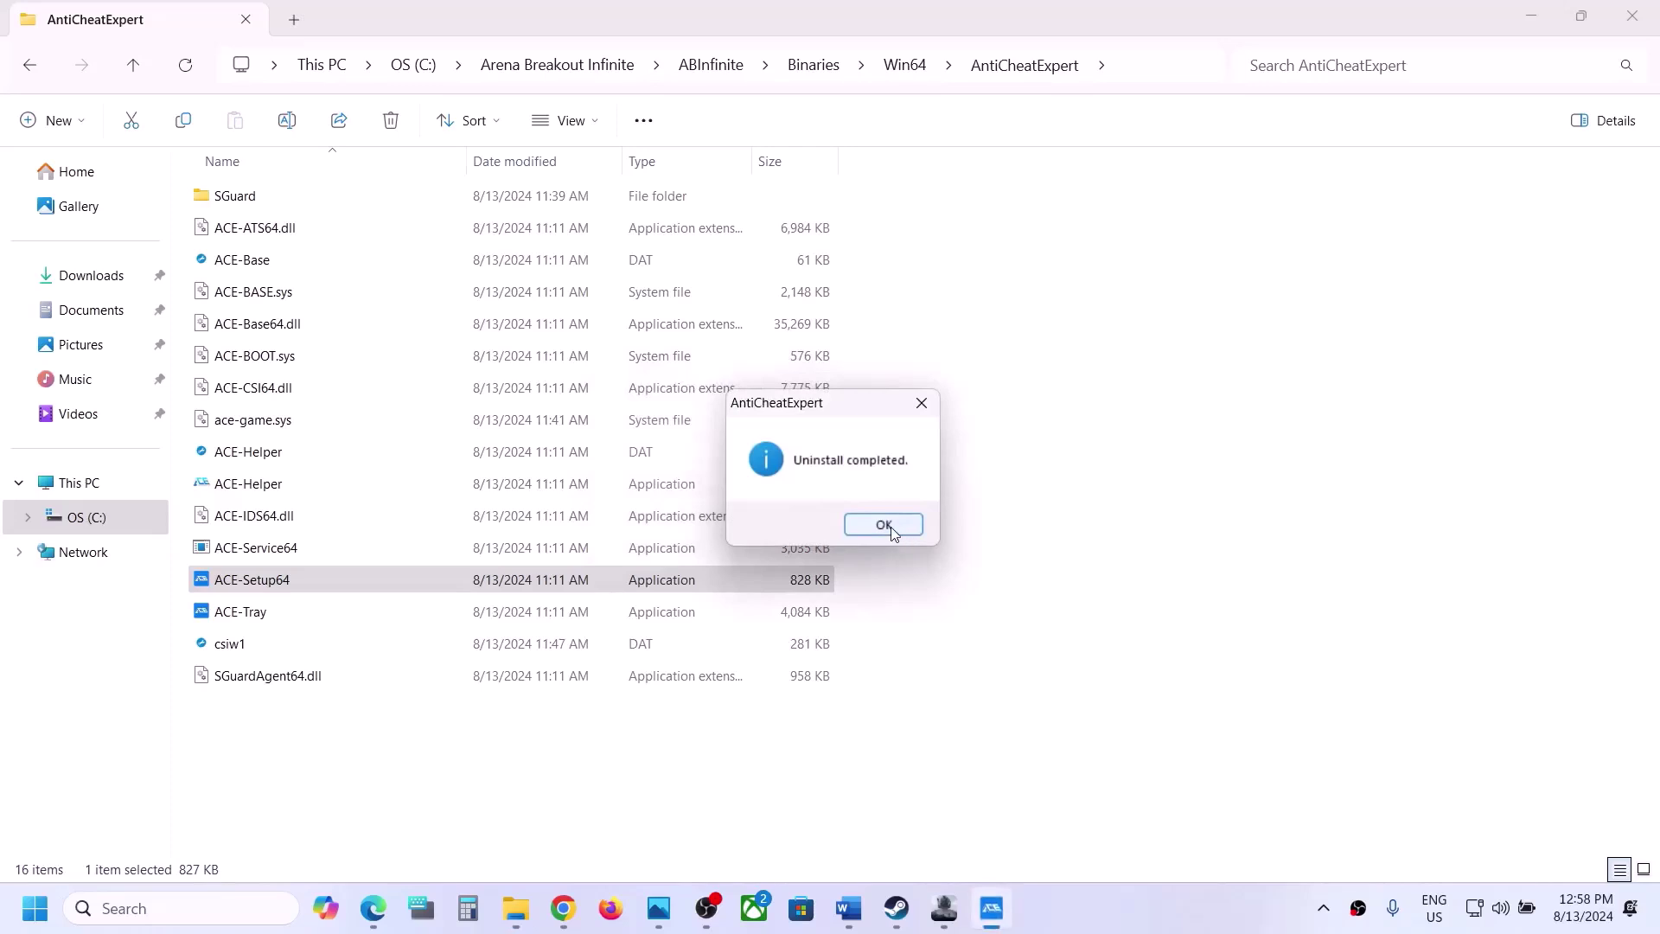
click(895, 530)
click(943, 908)
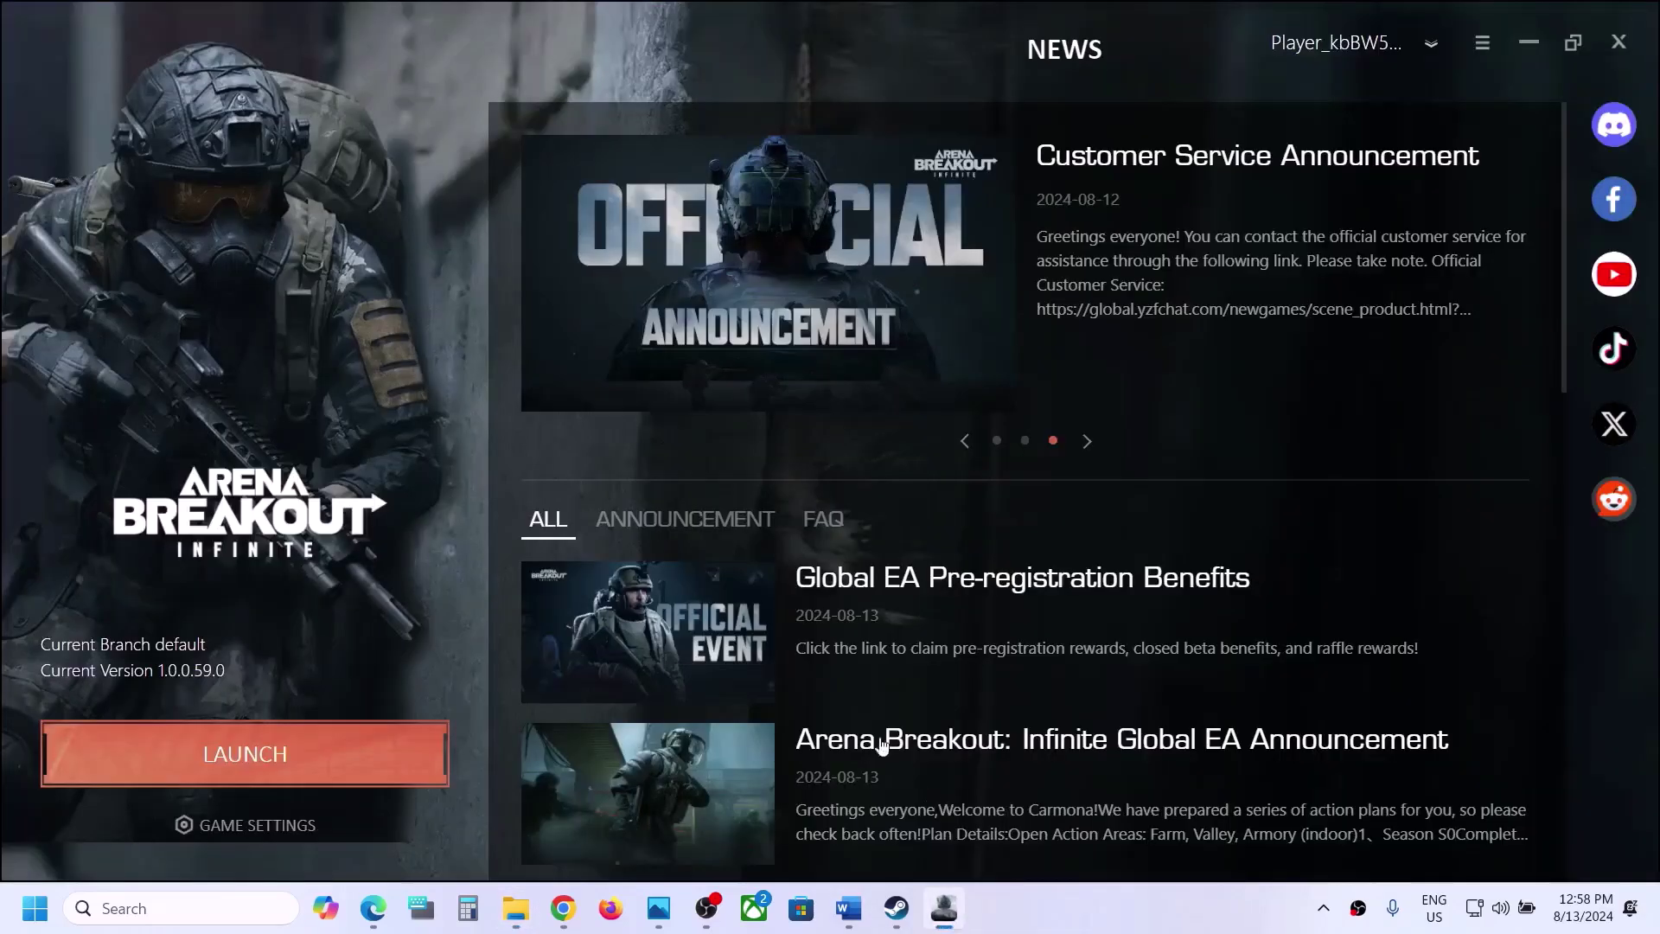
click(307, 748)
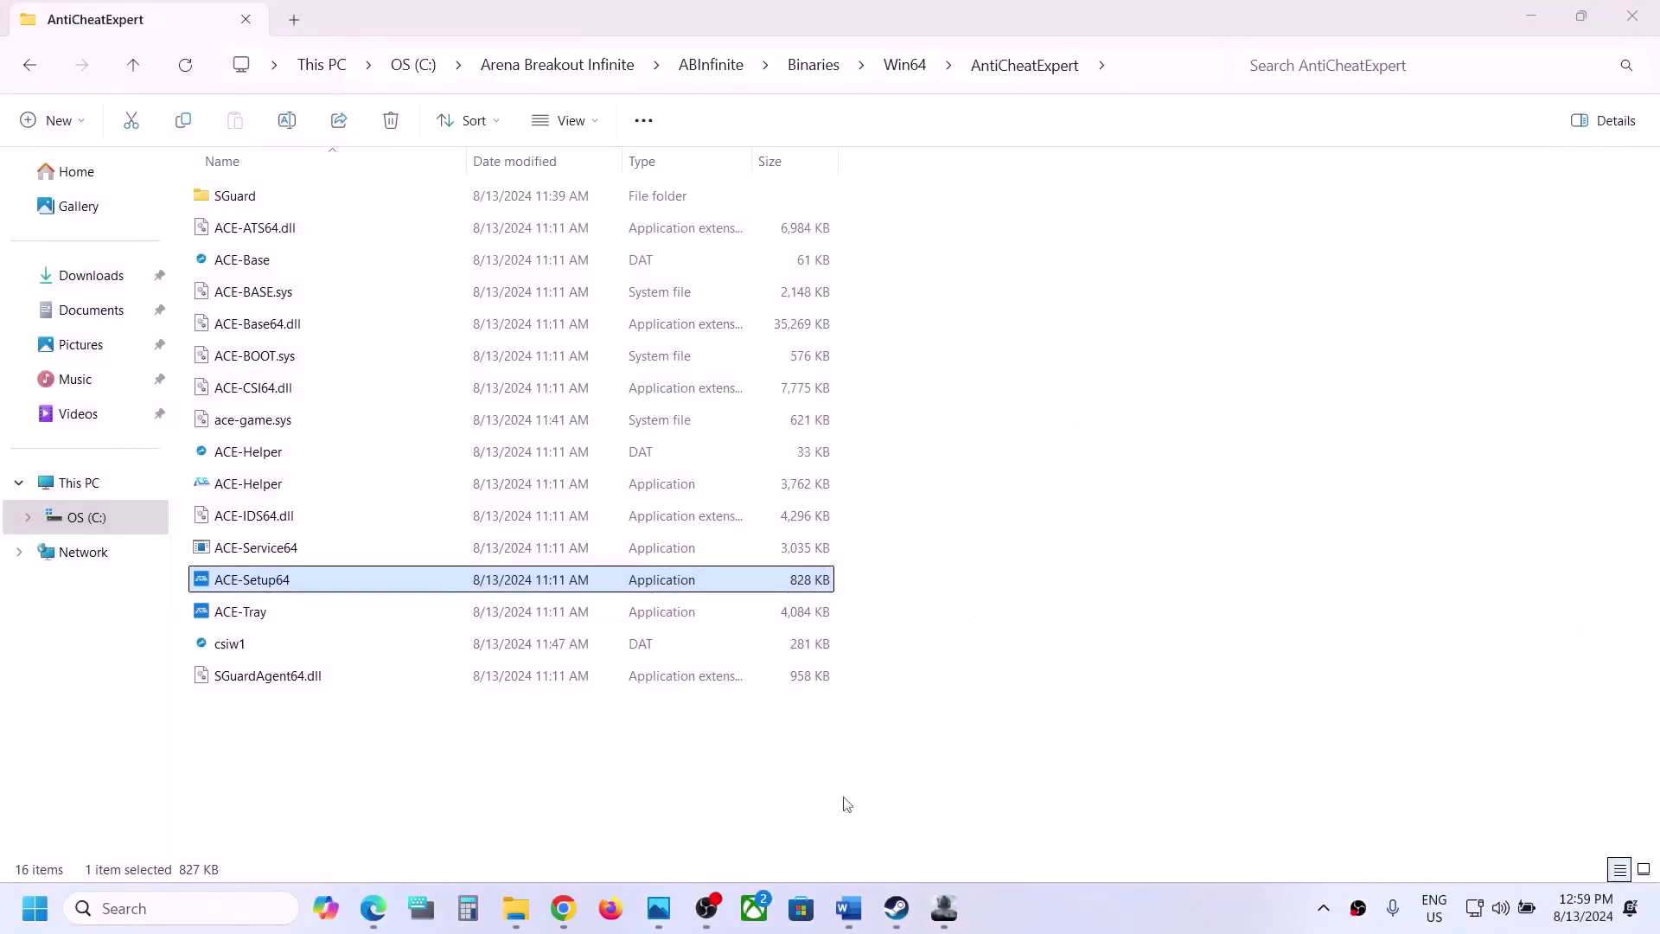
Step: Switch to the Word document and highlight the Step 4 instruction about backing up and emptying the movies folder
click(848, 907)
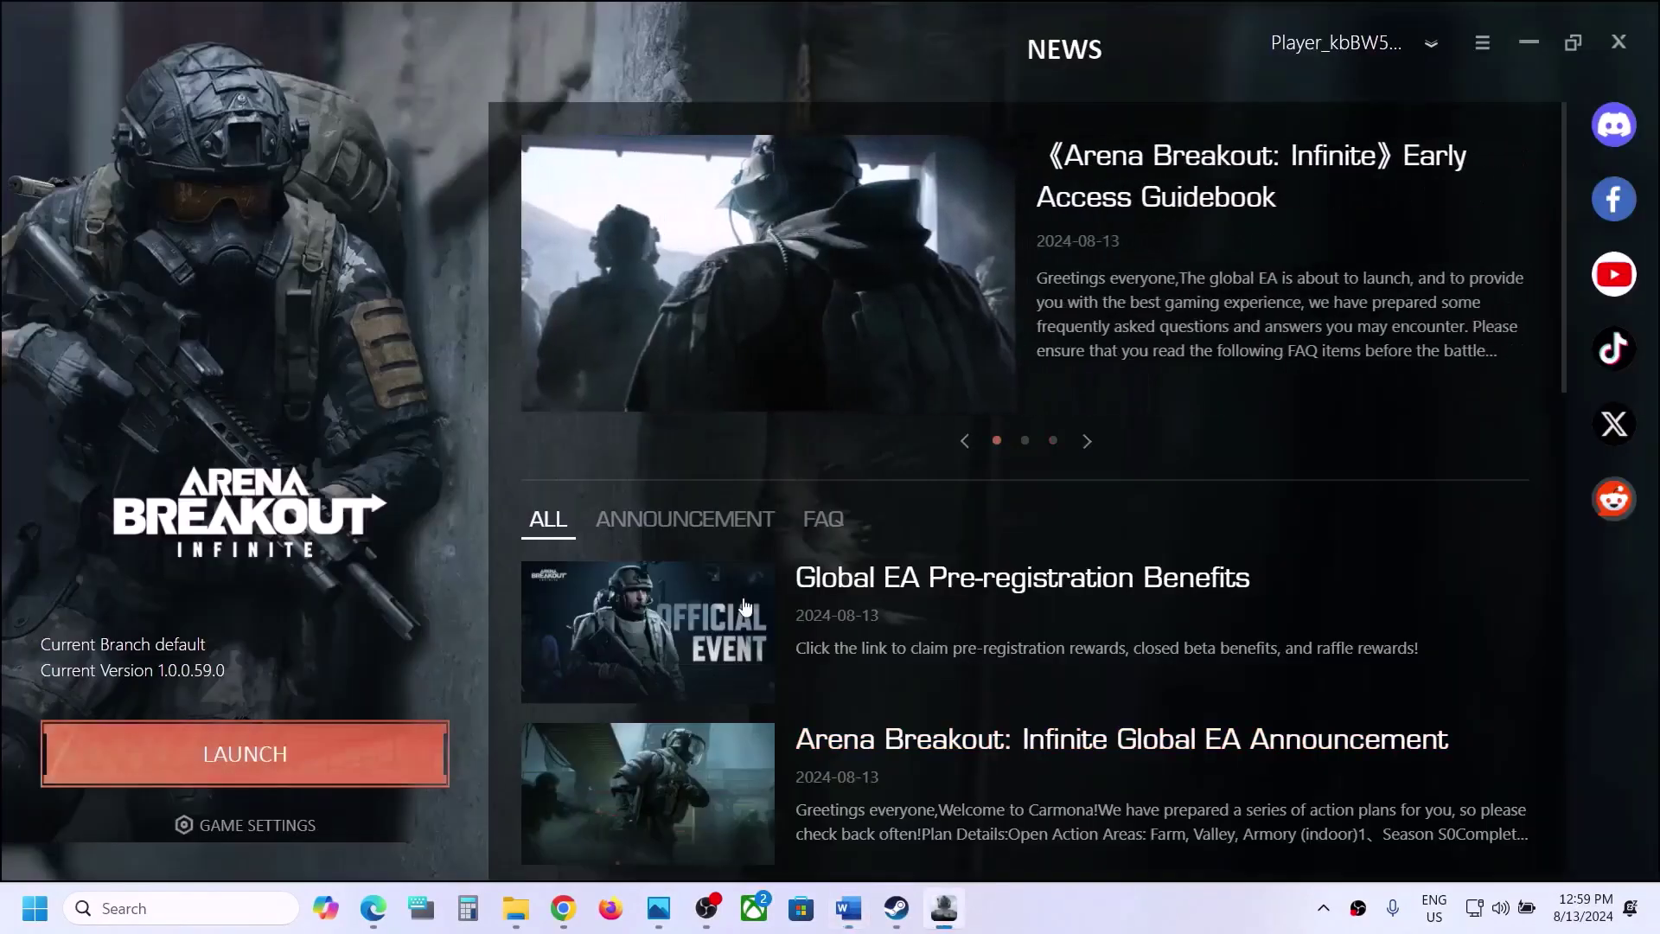
click(848, 903)
scroll(579, 575, down, 3)
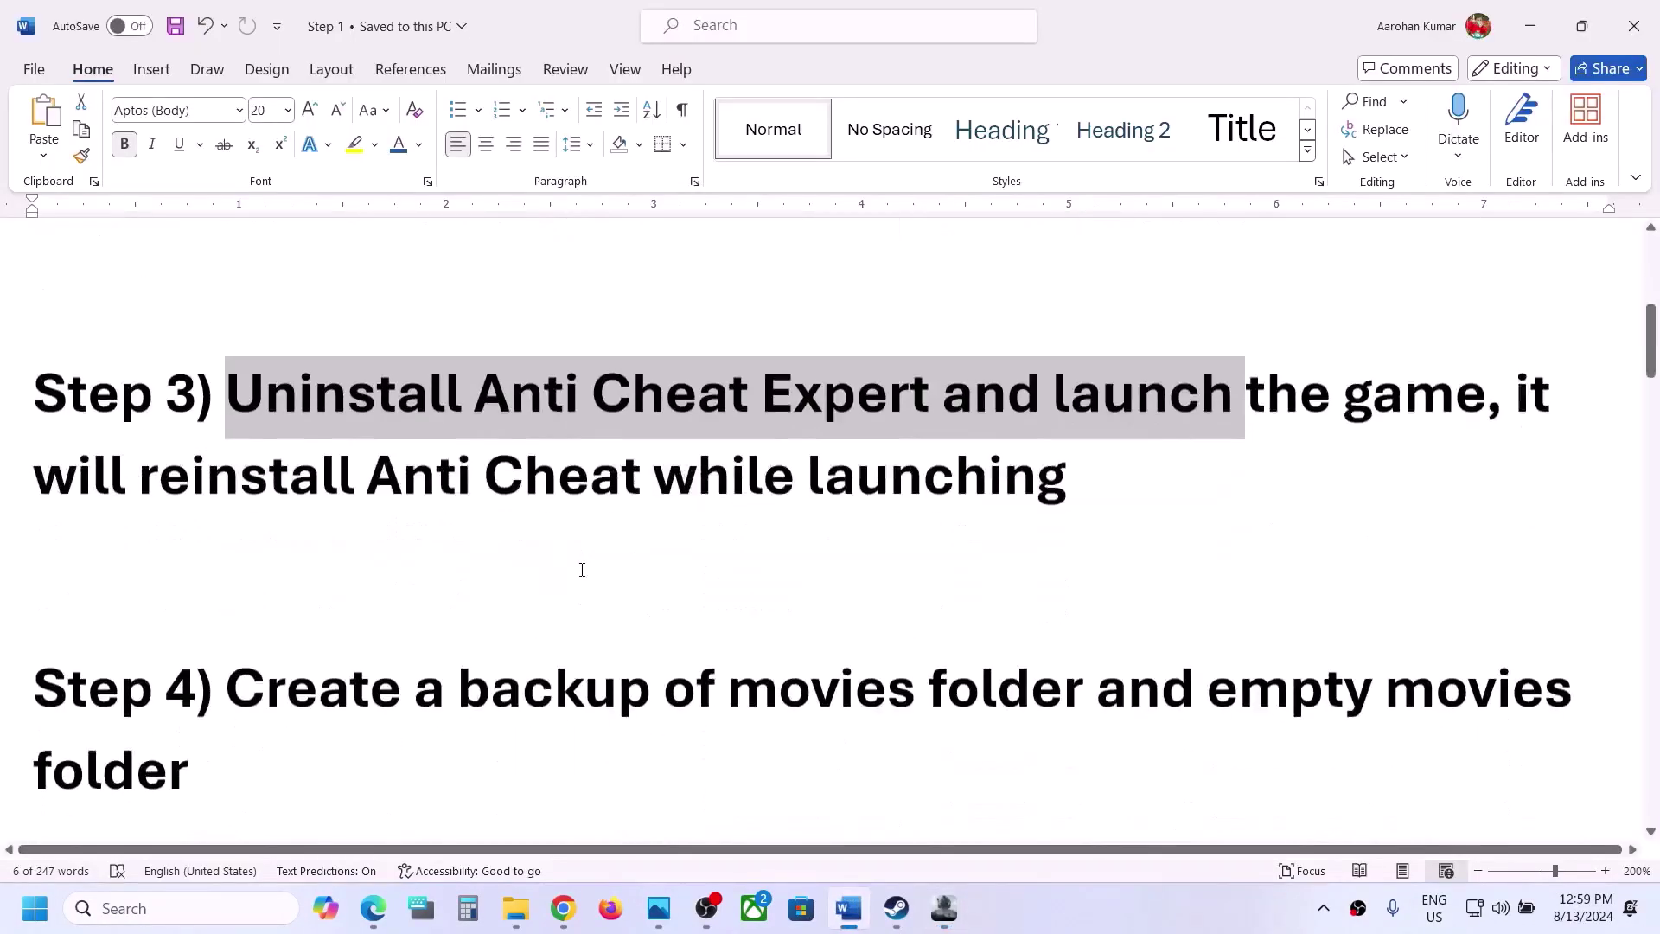
scroll(582, 570, up, 1)
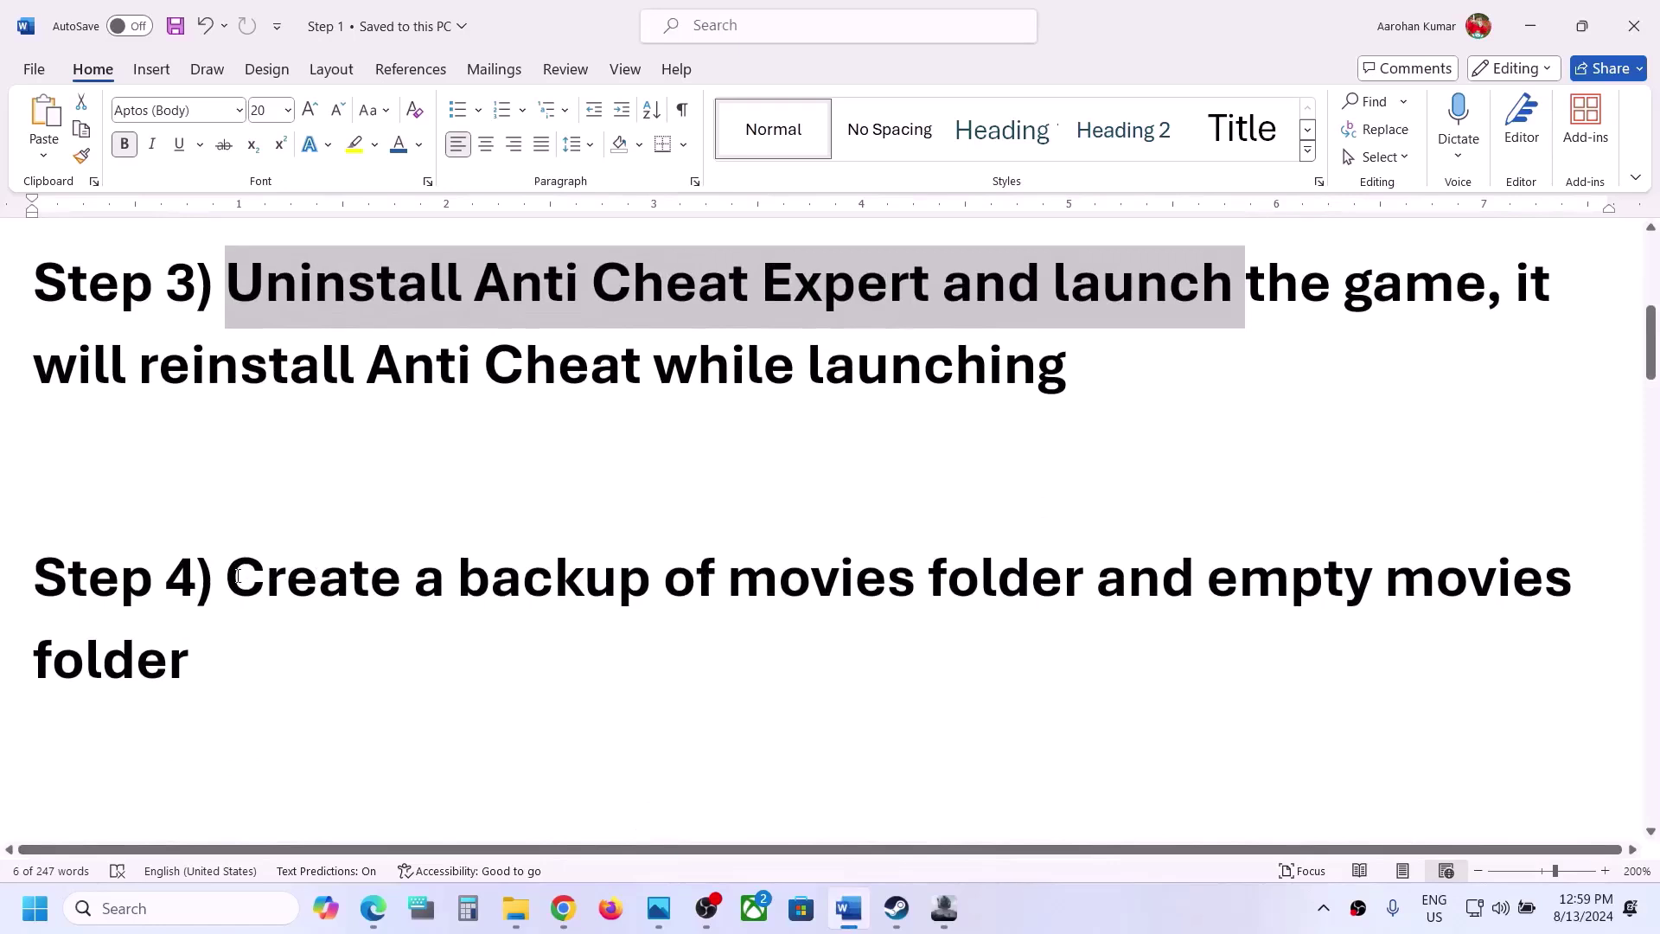
drag(238, 575, 370, 660)
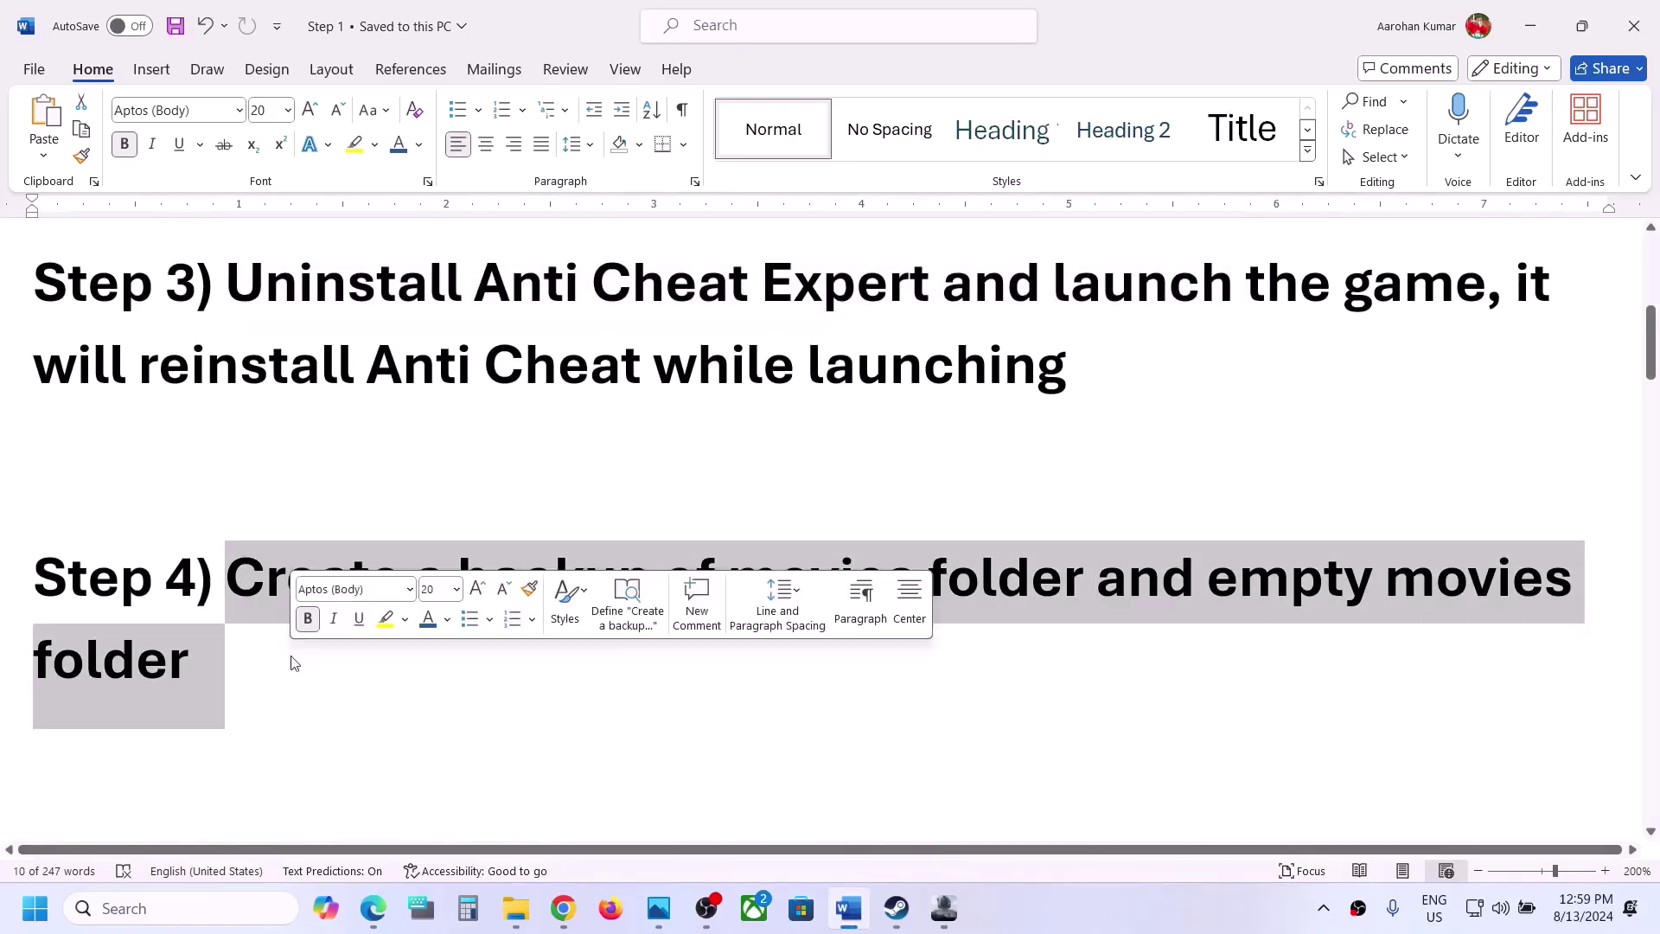
Step: Switch to the AntiCheatExpert folder window in File Explorer and open the Movies folder inside ABInfinite, Content
mouse_move(525, 914)
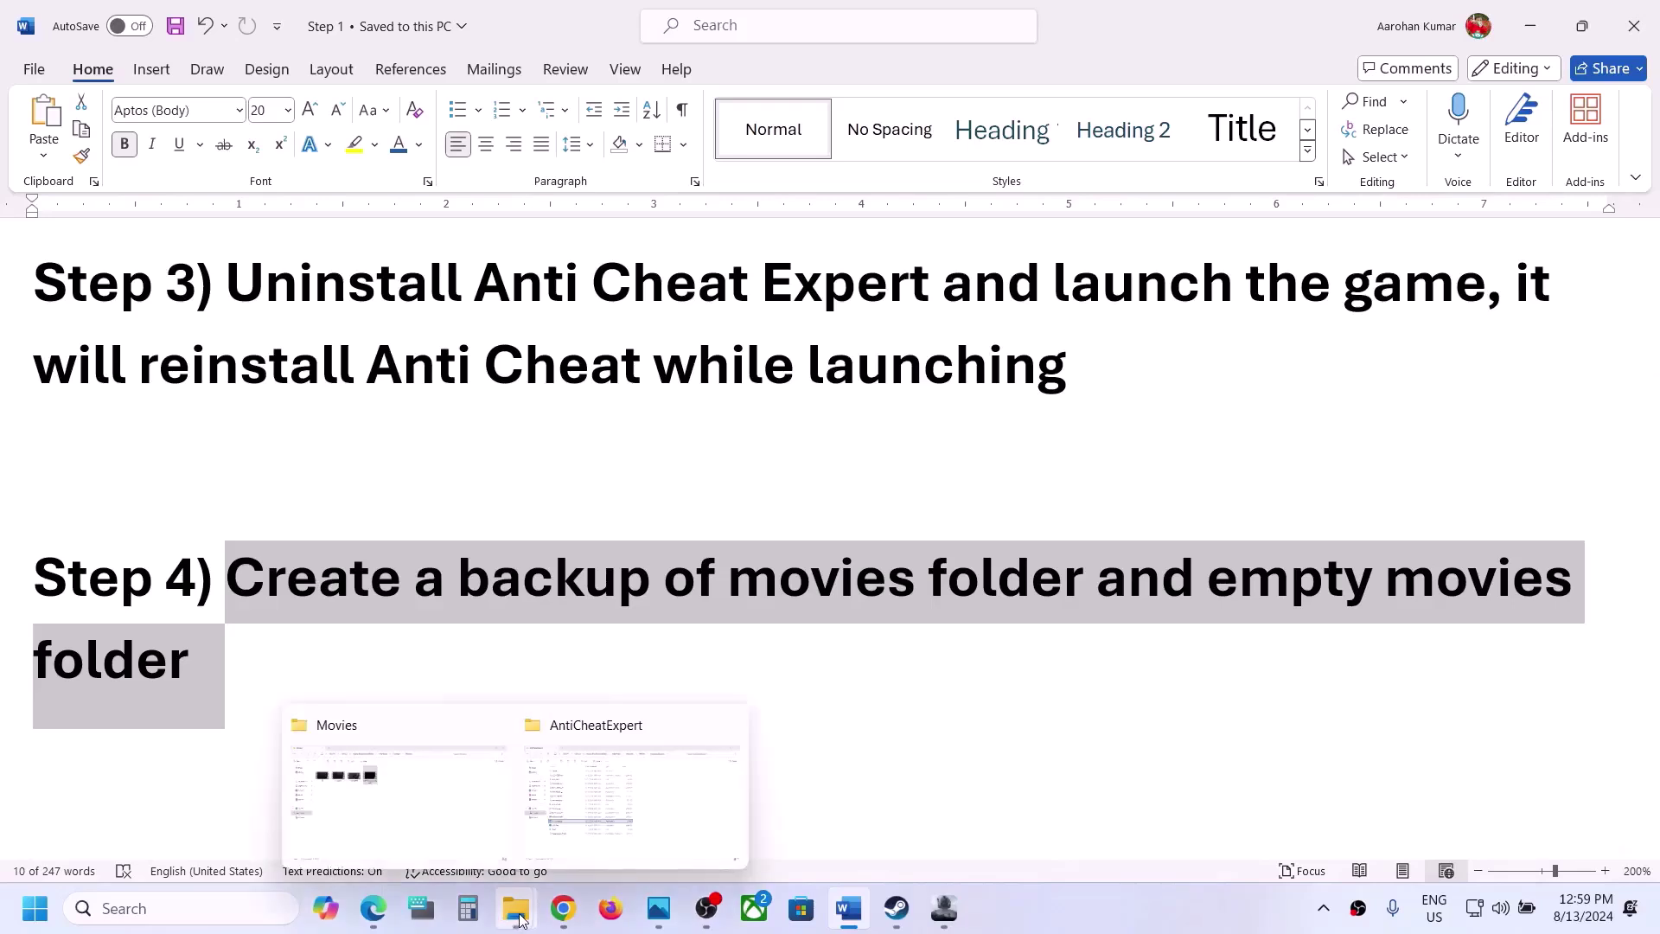
click(618, 814)
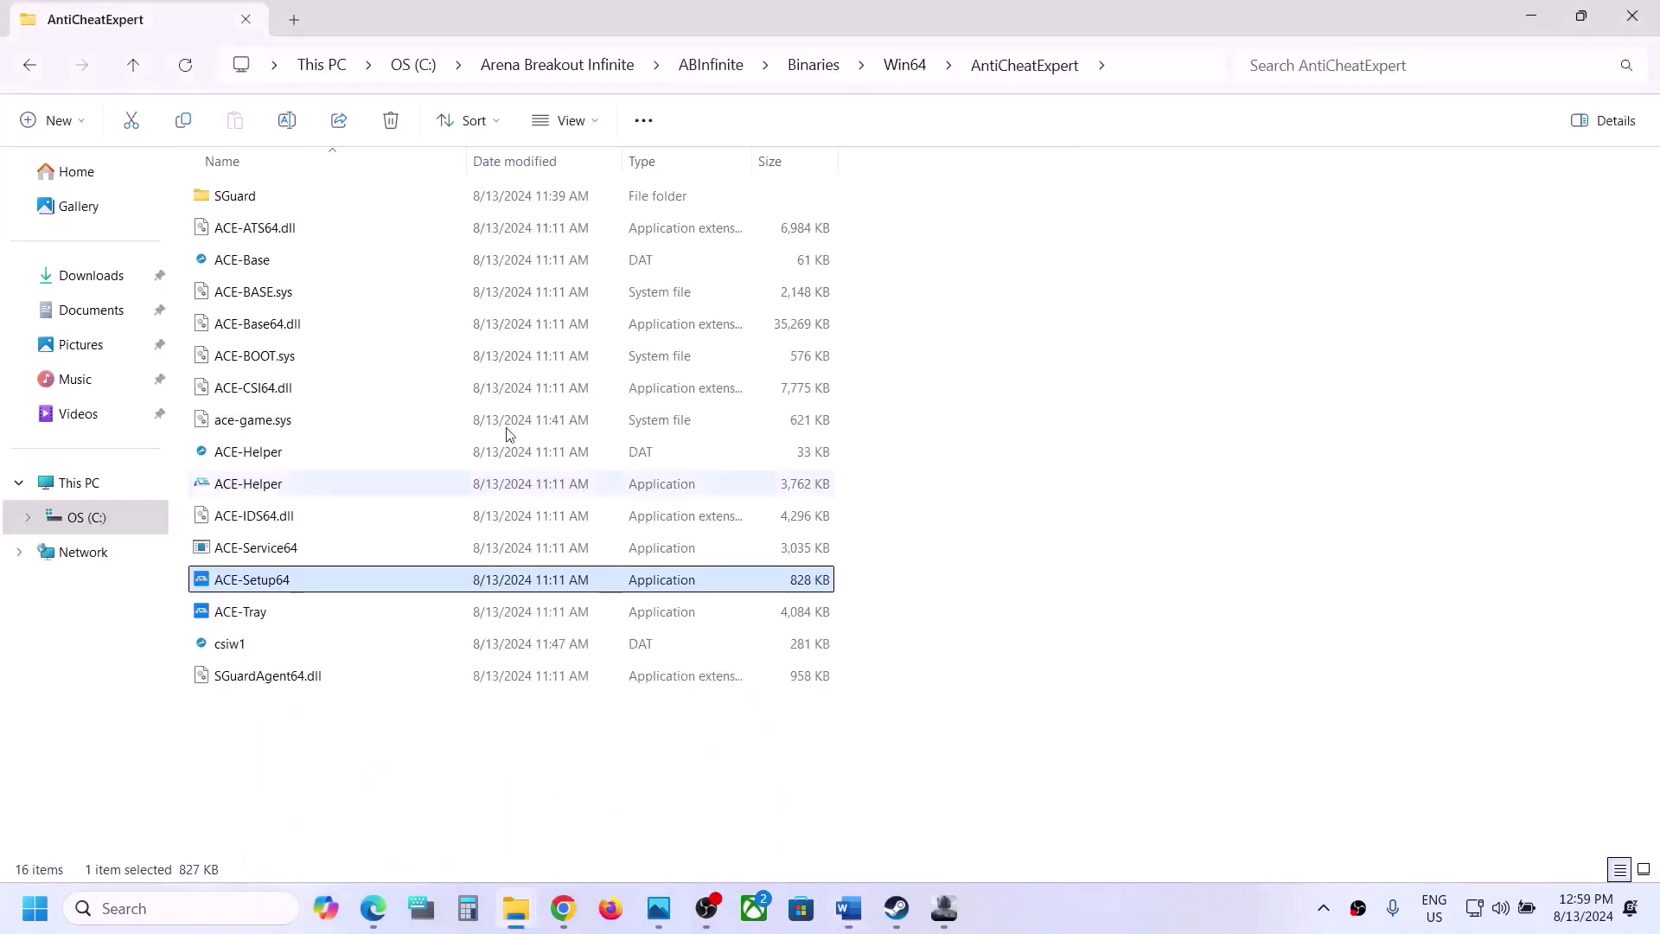
click(136, 66)
click(136, 65)
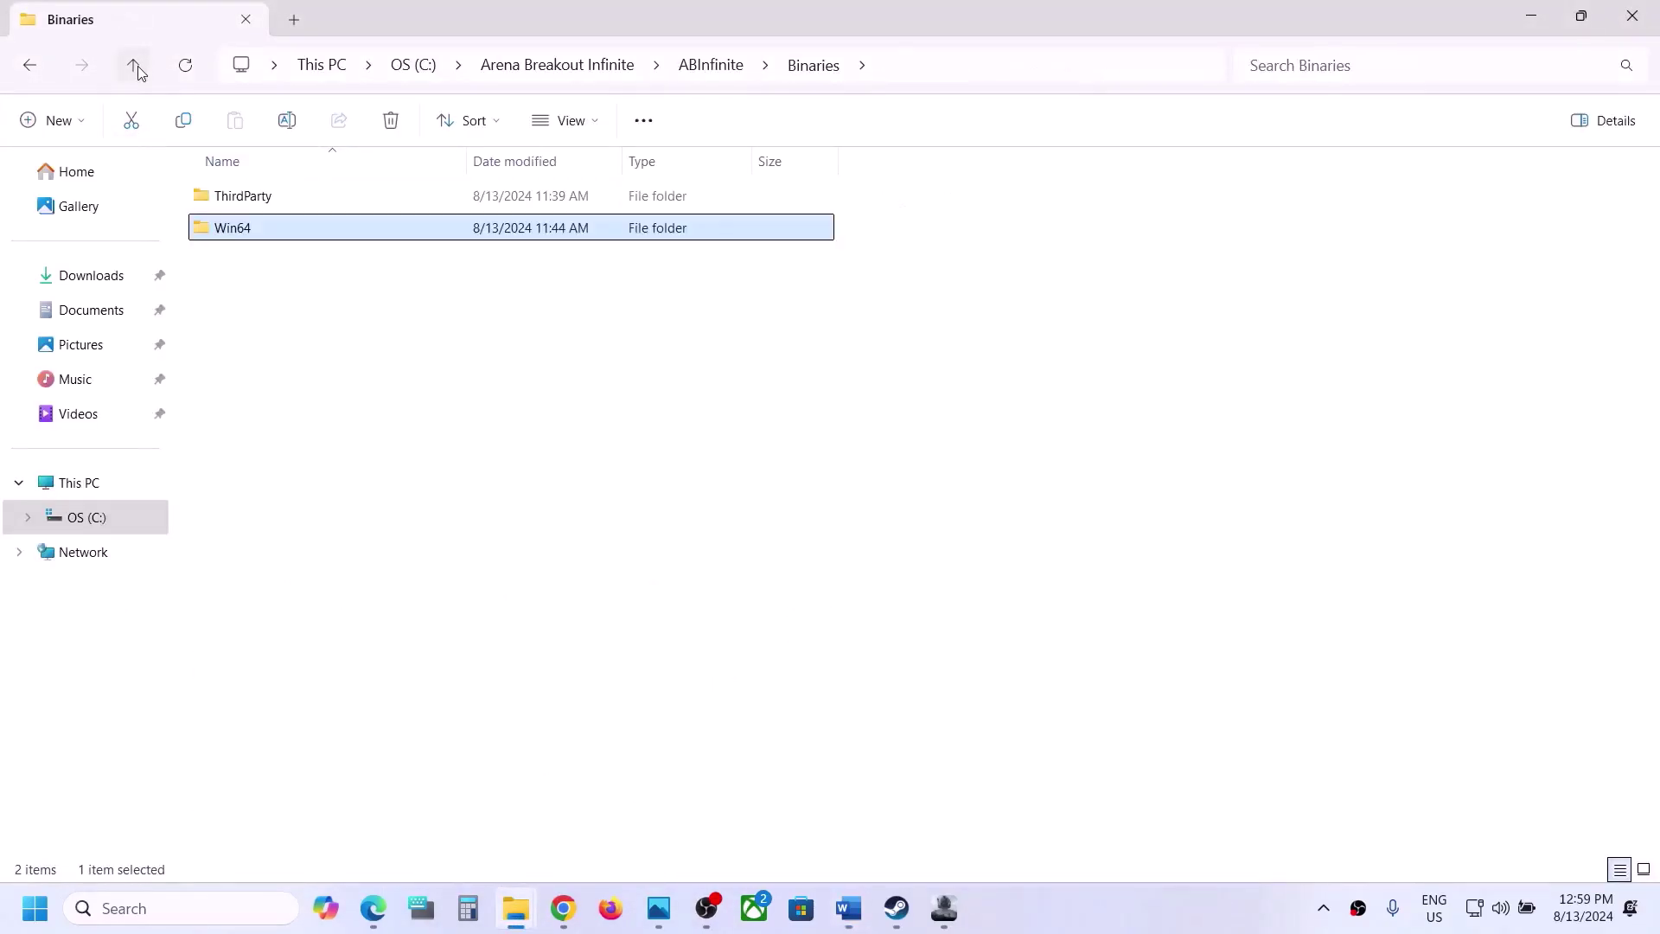
click(136, 65)
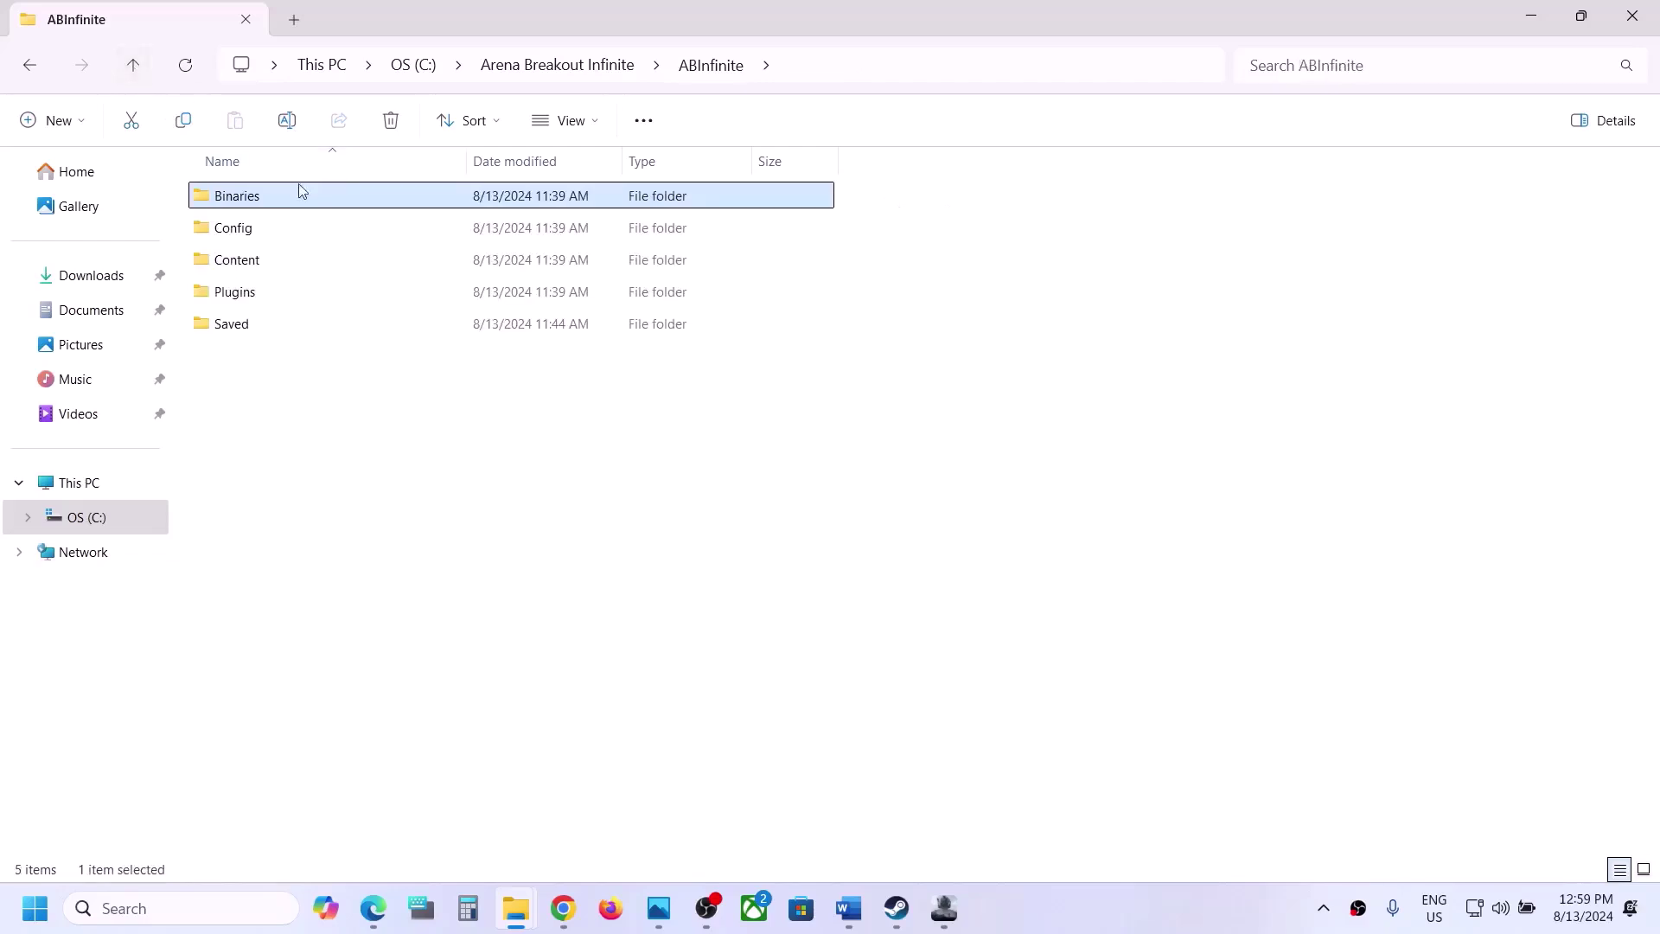
click(136, 65)
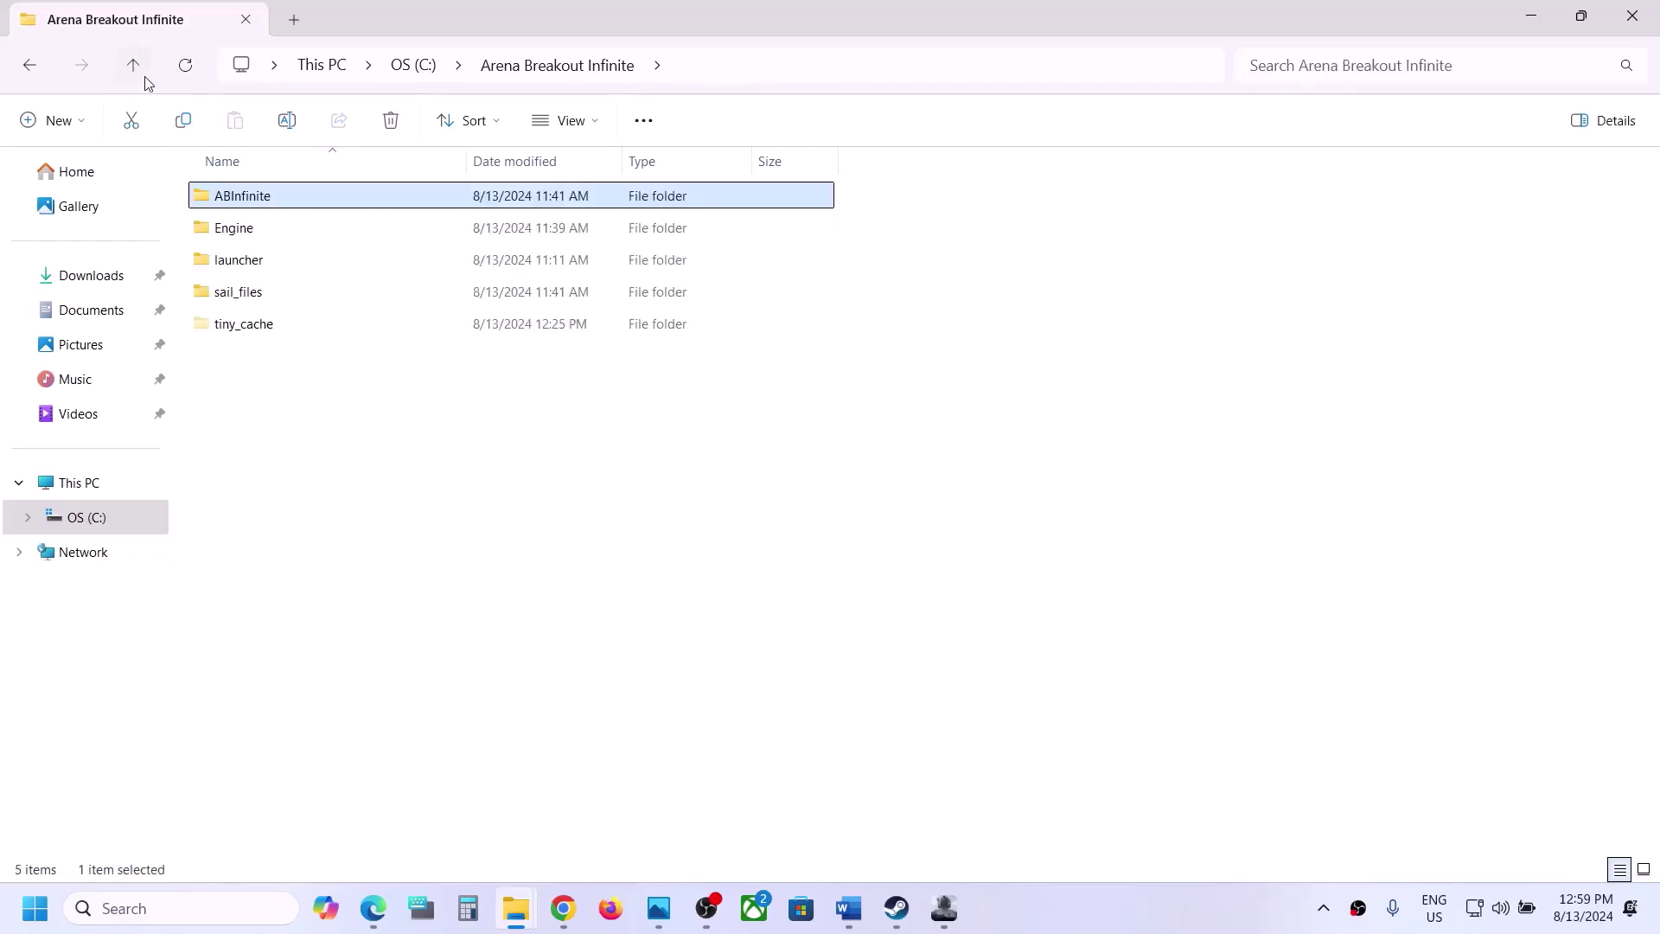
double_click(236, 207)
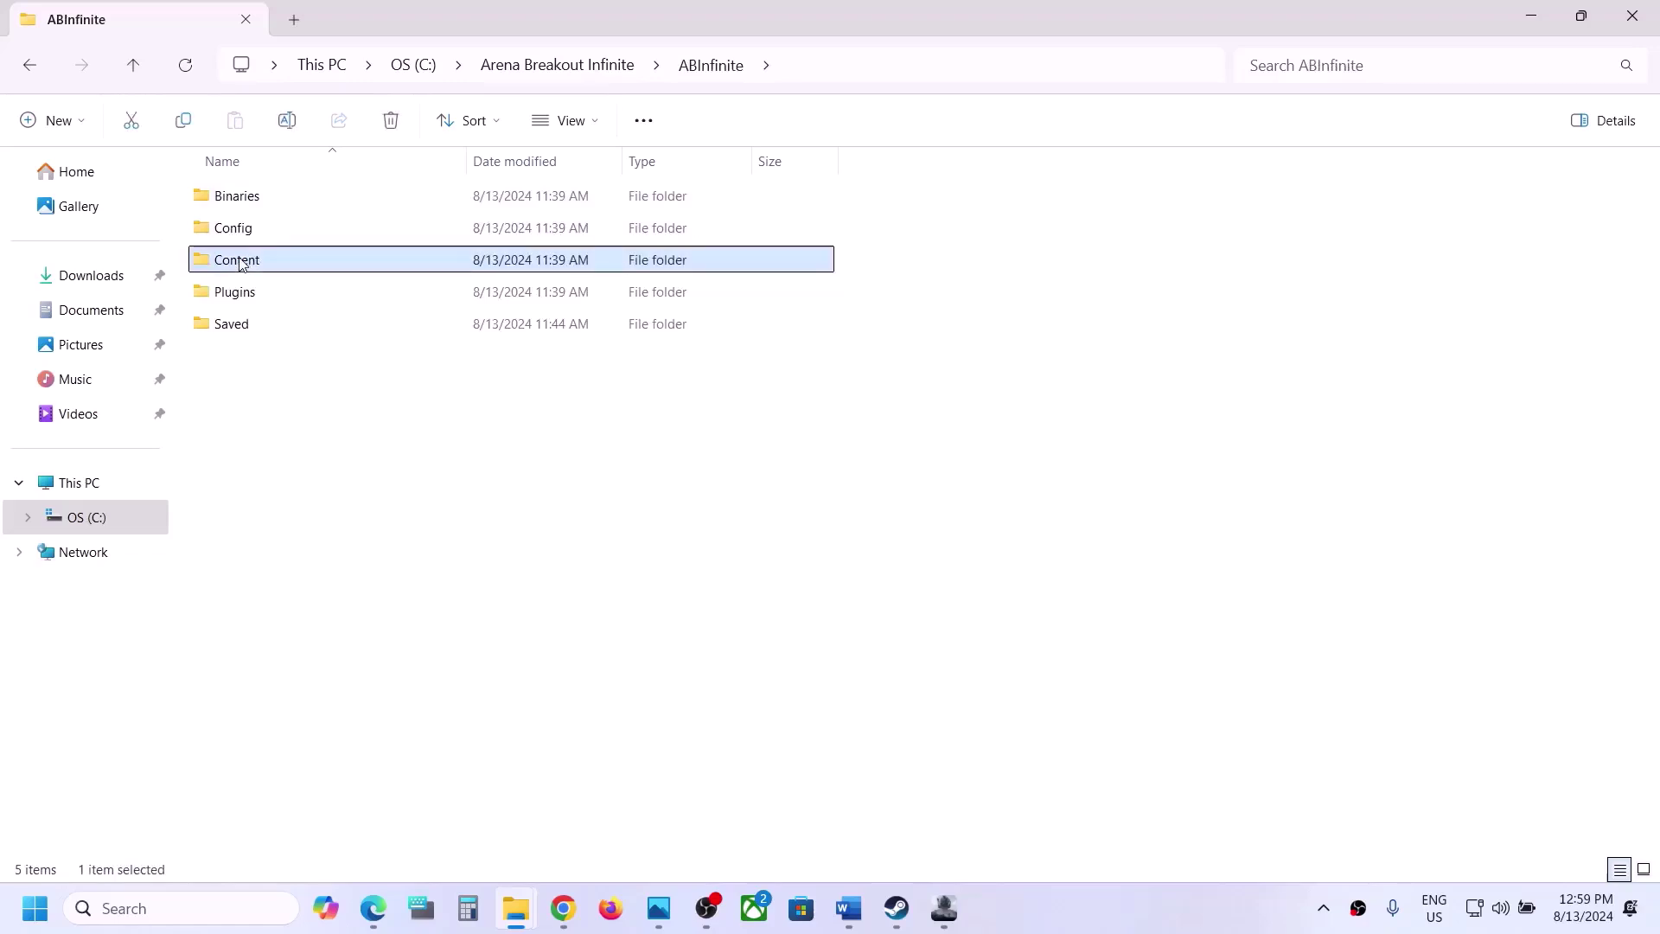
double_click(244, 259)
click(249, 198)
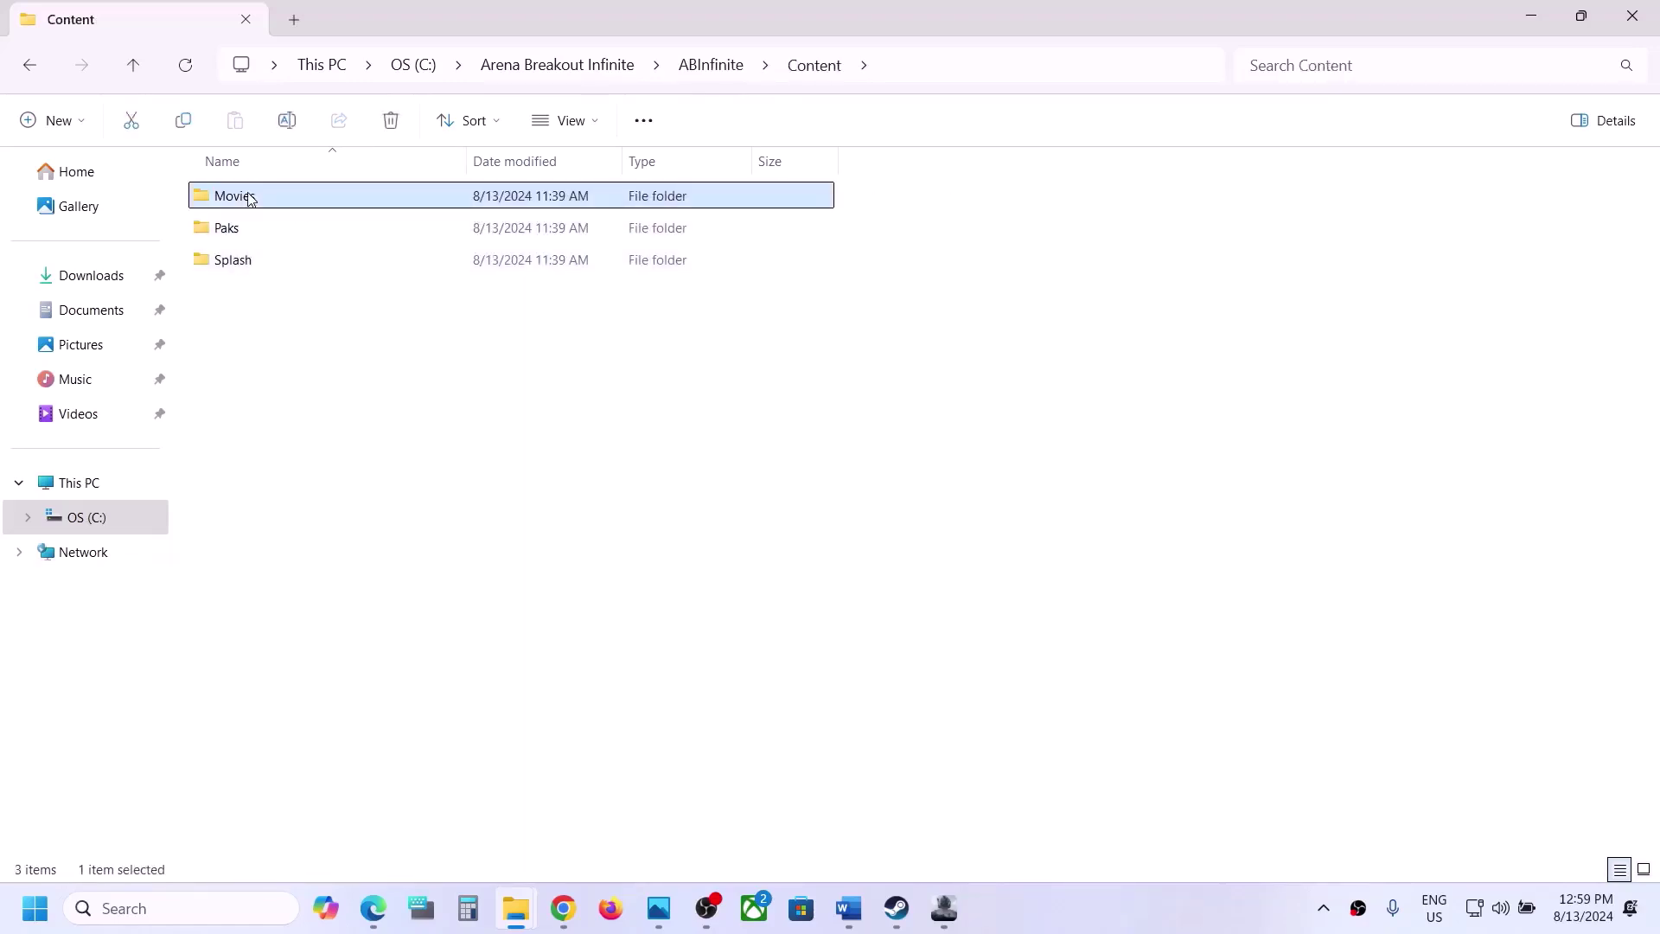
double_click(268, 199)
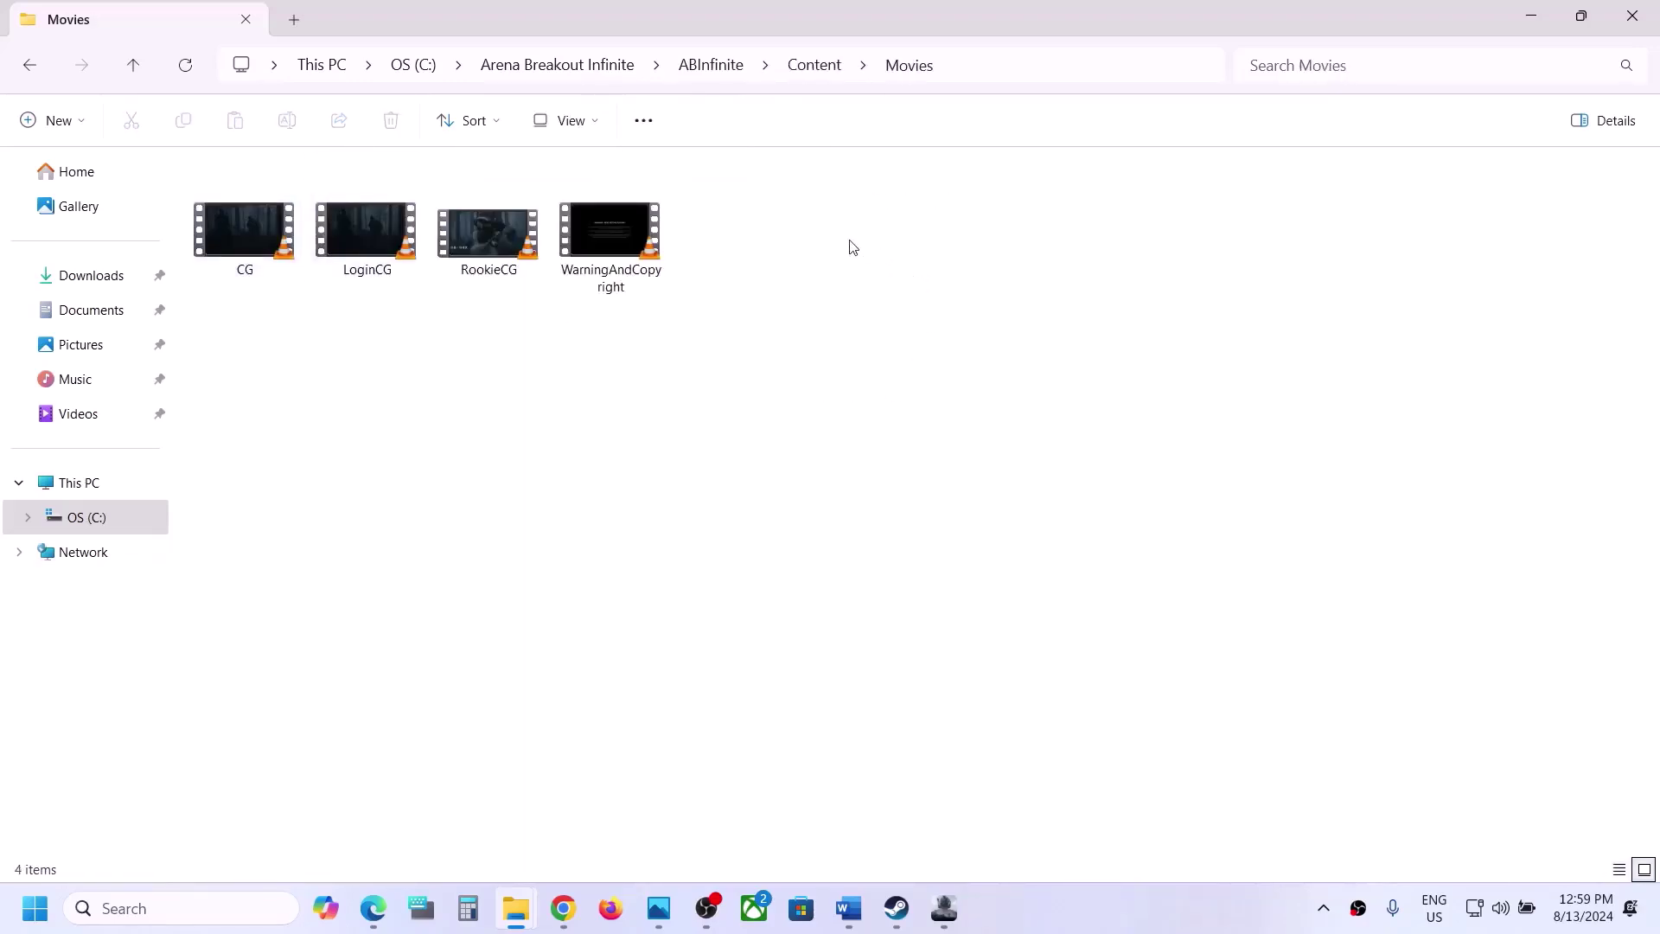
Step: Copy all four video files in the Movies folder for a backup
drag(741, 245, 230, 231)
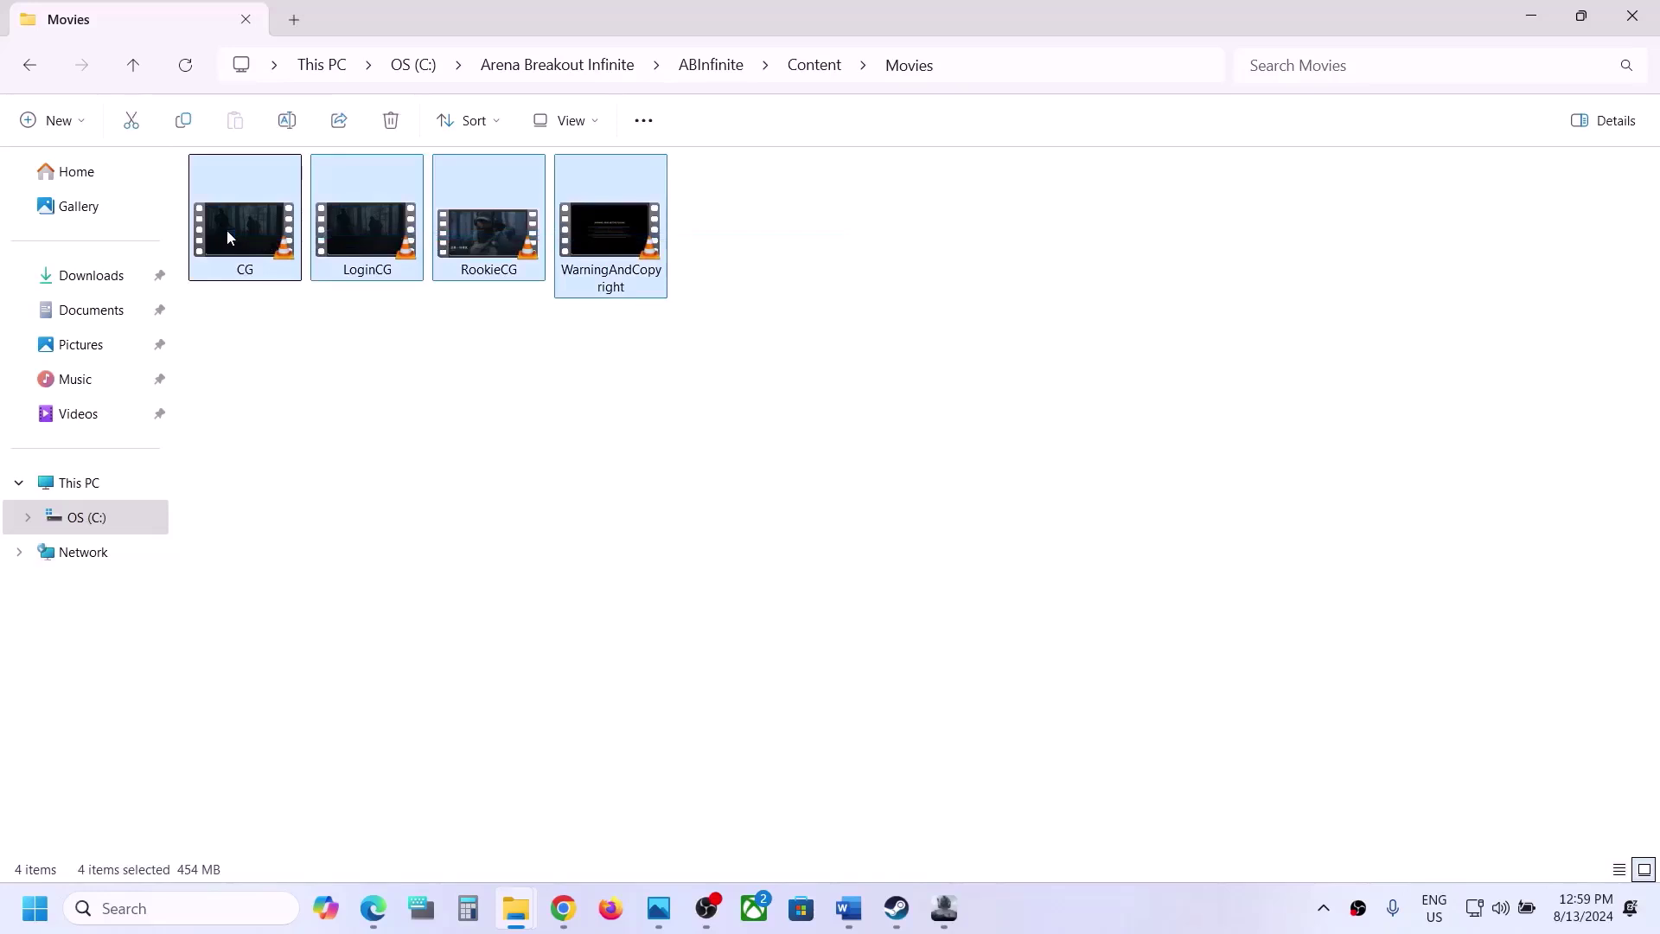
right_click(228, 238)
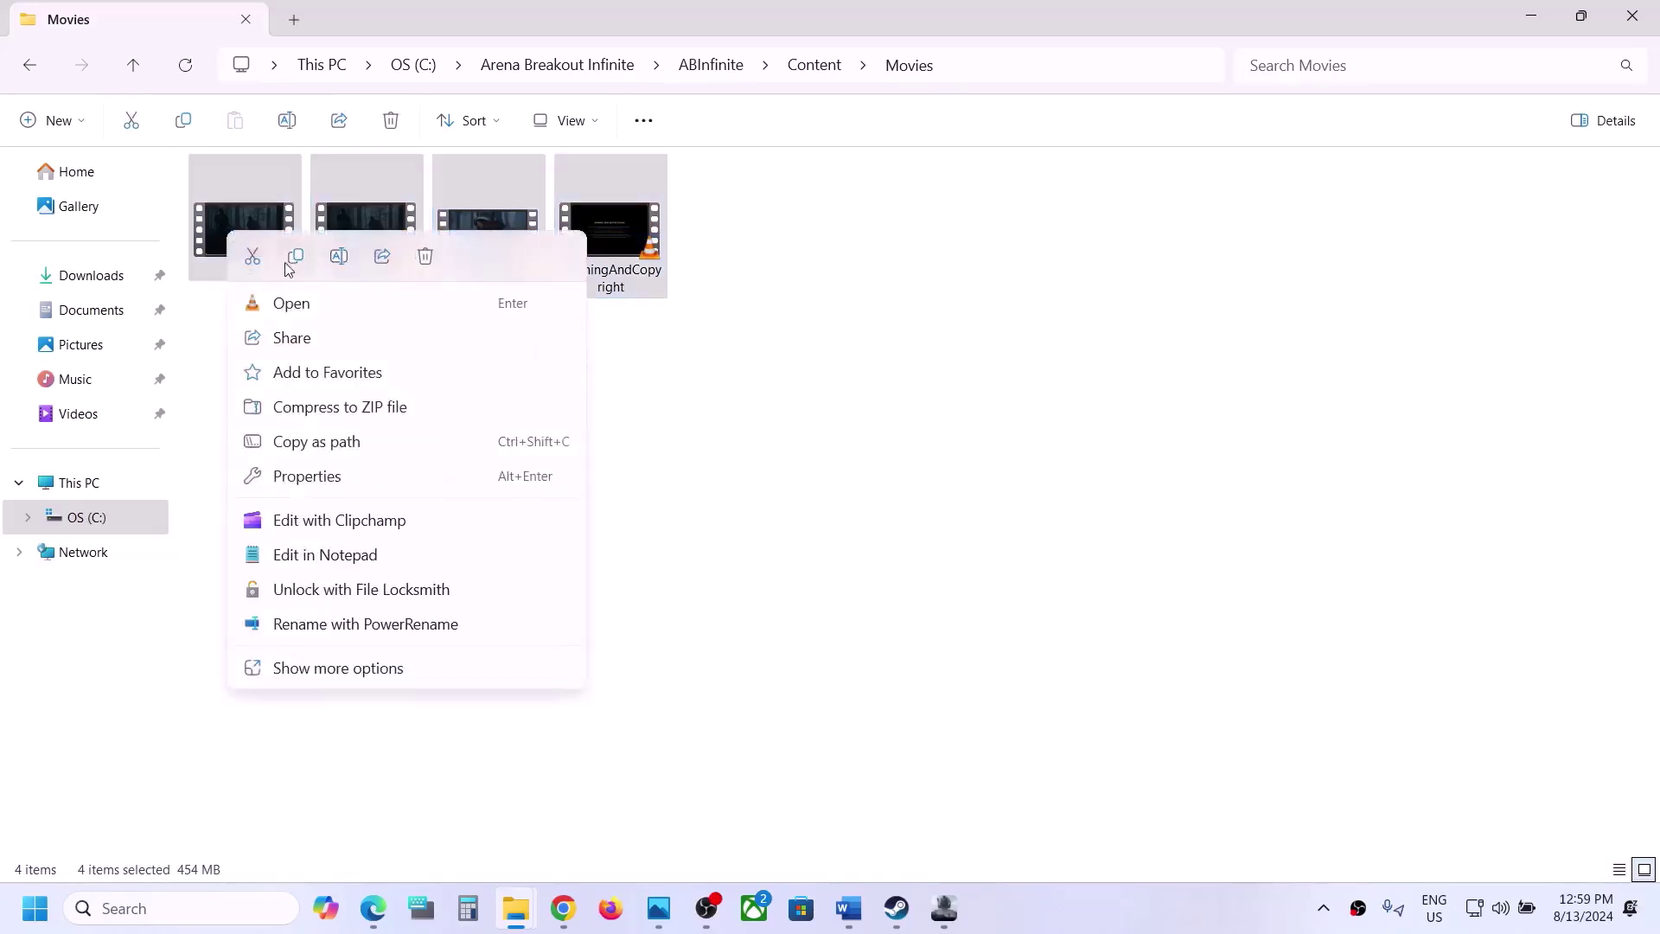
click(297, 257)
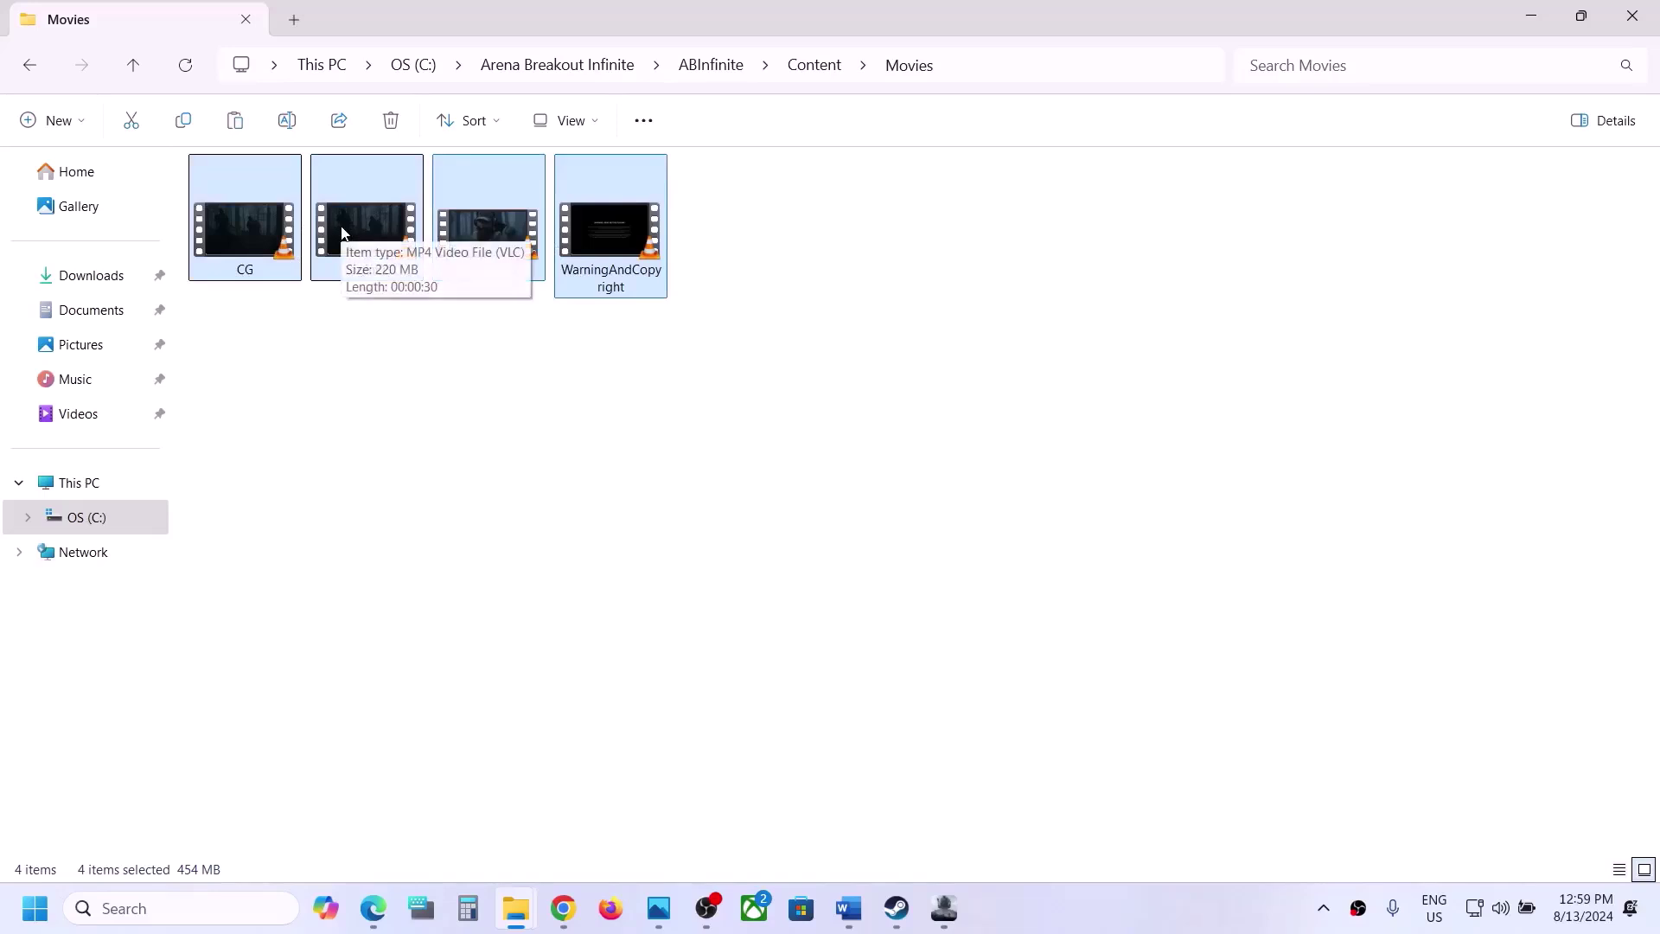
click(810, 260)
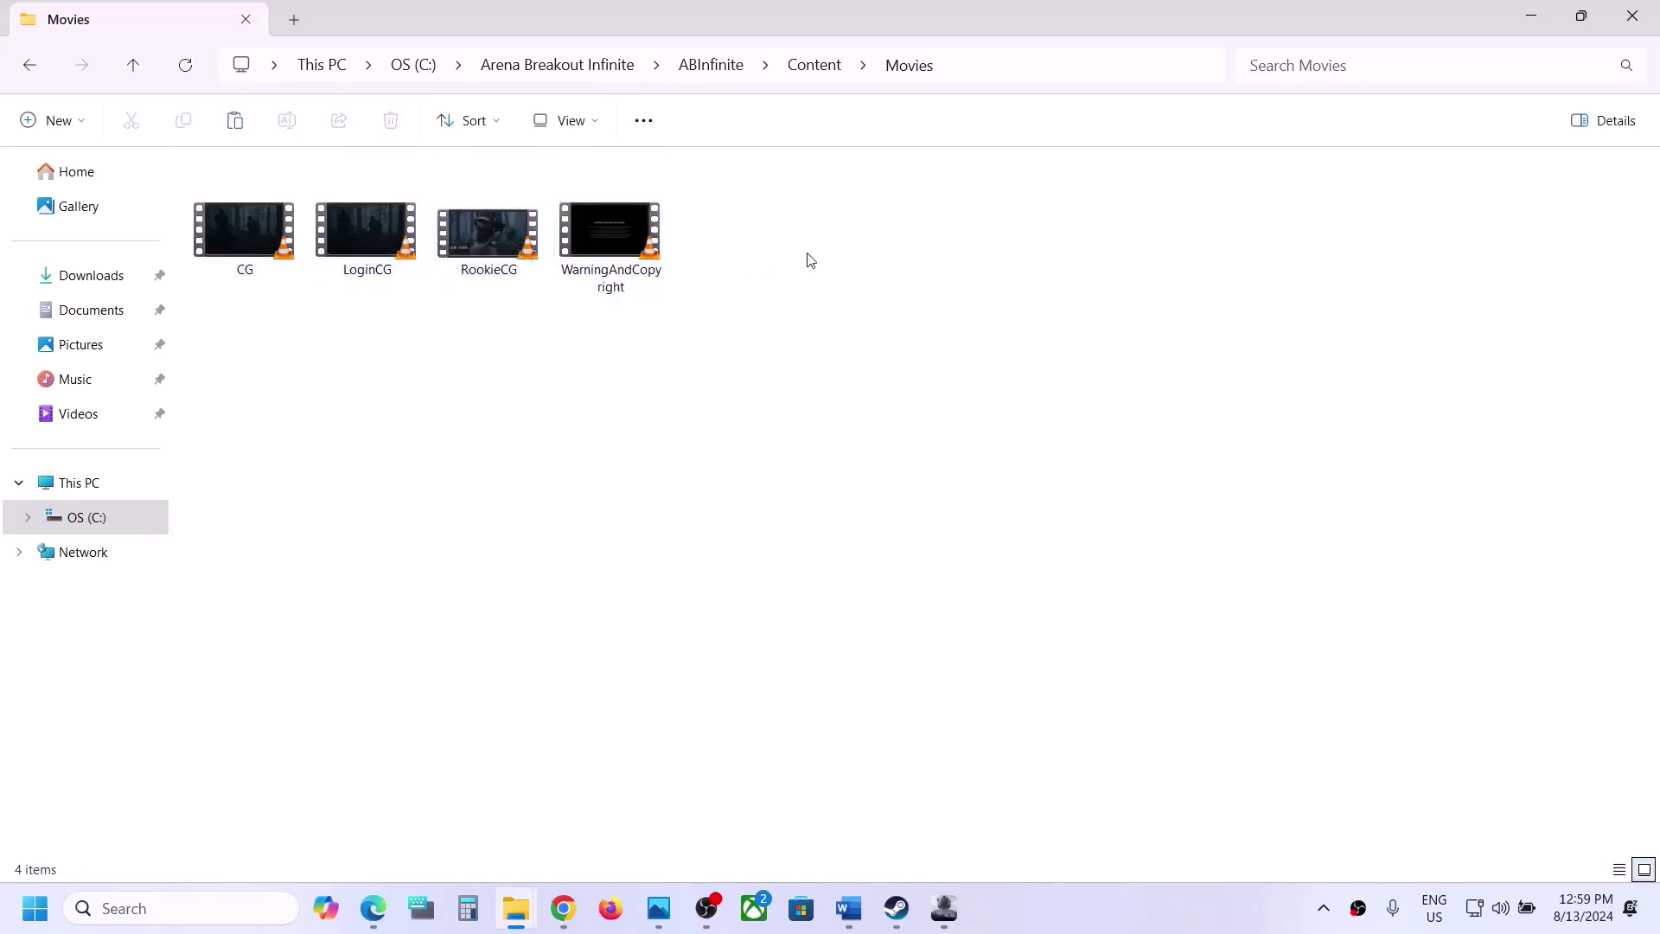
drag(834, 255, 246, 251)
right_click(245, 250)
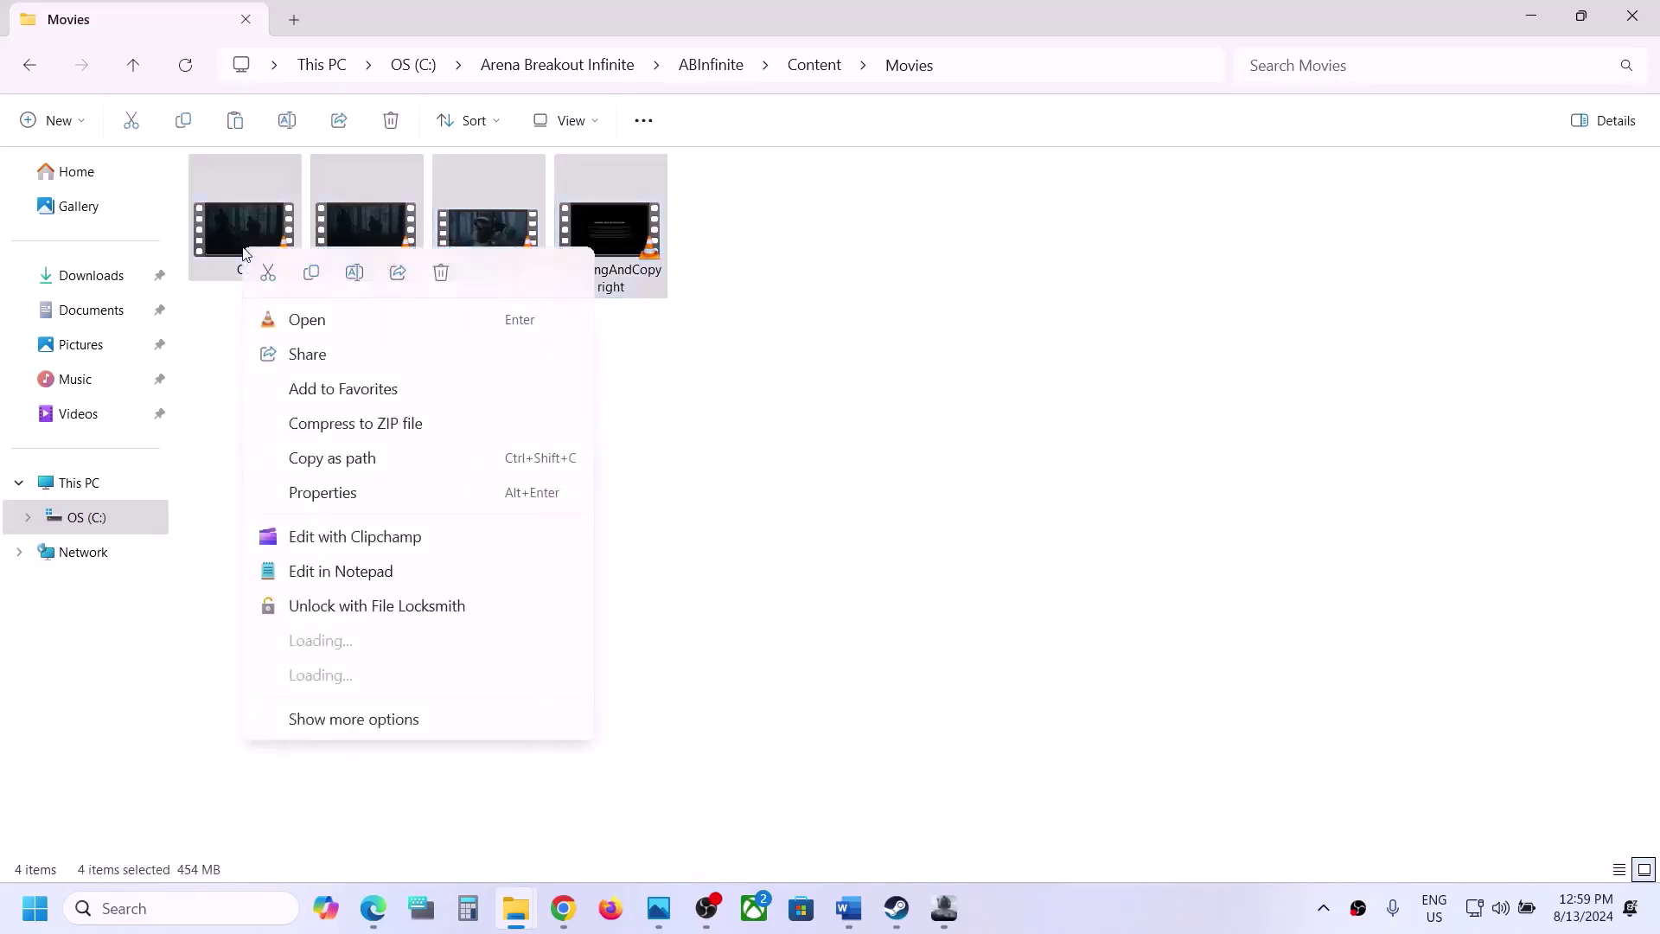
click(852, 351)
Step: Switch to the Word document and highlight the Step 5 text on allowing the game exe through the antivirus program and Windows Security
click(944, 908)
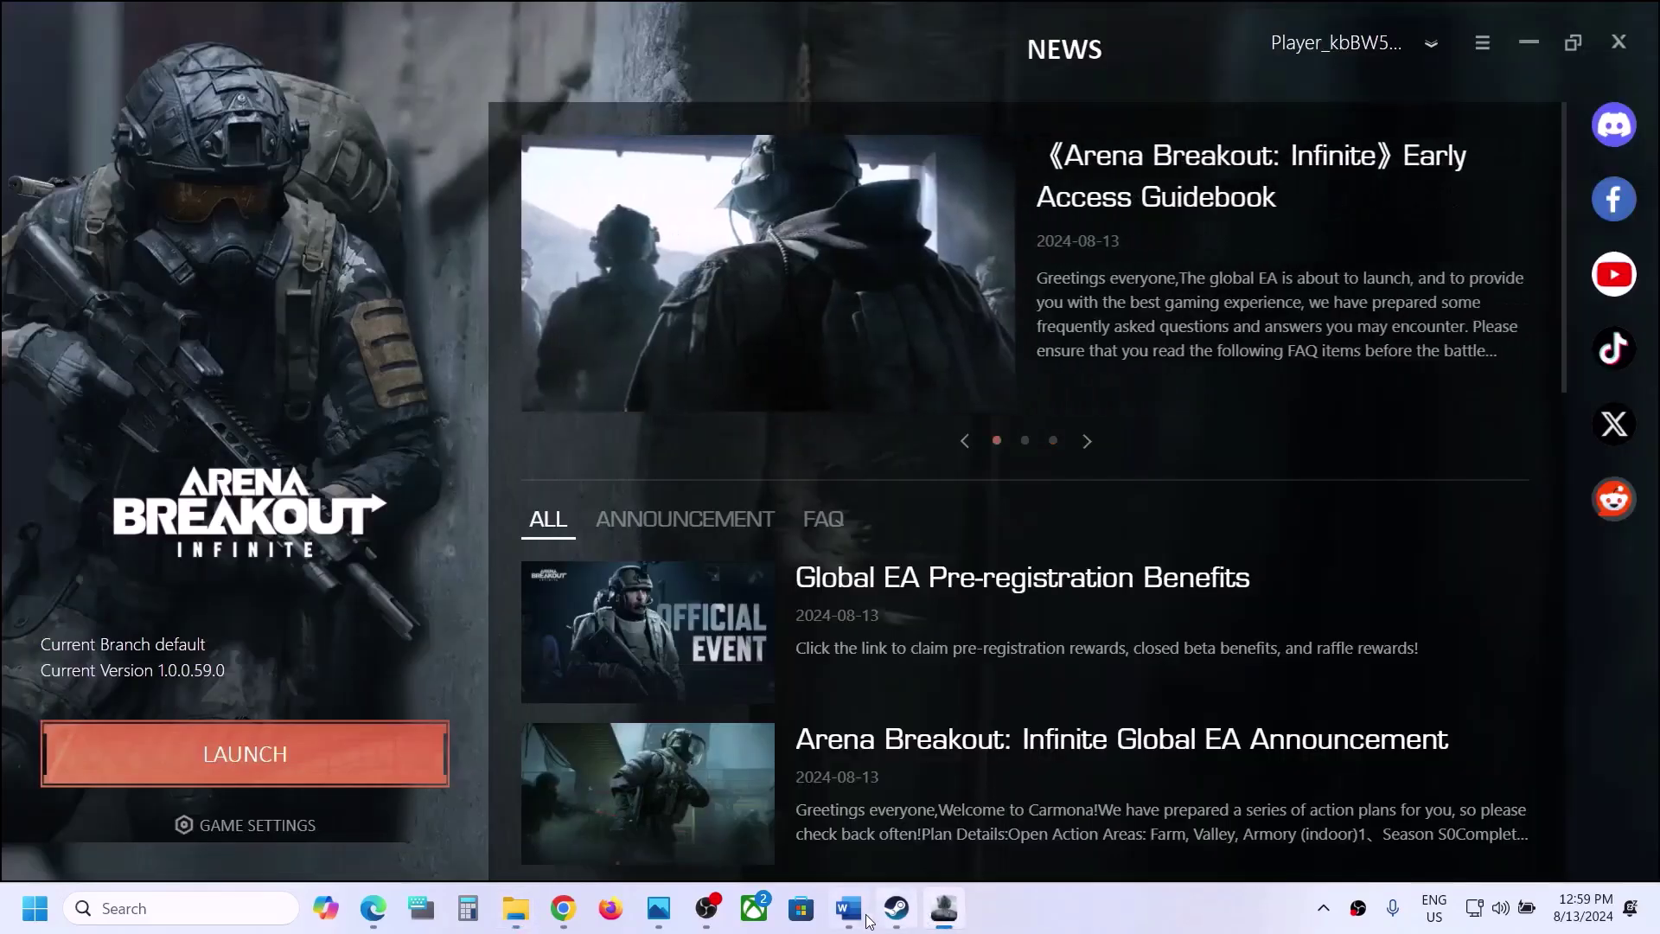
click(848, 907)
scroll(505, 676, down, 5)
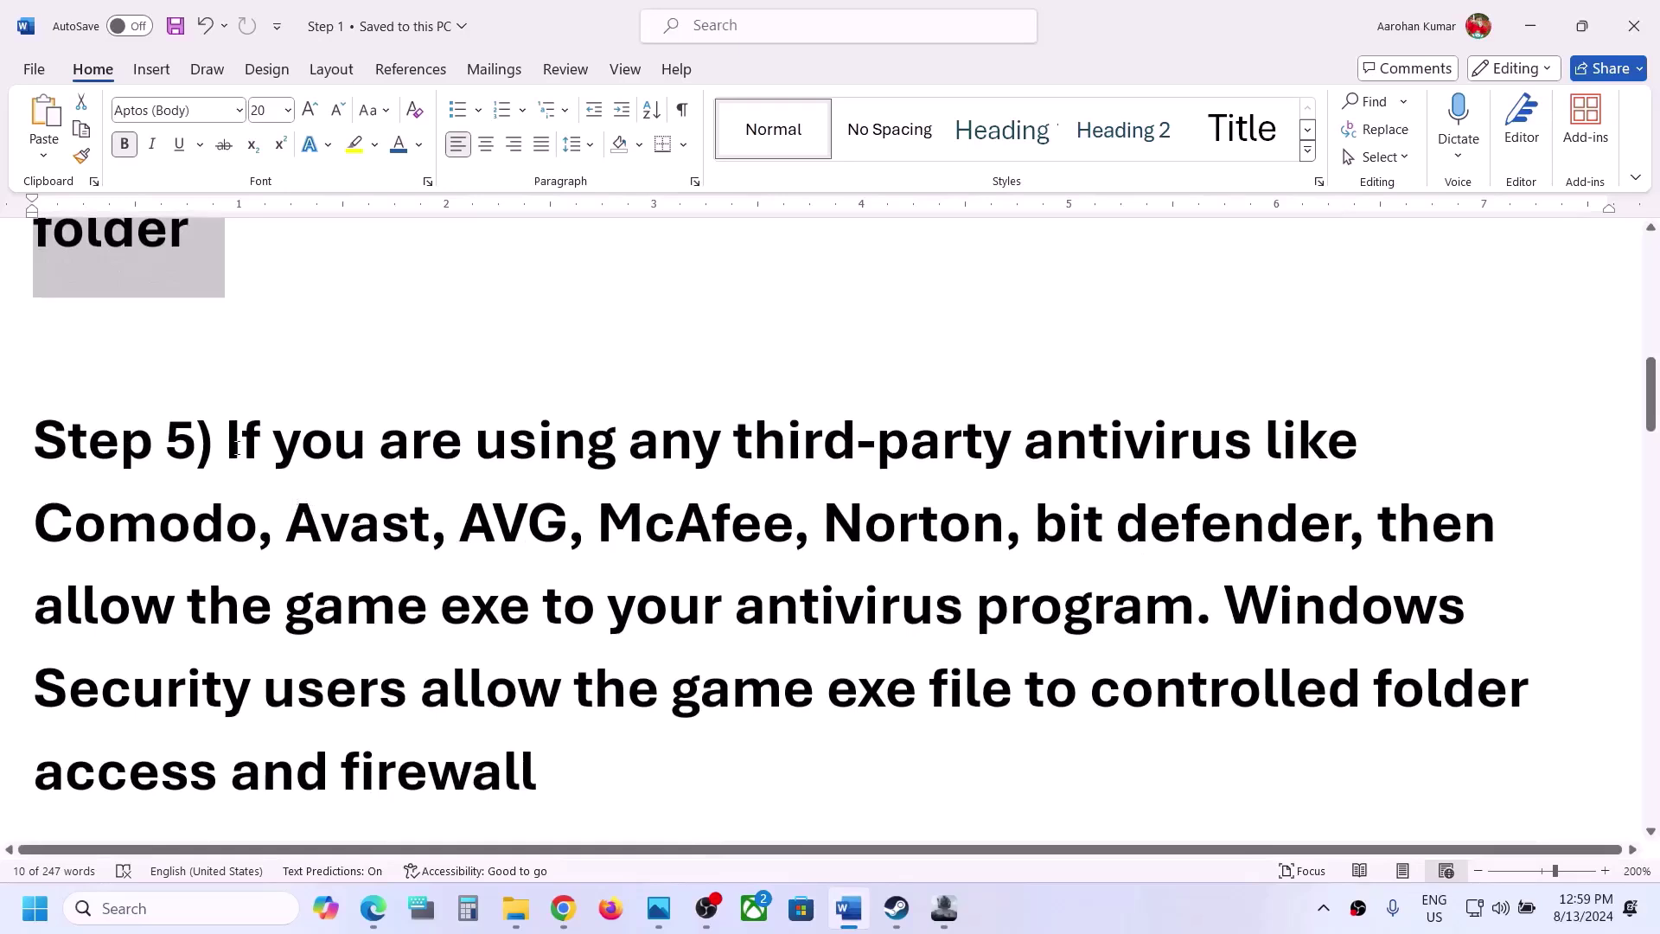
drag(235, 447, 590, 583)
click(591, 583)
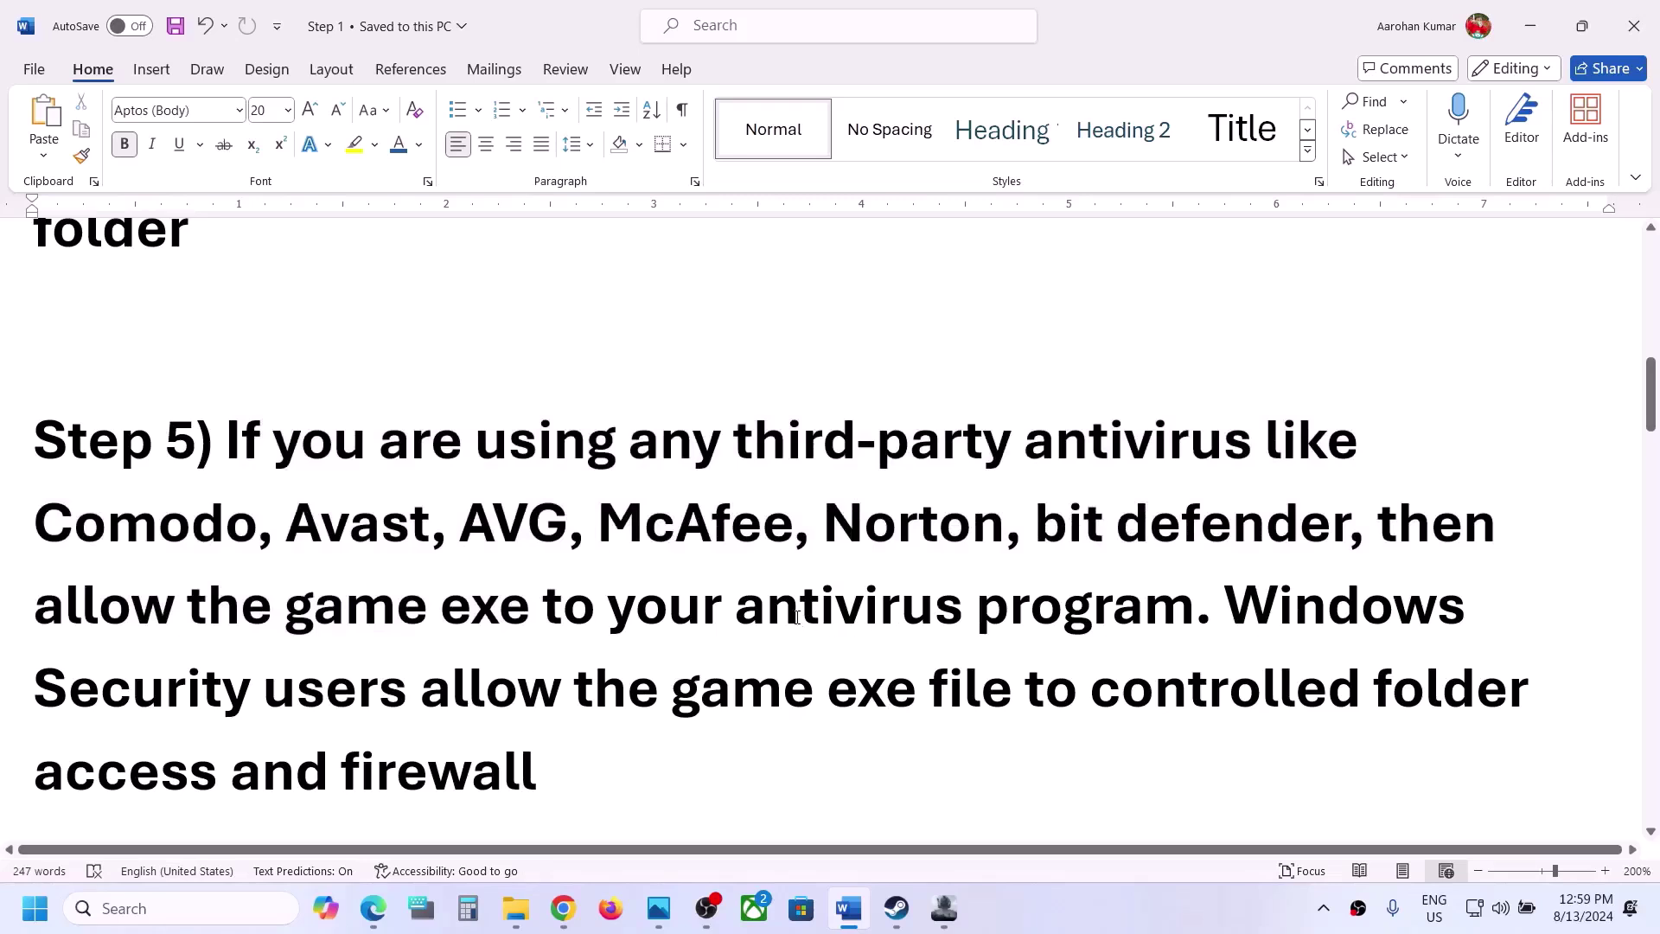
drag(797, 616, 1185, 609)
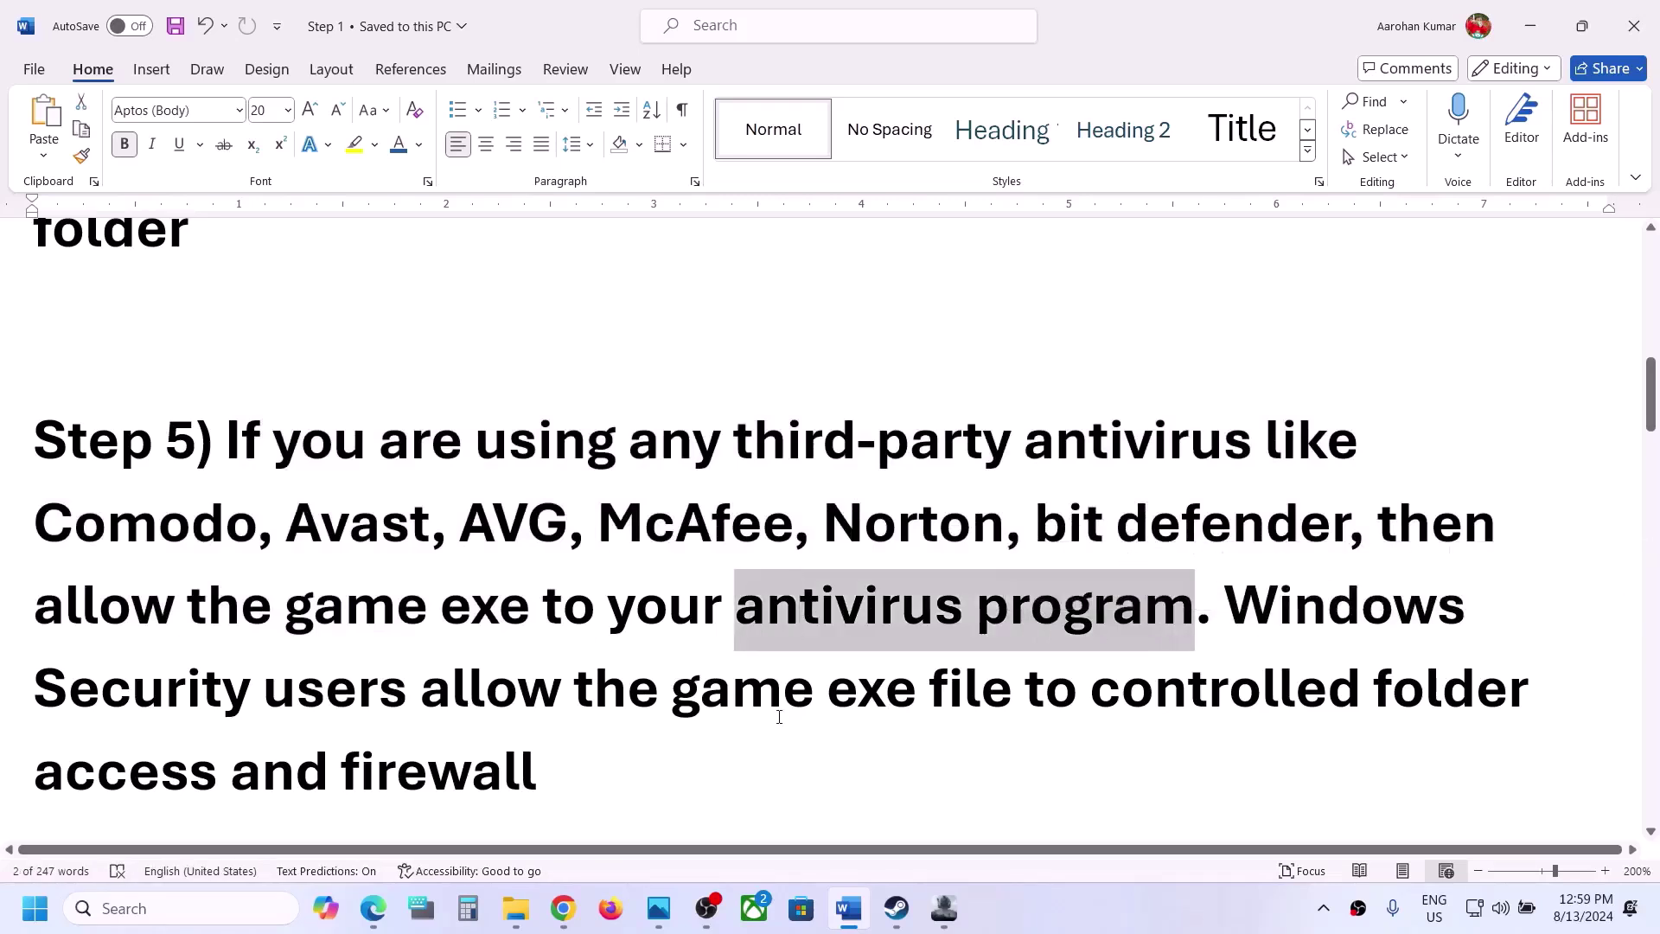
scroll(810, 723, down, 1)
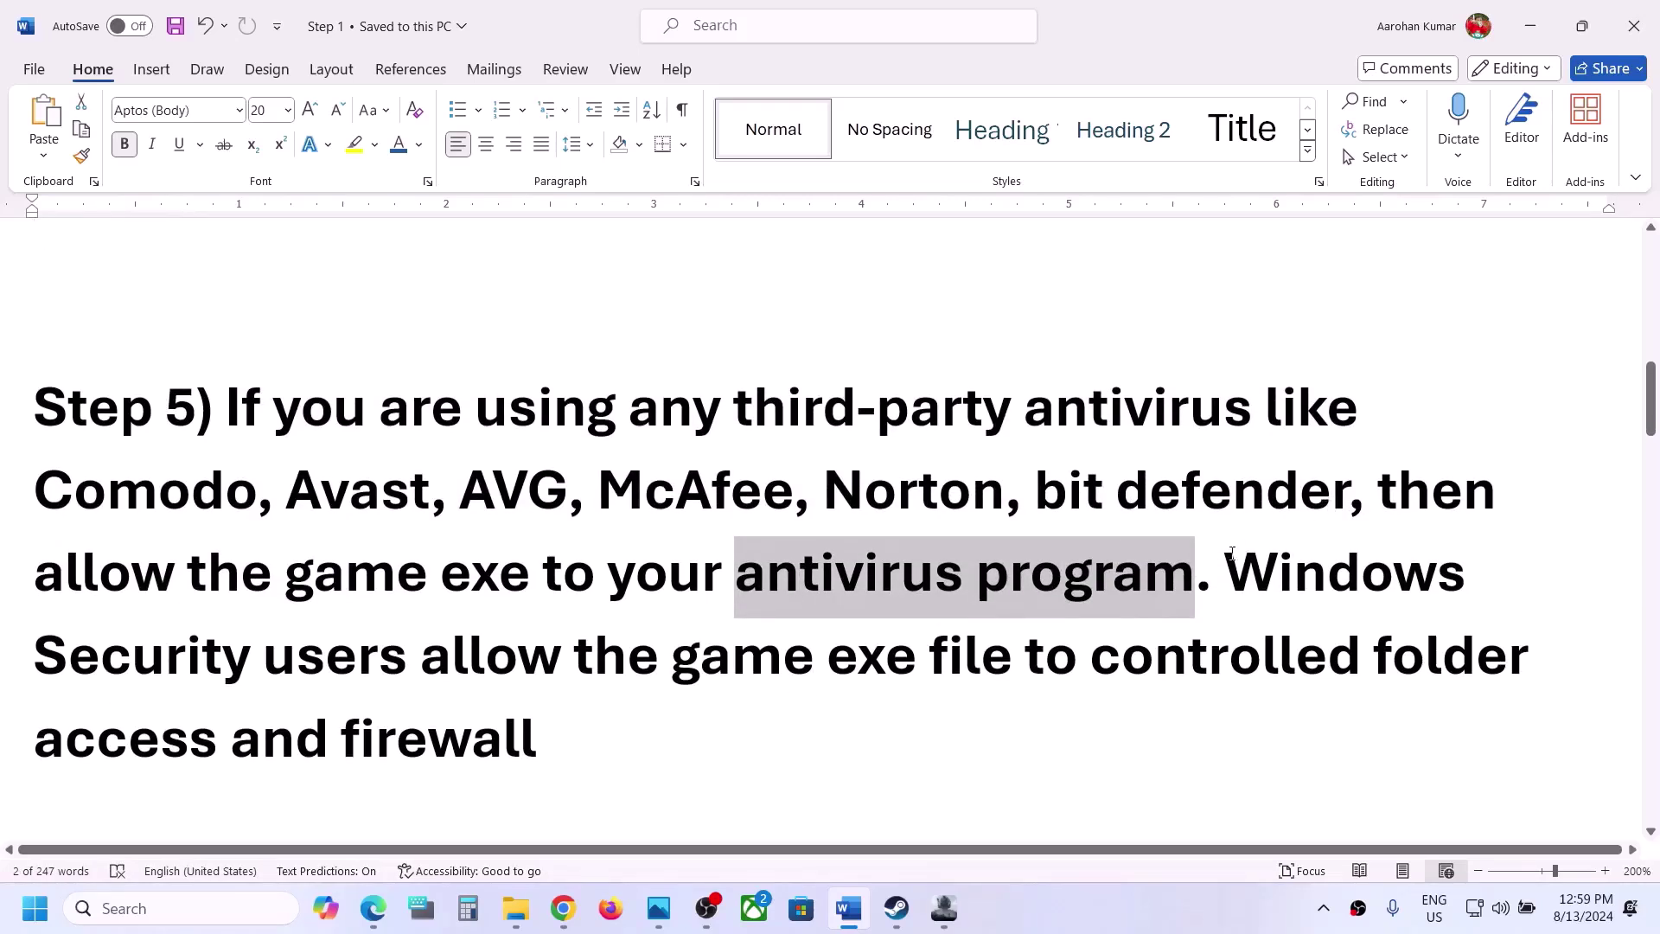
drag(1232, 557, 1345, 664)
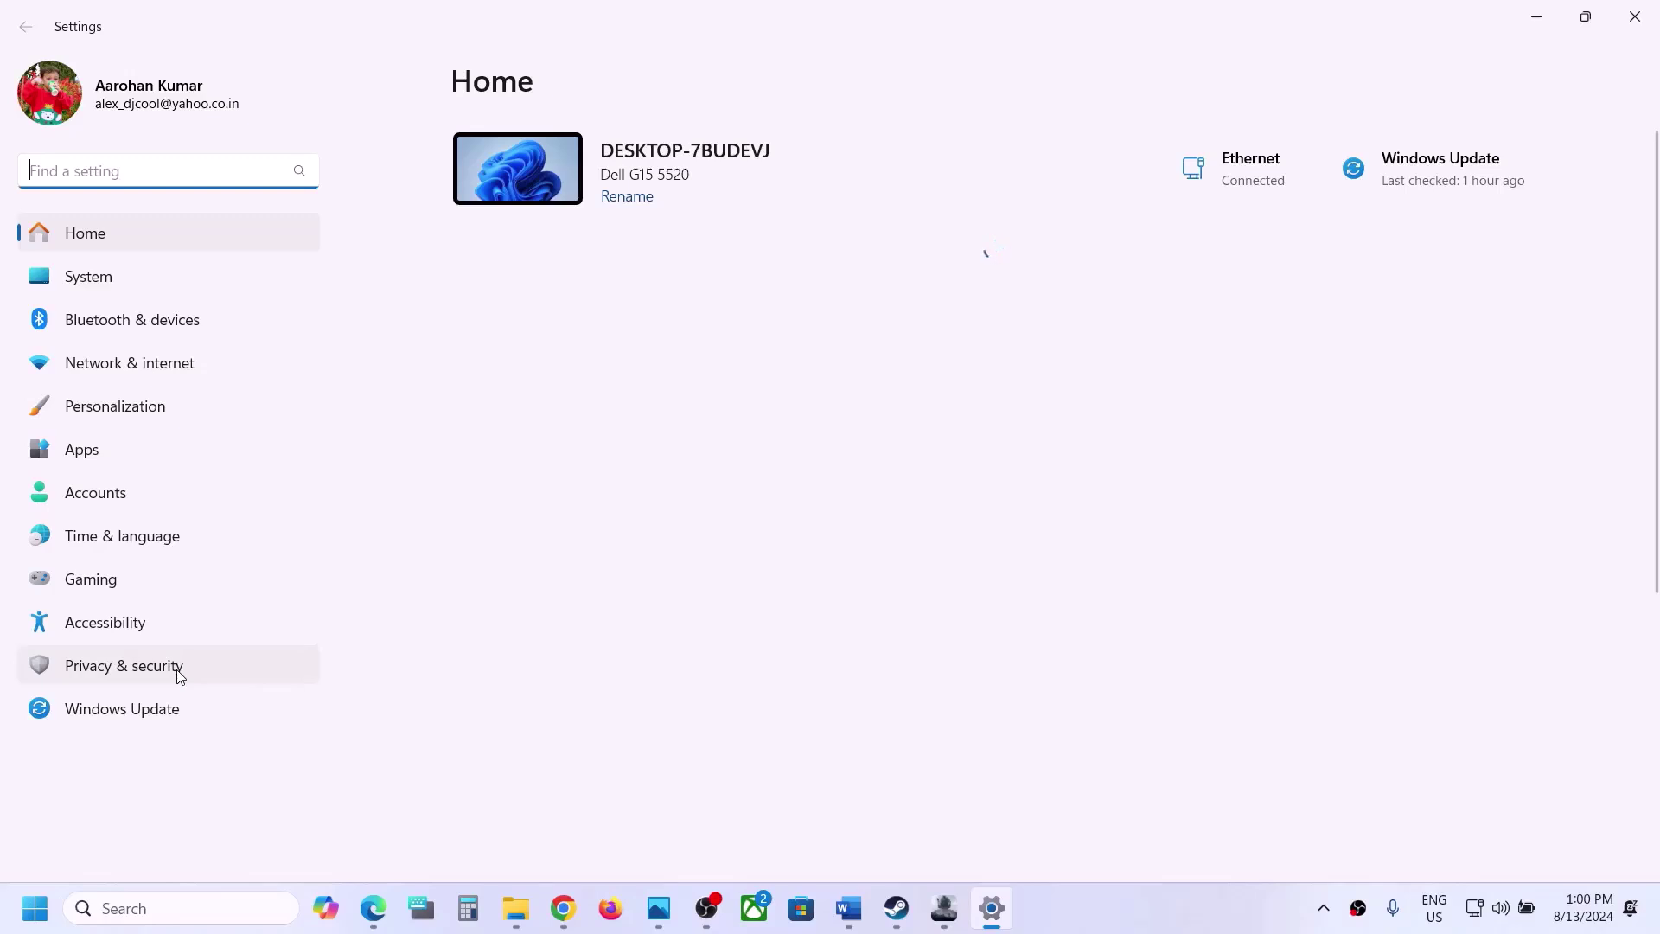
Step: Open the Windows Security page under Privacy & security in Windows Settings
click(208, 667)
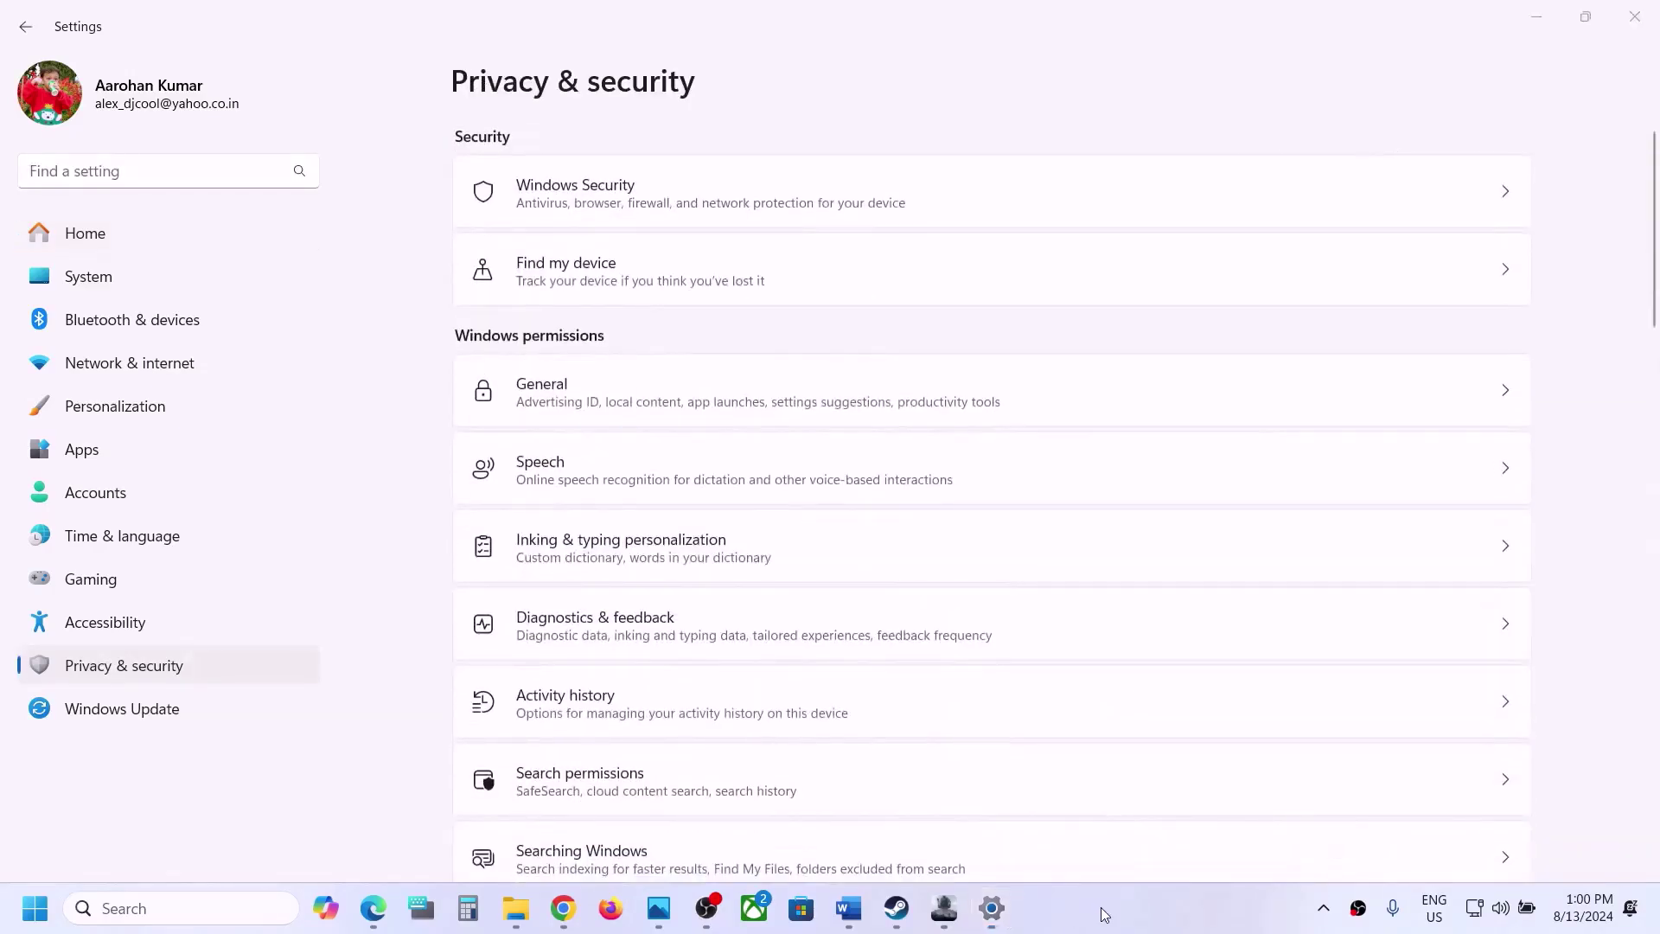
click(624, 200)
click(624, 200)
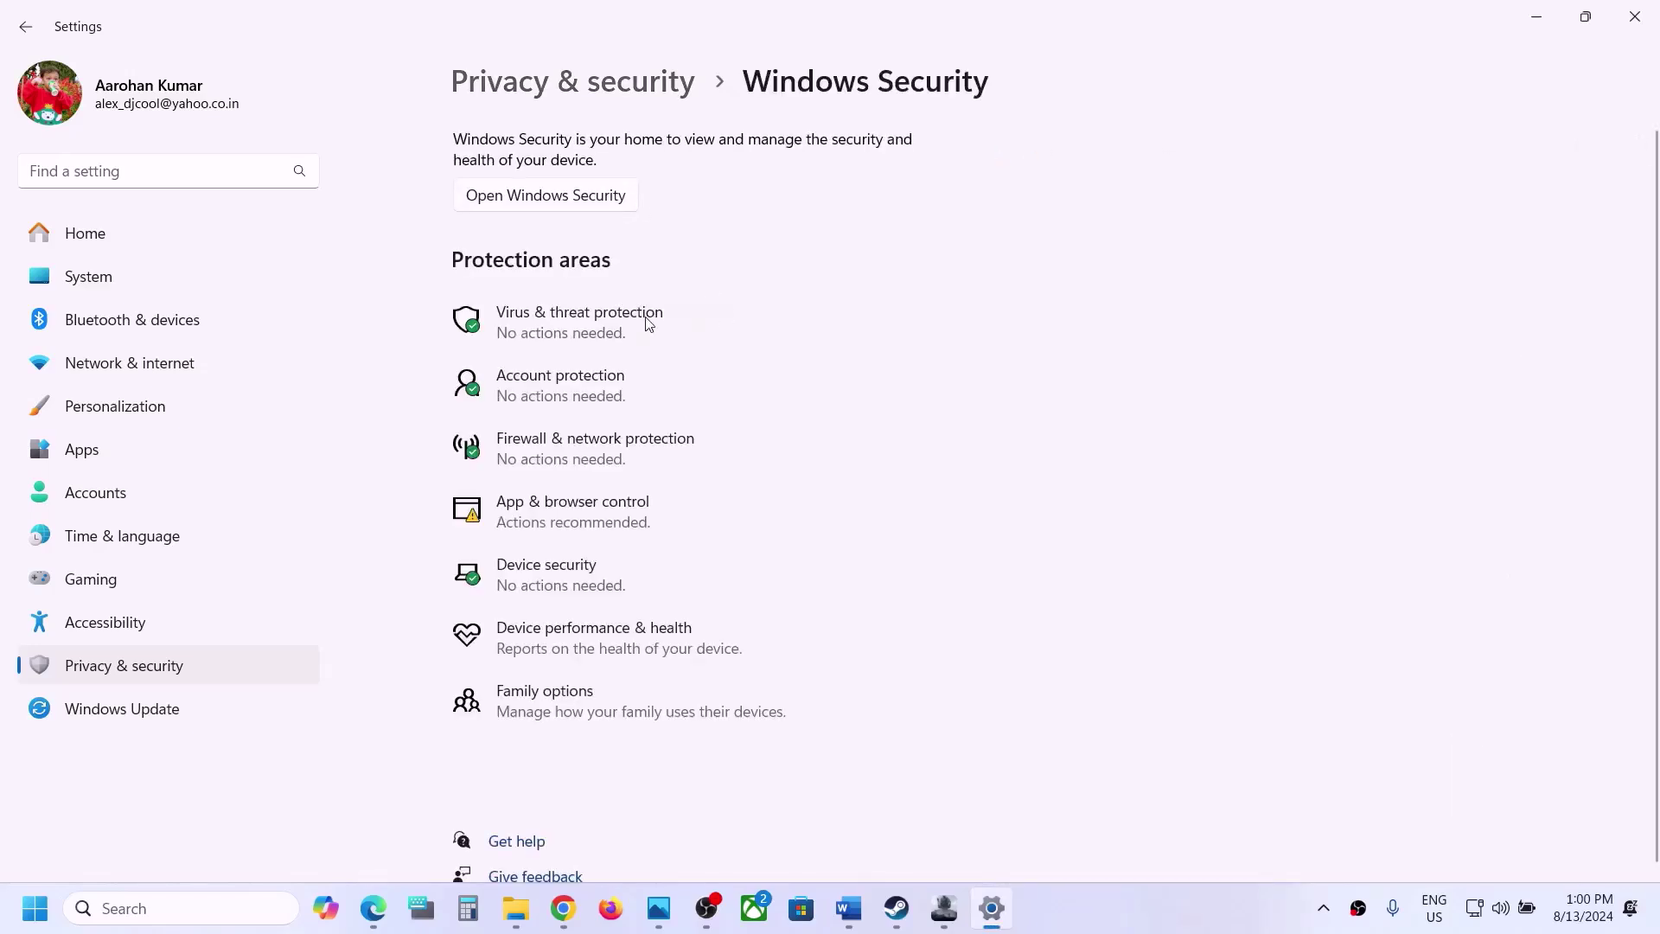
Step: Open the list of apps allowed through Controlled folder access under Ransomware protection in Virus & threat protection
click(649, 322)
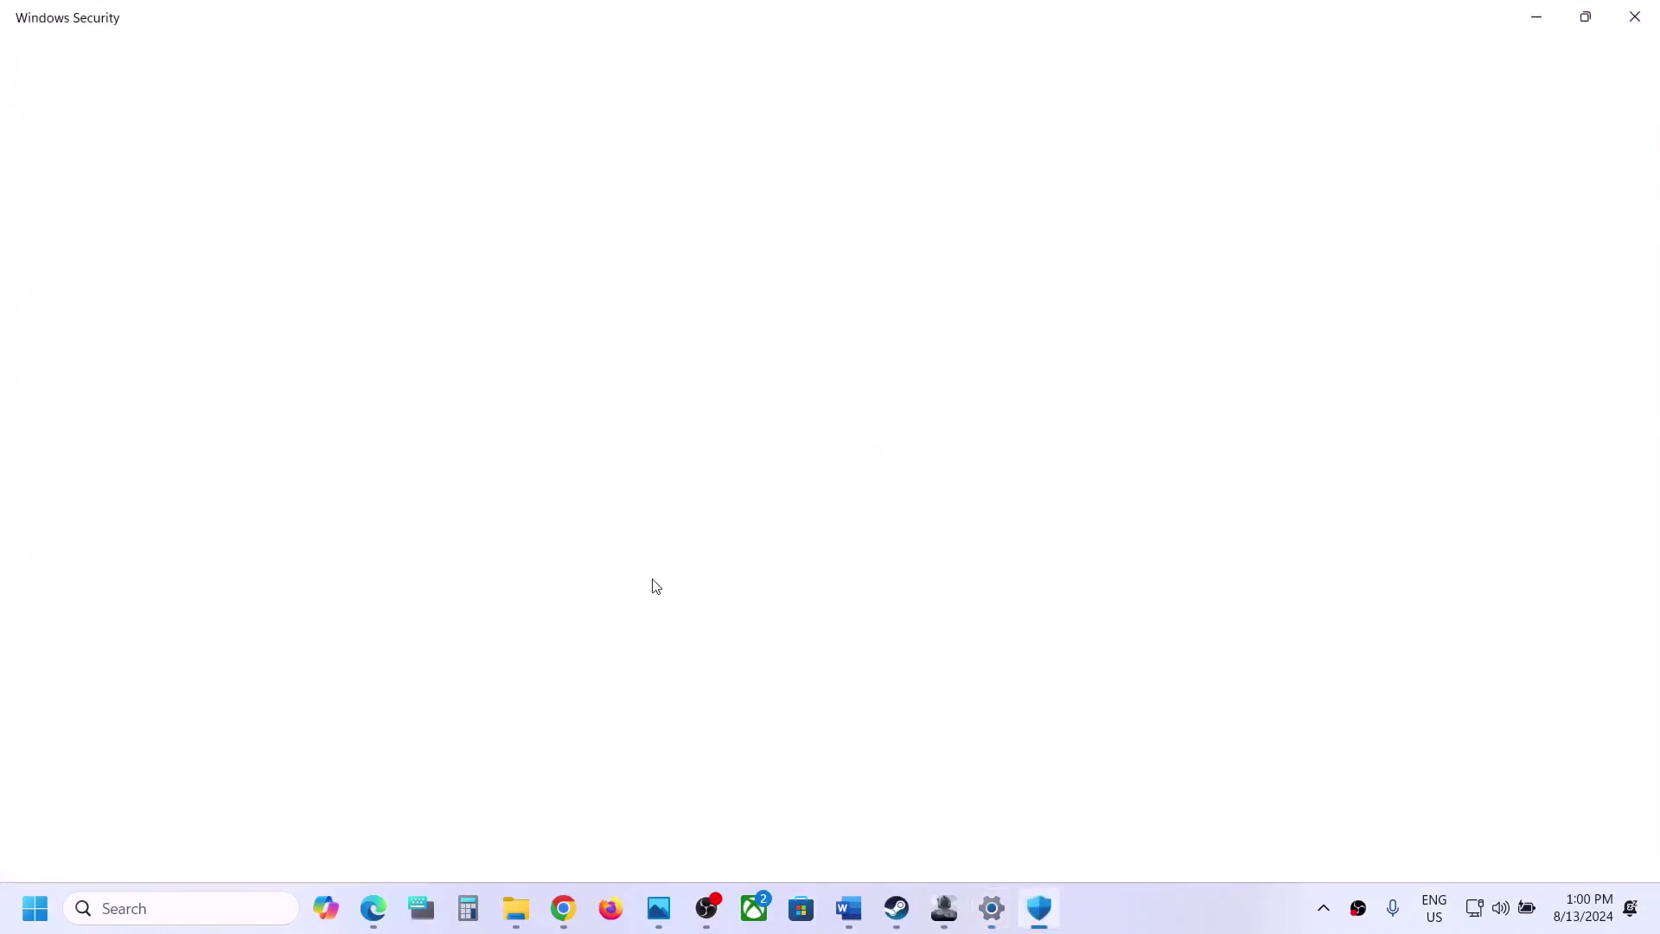
scroll(652, 585, down, 3)
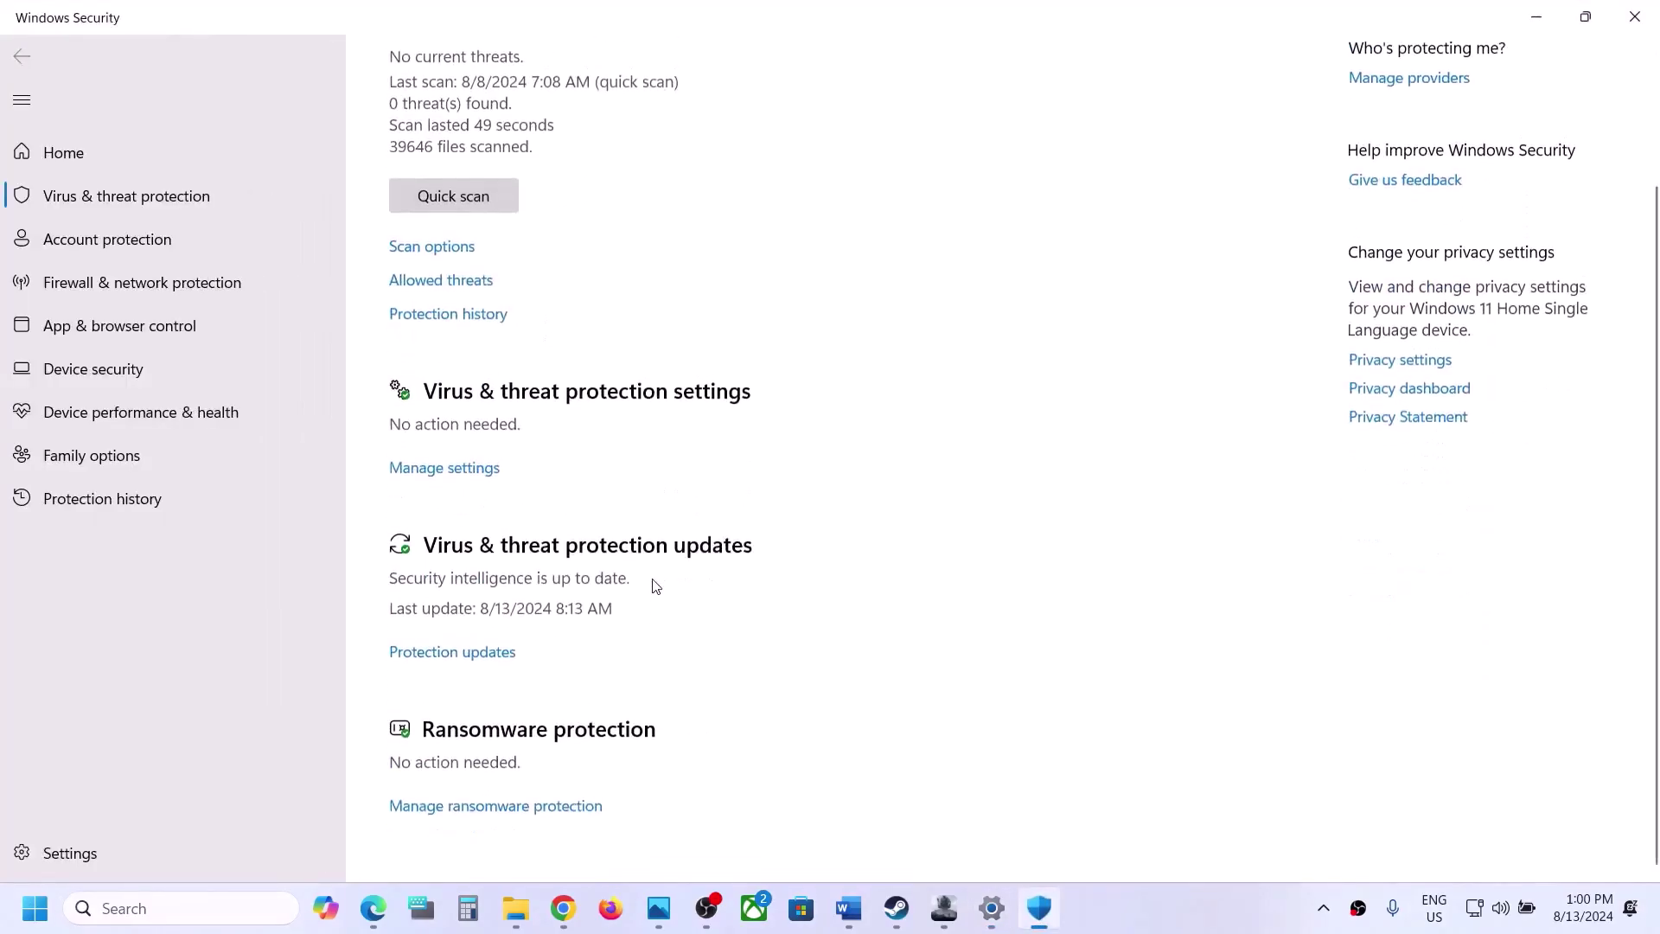
click(531, 810)
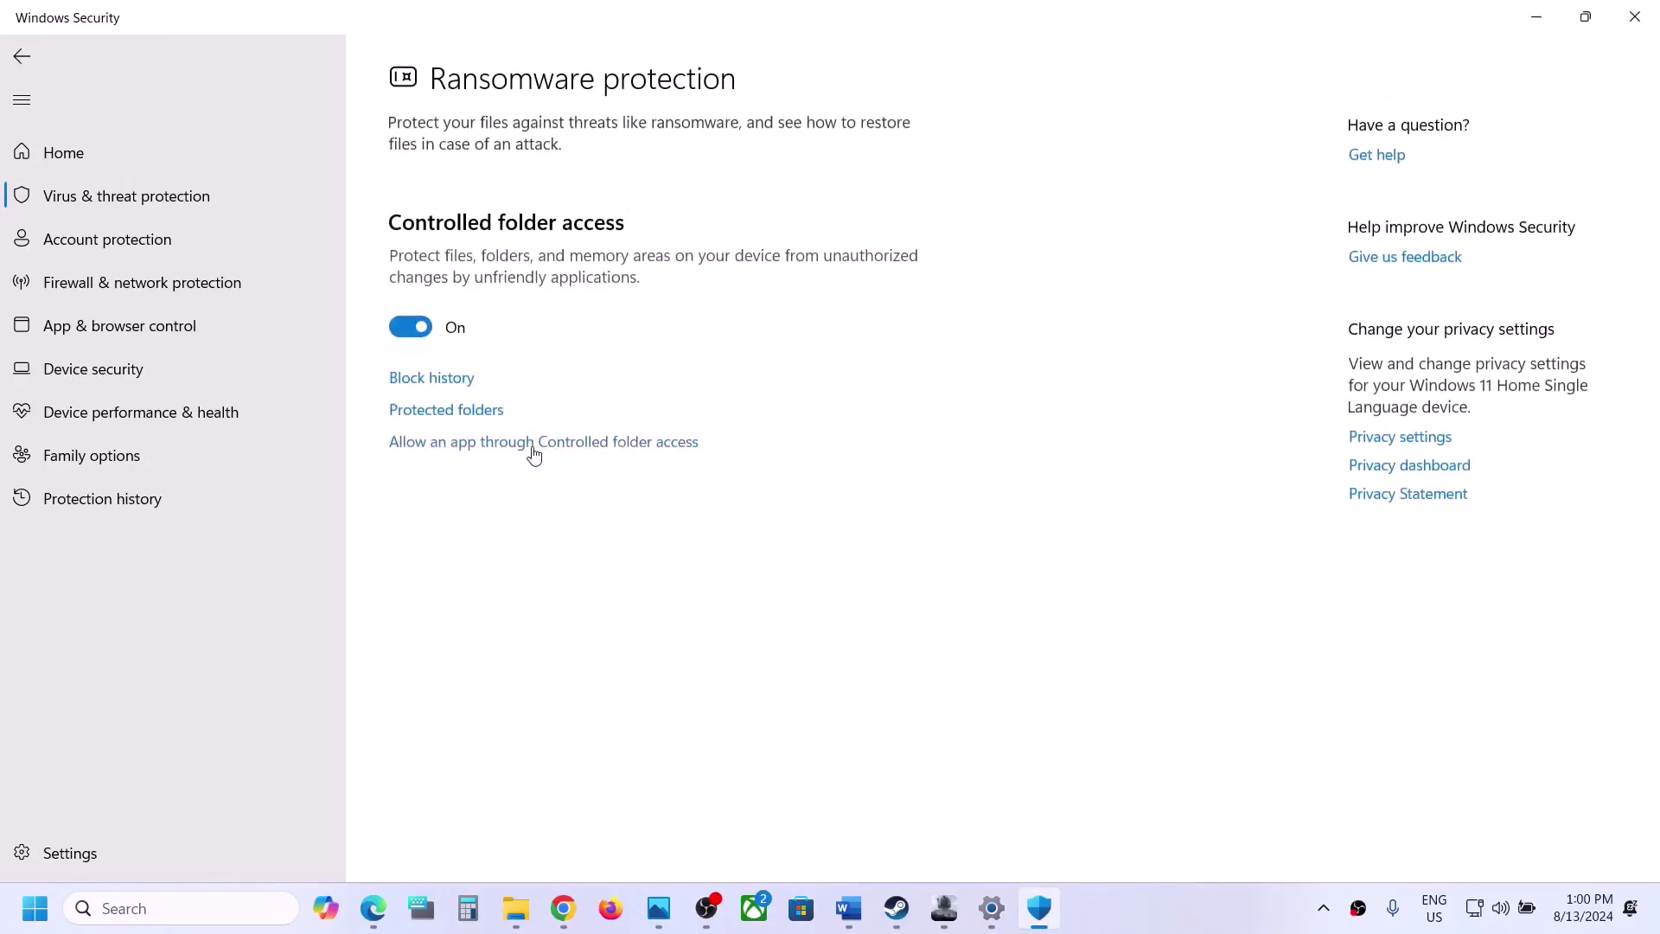
click(533, 448)
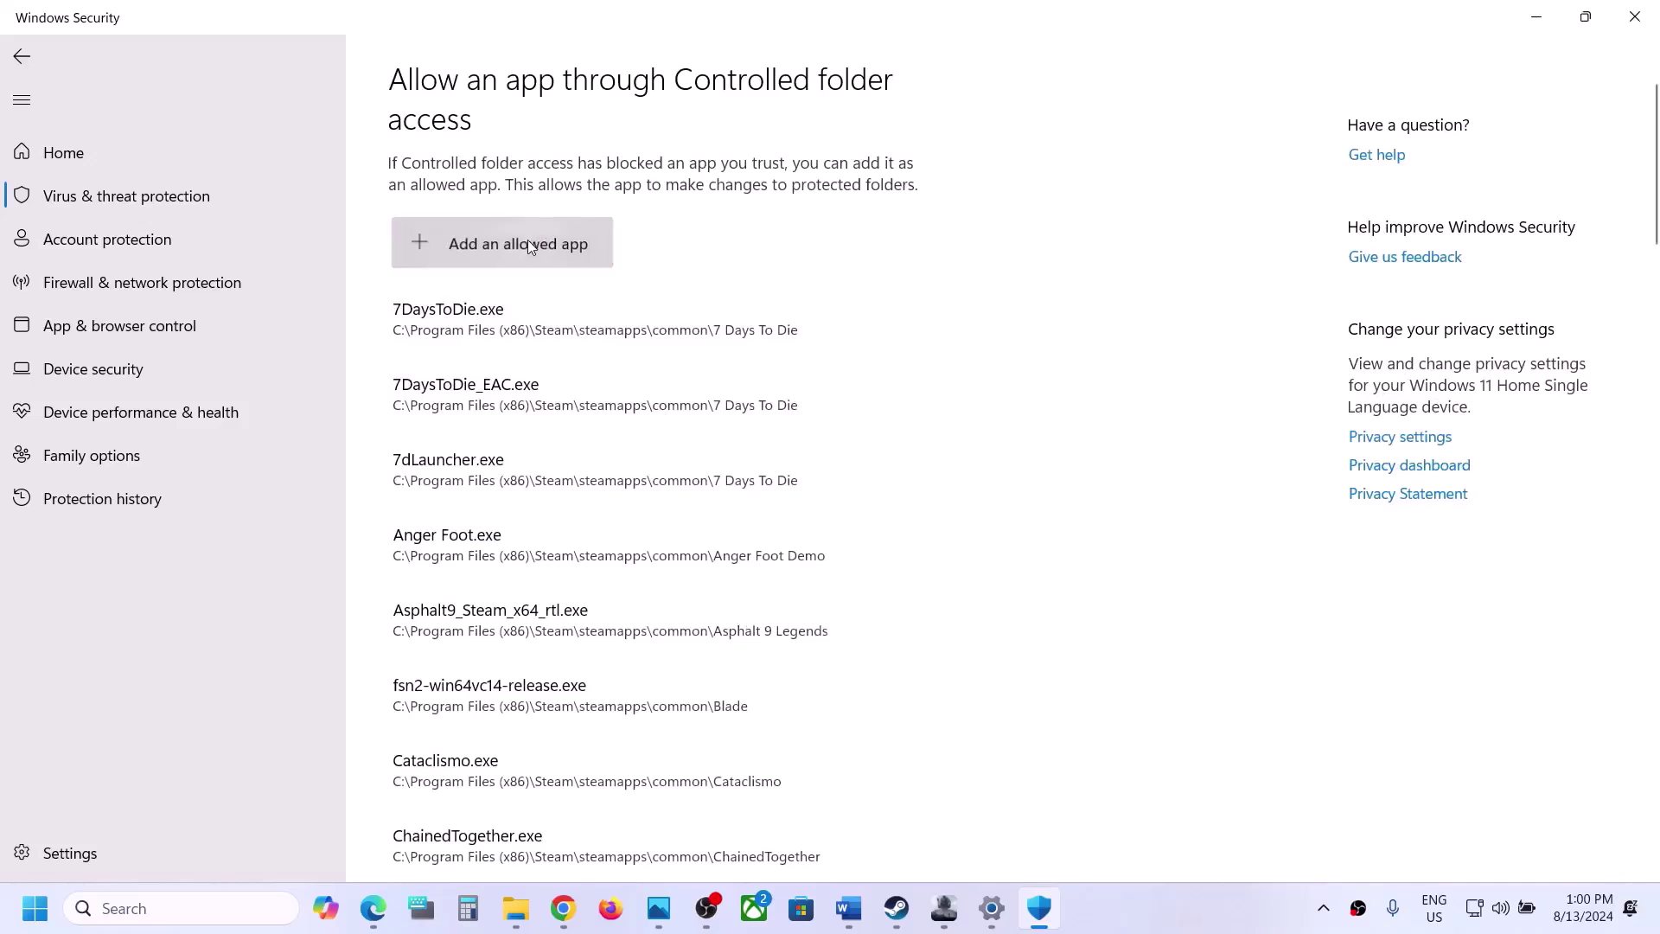
Step: Add UAGame from C:\Arena Breakout Infinite\ABInfinite\Binaries\Win64 as an app allowed through Controlled folder access
click(527, 243)
click(497, 330)
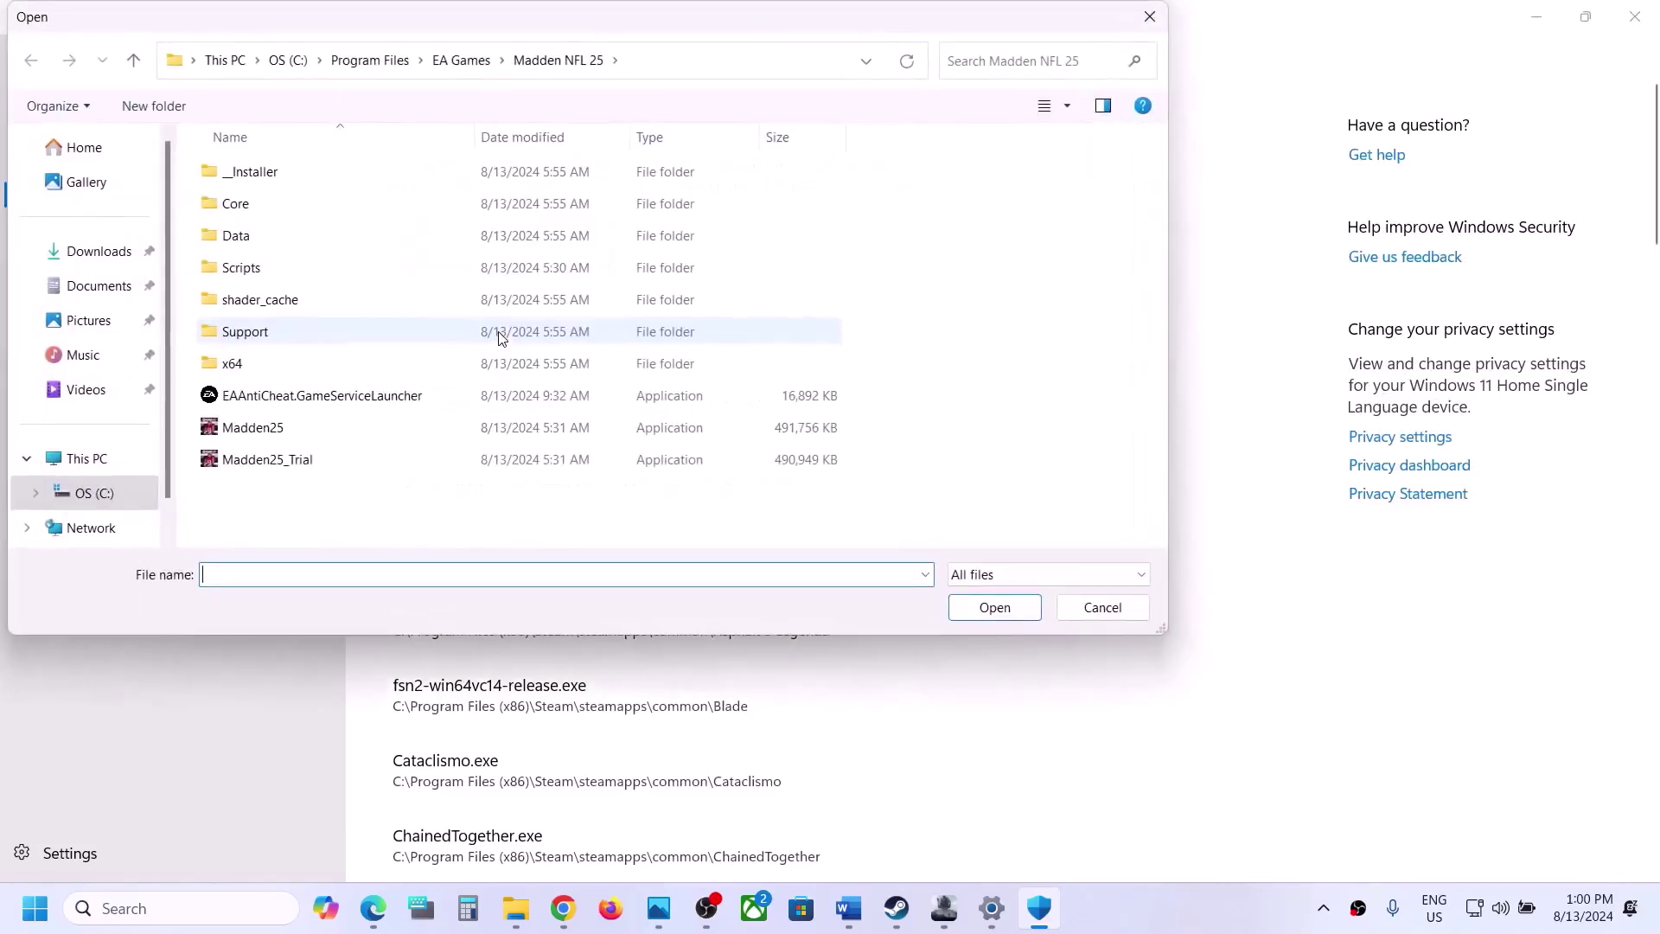
click(102, 460)
double_click(351, 200)
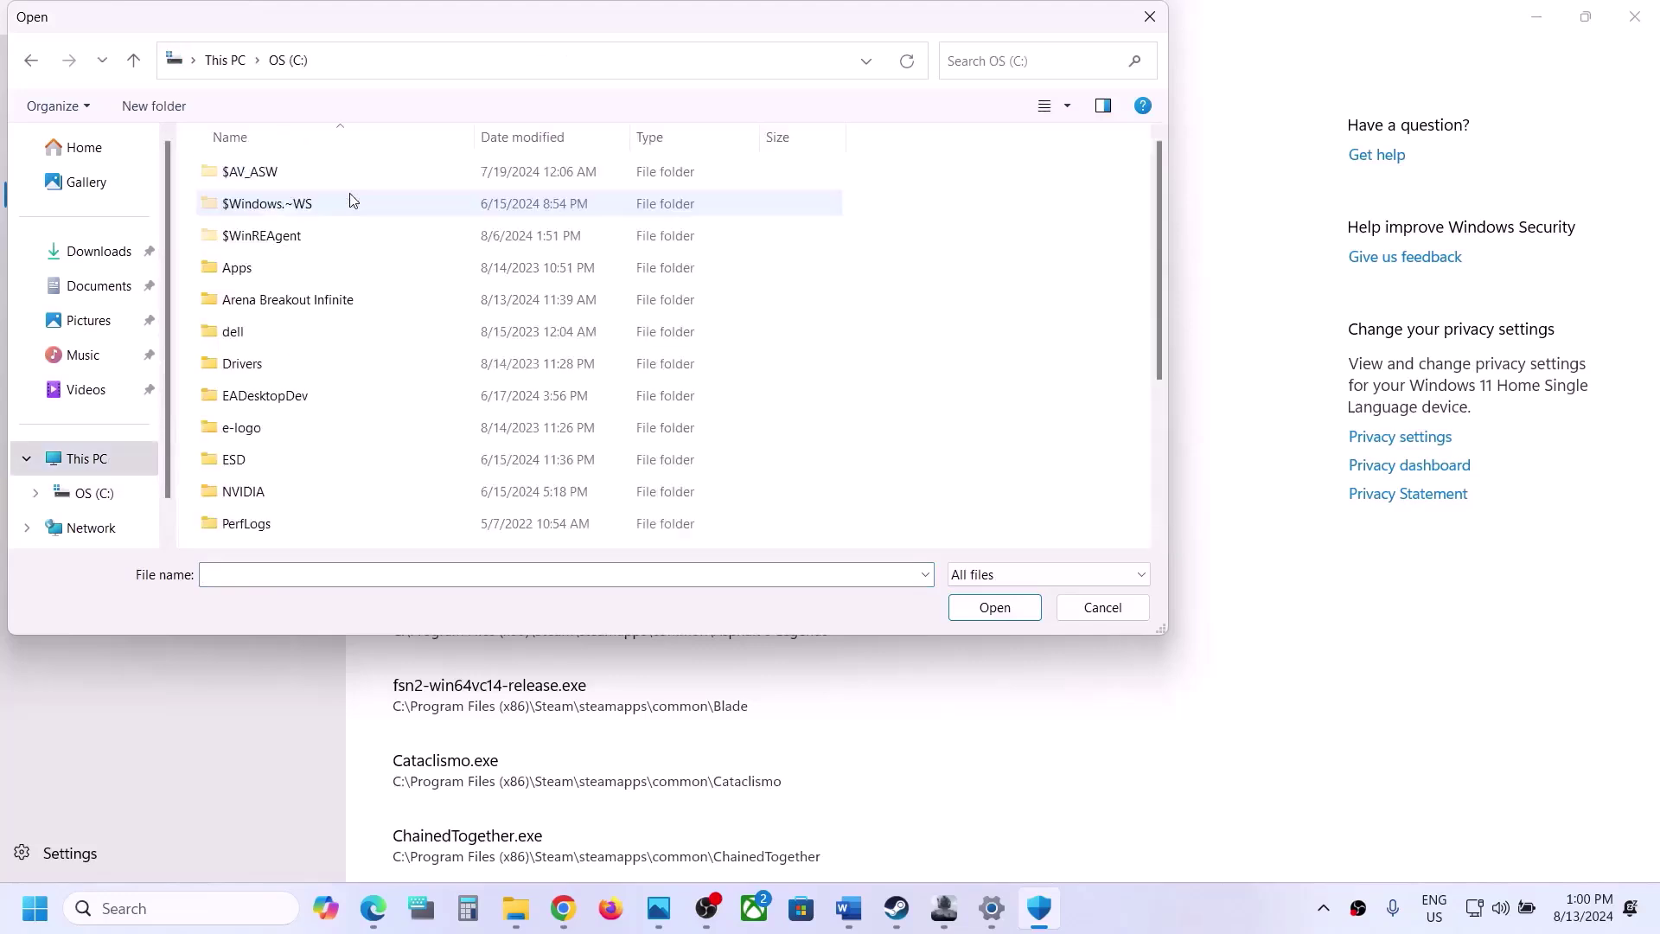
double_click(360, 308)
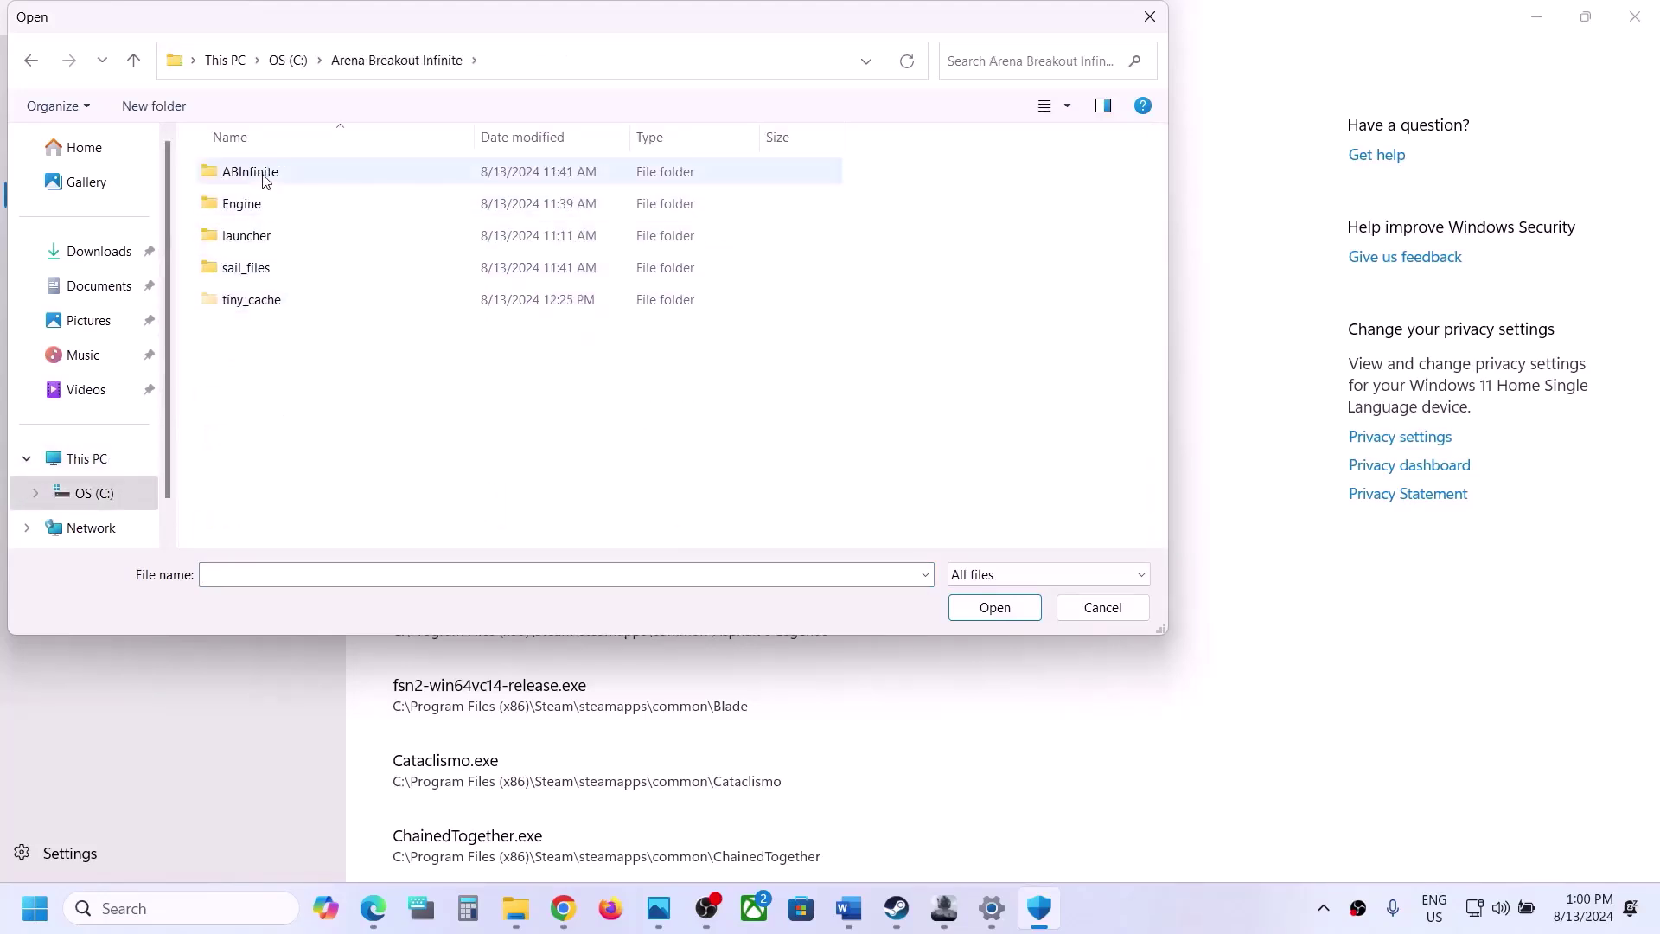
double_click(265, 179)
double_click(273, 180)
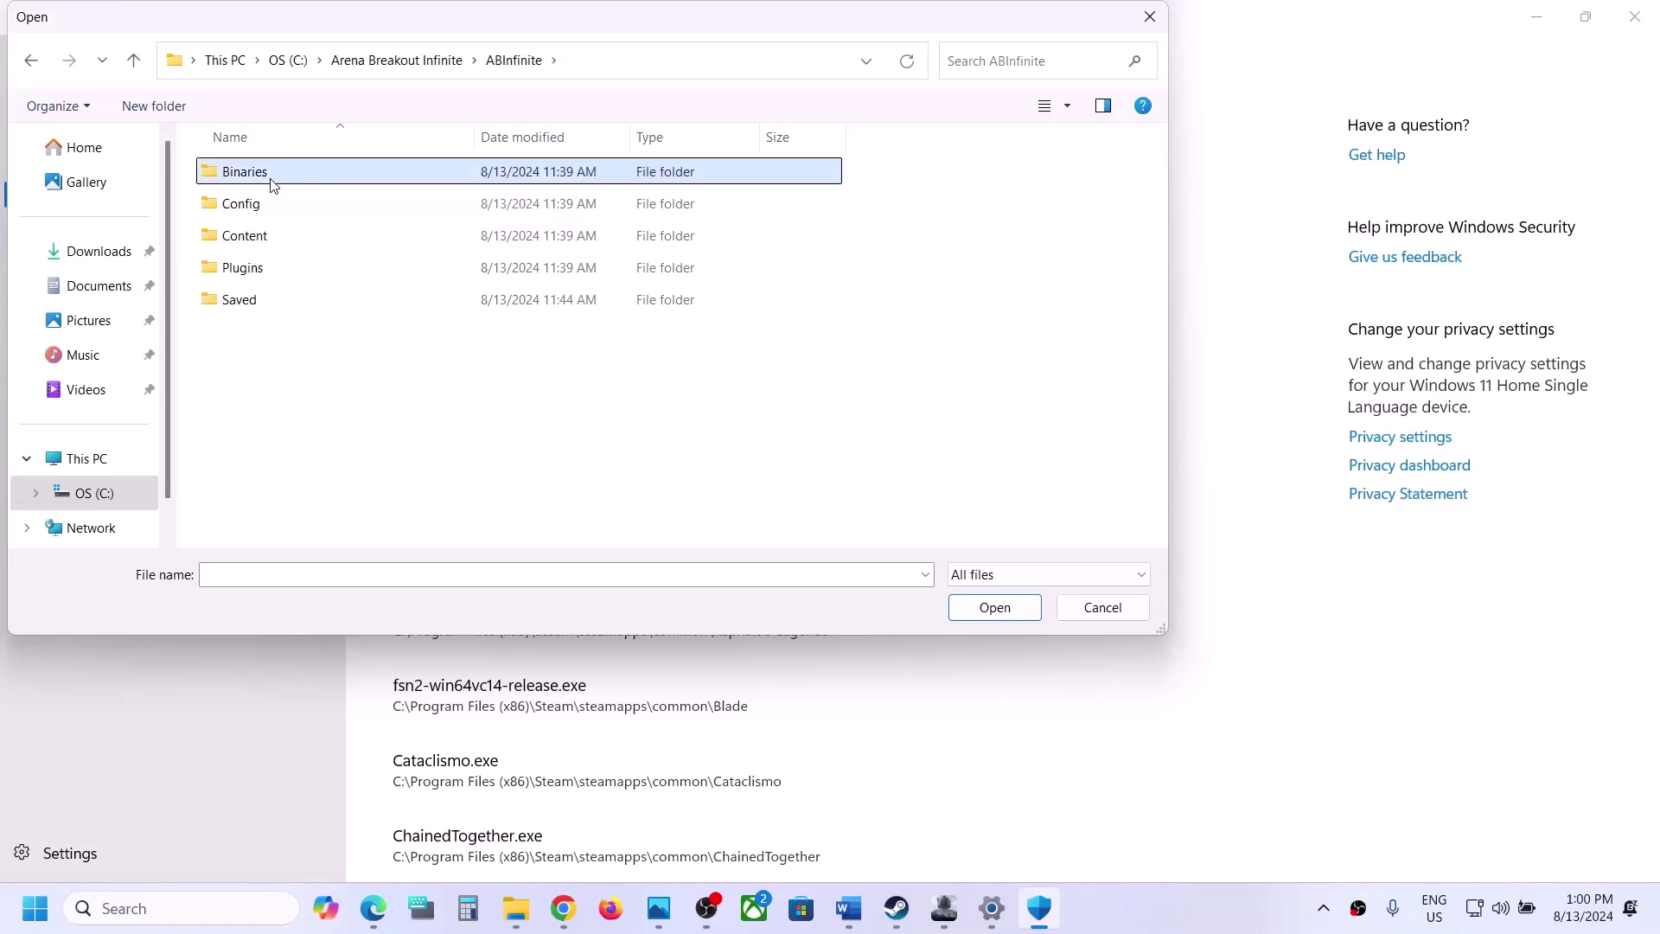
double_click(246, 208)
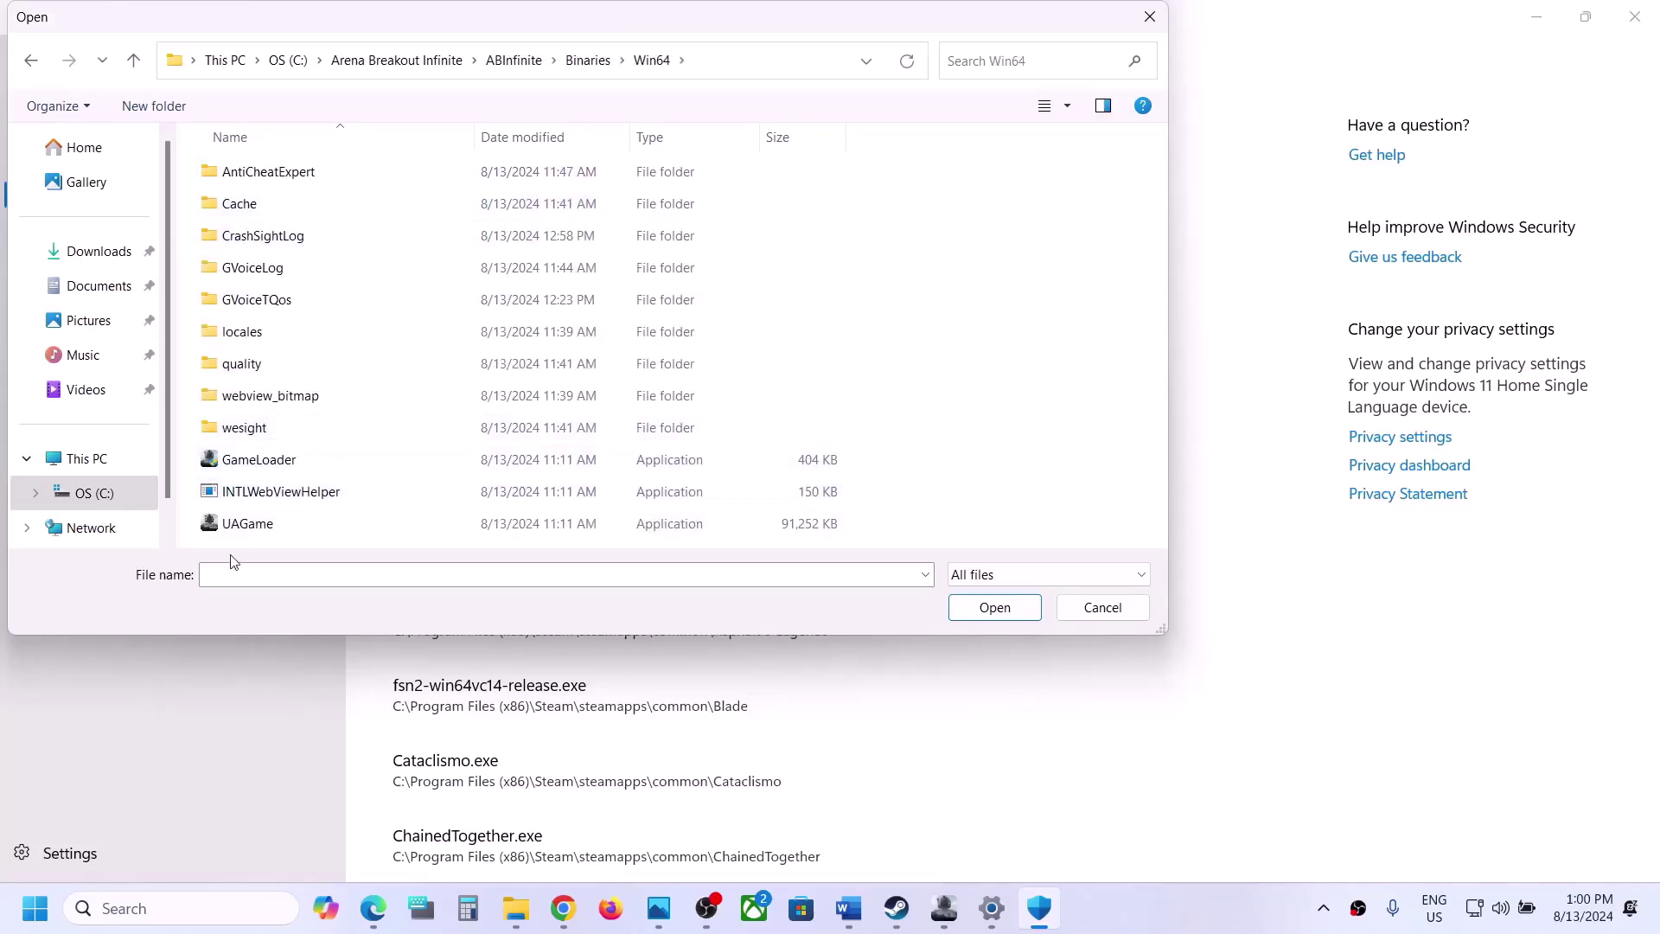
click(253, 519)
click(956, 615)
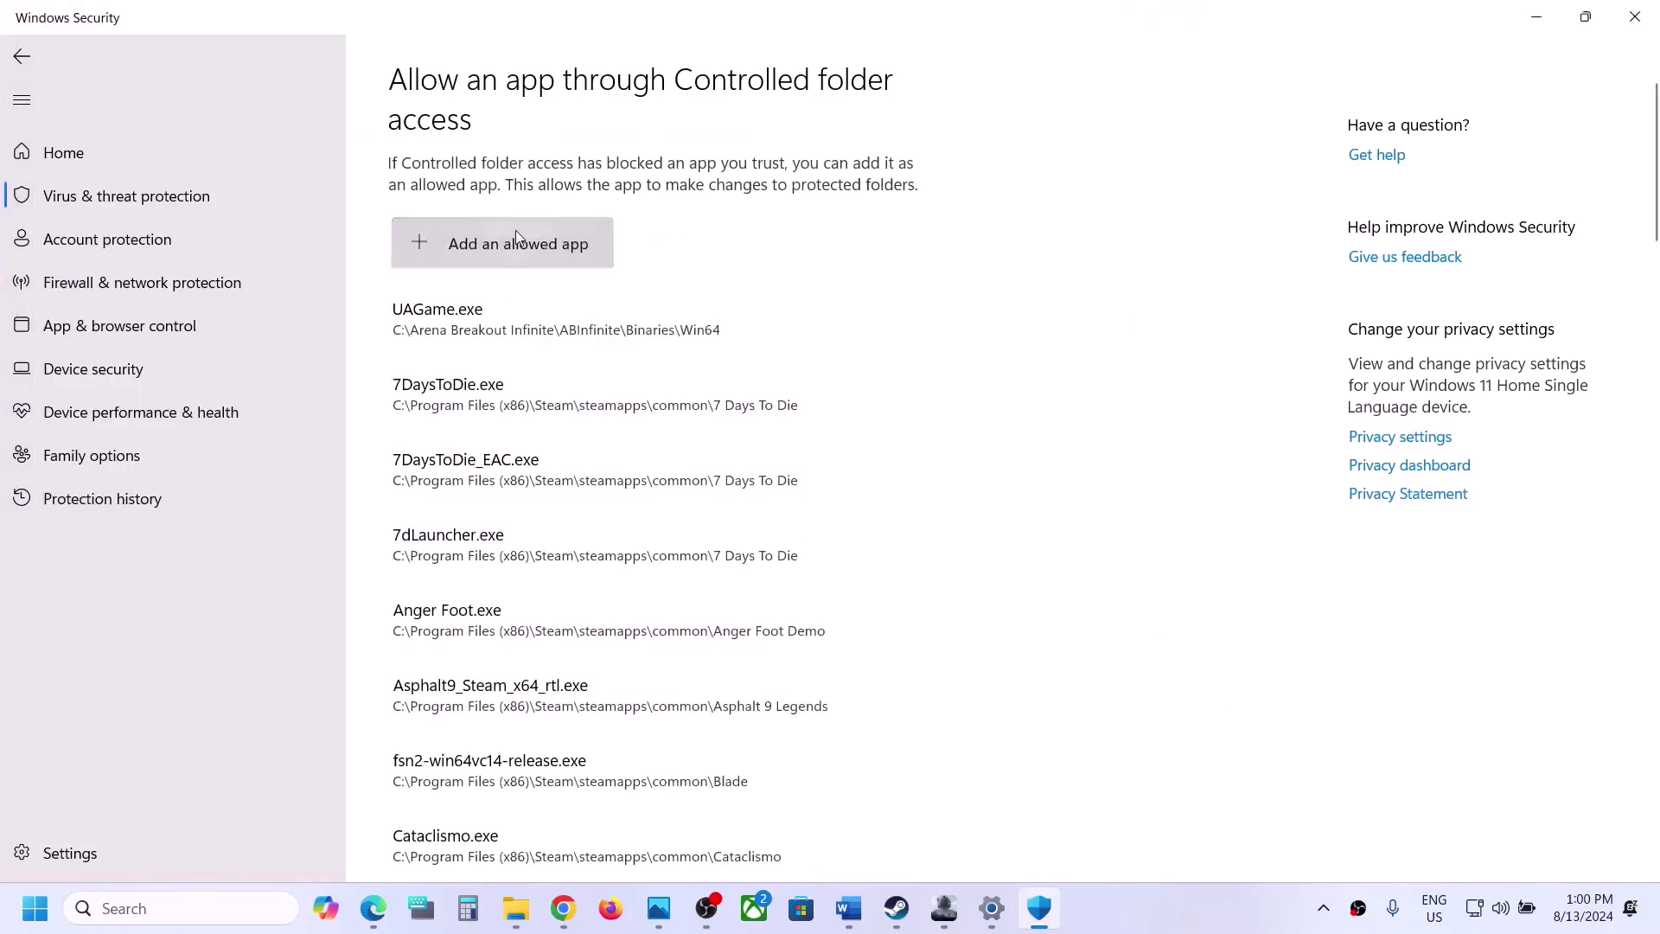
Step: Add GameLoader from the same Win64 folder as an app allowed through Controlled folder access
click(515, 230)
click(490, 325)
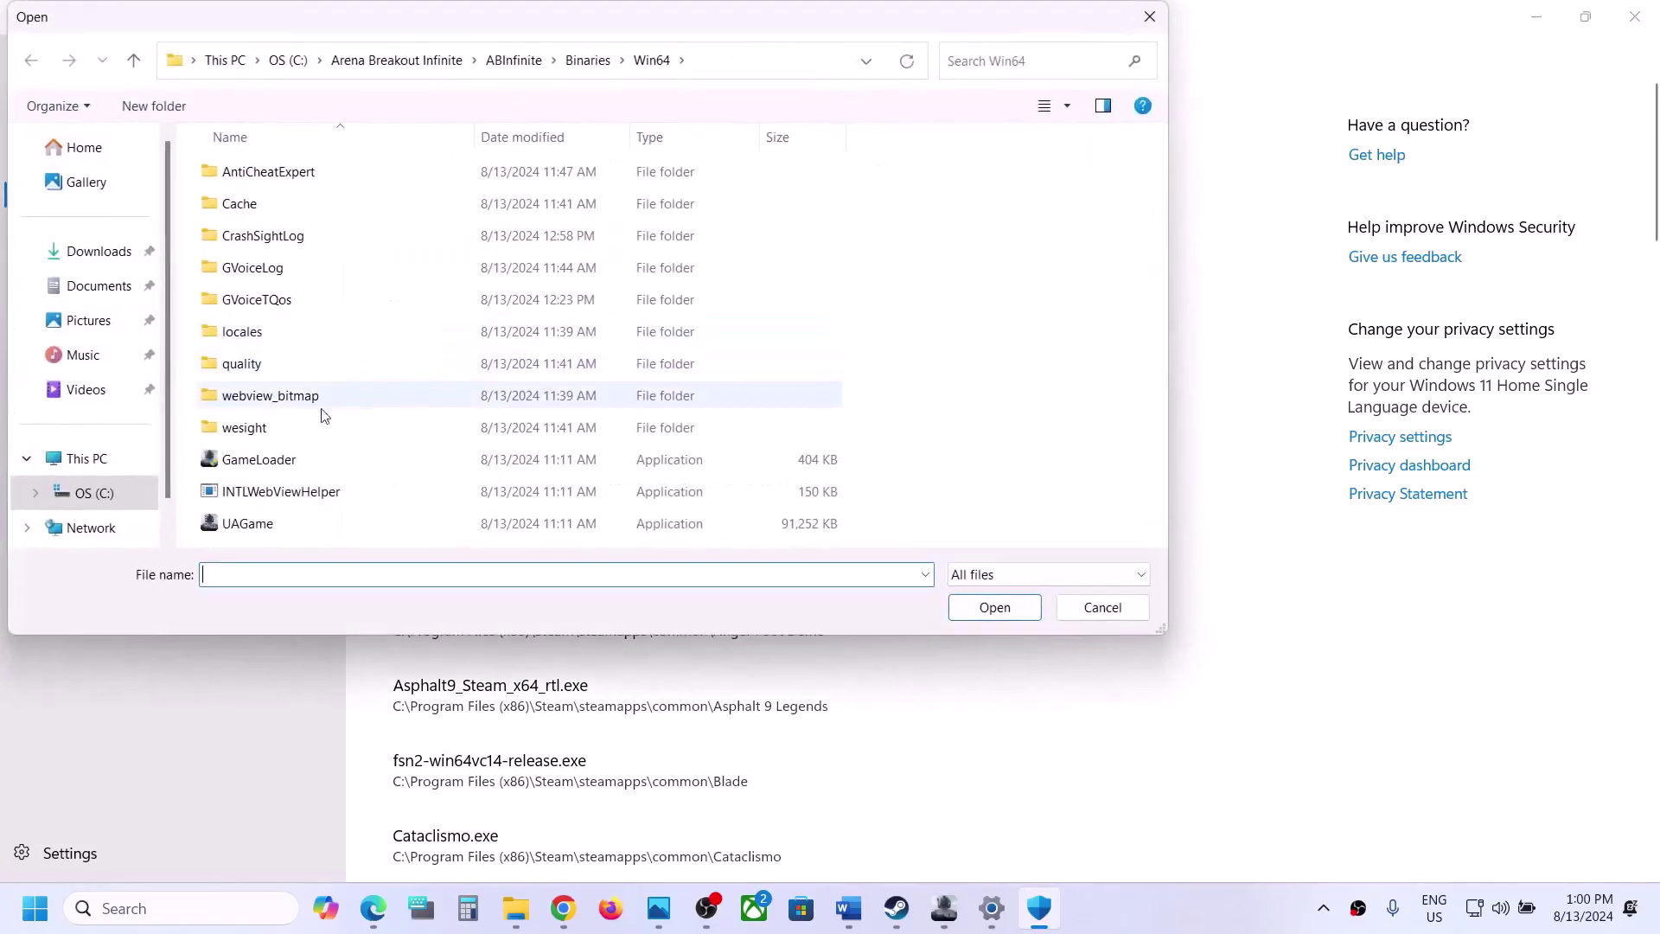
click(259, 465)
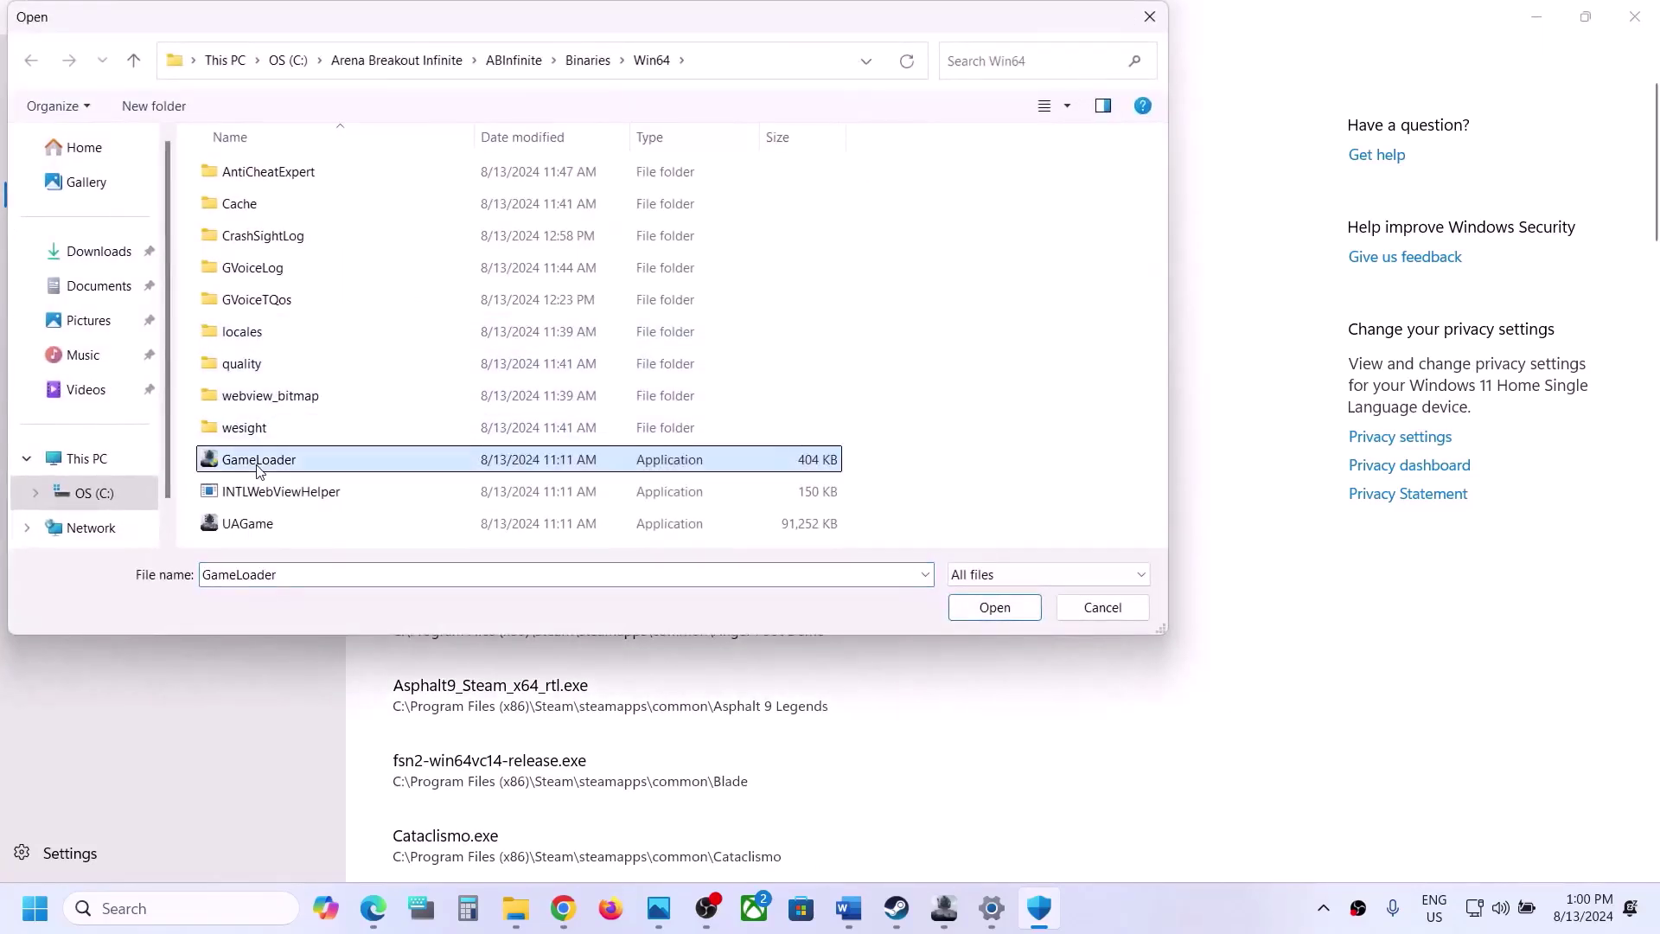
click(987, 606)
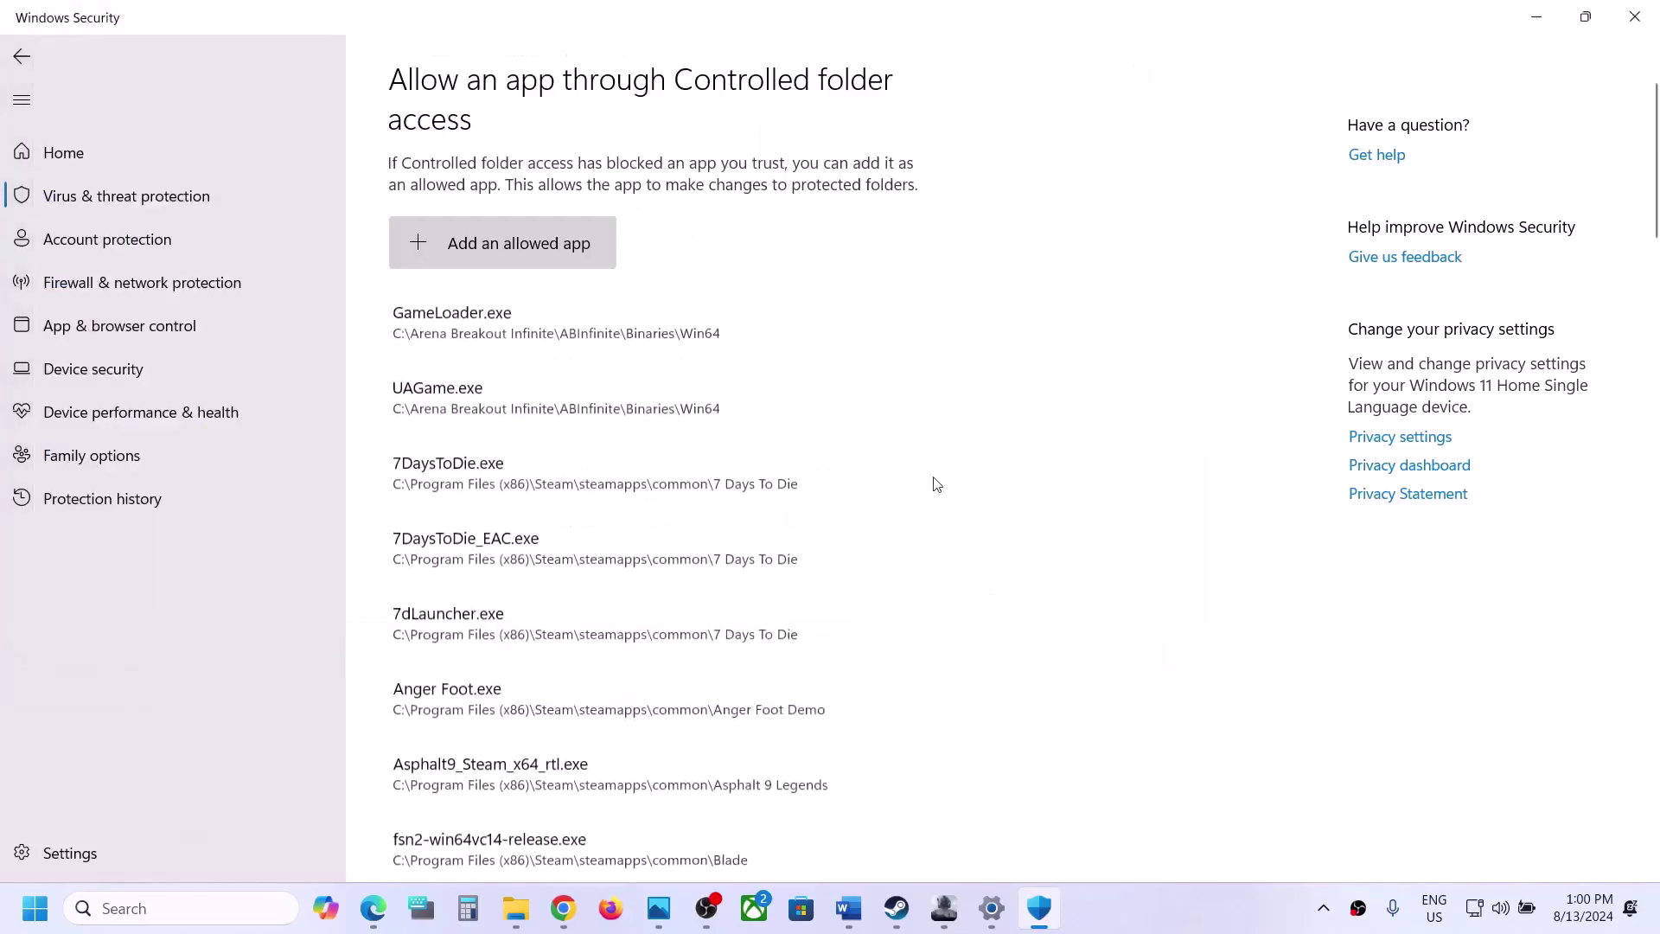
Step: Check the Engine\Binaries folder of Arena Breakout Infinite for another executable to allow, and close the file picker without choosing one
click(546, 244)
click(508, 332)
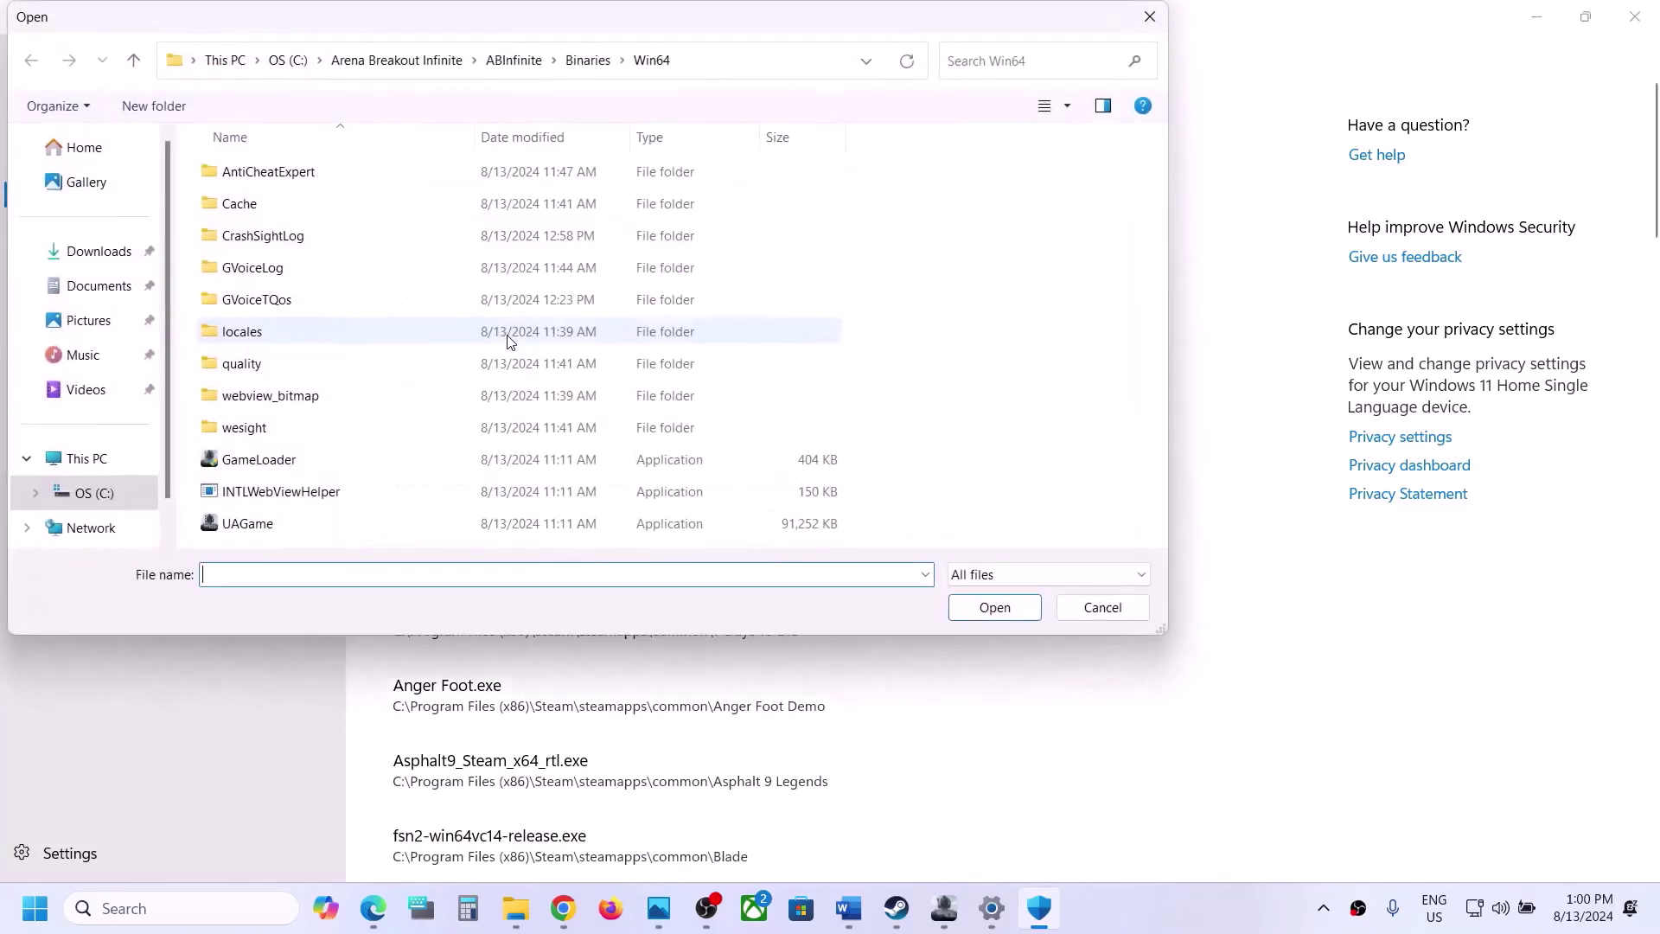
click(141, 69)
click(134, 60)
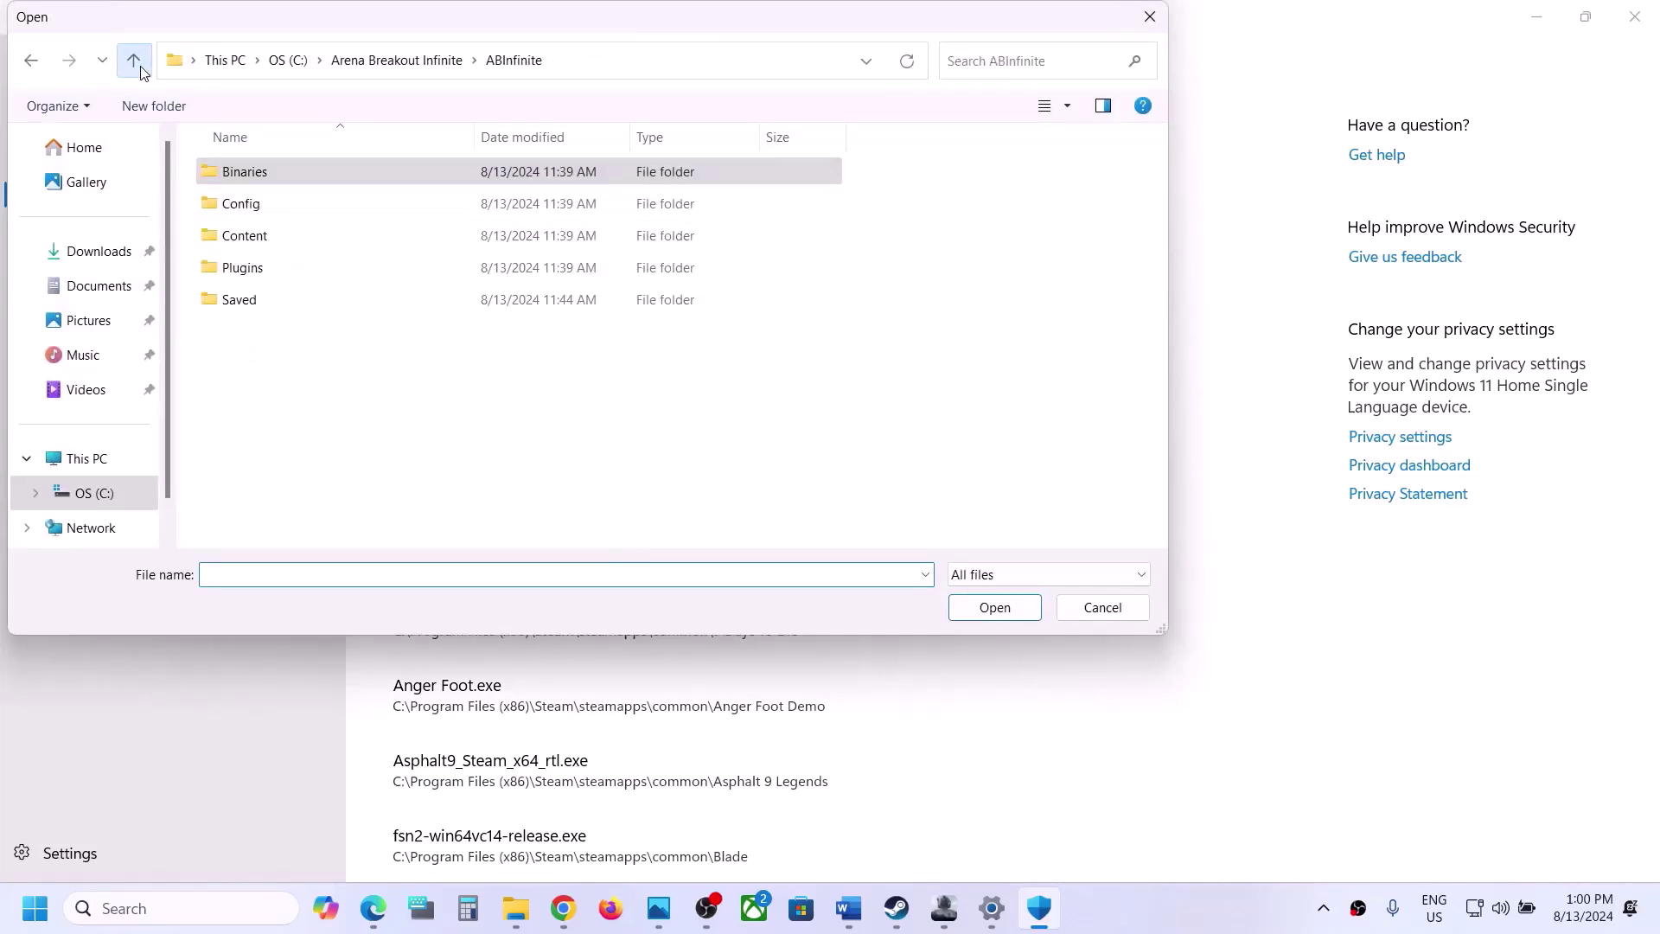
click(134, 60)
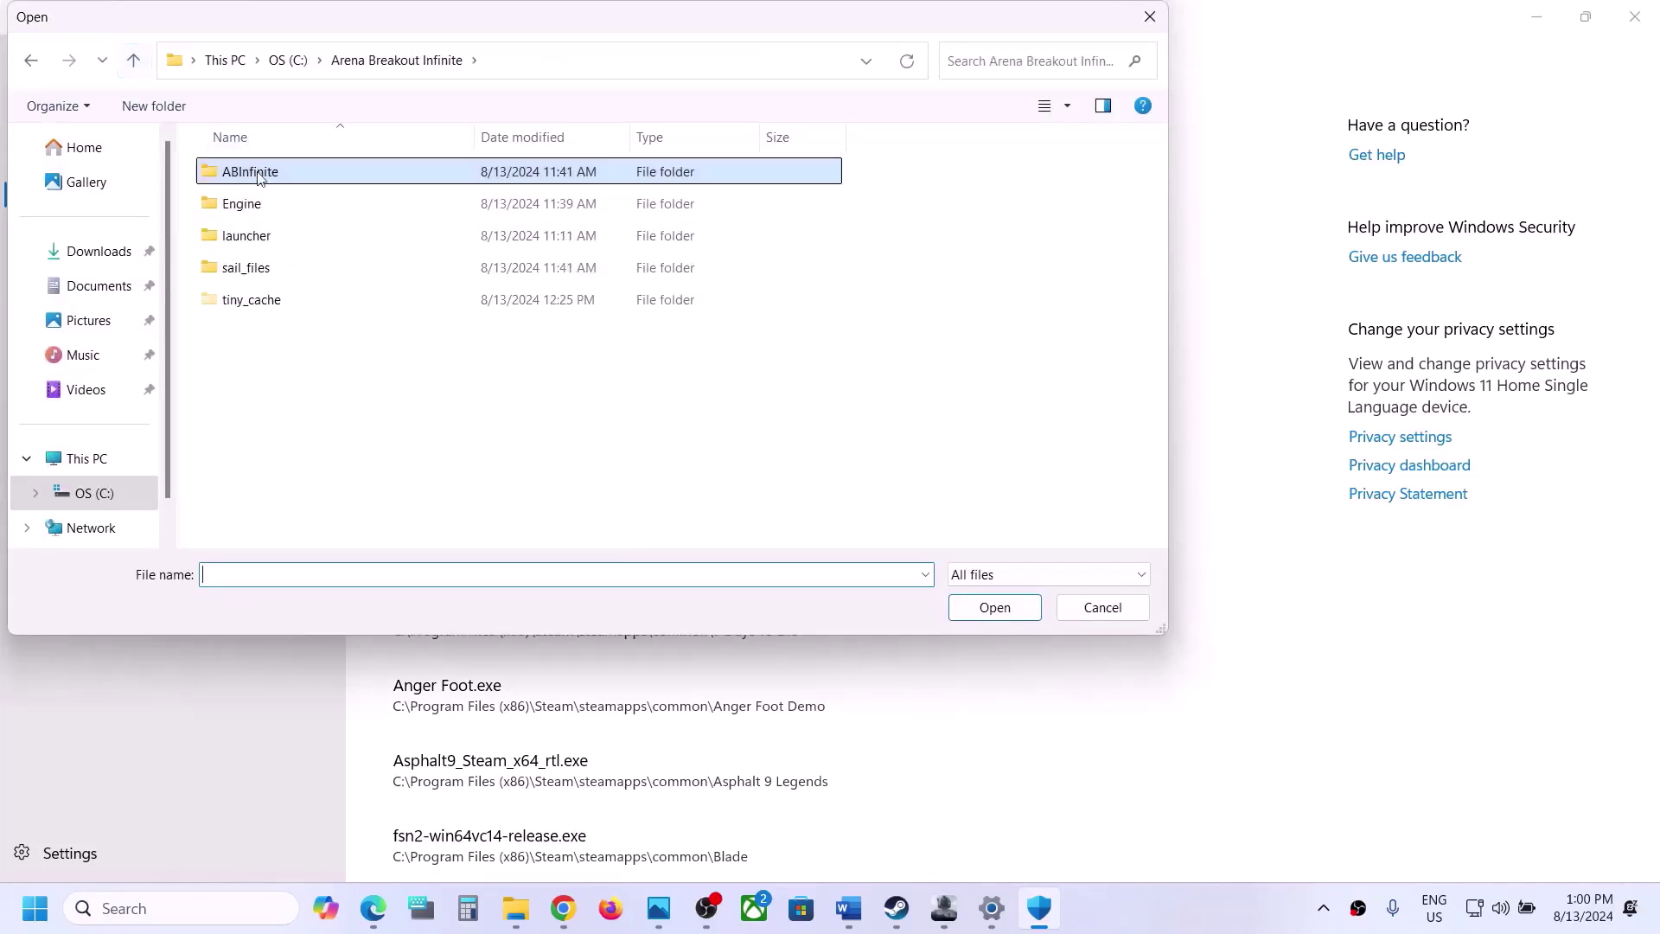
double_click(256, 210)
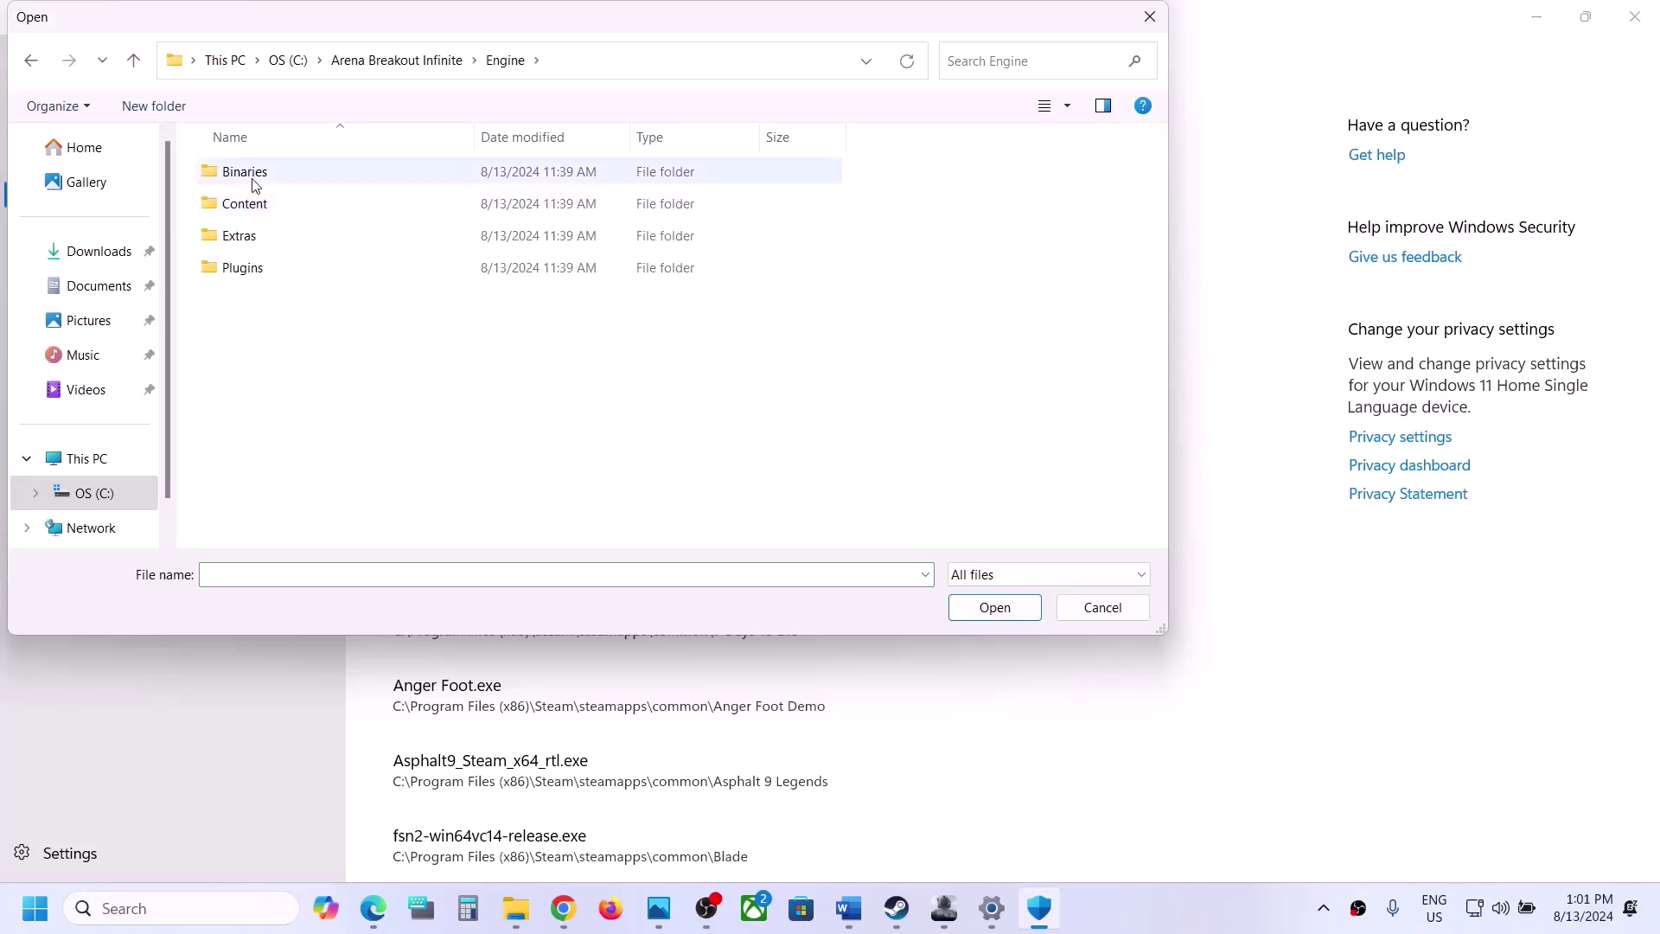
double_click(251, 172)
click(253, 181)
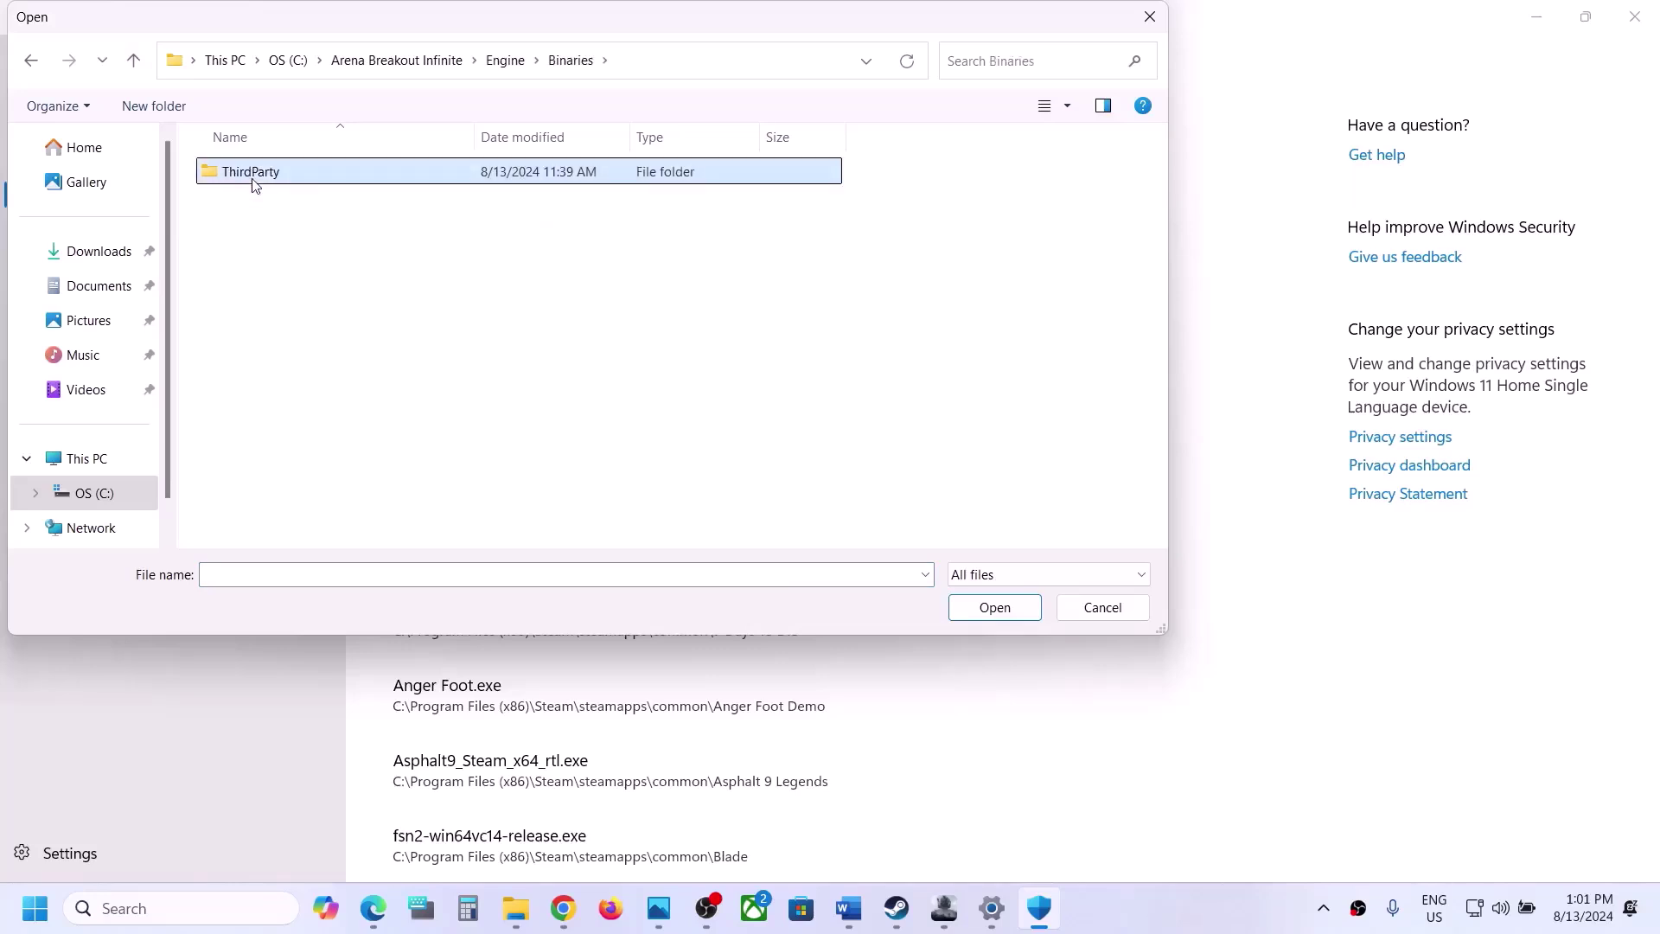
click(133, 61)
click(133, 60)
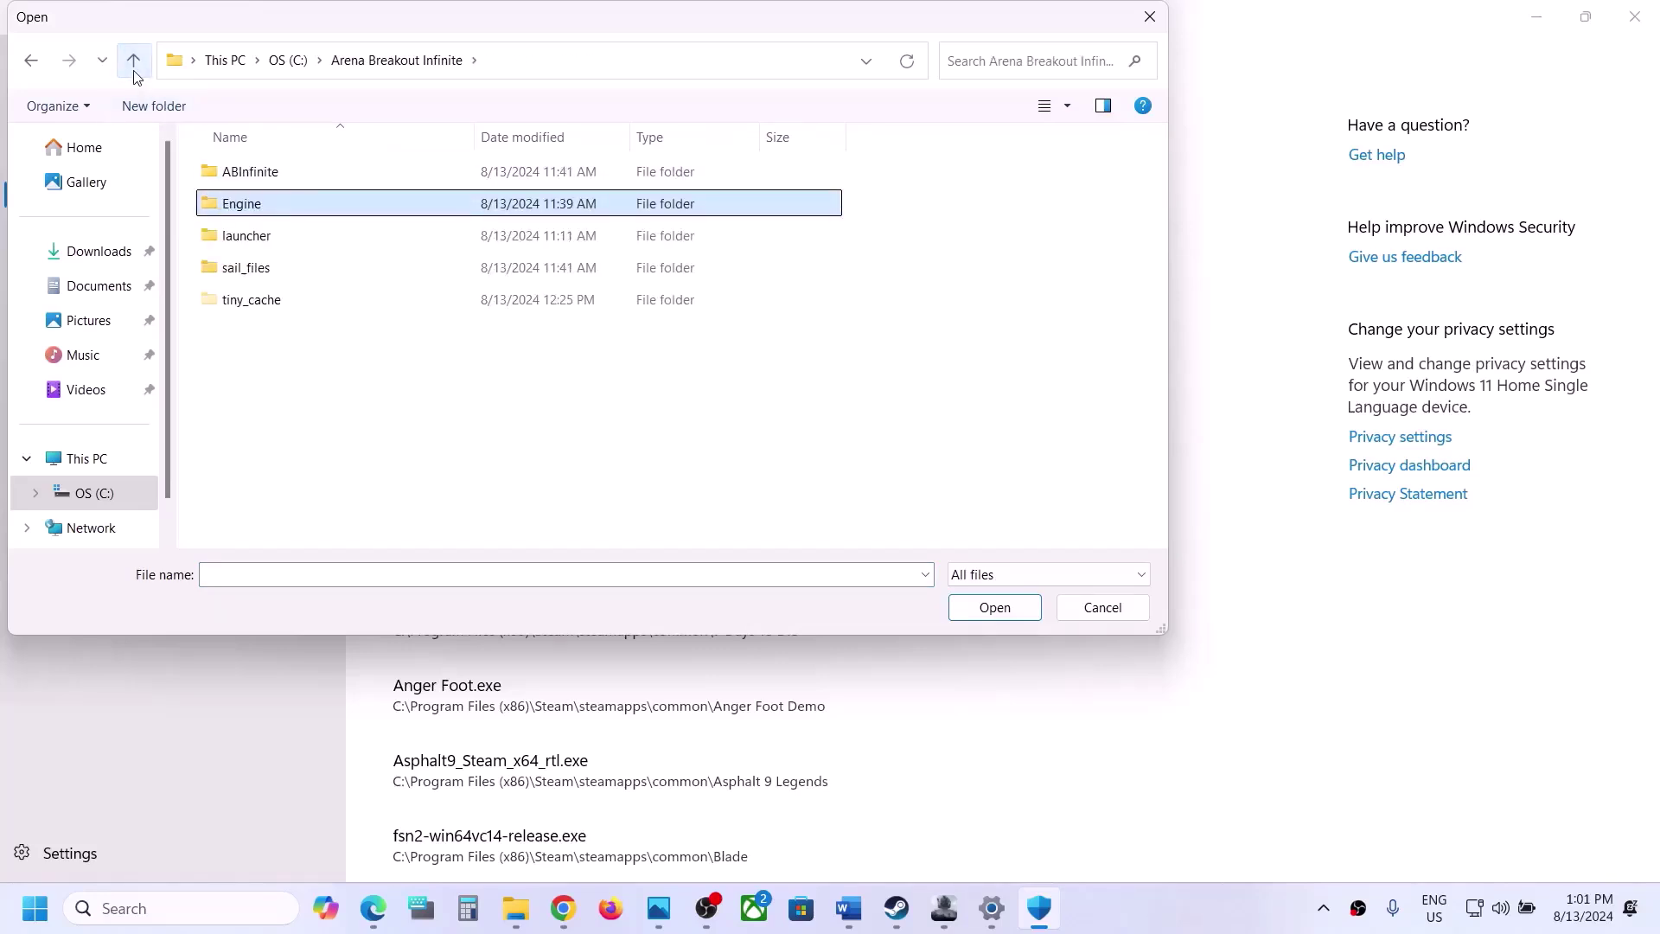
click(133, 60)
click(1149, 17)
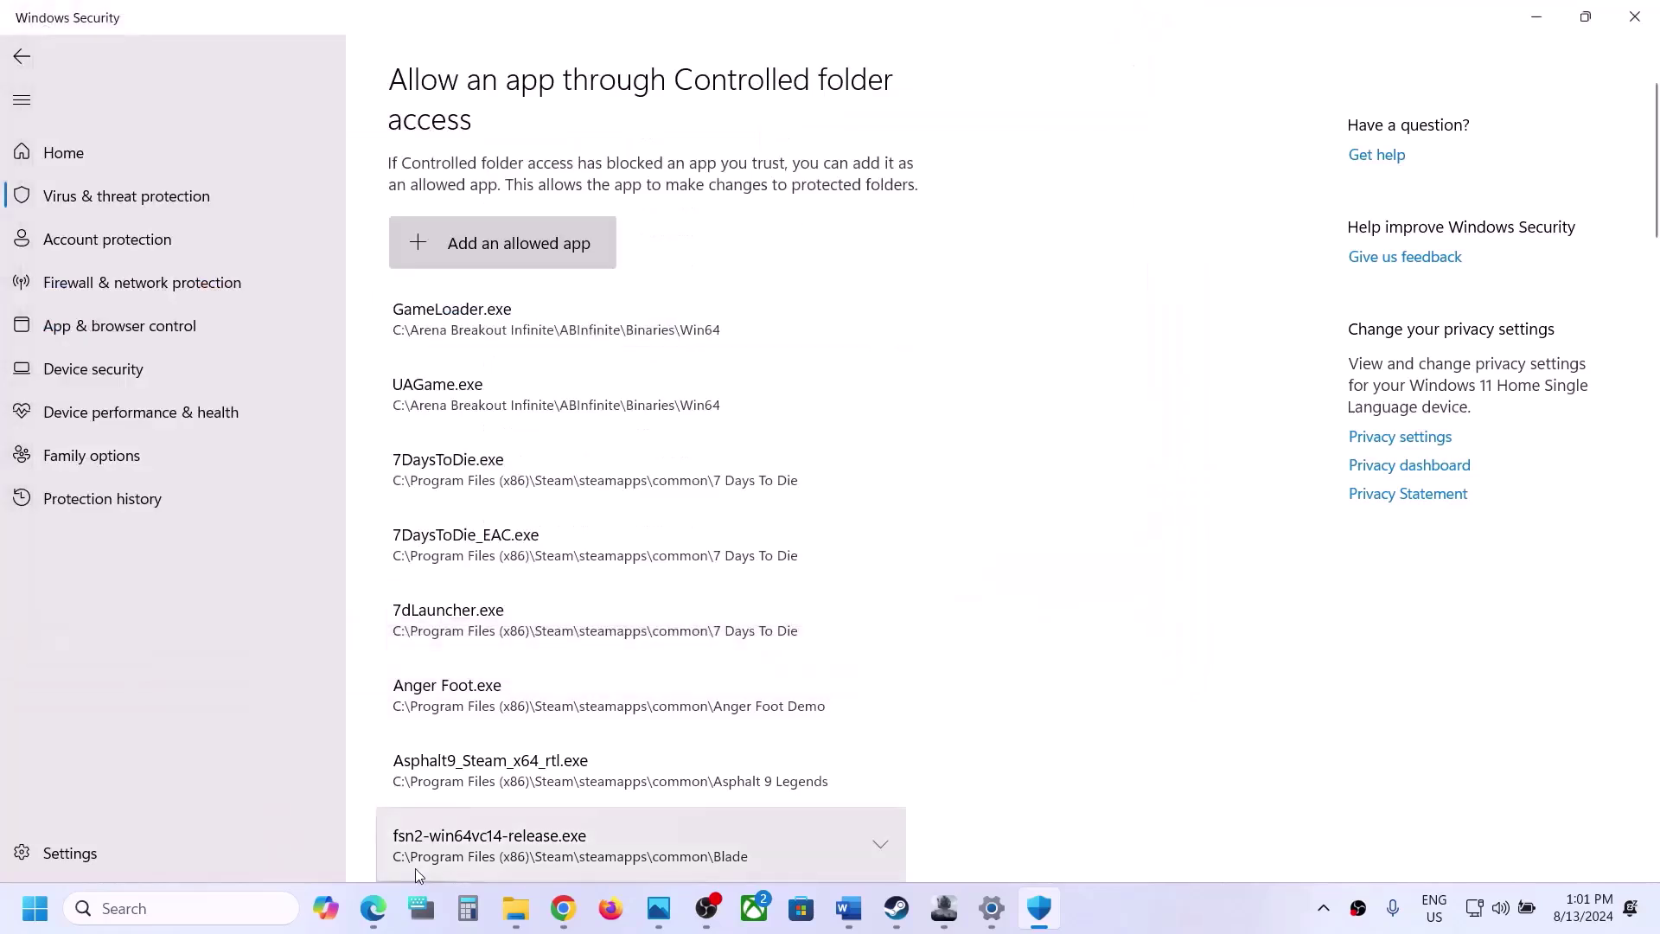
Step: Switch to Control Panel and open the Windows Defender Firewall list of allowed apps and features under System and Security
click(231, 911)
text(cont)
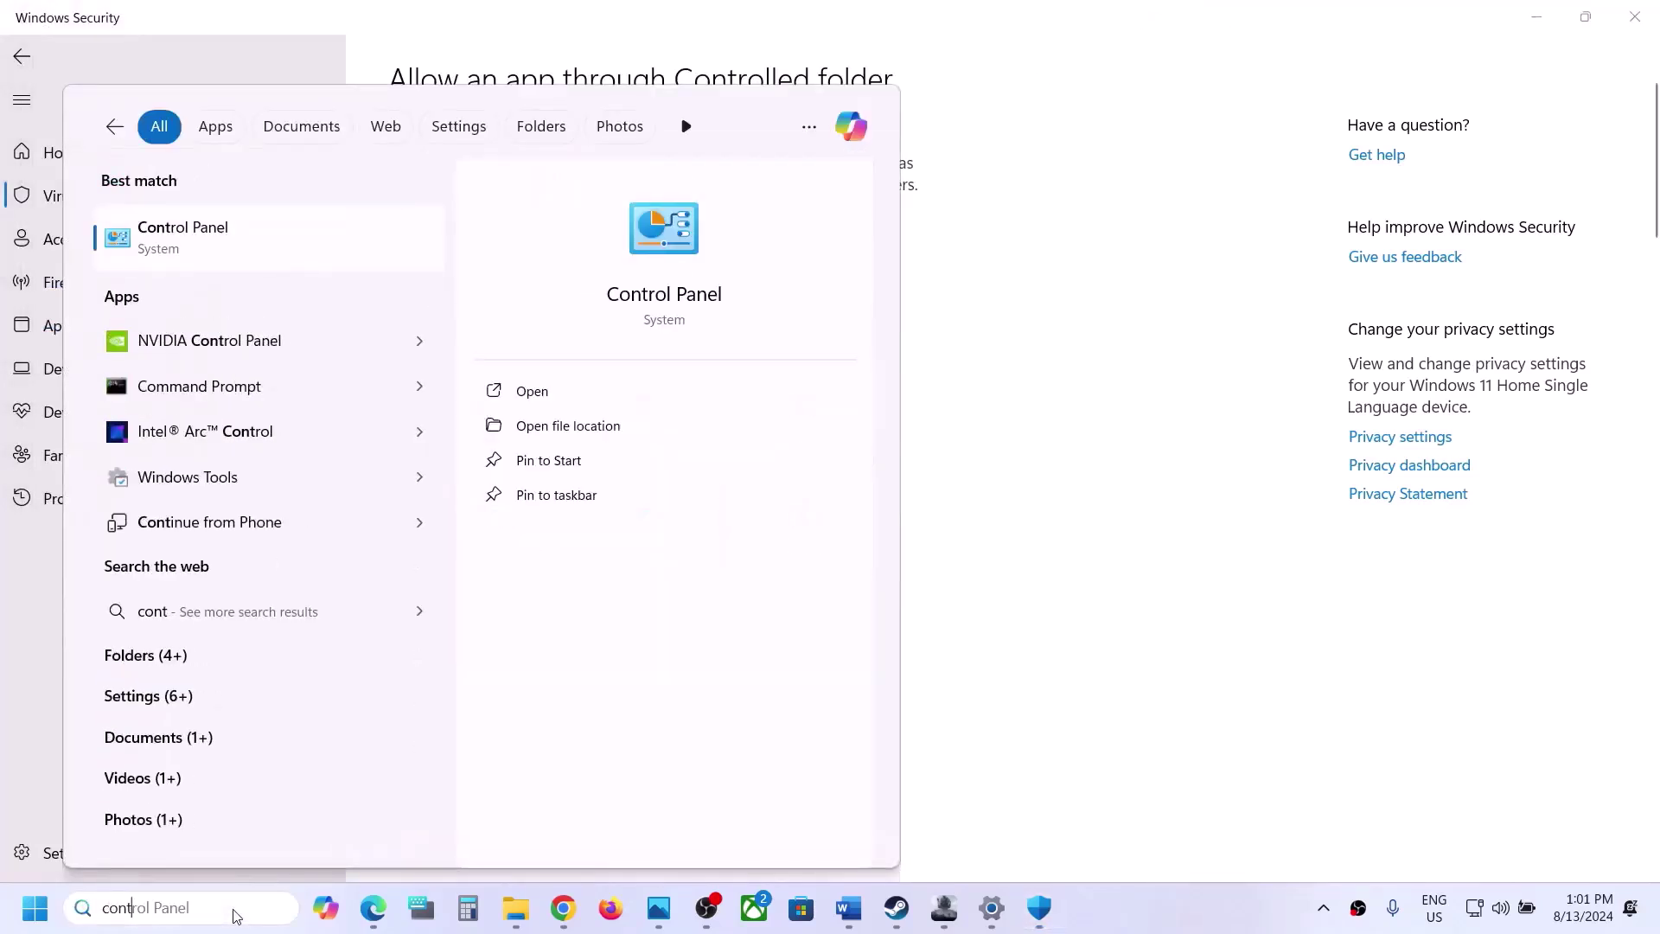
text(rol)
key(Return)
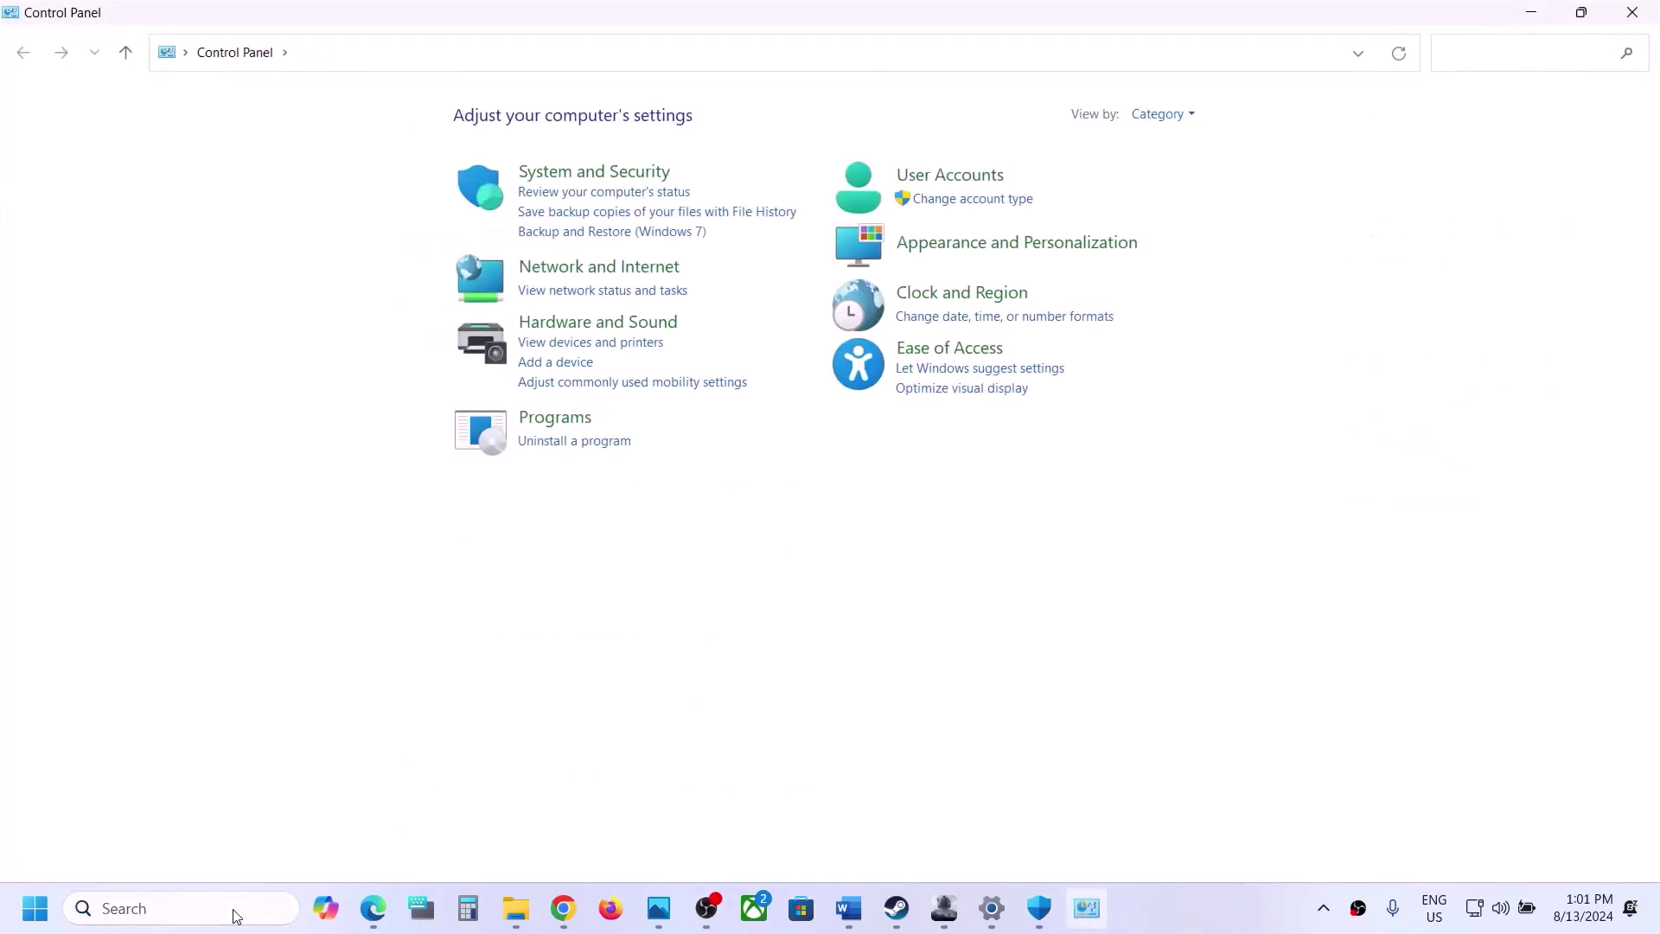
click(609, 172)
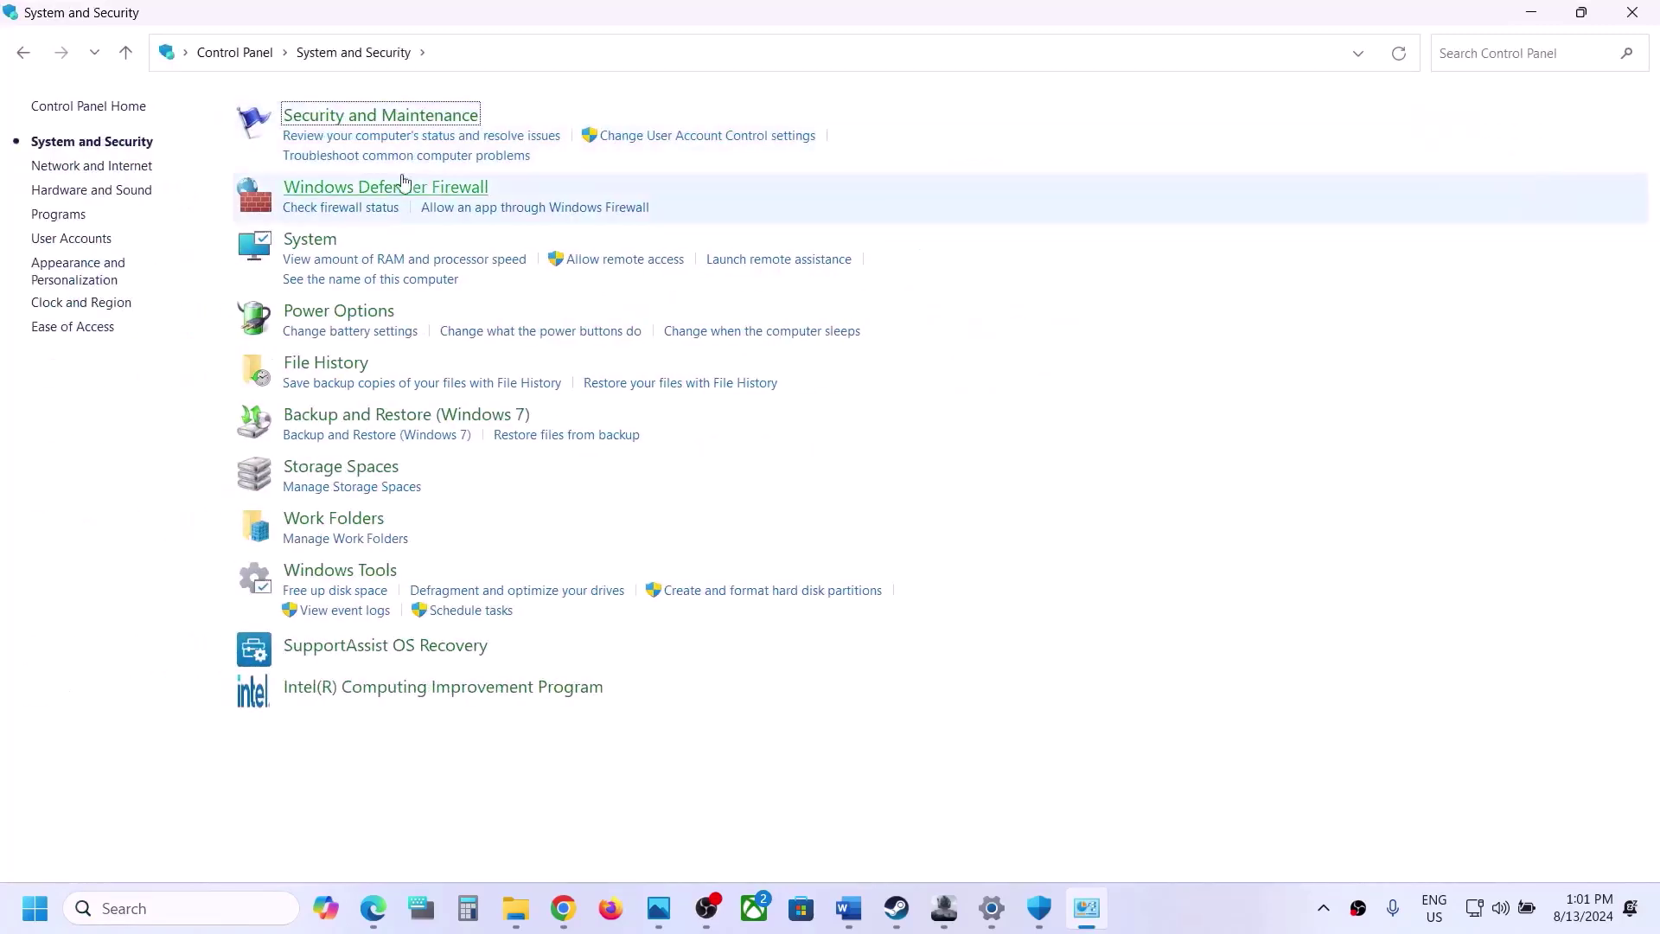
click(389, 188)
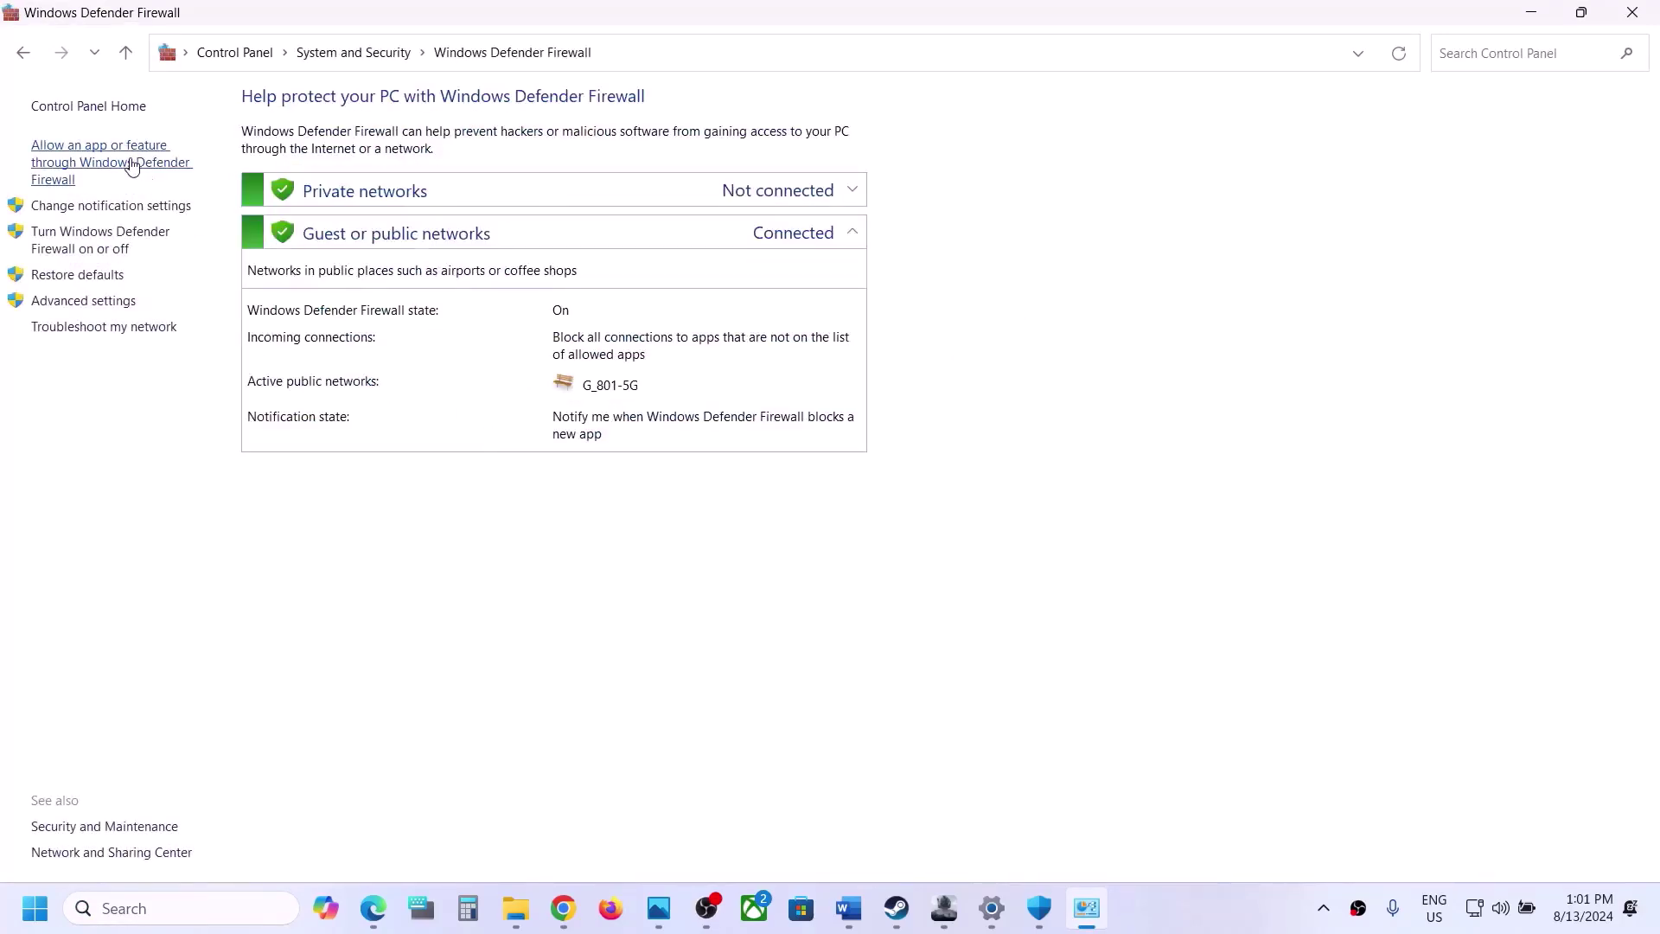
click(131, 166)
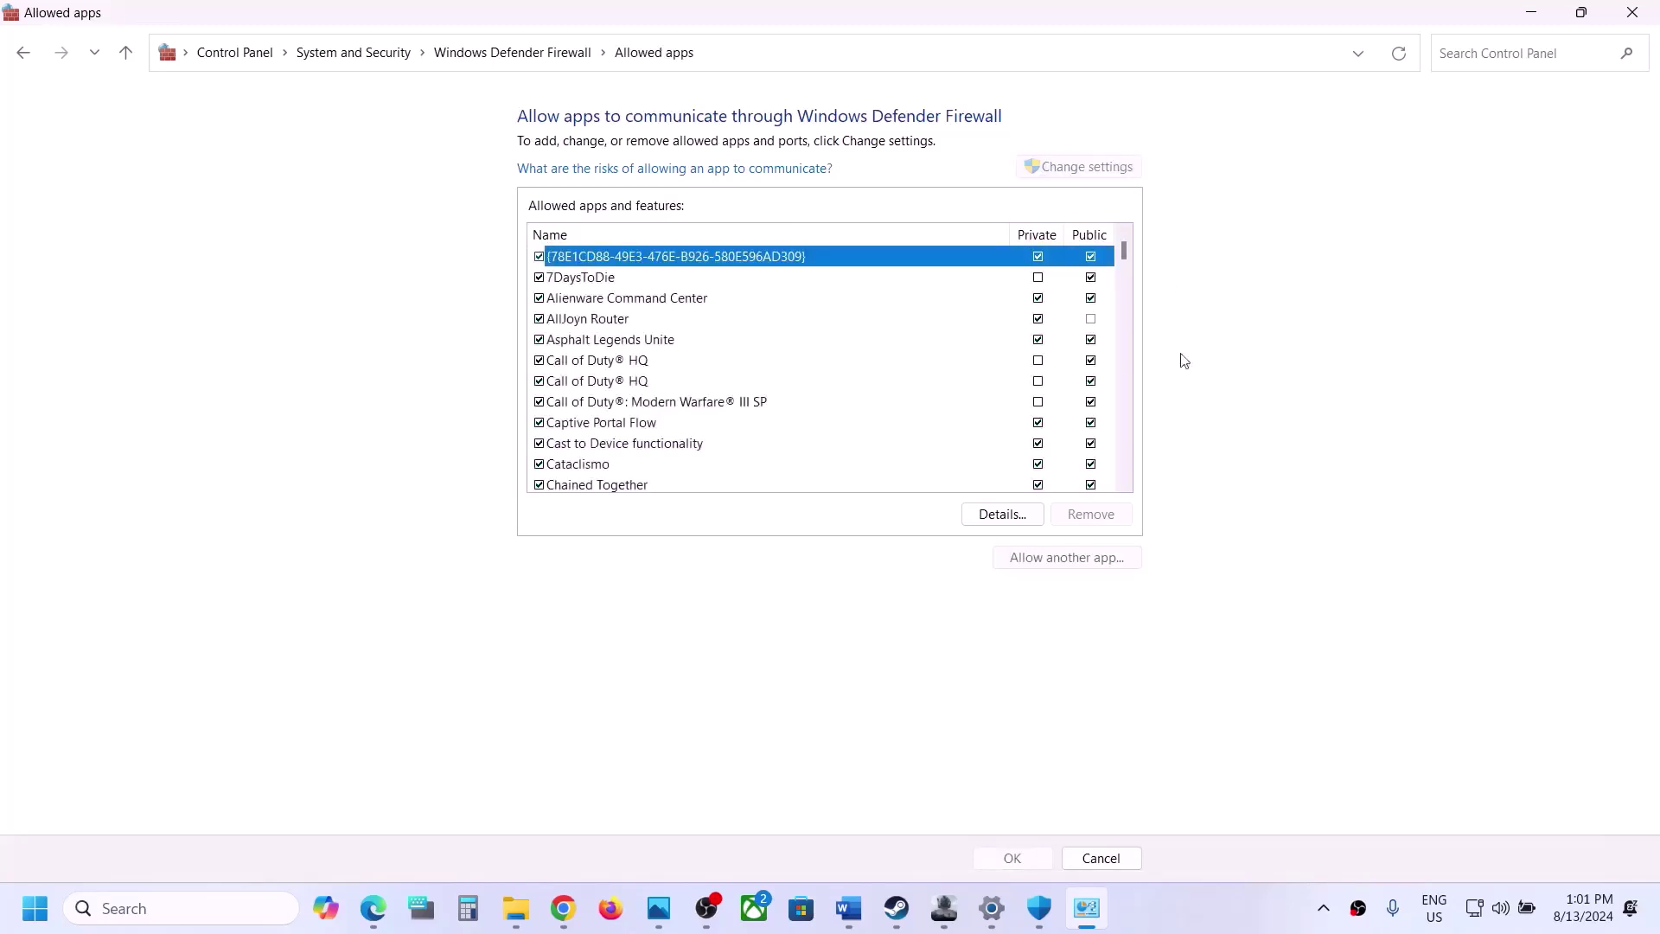
Step: Allow UAGame from C:\Arena Breakout Infinite\ABInfinite\Binaries\Win64 through Windows Defender Firewall
click(1065, 557)
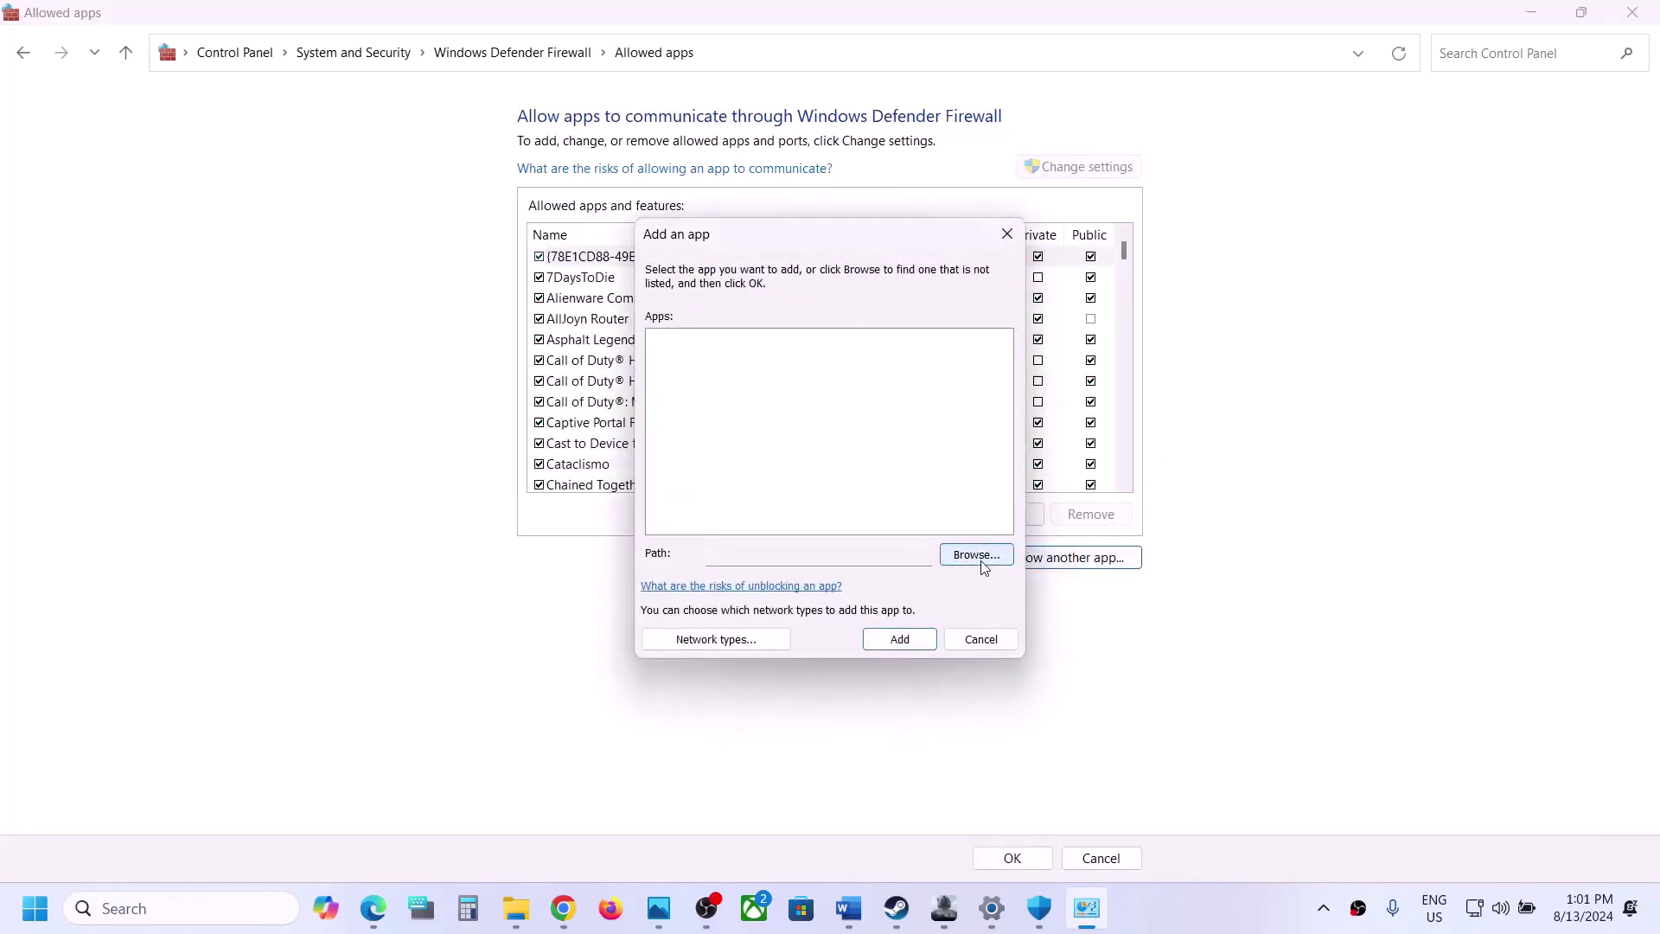
click(978, 560)
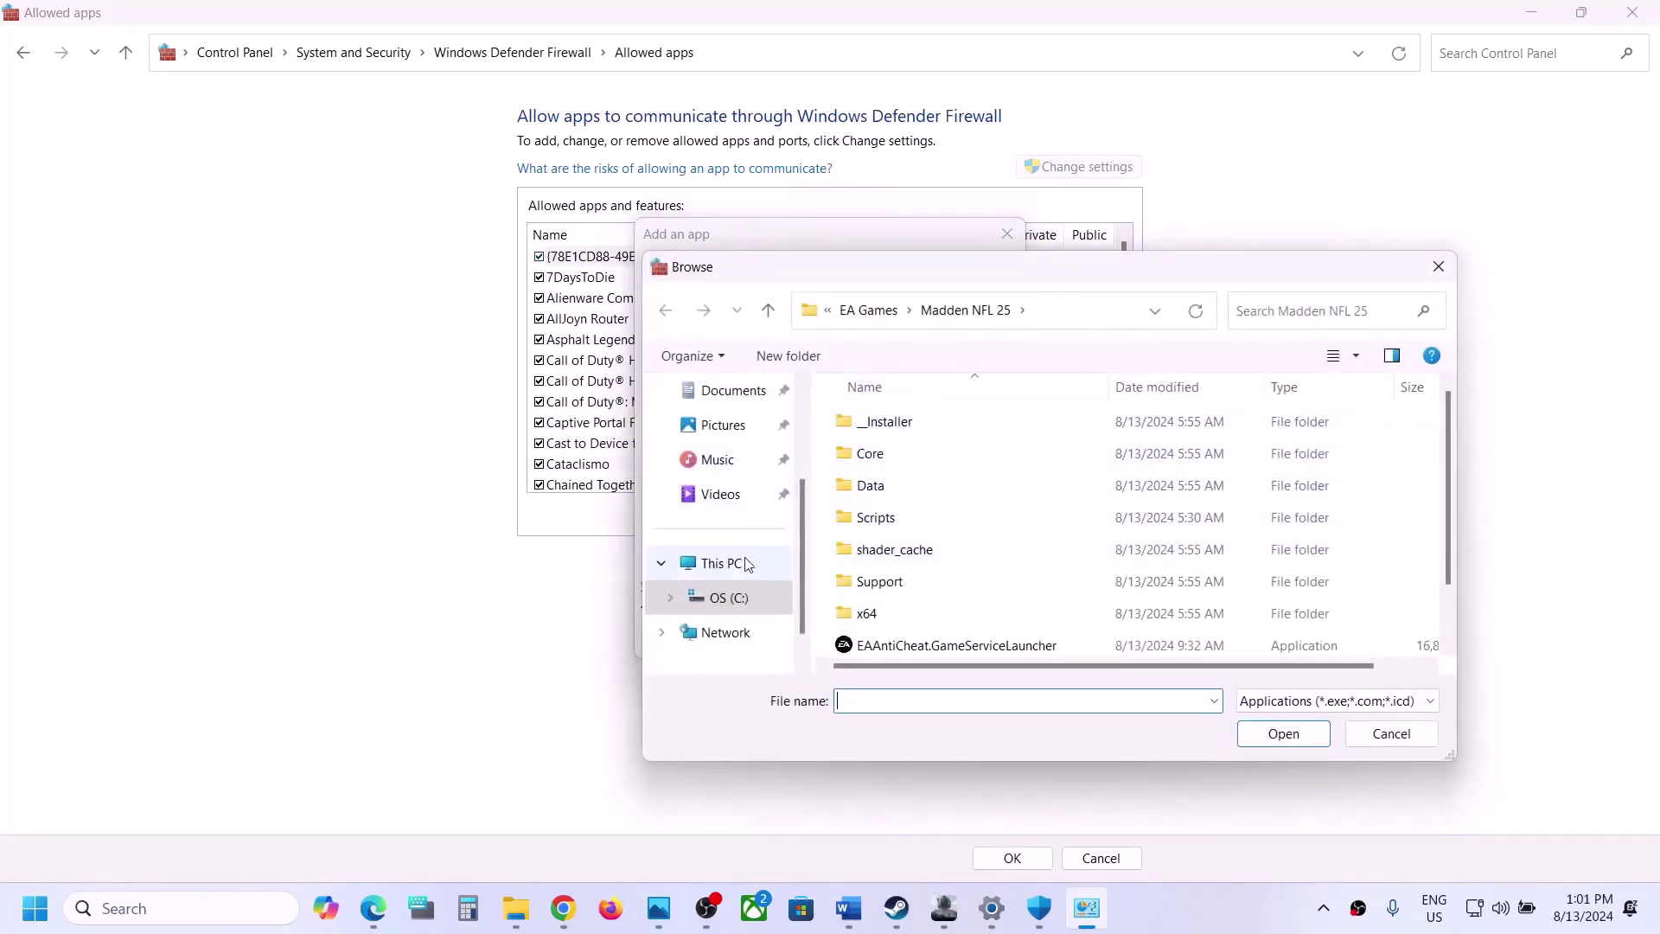
click(728, 597)
scroll(913, 544, up, 2)
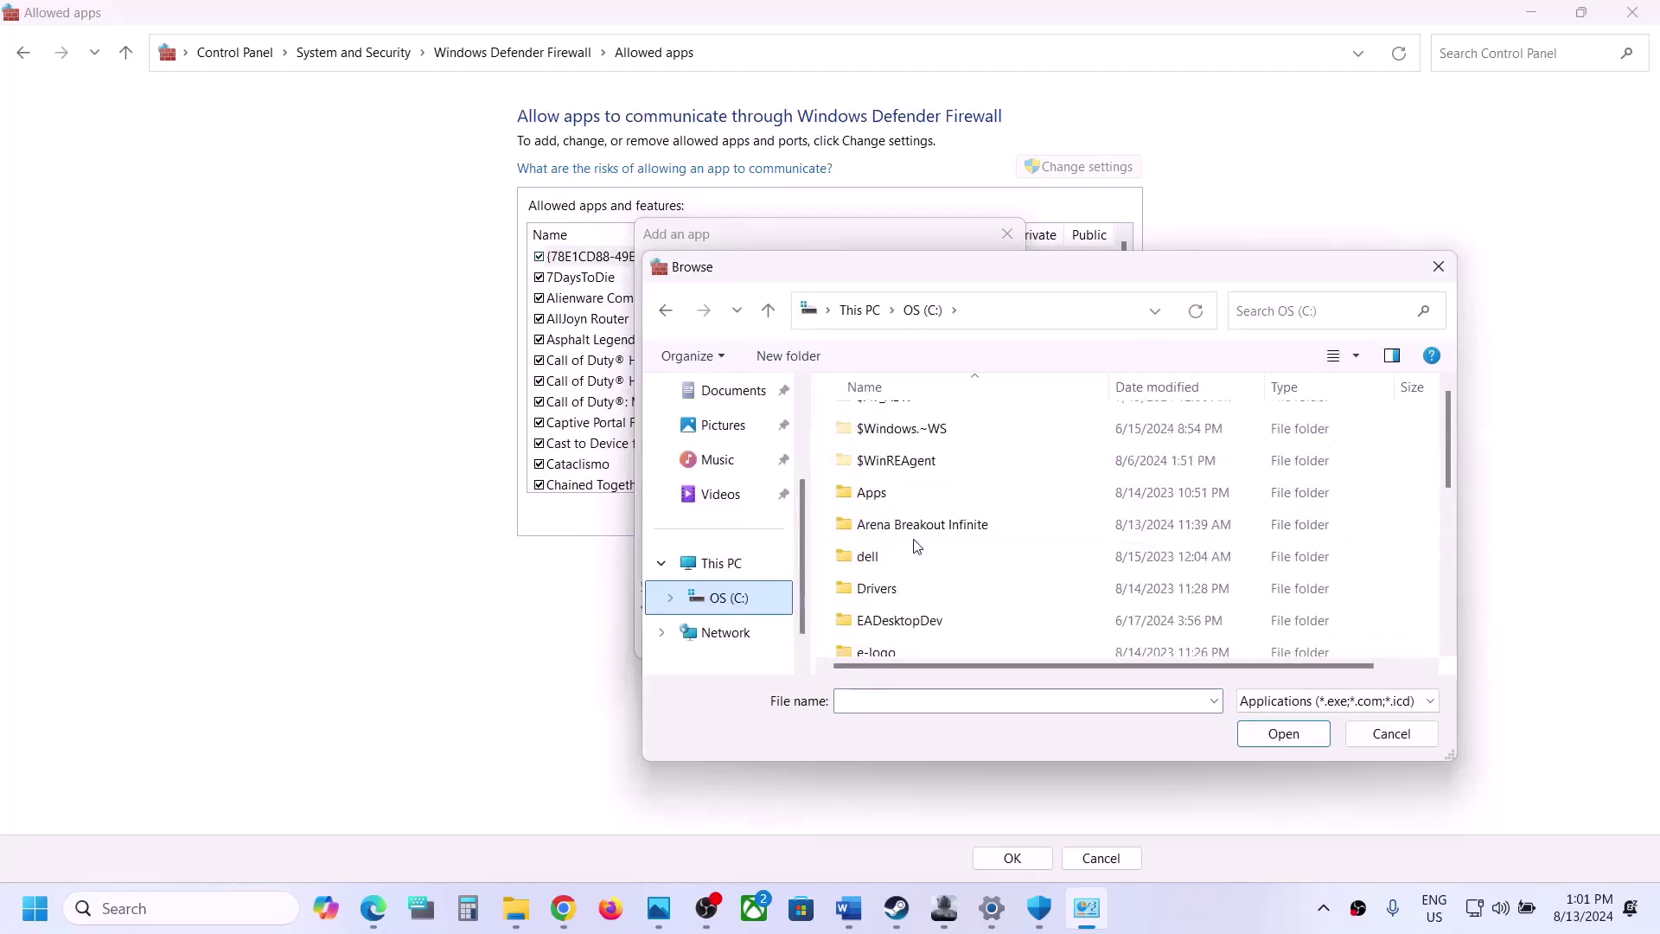
double_click(923, 548)
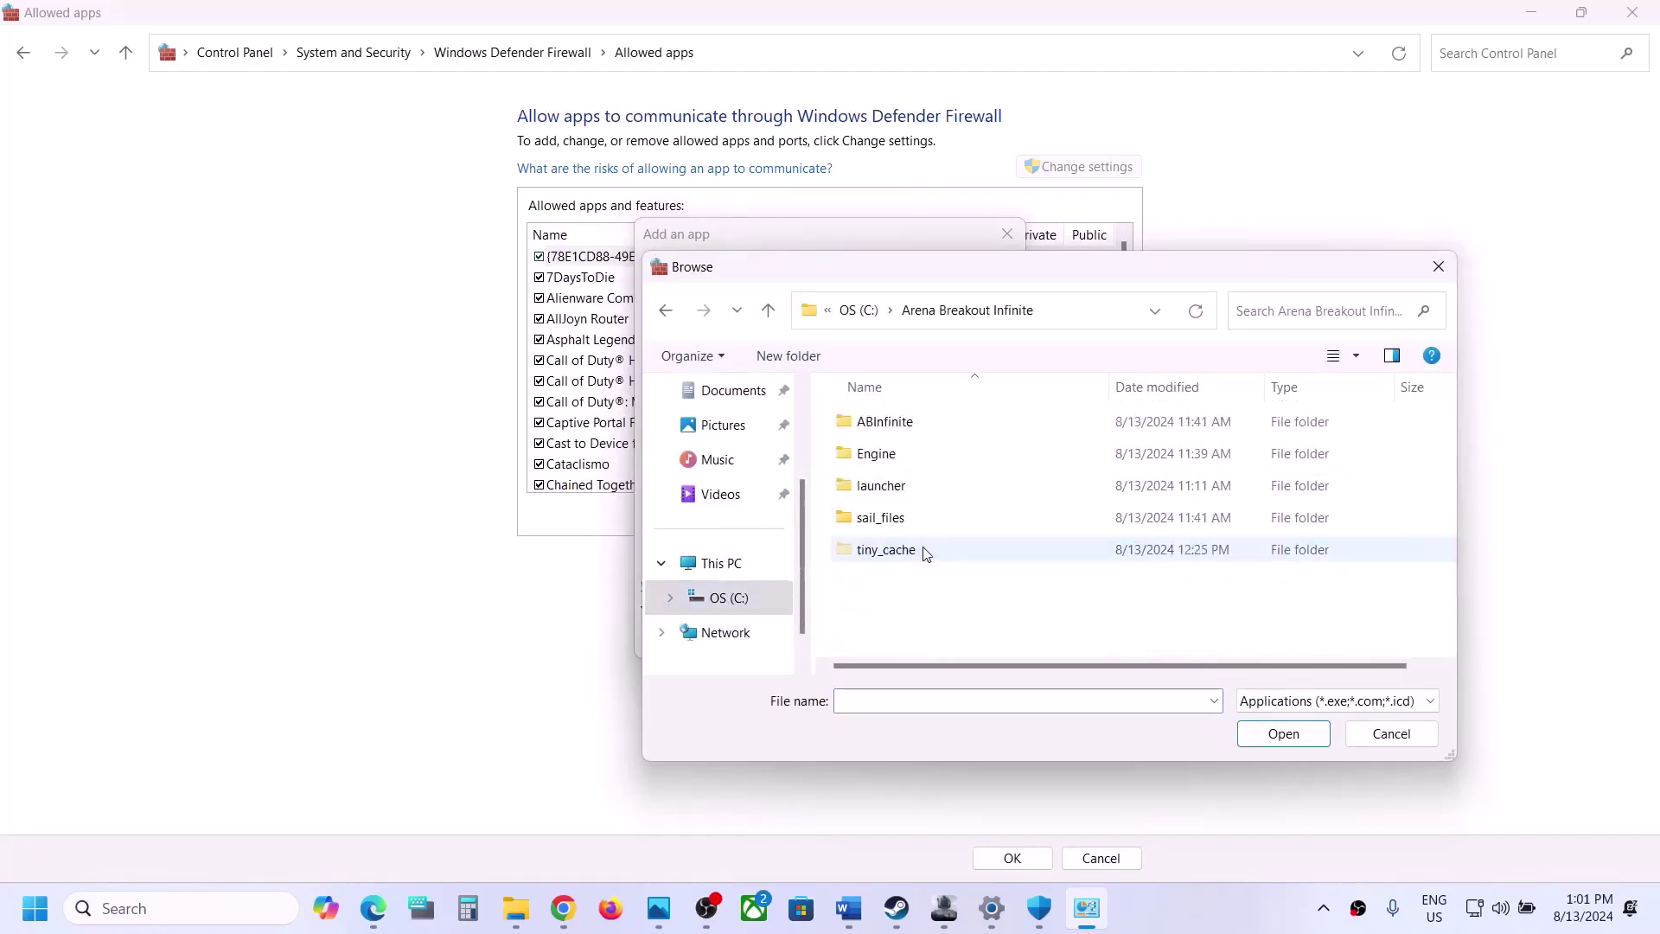
double_click(885, 421)
double_click(880, 421)
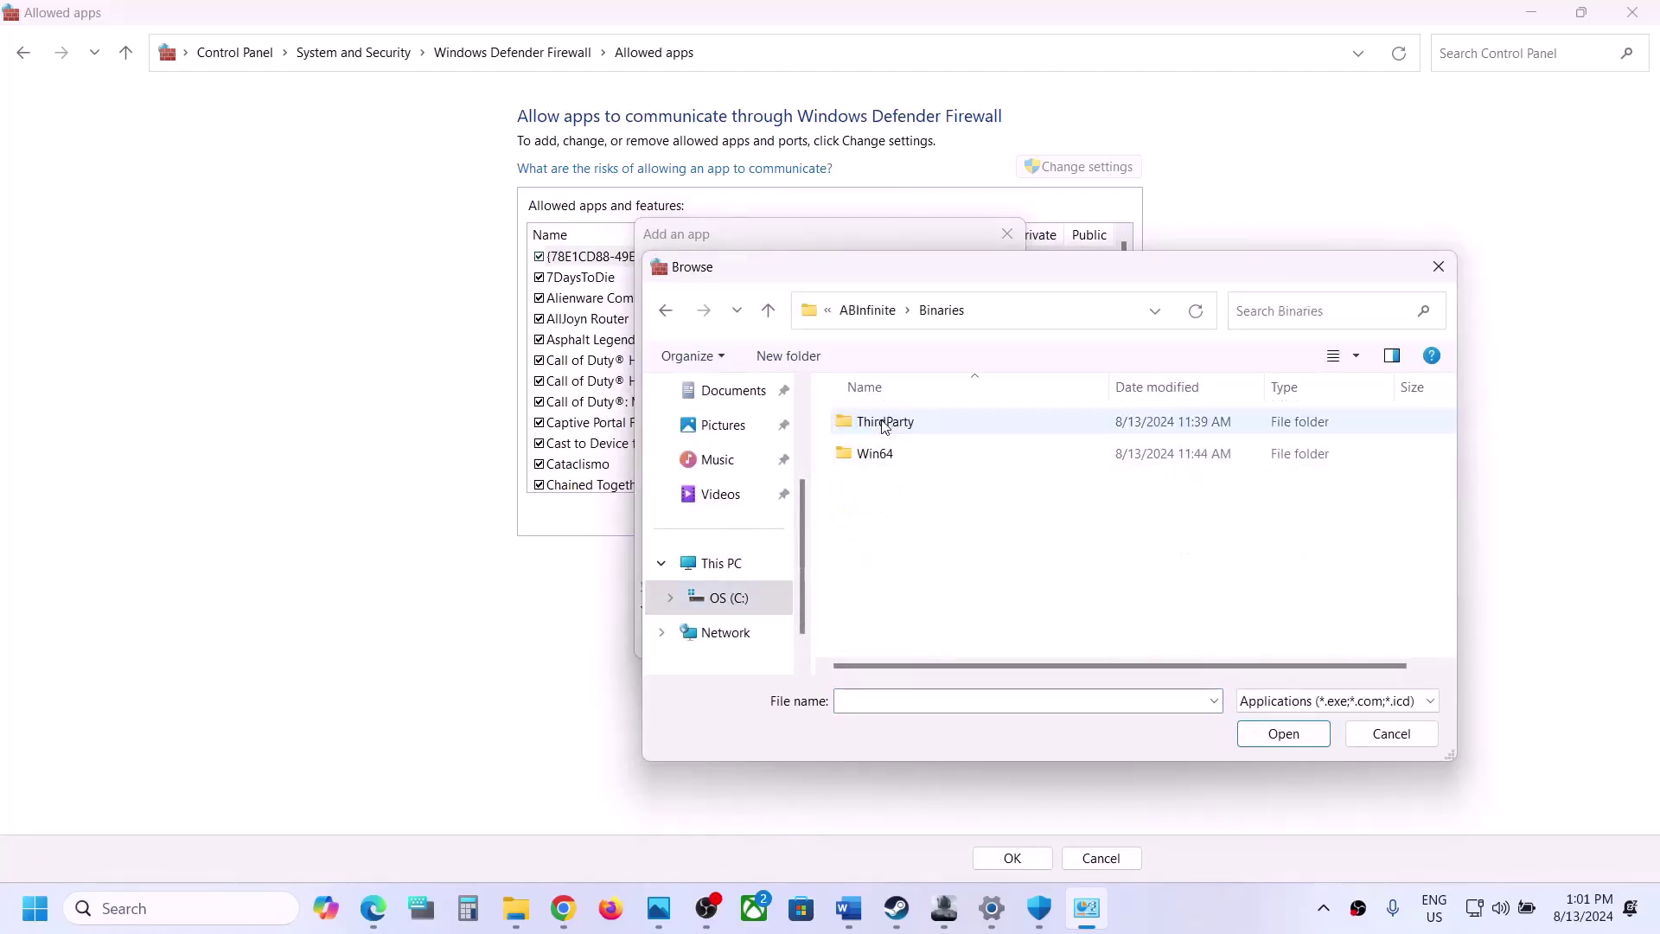
double_click(897, 451)
scroll(939, 562, down, 1)
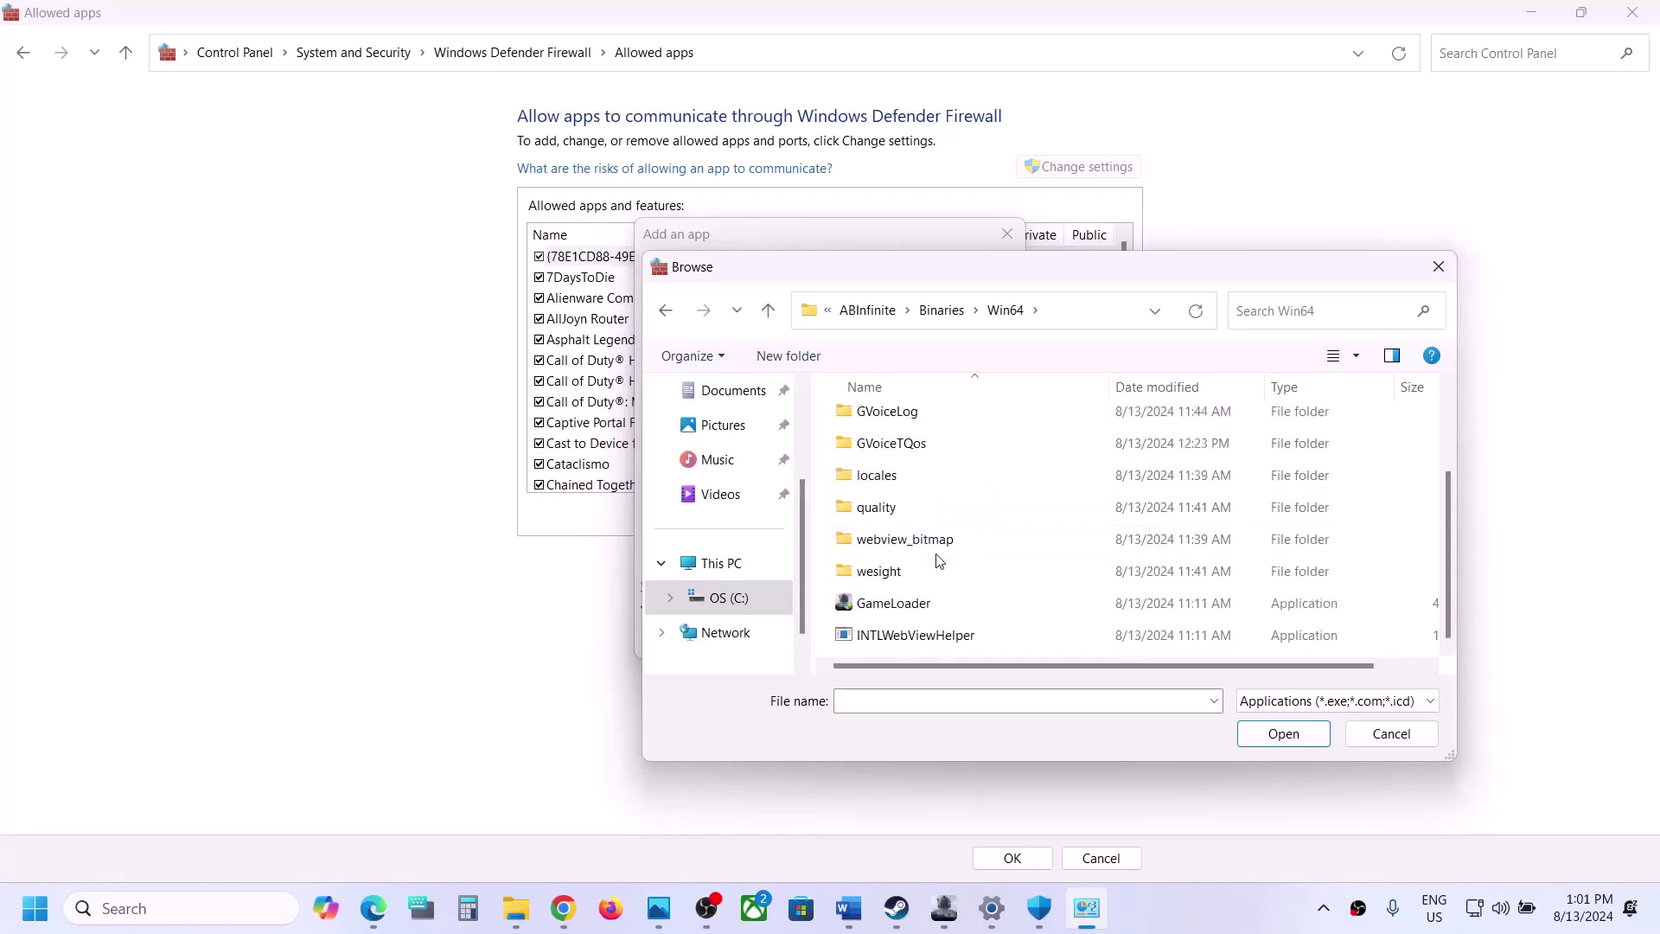
scroll(940, 562, down, 1)
click(888, 642)
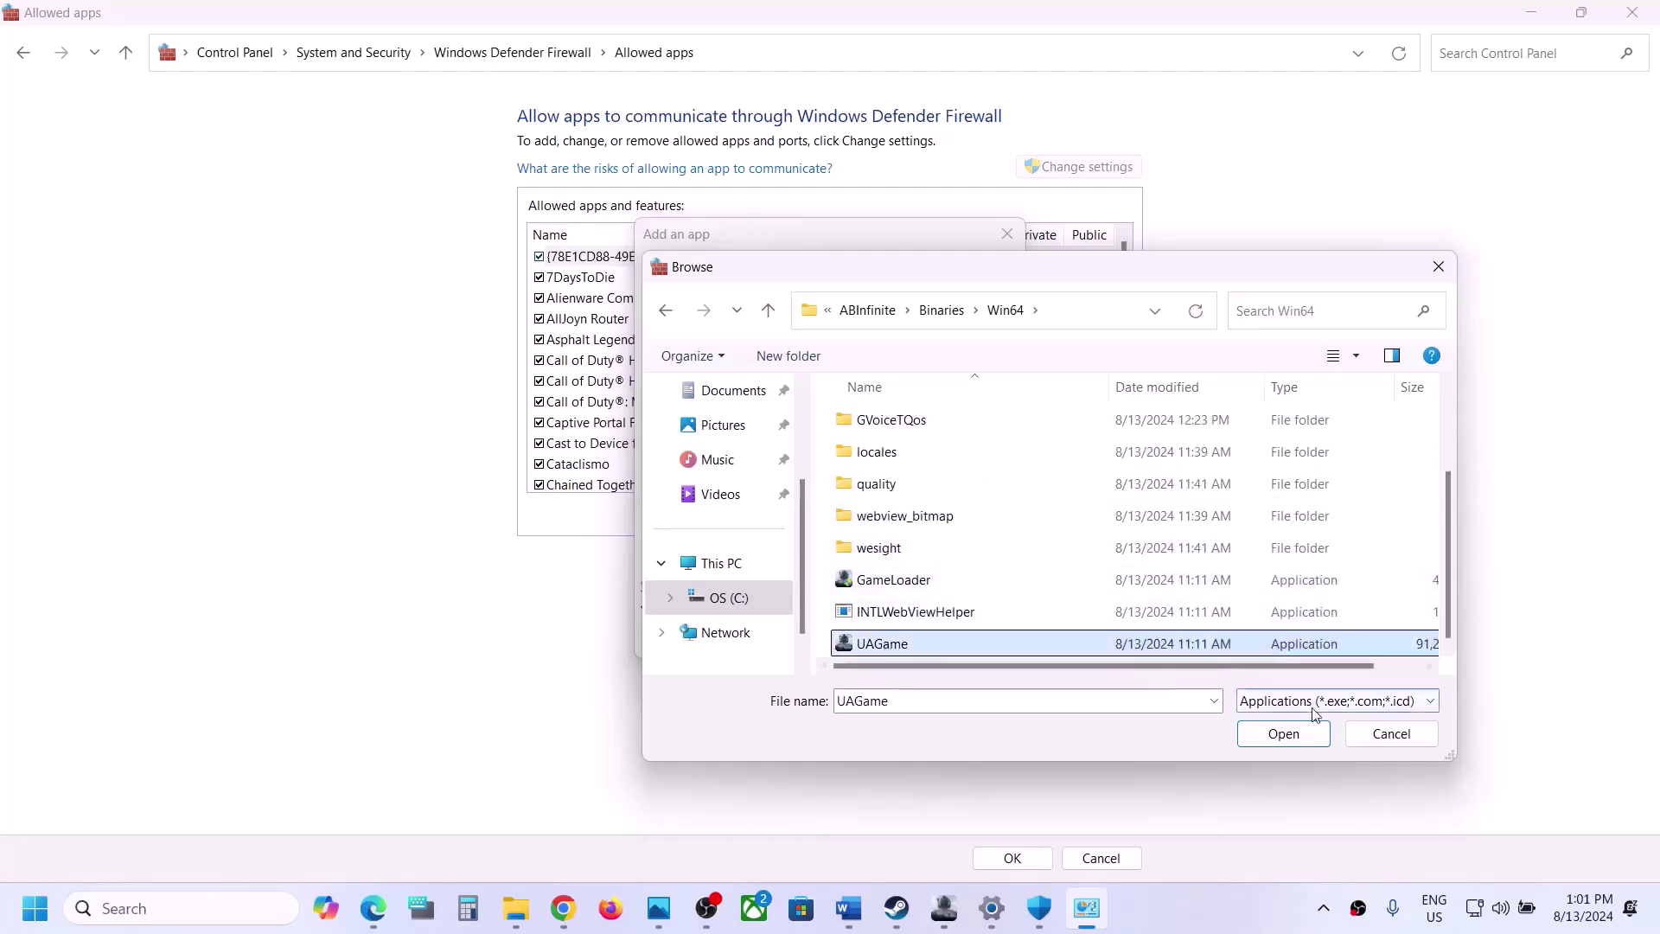
click(1283, 733)
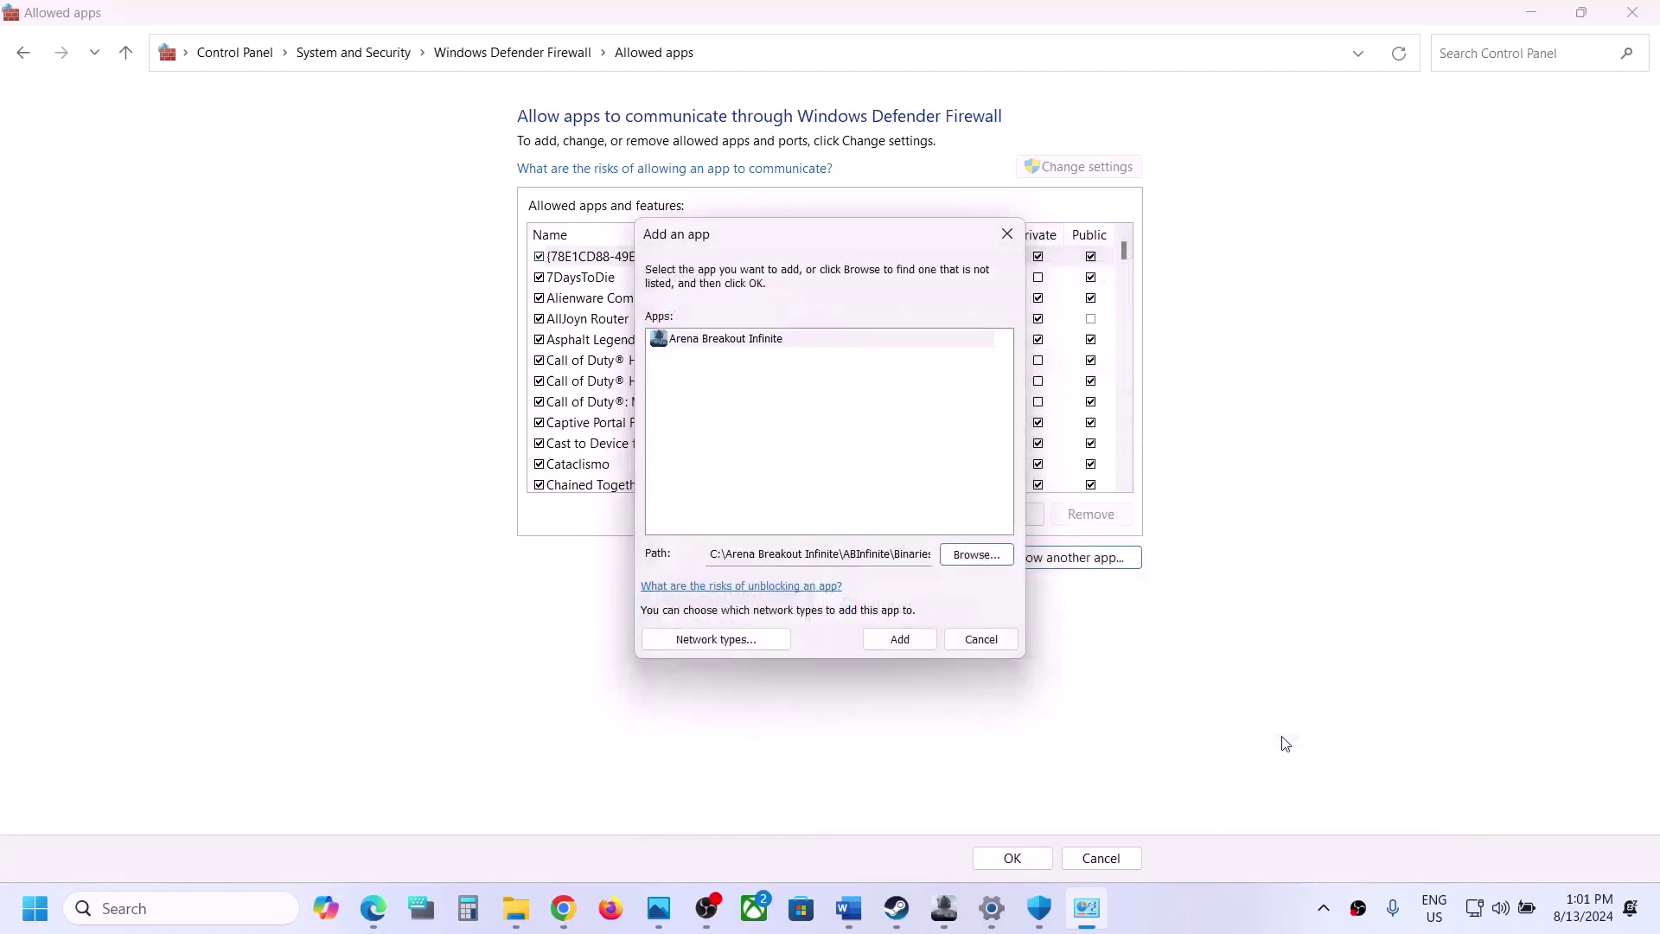
click(900, 640)
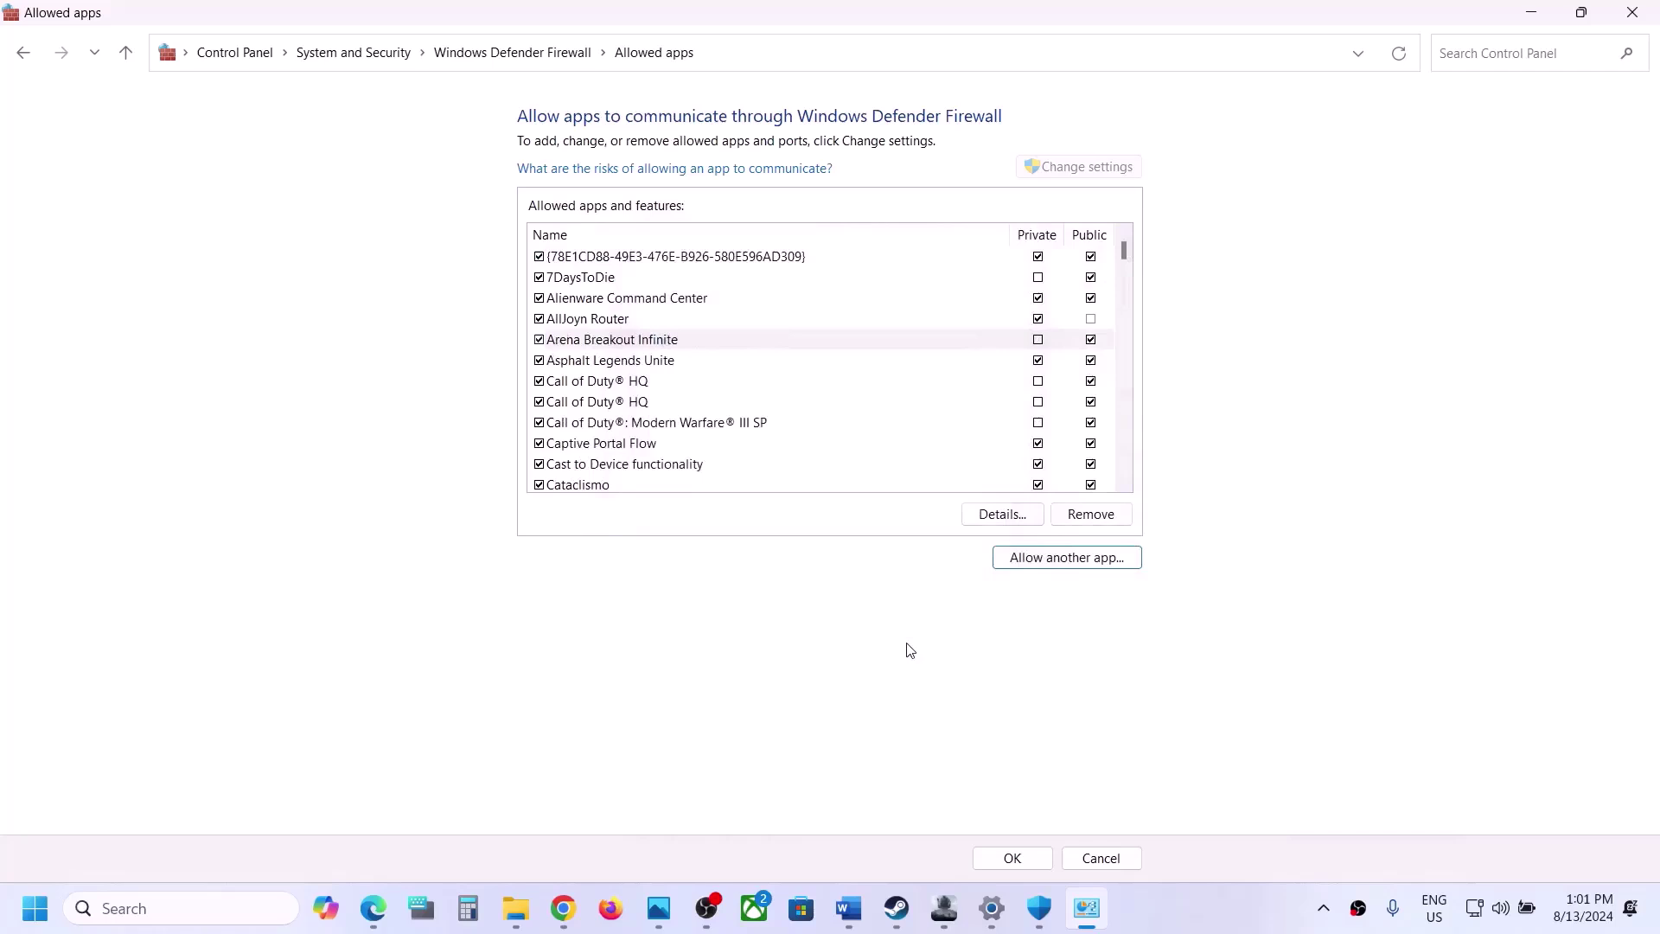
Step: Allow GameLoader from the game's ABInfinite\Binaries\Win64 folder through Windows Defender Firewall and save the allowed apps list
click(1081, 560)
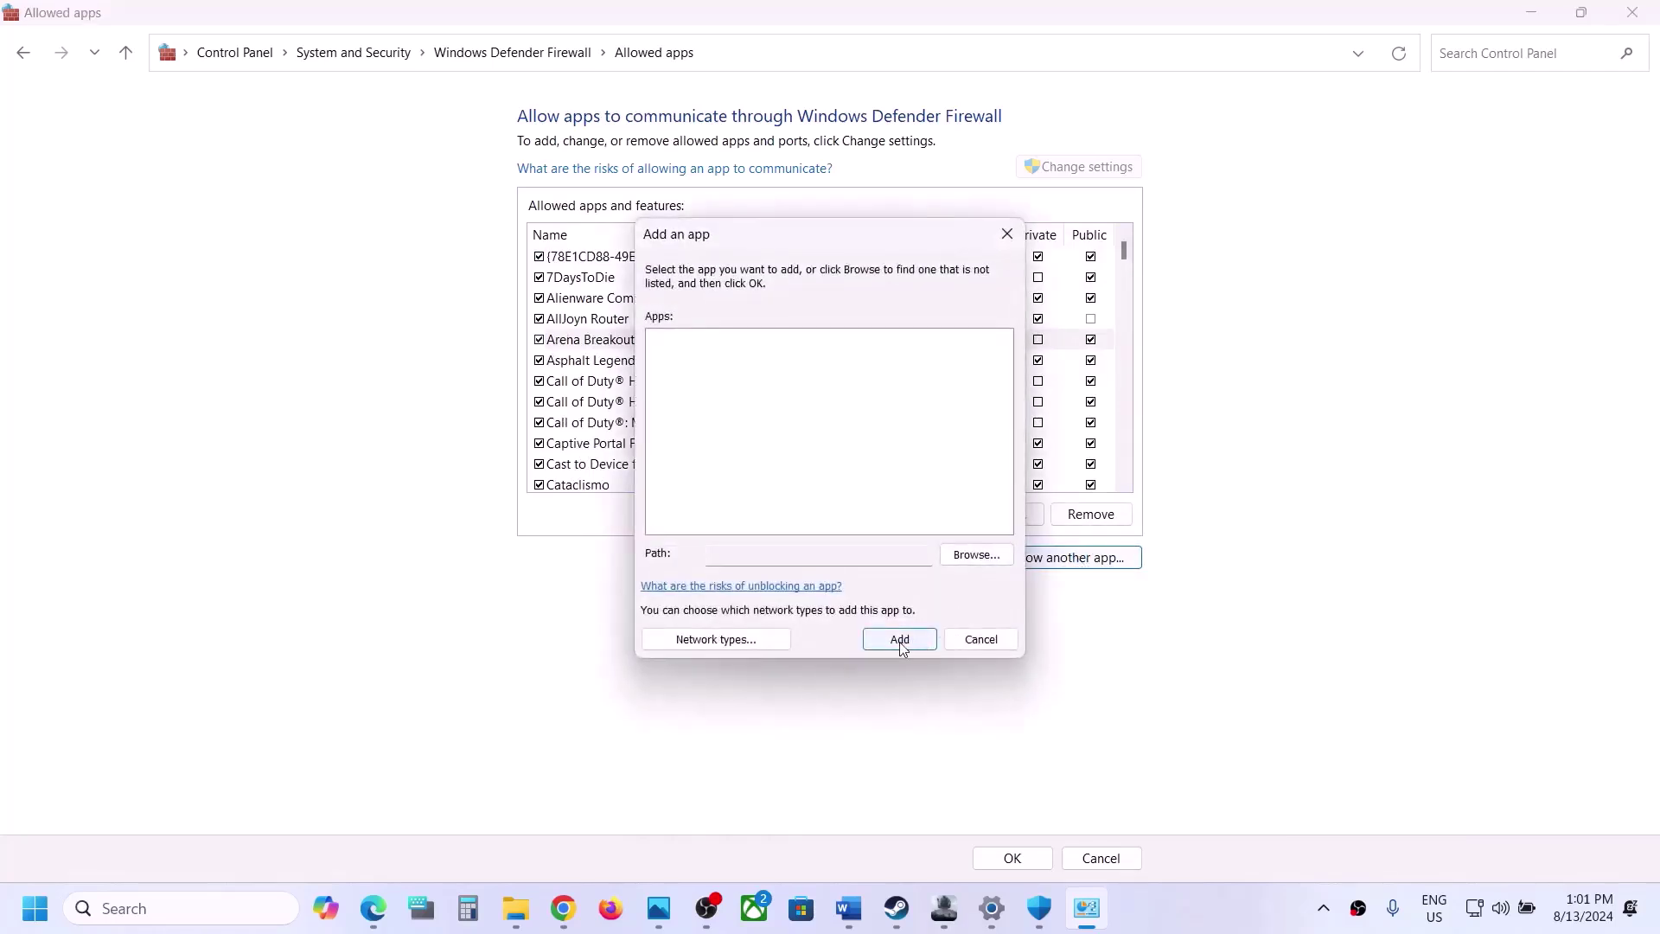
click(977, 561)
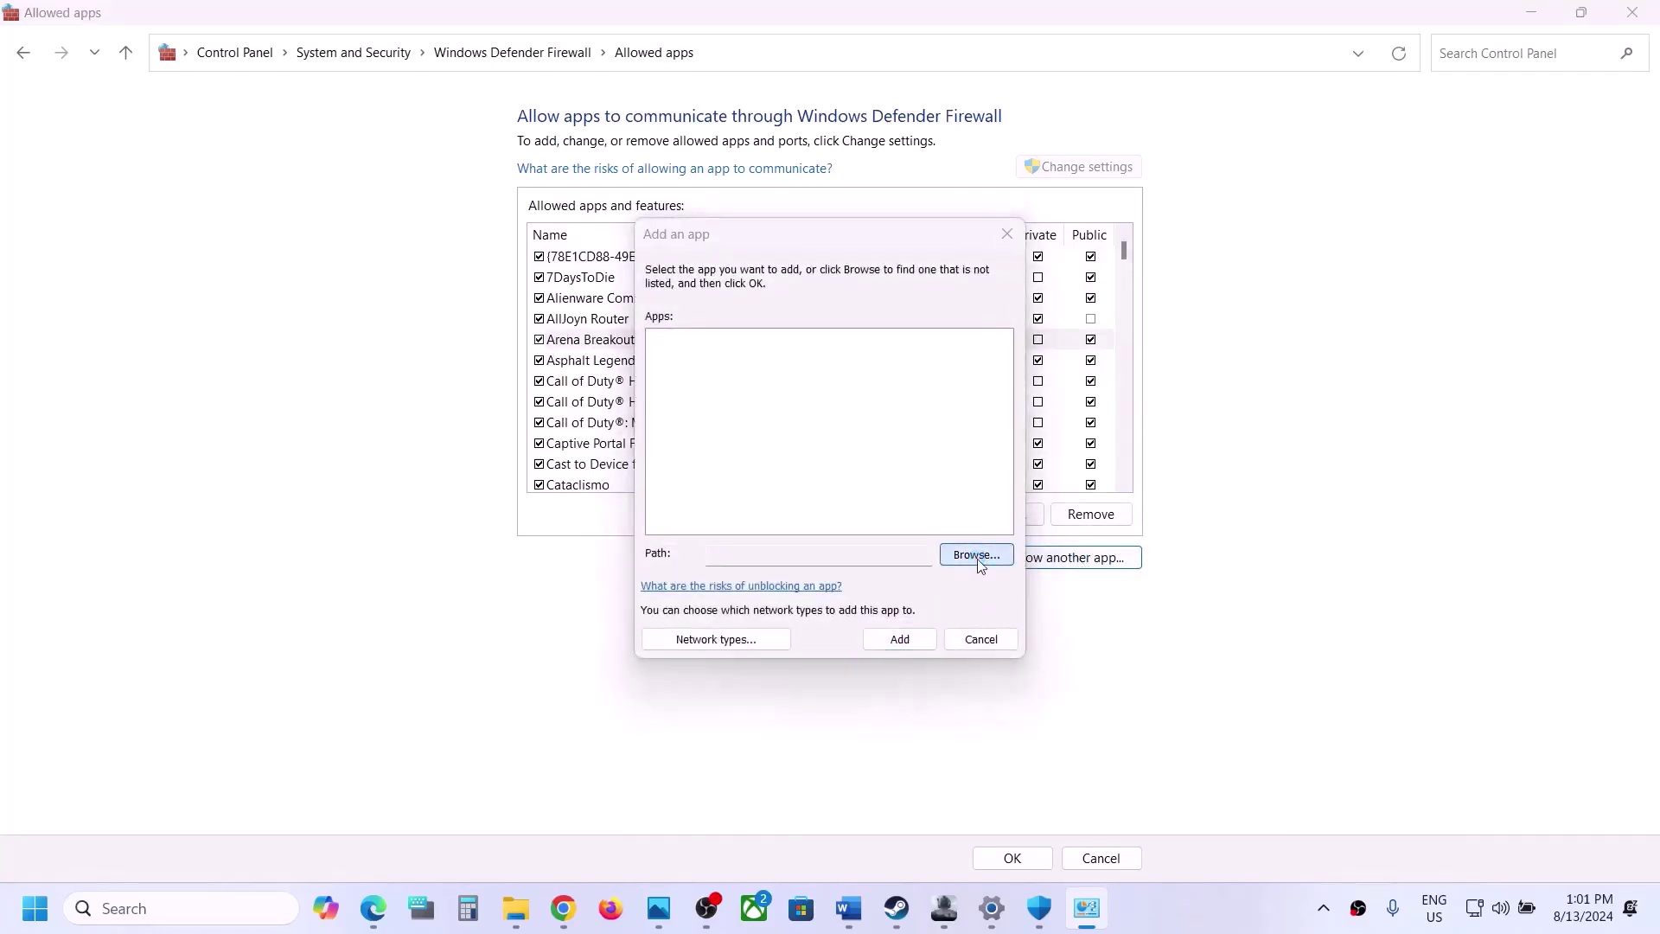
scroll(963, 586, down, 1)
scroll(966, 588, down, 1)
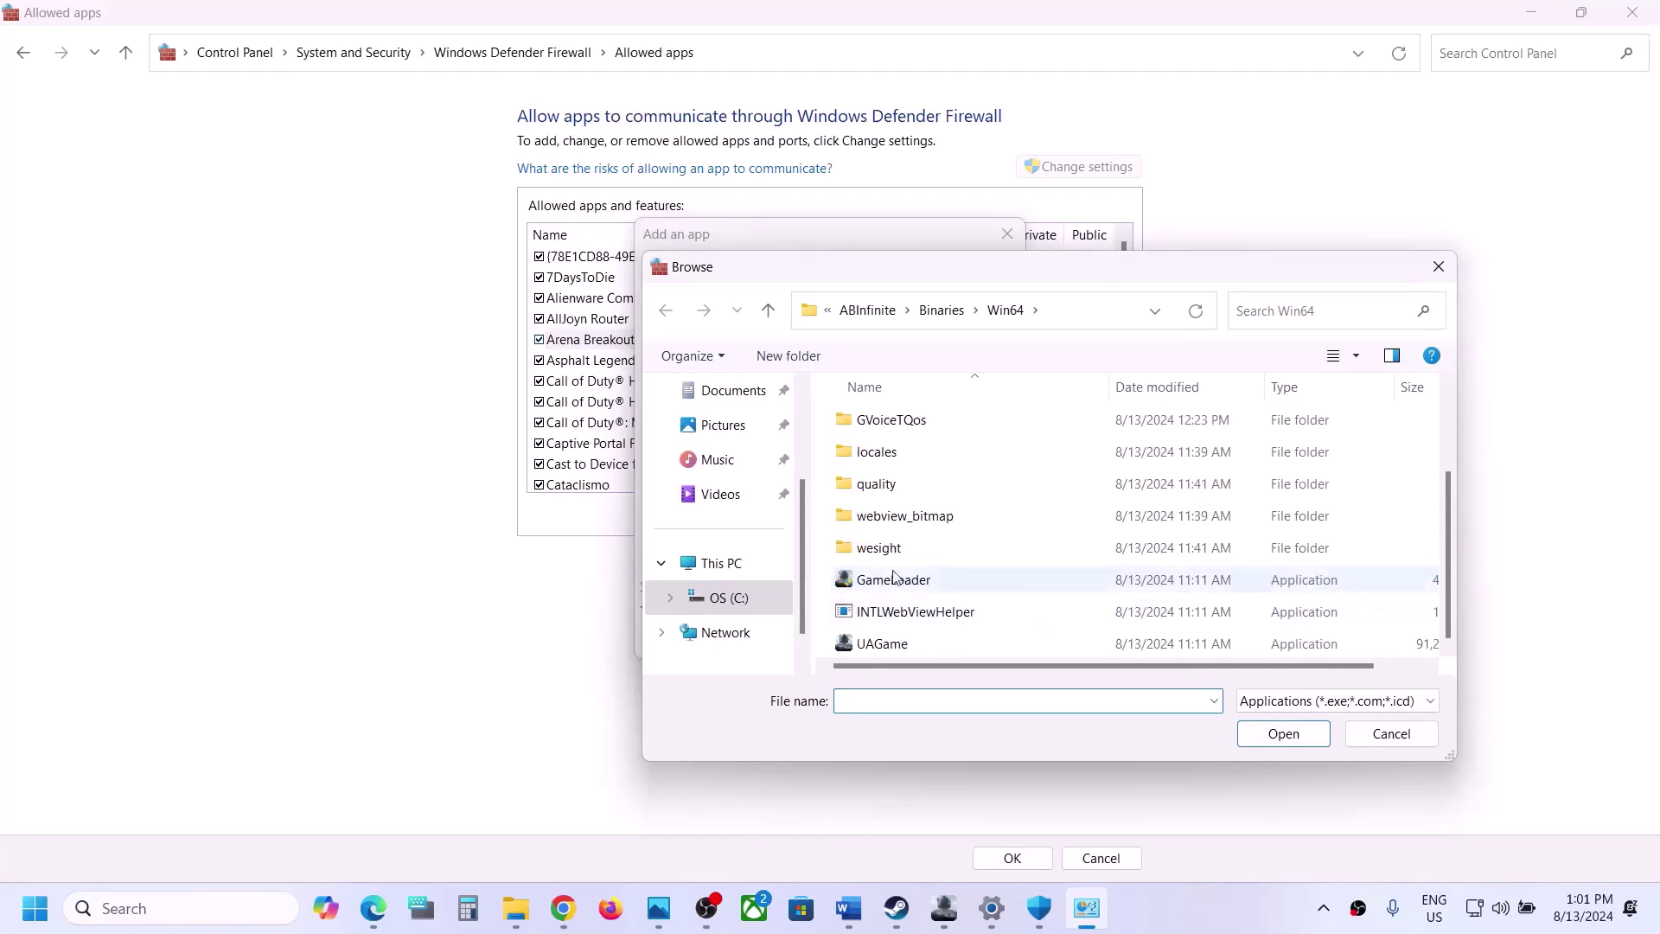
click(894, 579)
click(1268, 737)
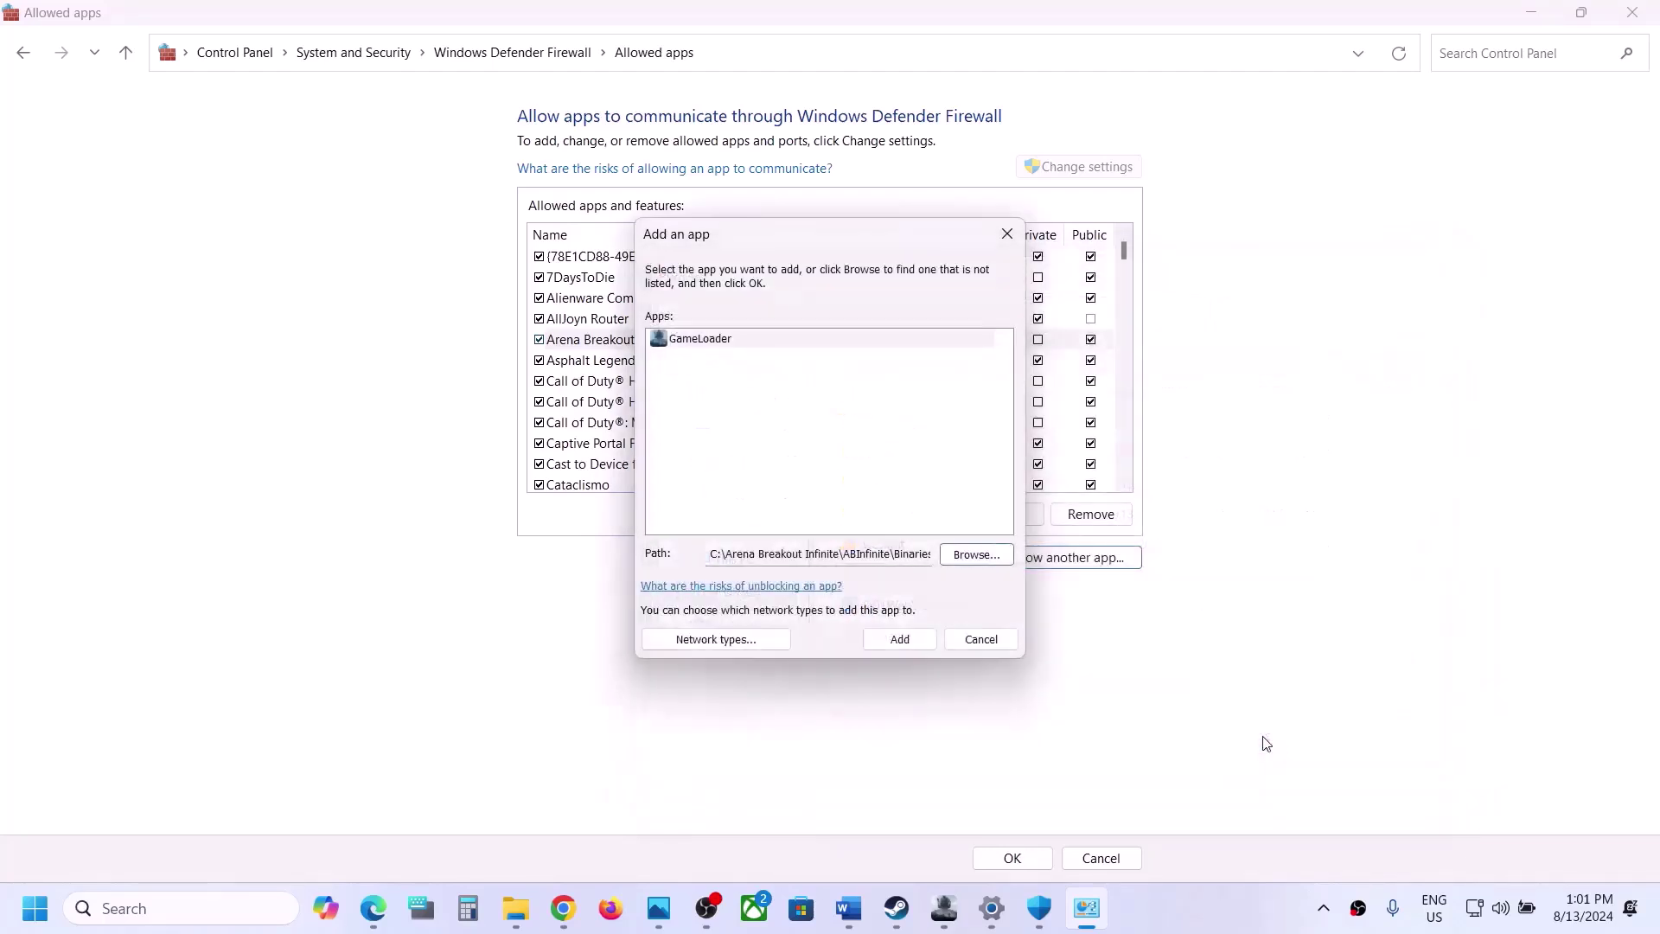
click(903, 639)
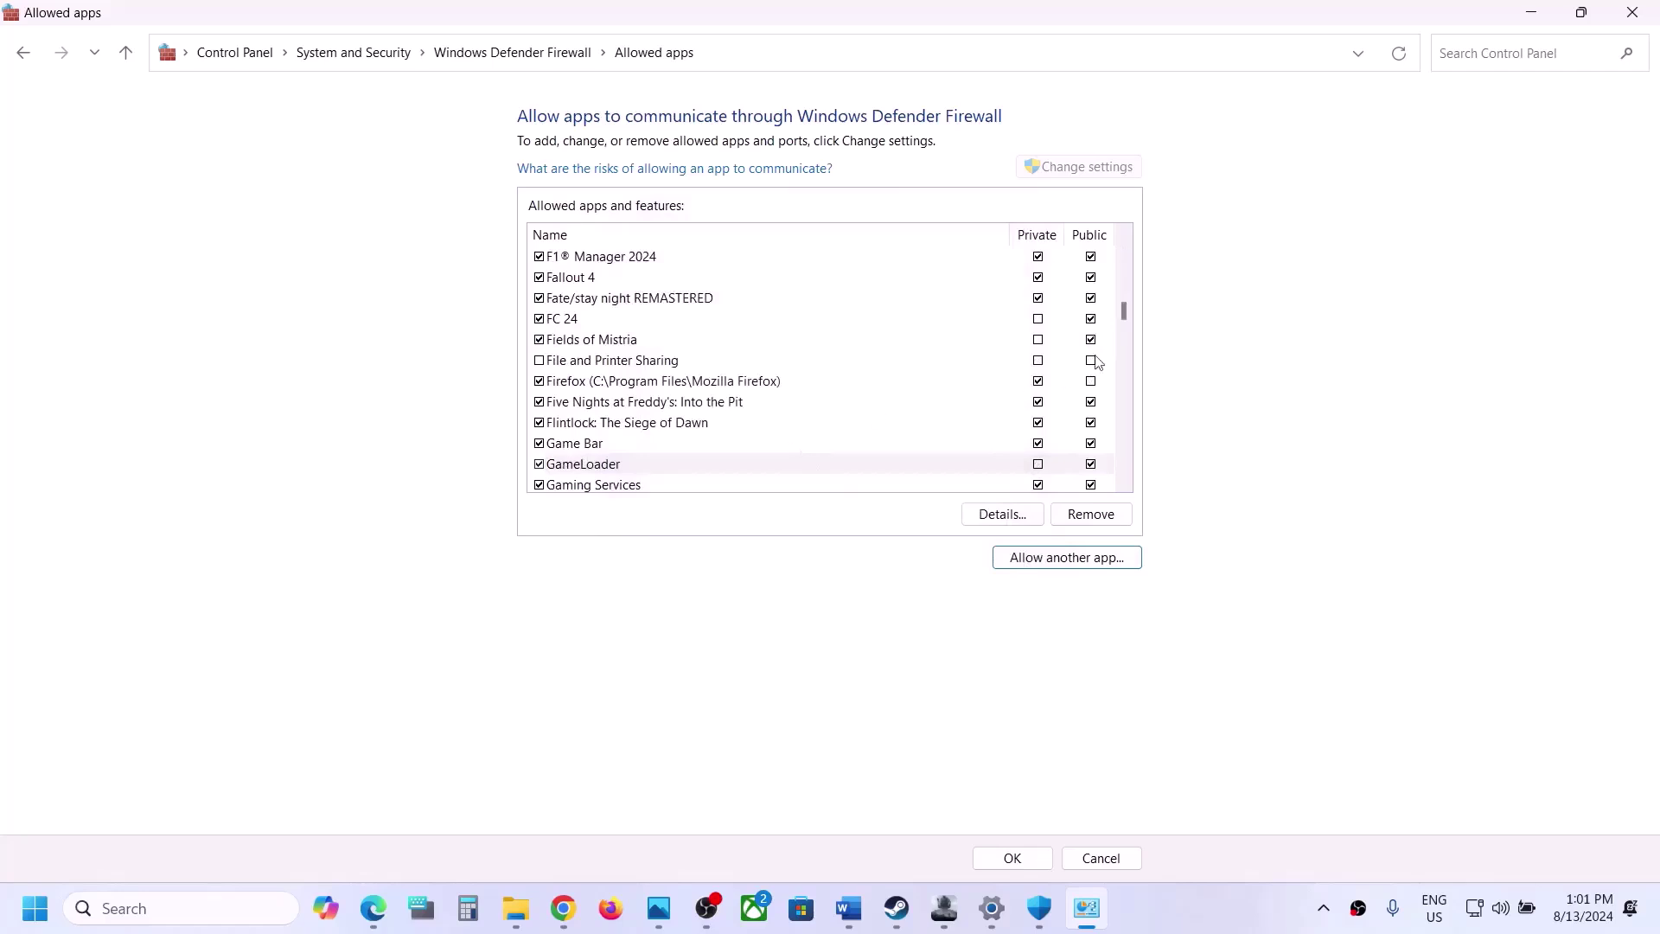
click(1027, 856)
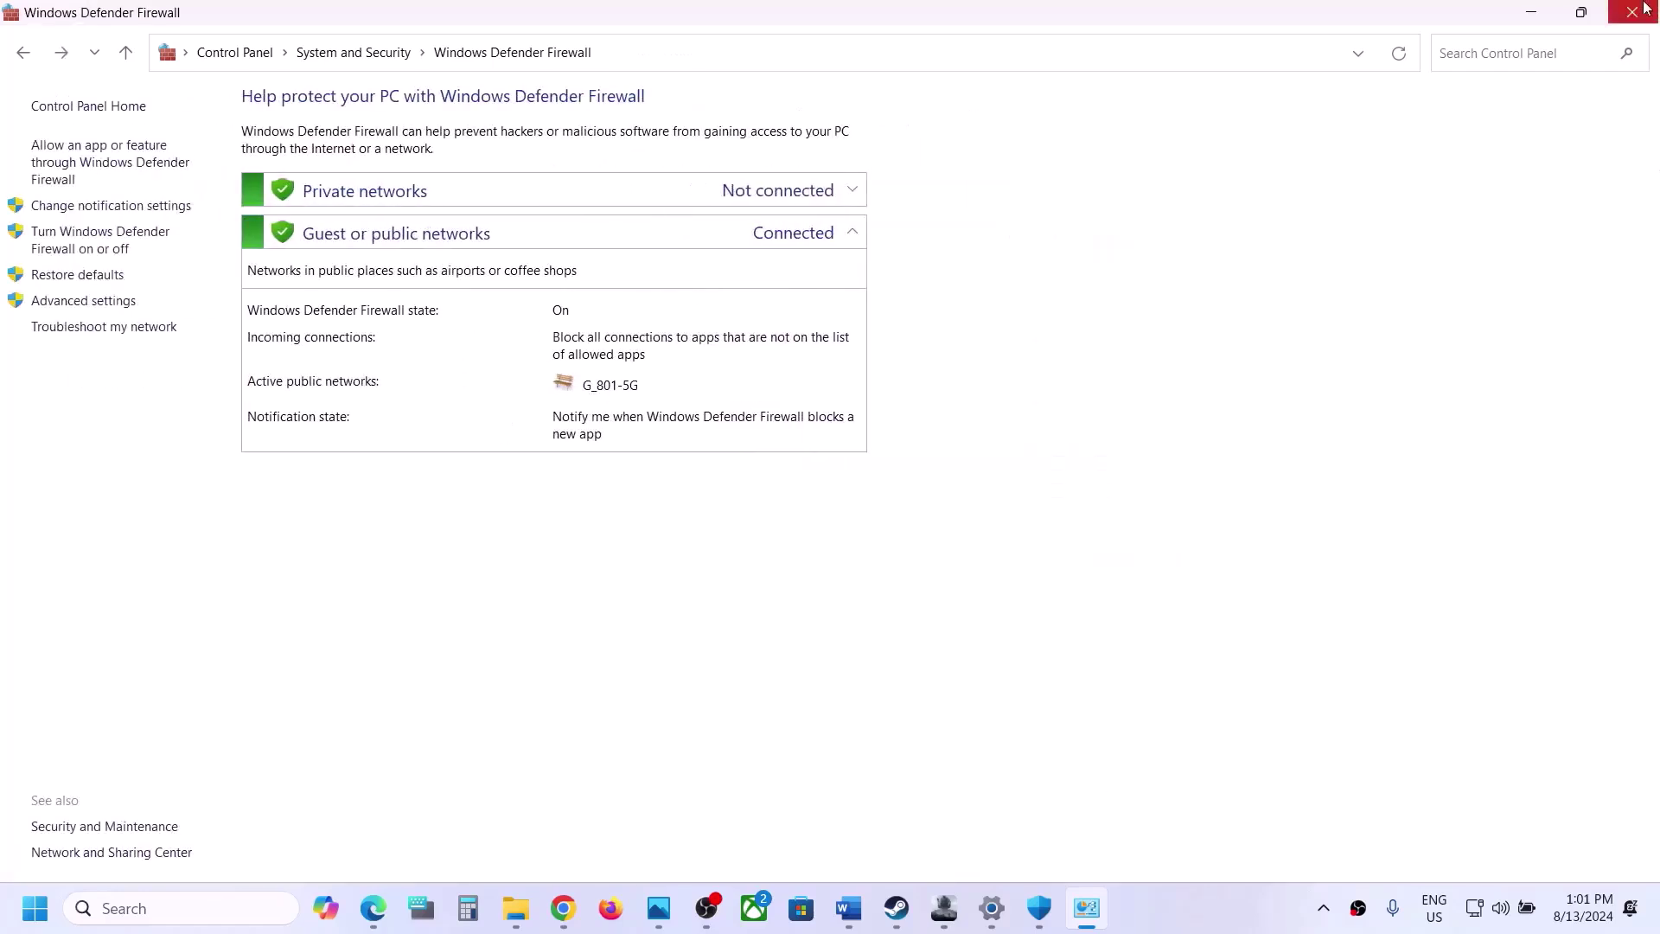
Step: Close the open Control Panel, Windows Security and Settings windows to return to the Word document
click(1638, 10)
click(1638, 10)
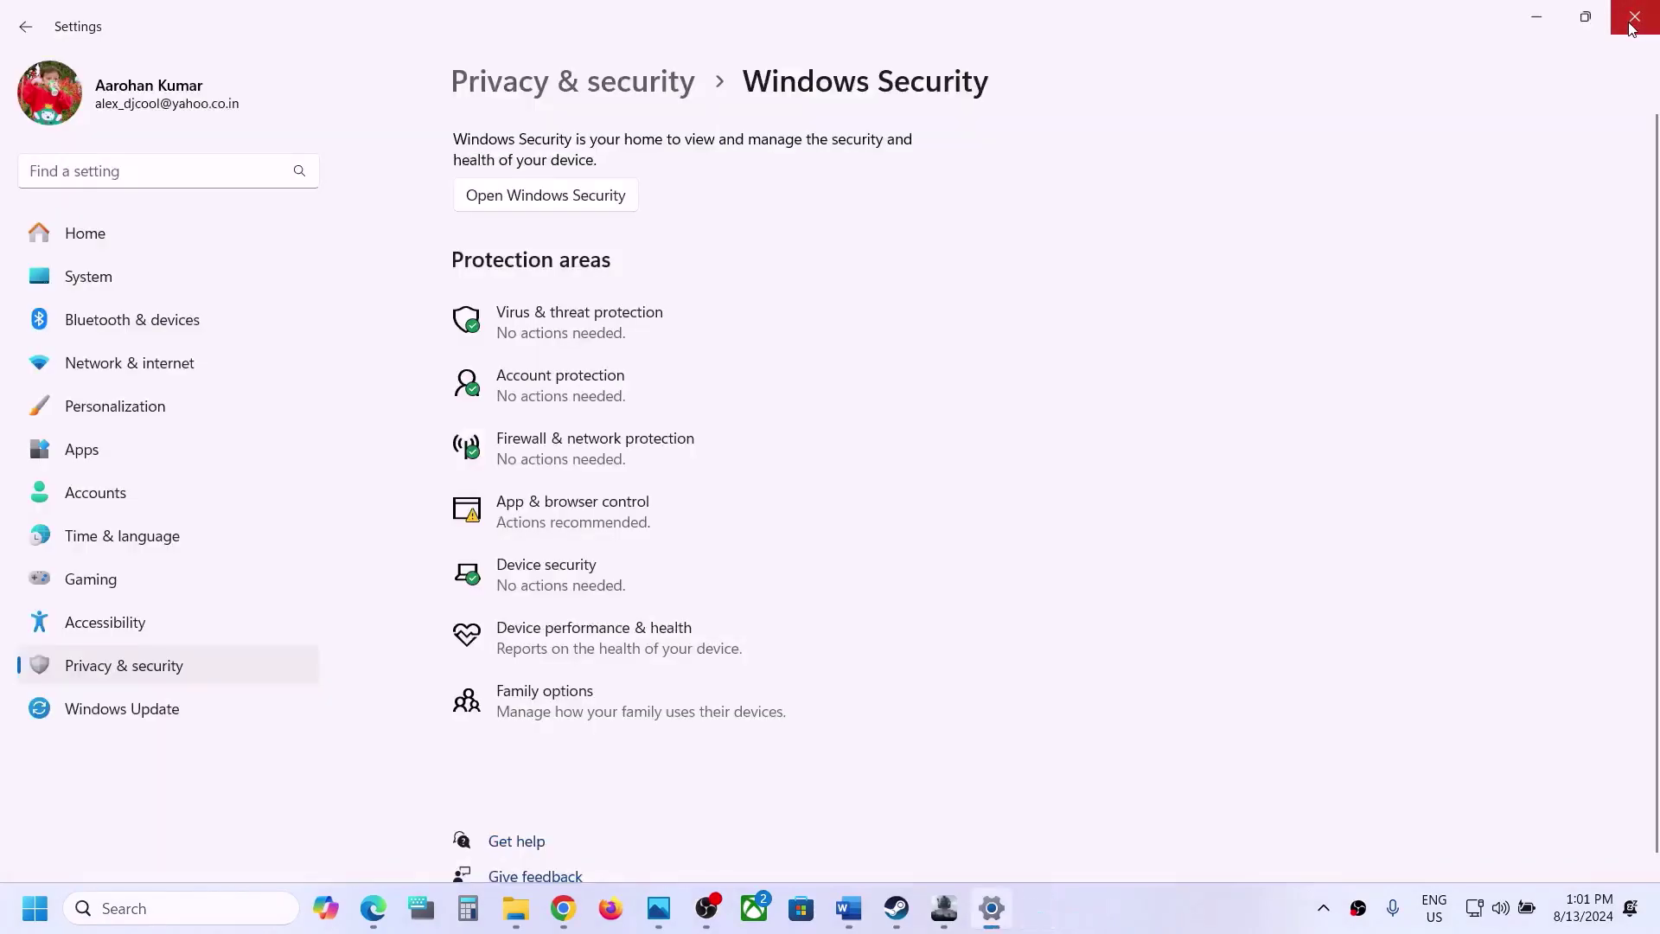
click(1636, 11)
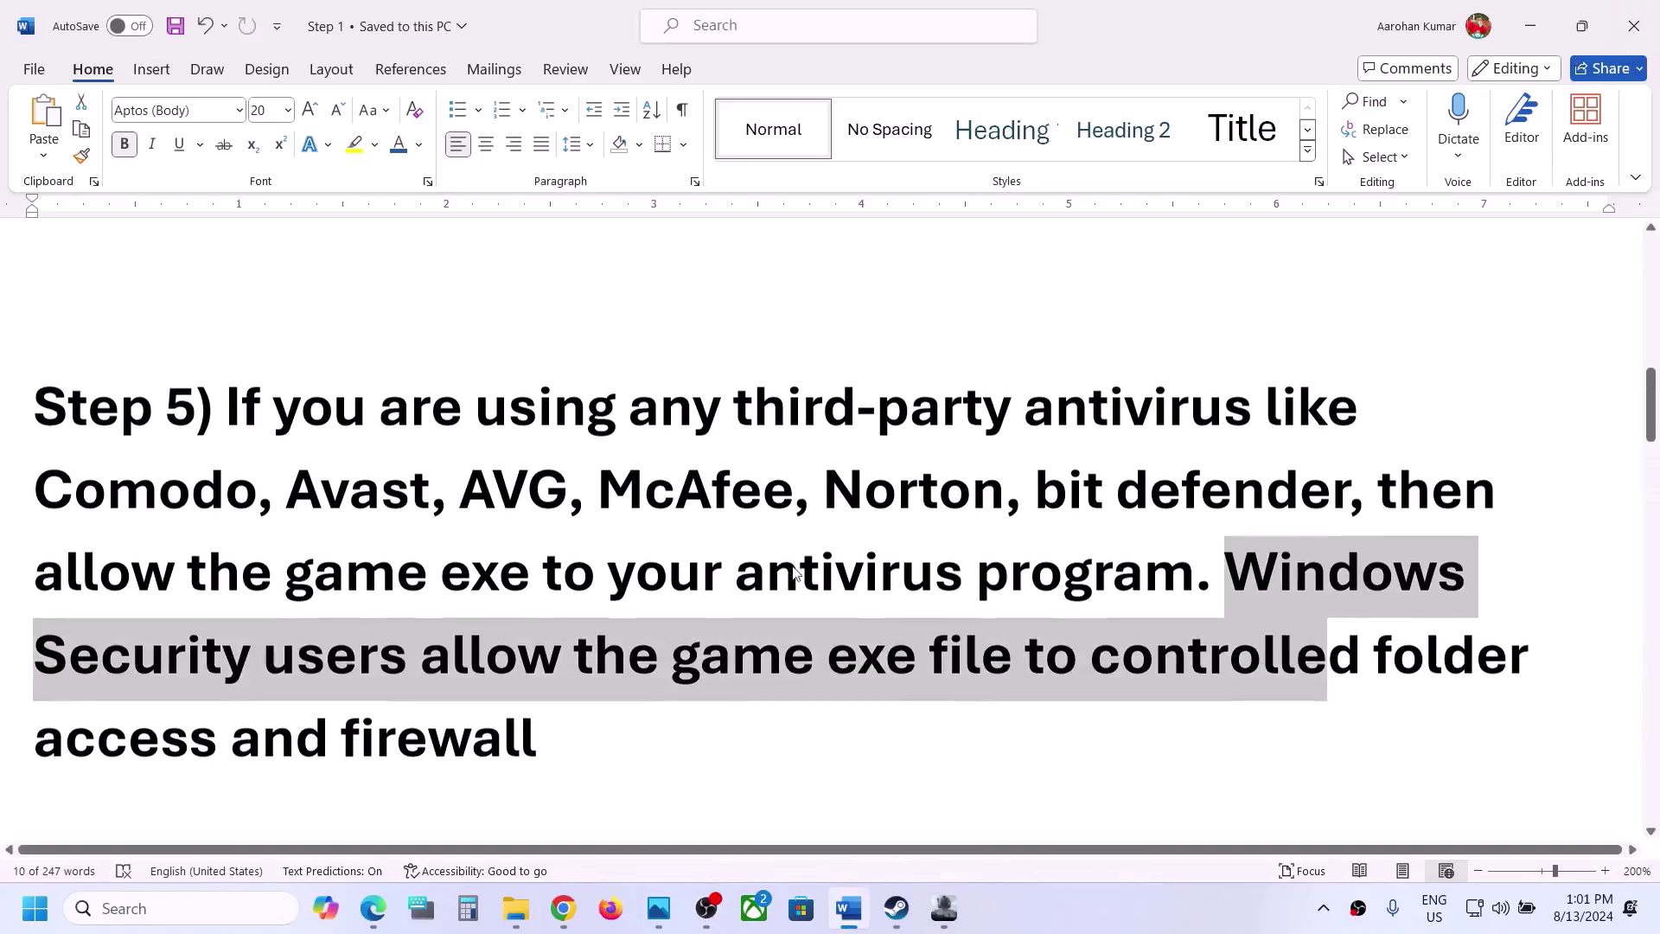
Step: Highlight the Step 6 instruction in the document, then switch to the Arena Breakout Infinite launcher and start a game file repair
scroll(793, 562, down, 3)
drag(278, 607, 782, 622)
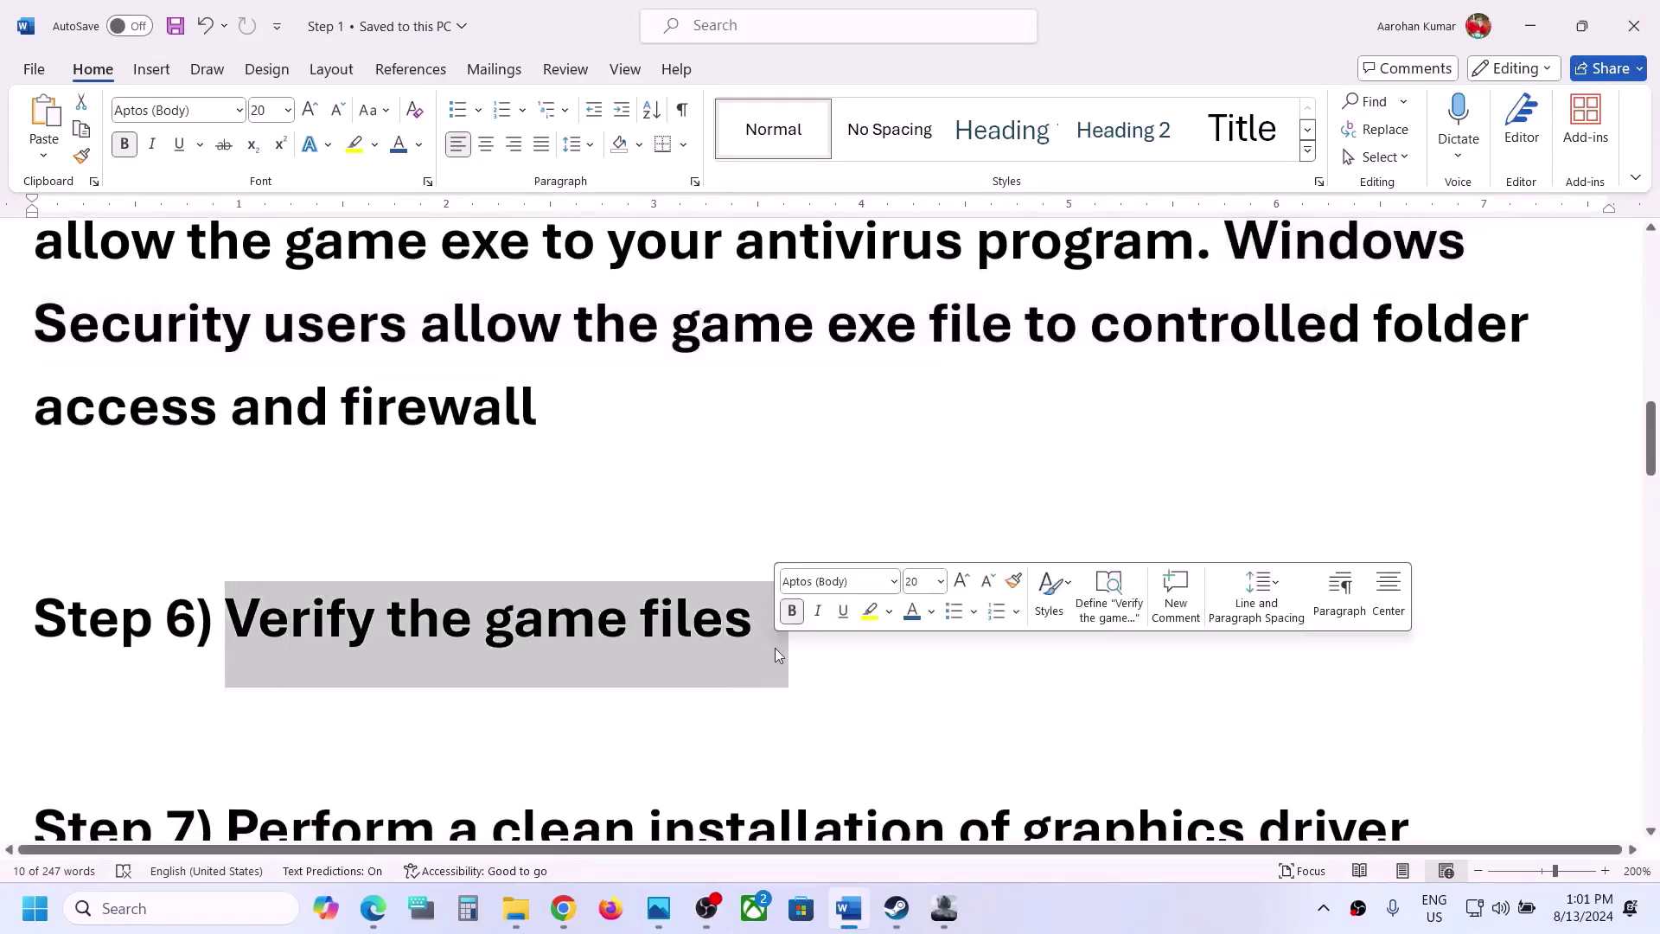
click(943, 909)
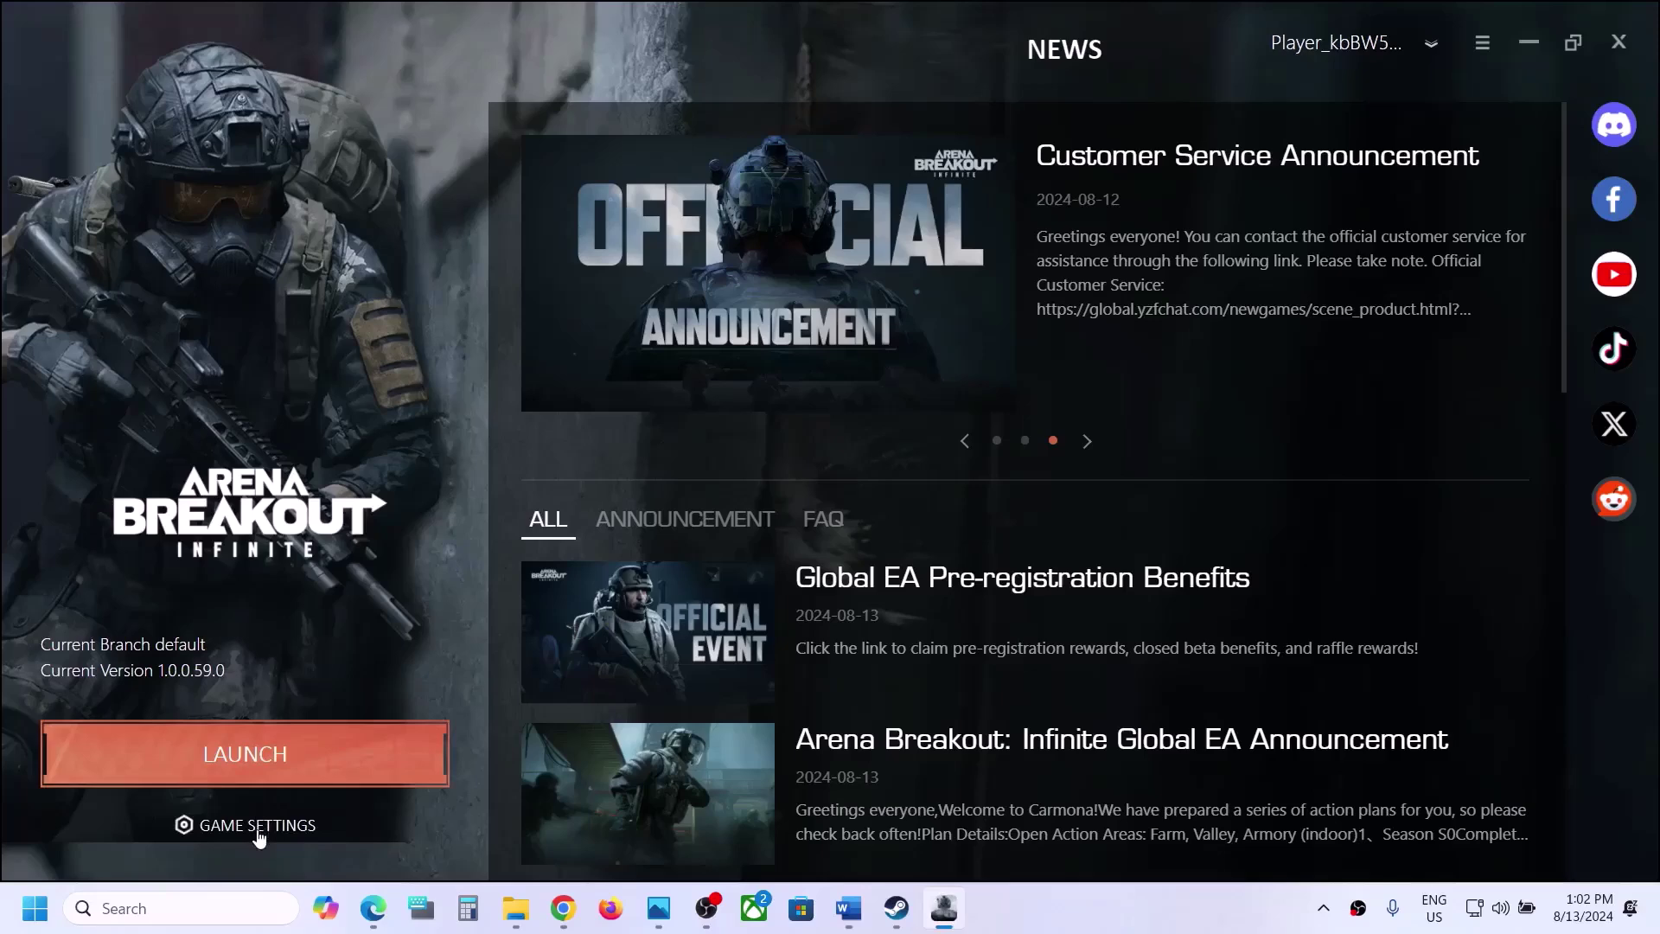
click(258, 826)
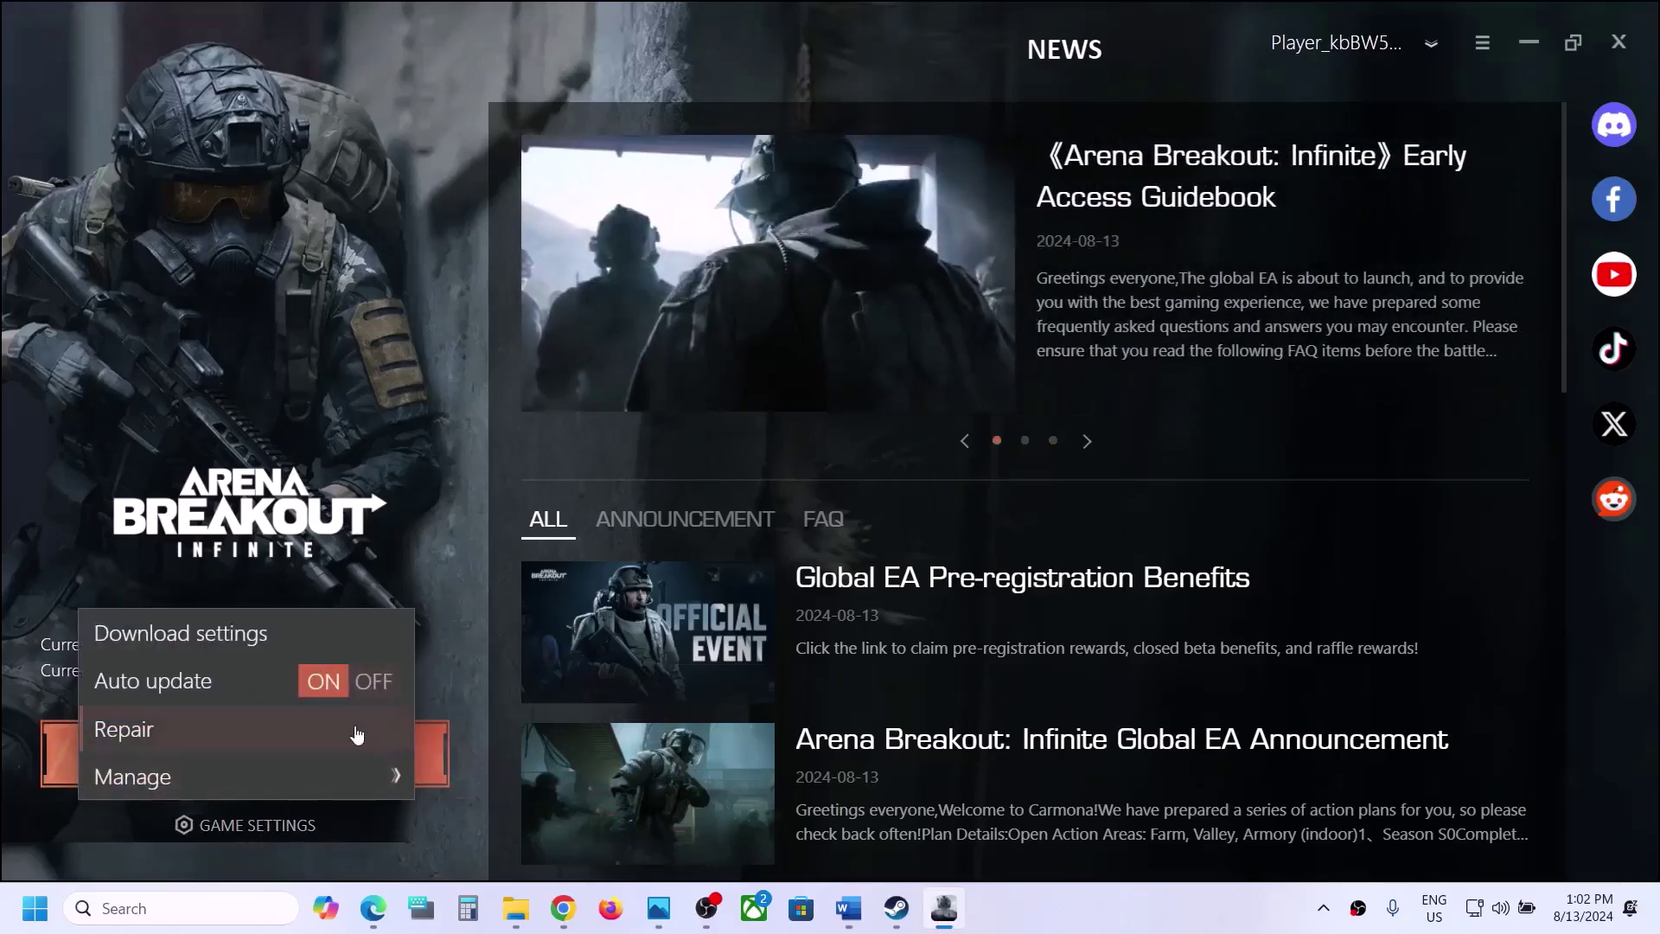
click(182, 735)
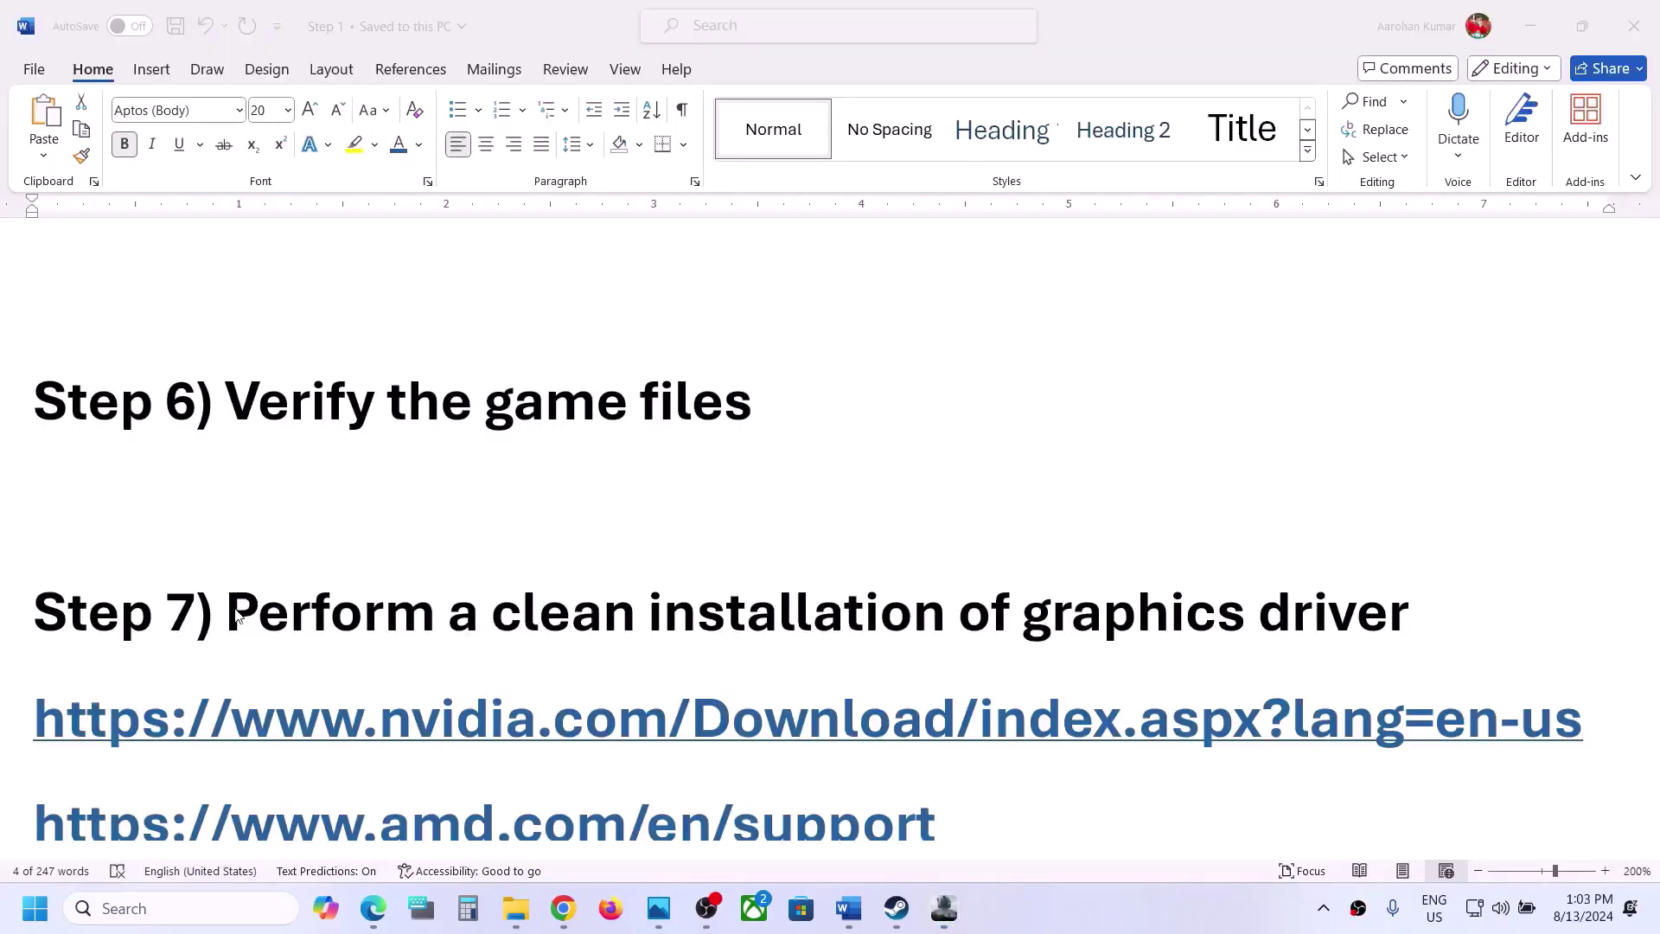
Step: Highlight the Step 7 instruction on clean graphics driver installation and its NVIDIA and AMD links in the Word document
drag(233, 610, 1256, 611)
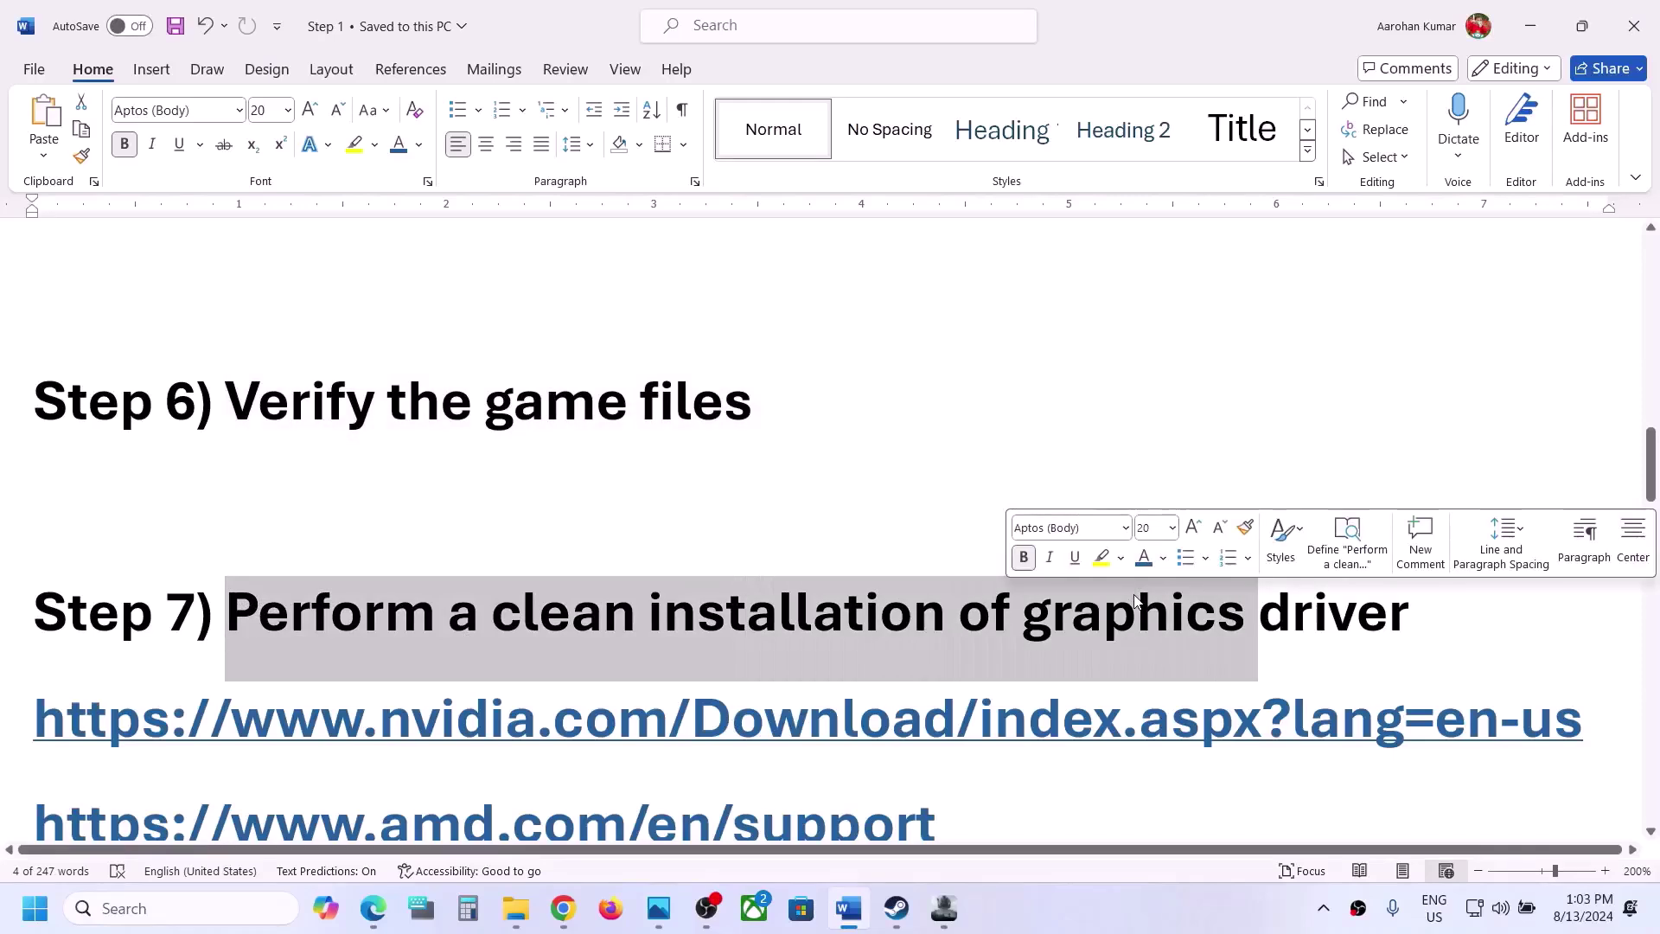
scroll(933, 605, down, 1)
drag(446, 631, 978, 631)
drag(351, 726, 760, 735)
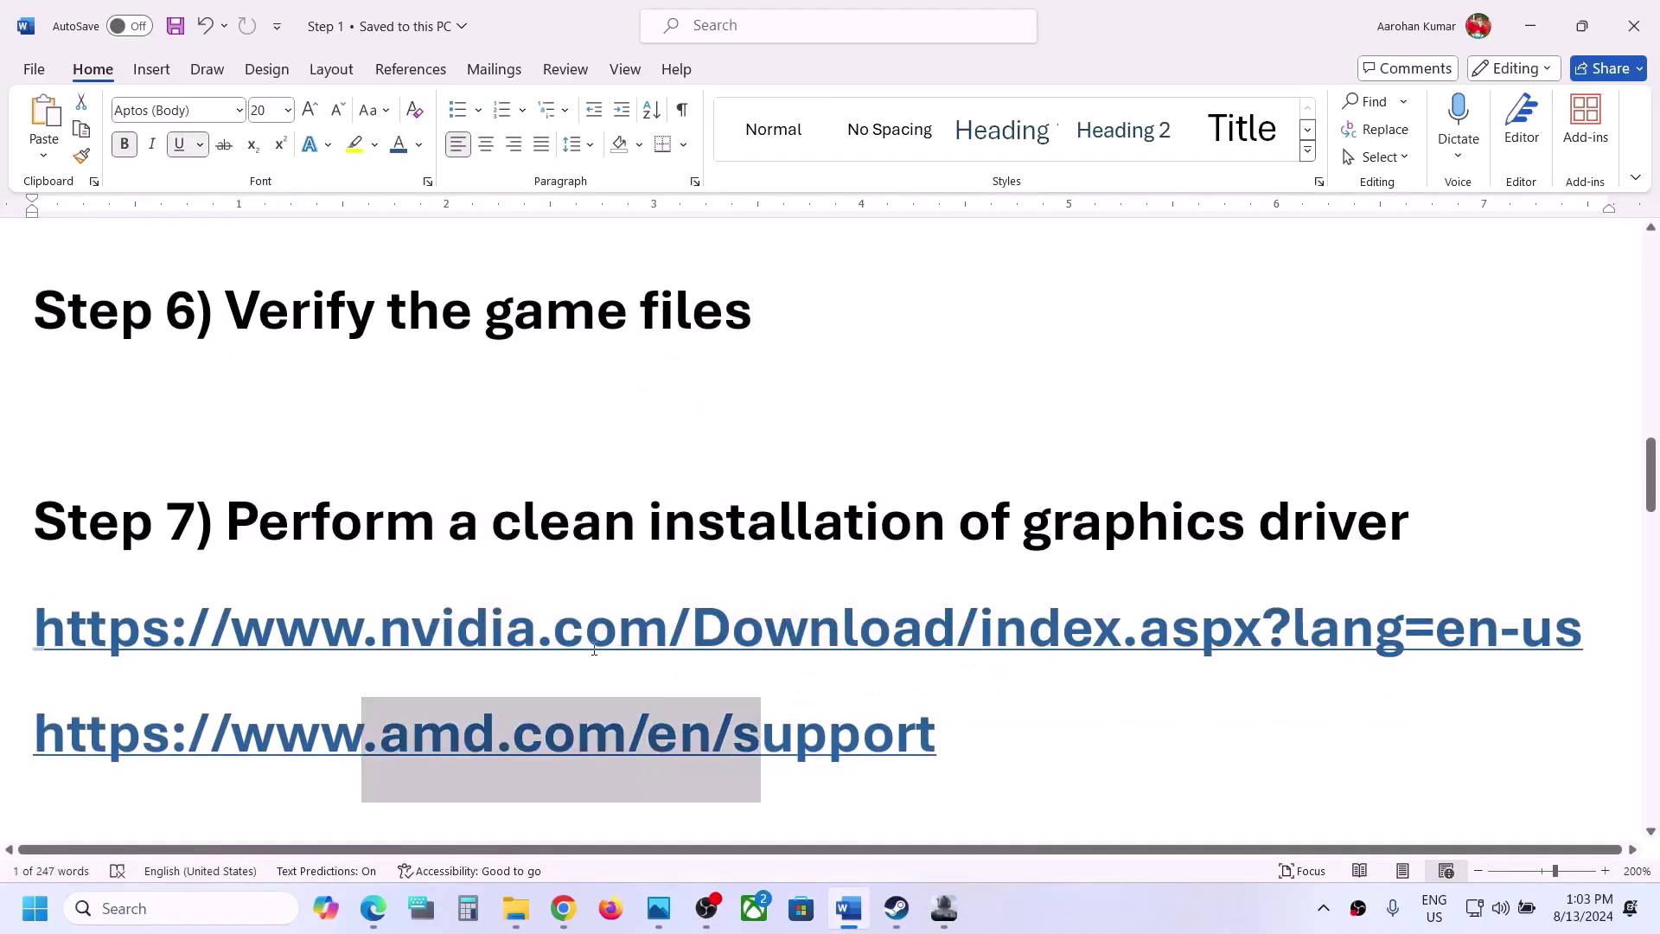
drag(557, 632, 889, 632)
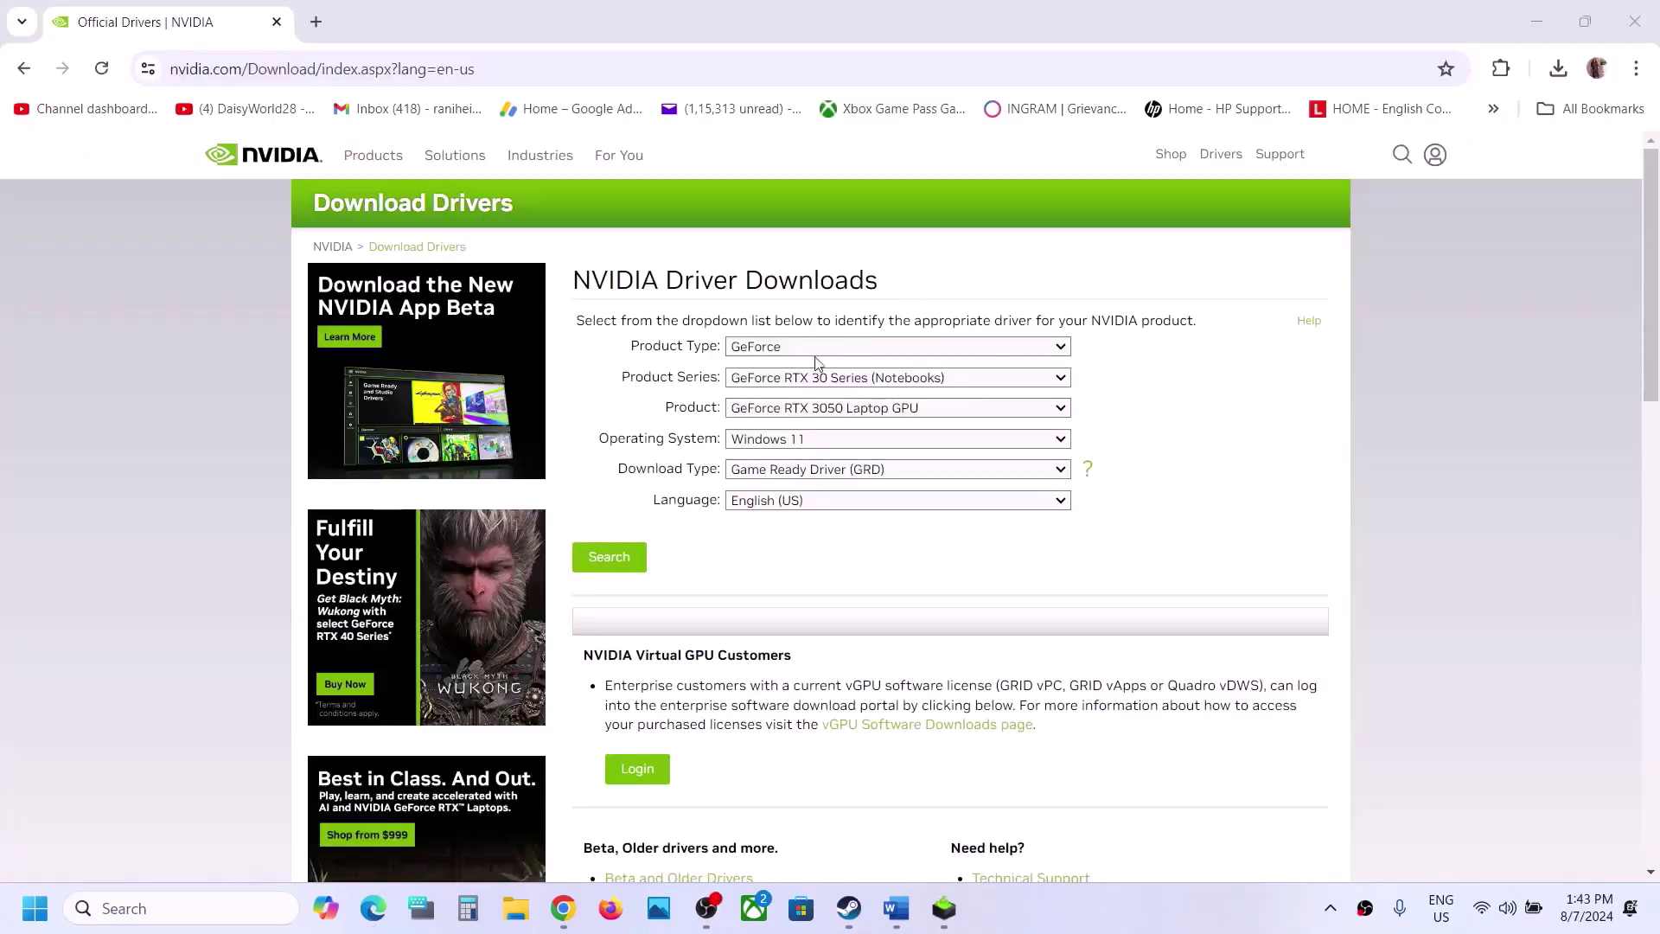
Step: On the NVIDIA driver page in Chrome, use GeForce as product type and GeForce RTX 30 Series (Notebooks) as product series
click(790, 344)
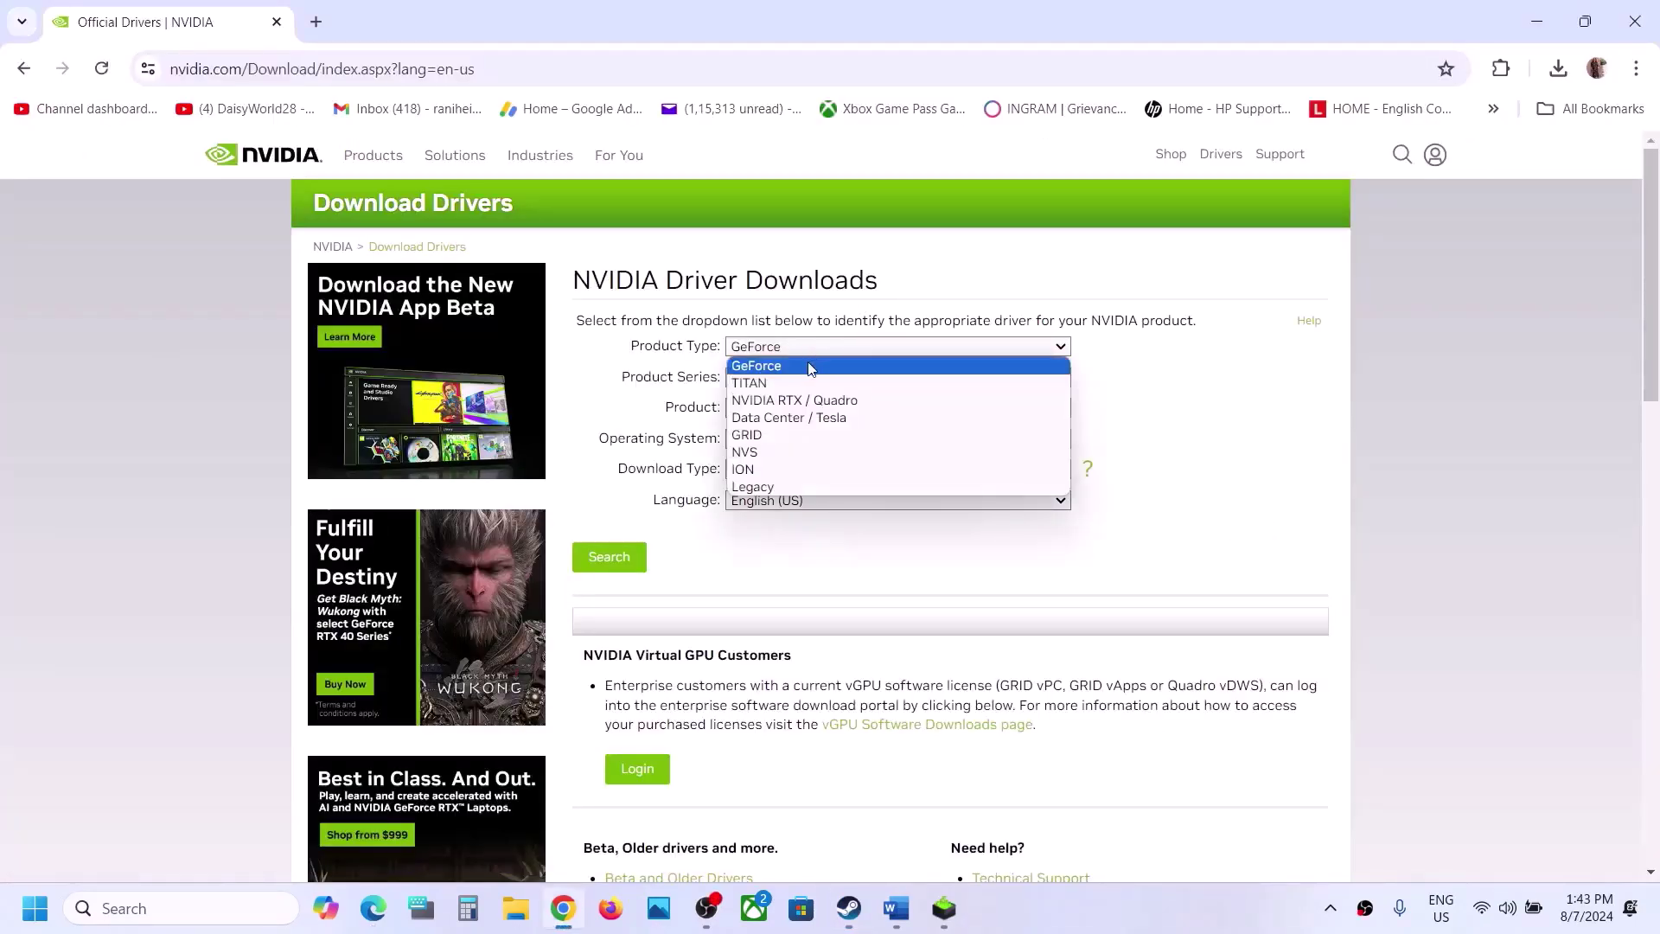
click(1208, 470)
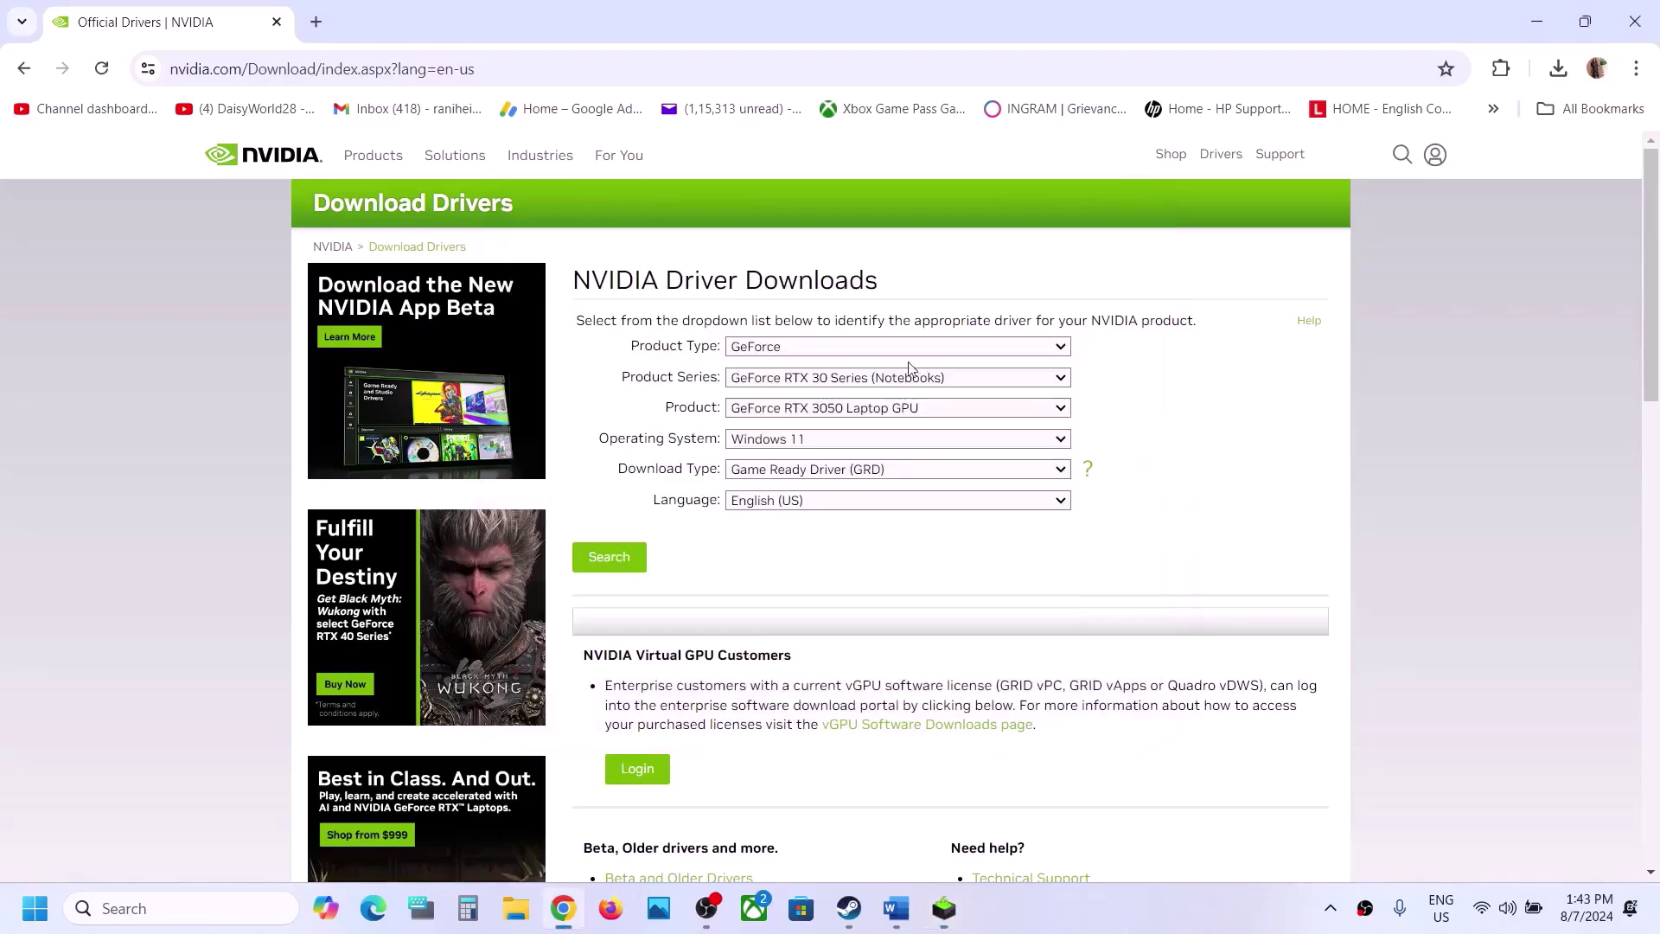
click(820, 347)
click(1217, 408)
click(922, 380)
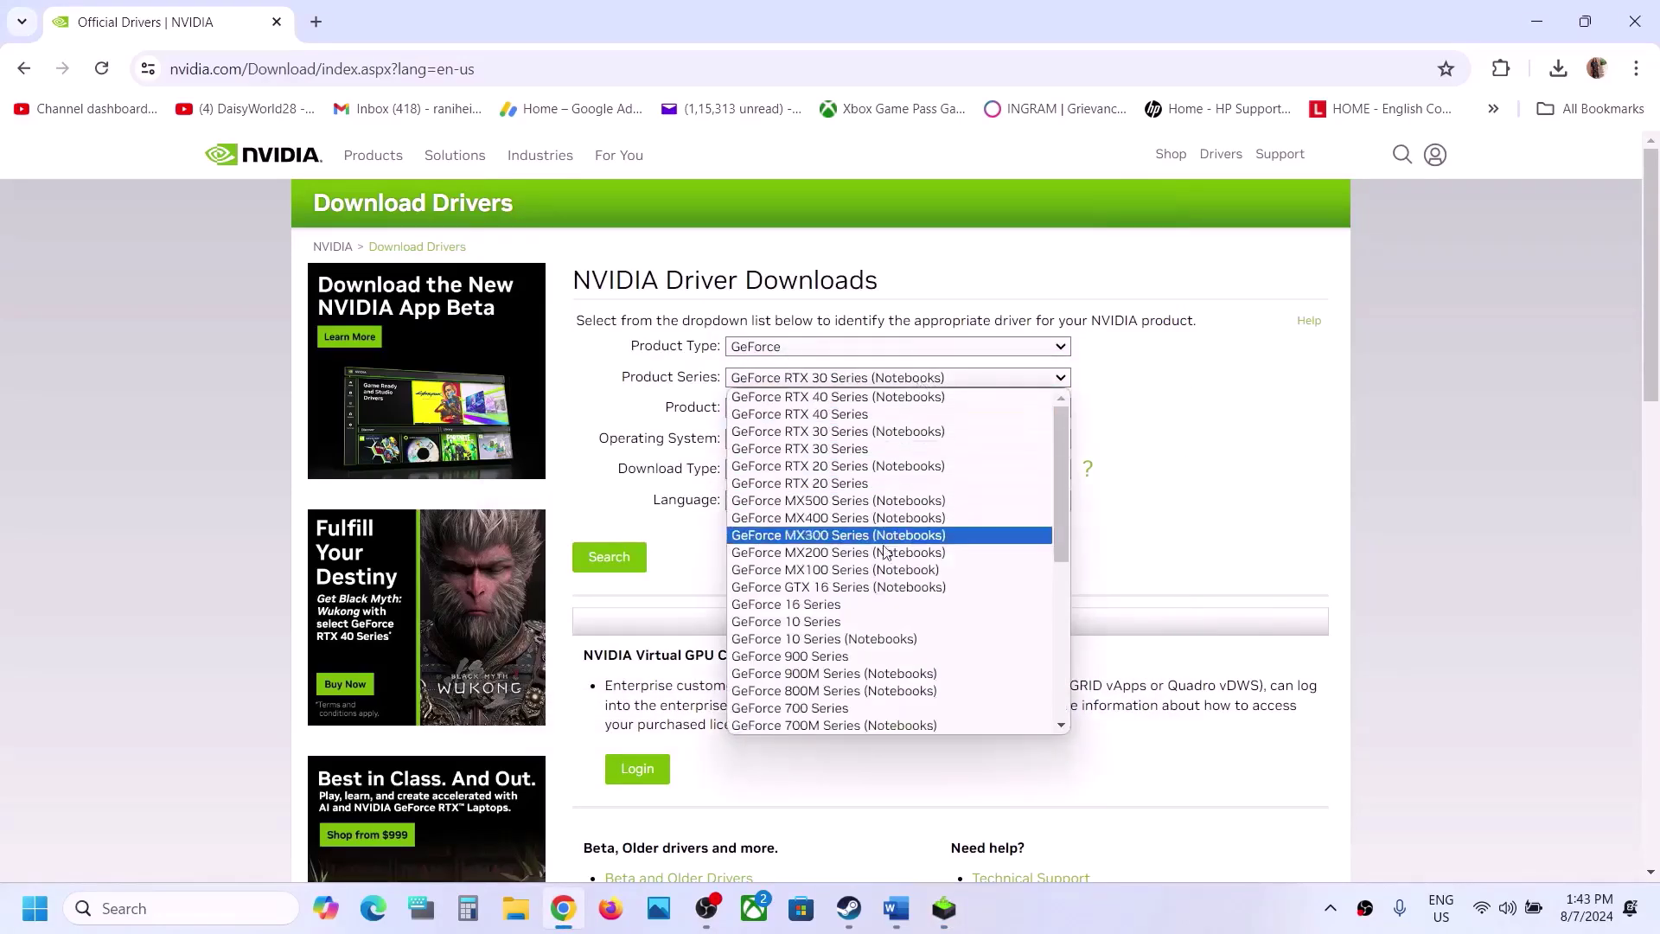
click(885, 432)
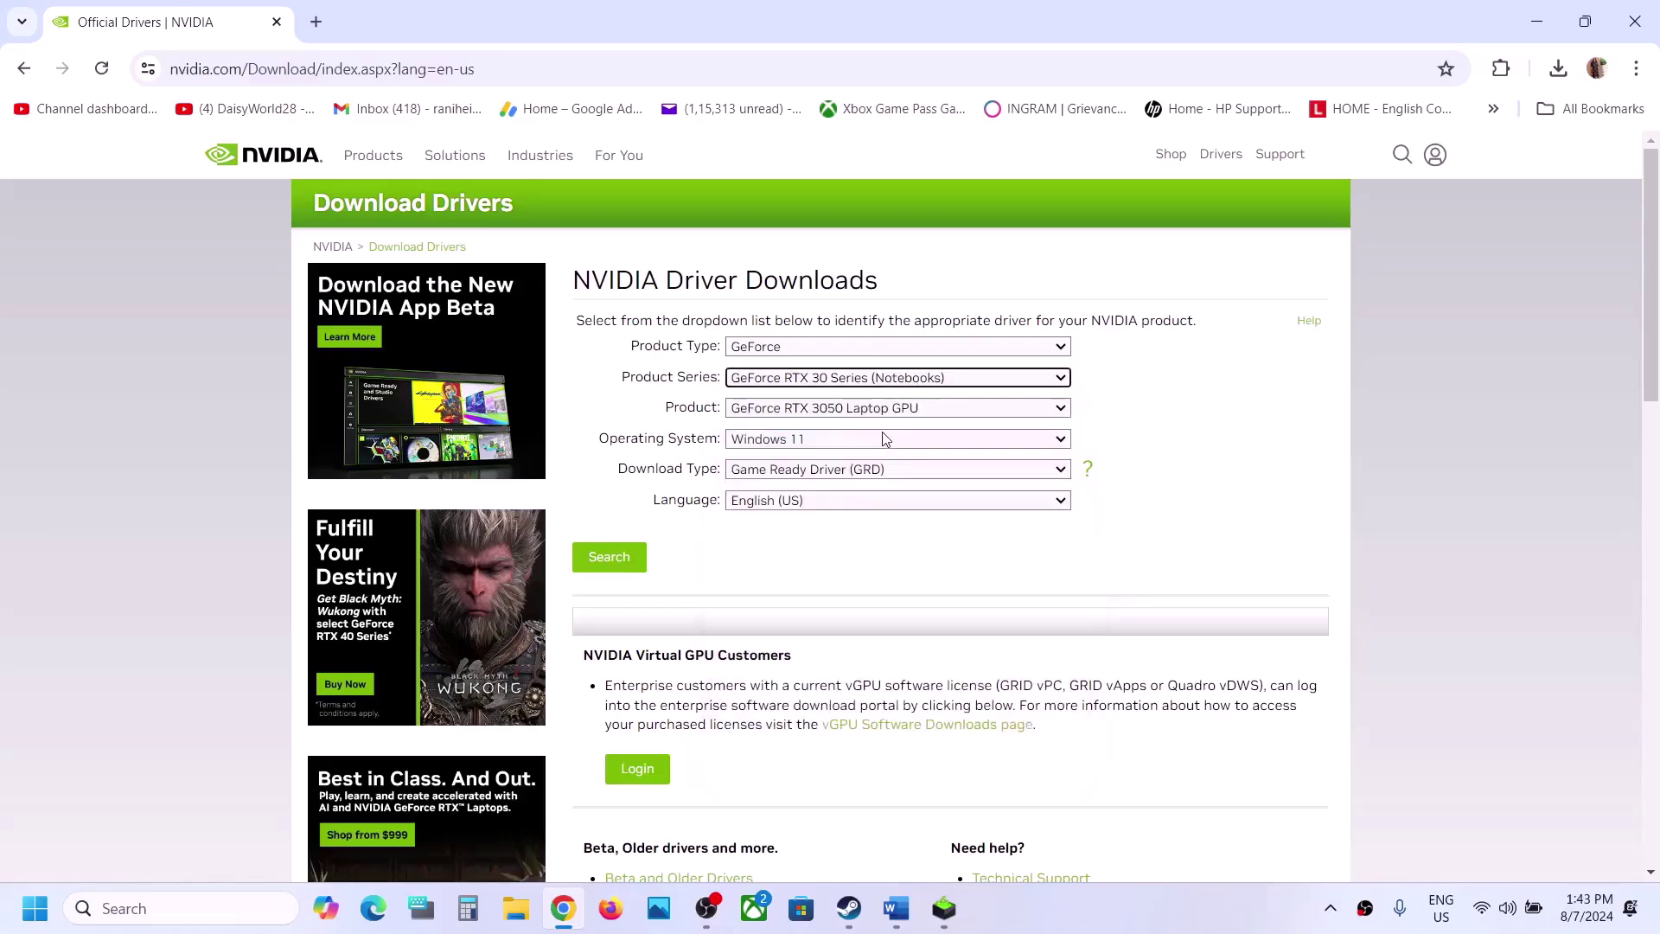
Step: Search for the GeForce RTX 3050 Laptop GPU driver on Windows 11 and open its download page
click(896, 414)
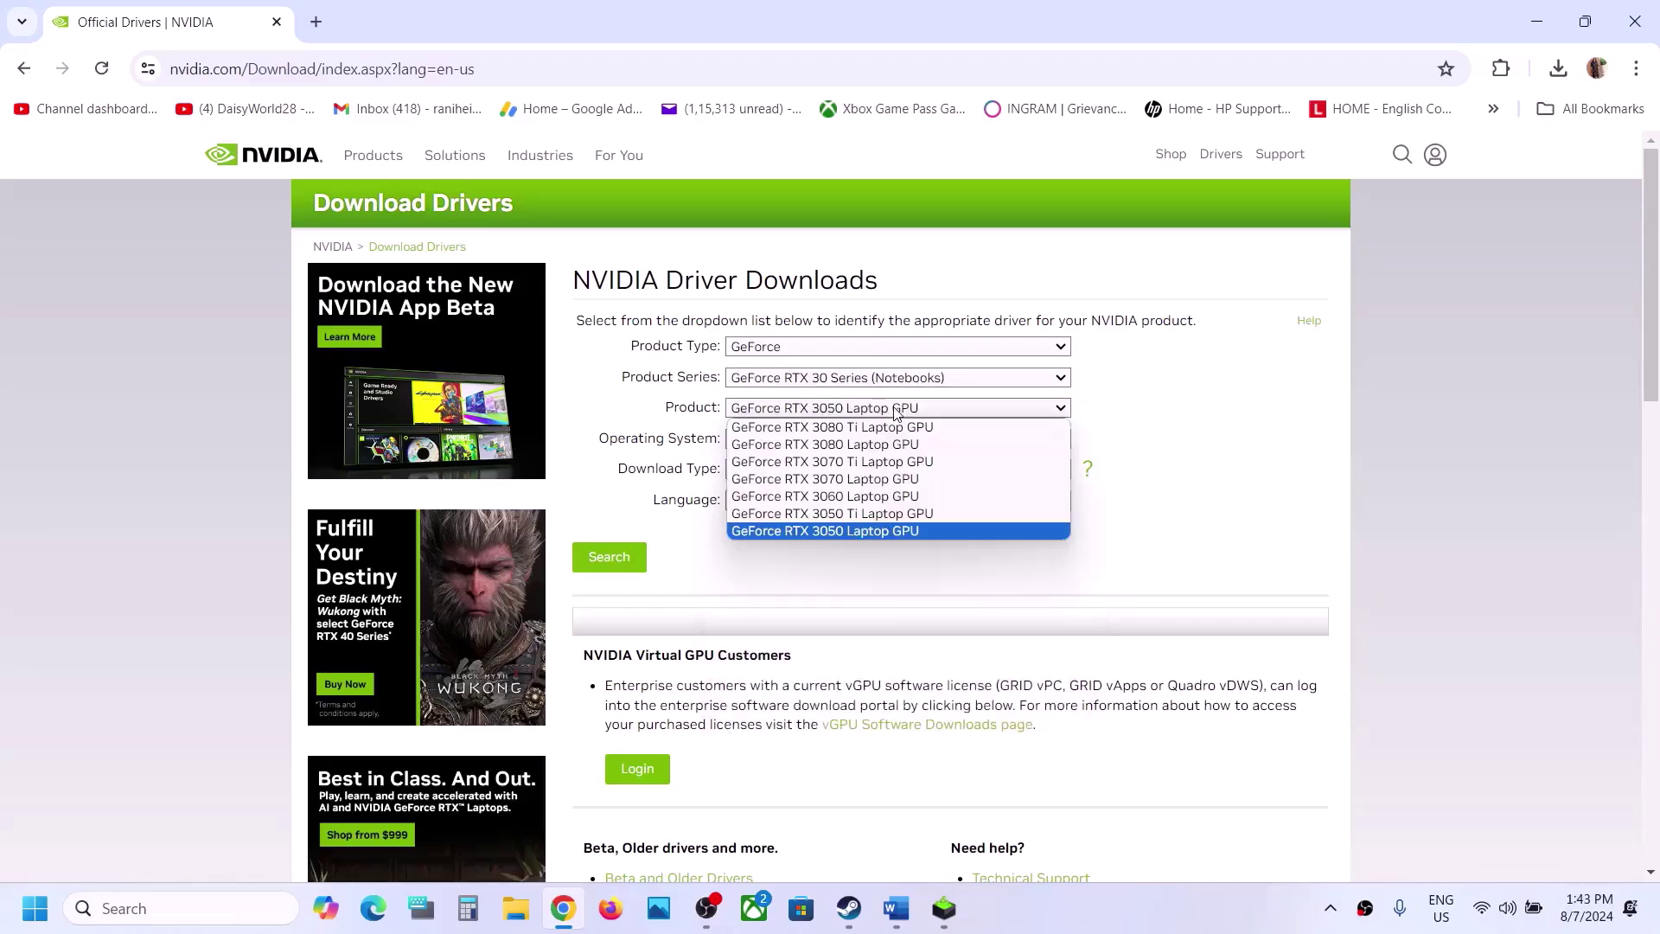
click(880, 538)
click(811, 442)
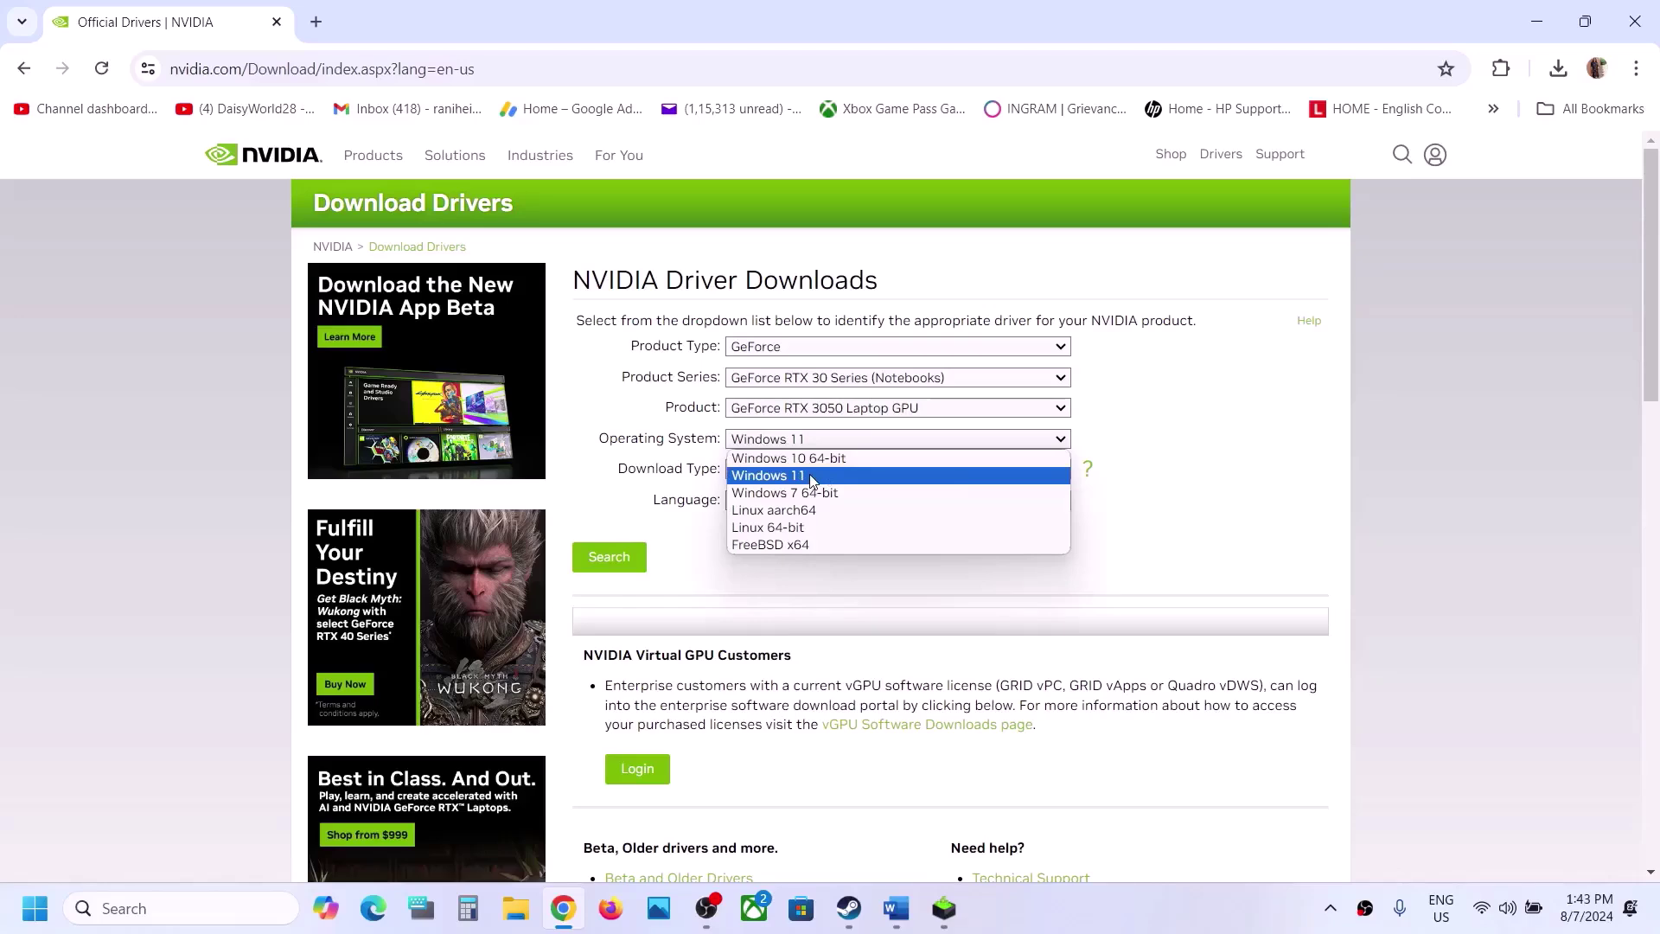
click(812, 477)
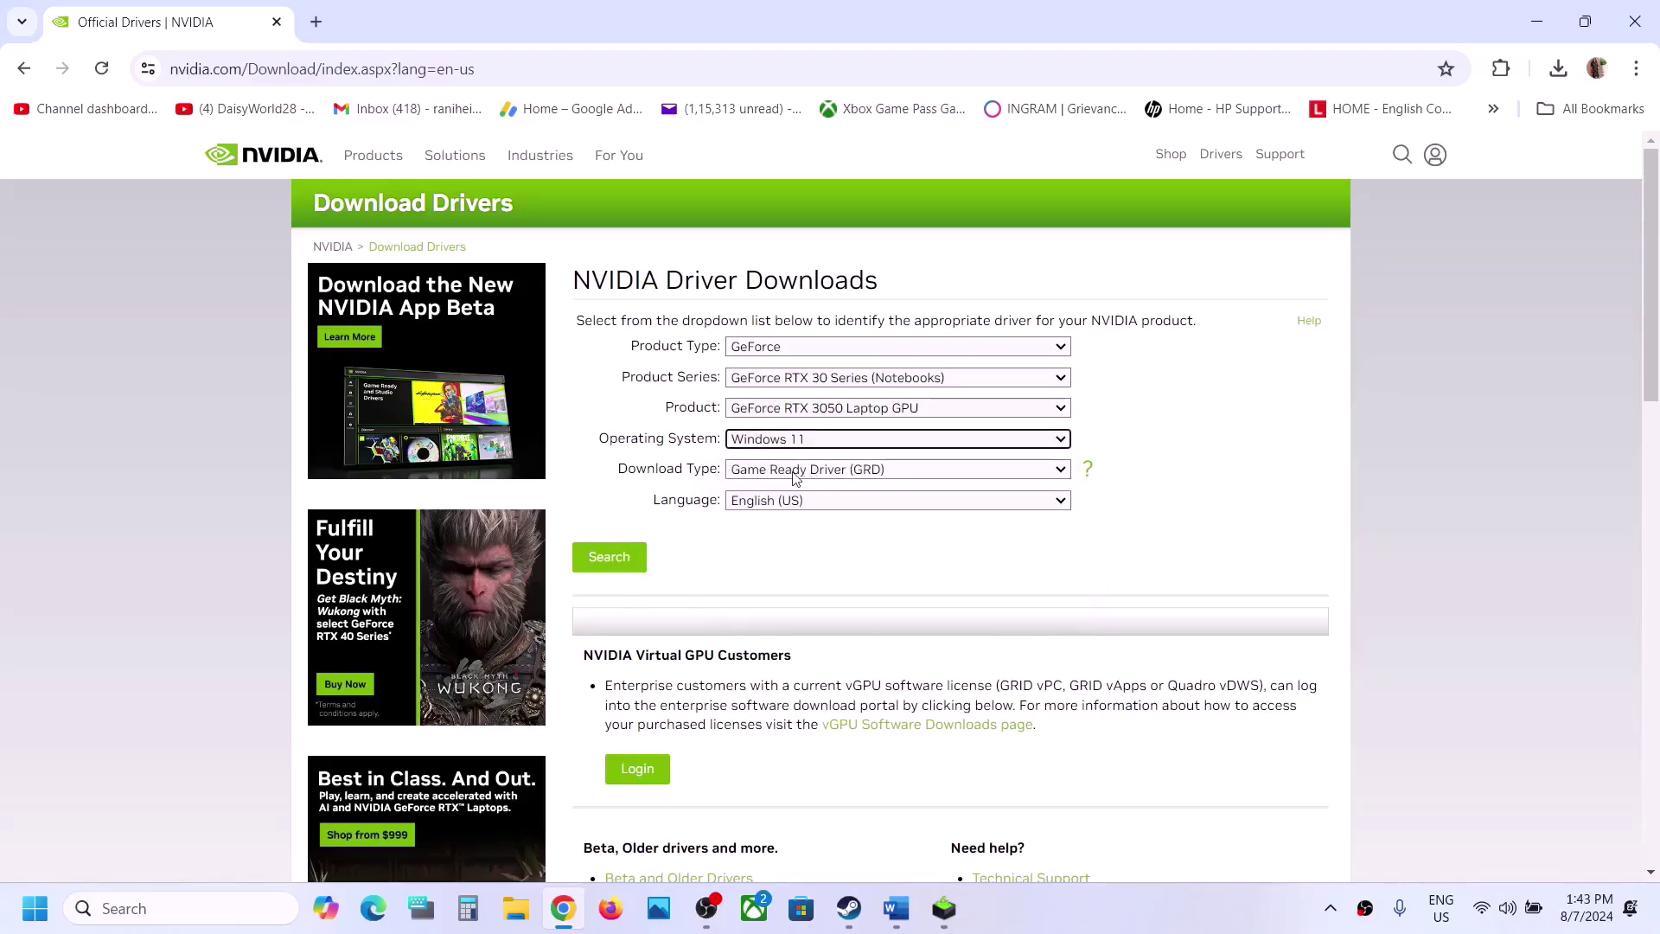
click(628, 558)
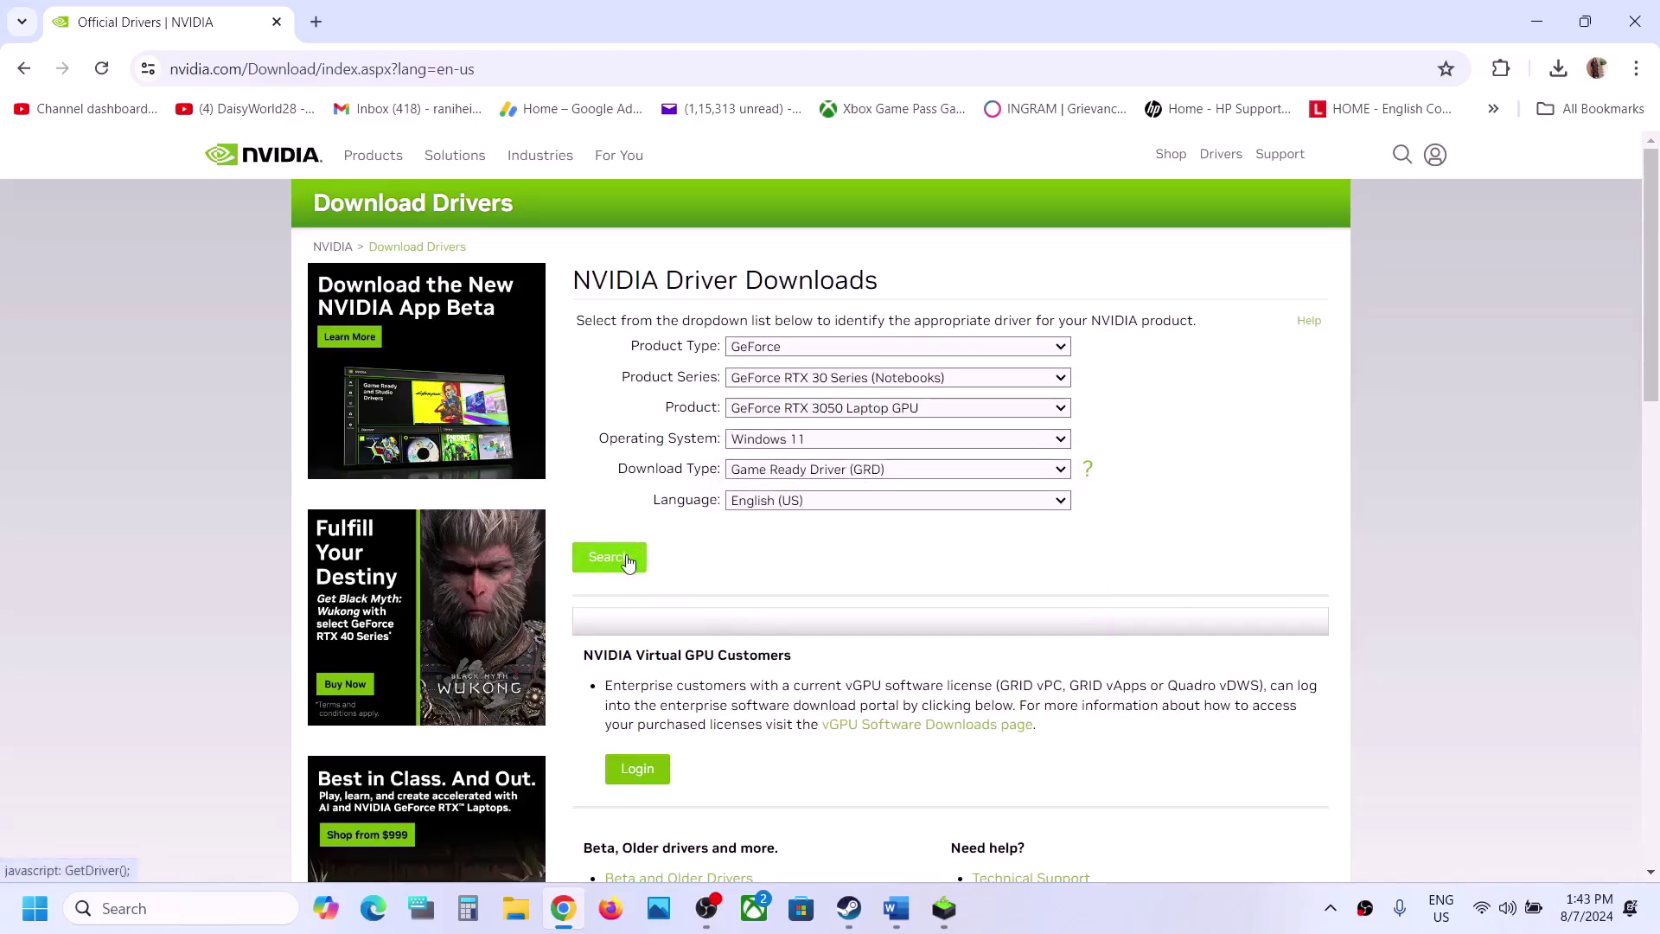
click(625, 450)
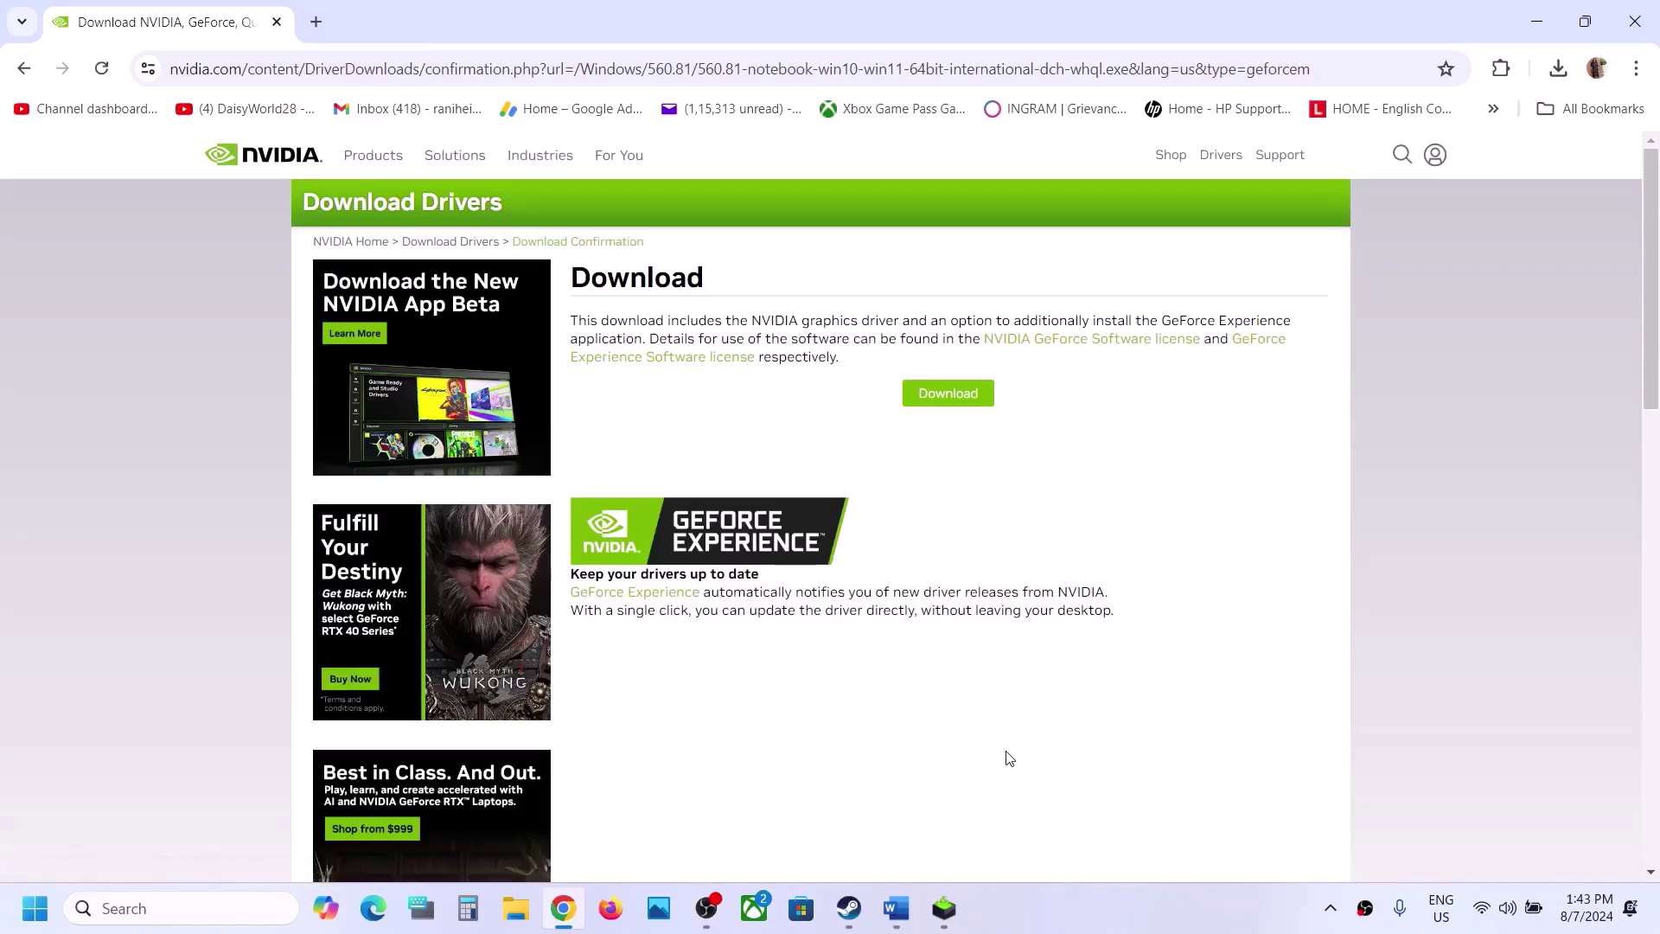
Step: Start a custom installation of NVIDIA Graphics Driver 560.81 with GeForce Experience, using the clean installation option
click(943, 885)
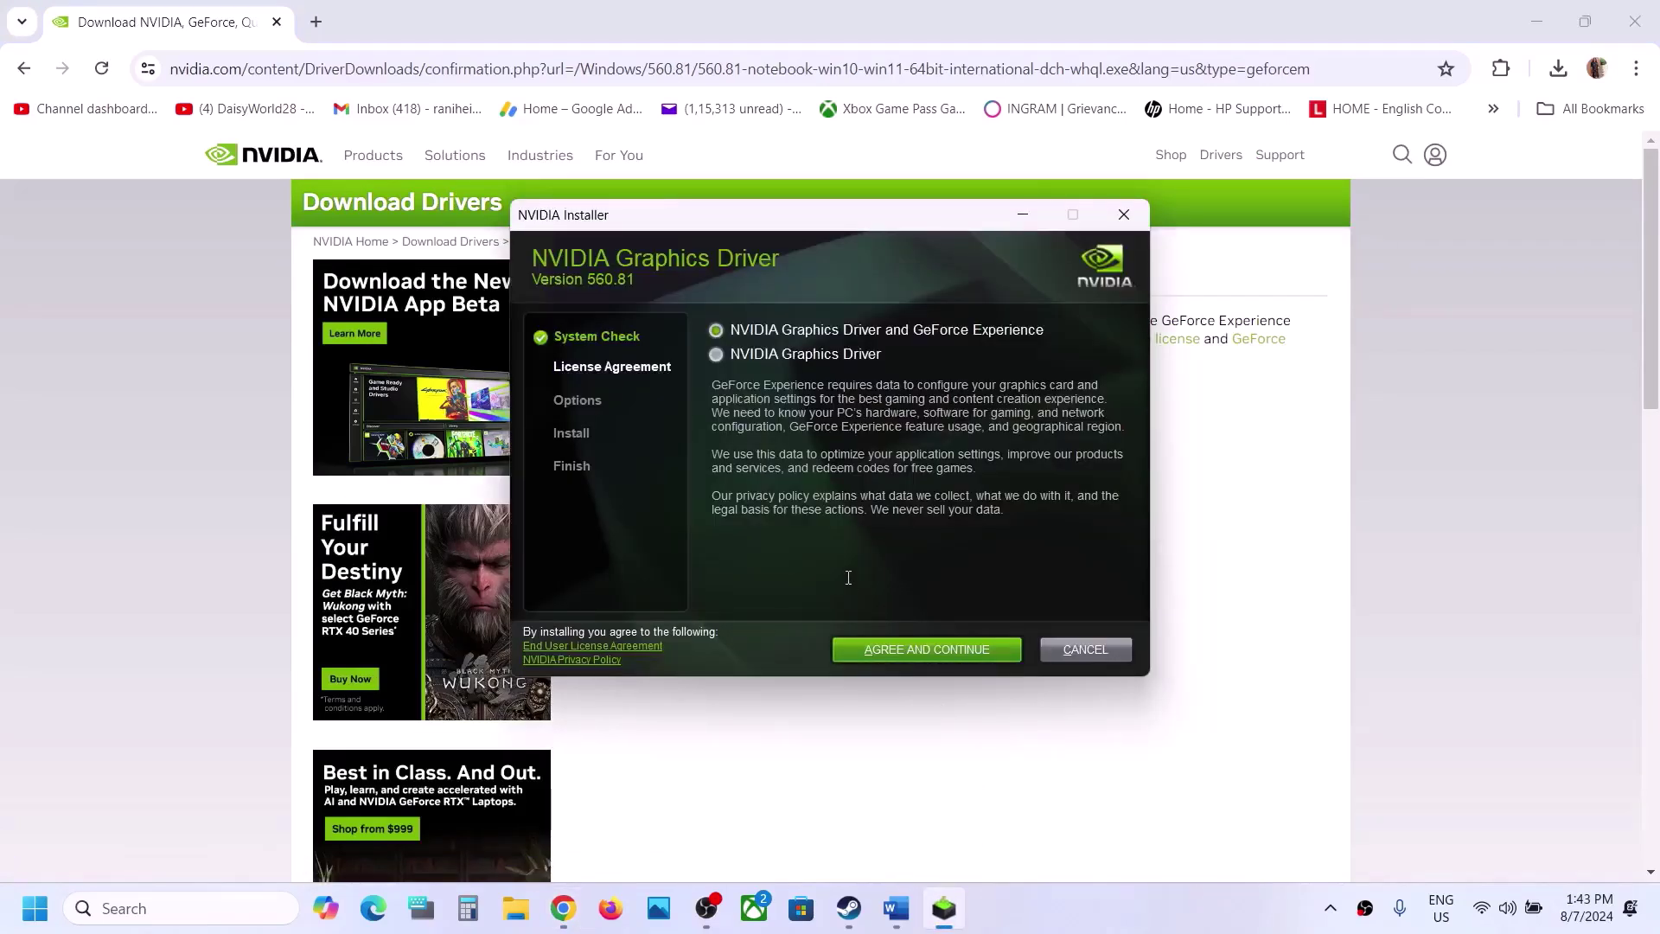
click(941, 648)
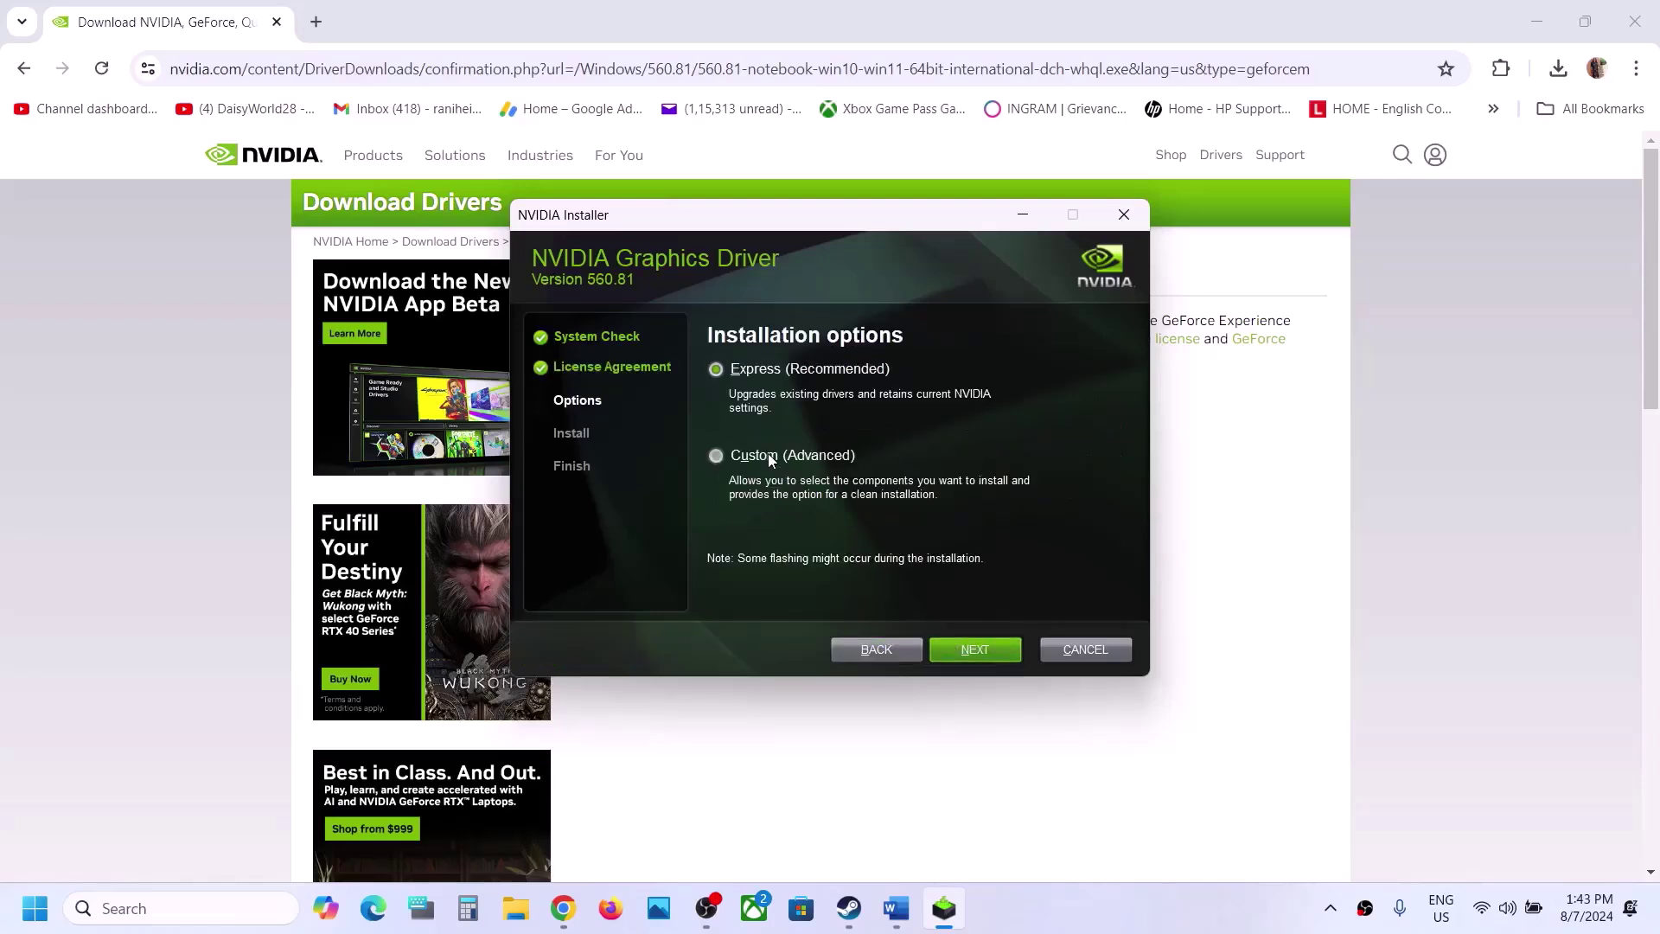
click(768, 452)
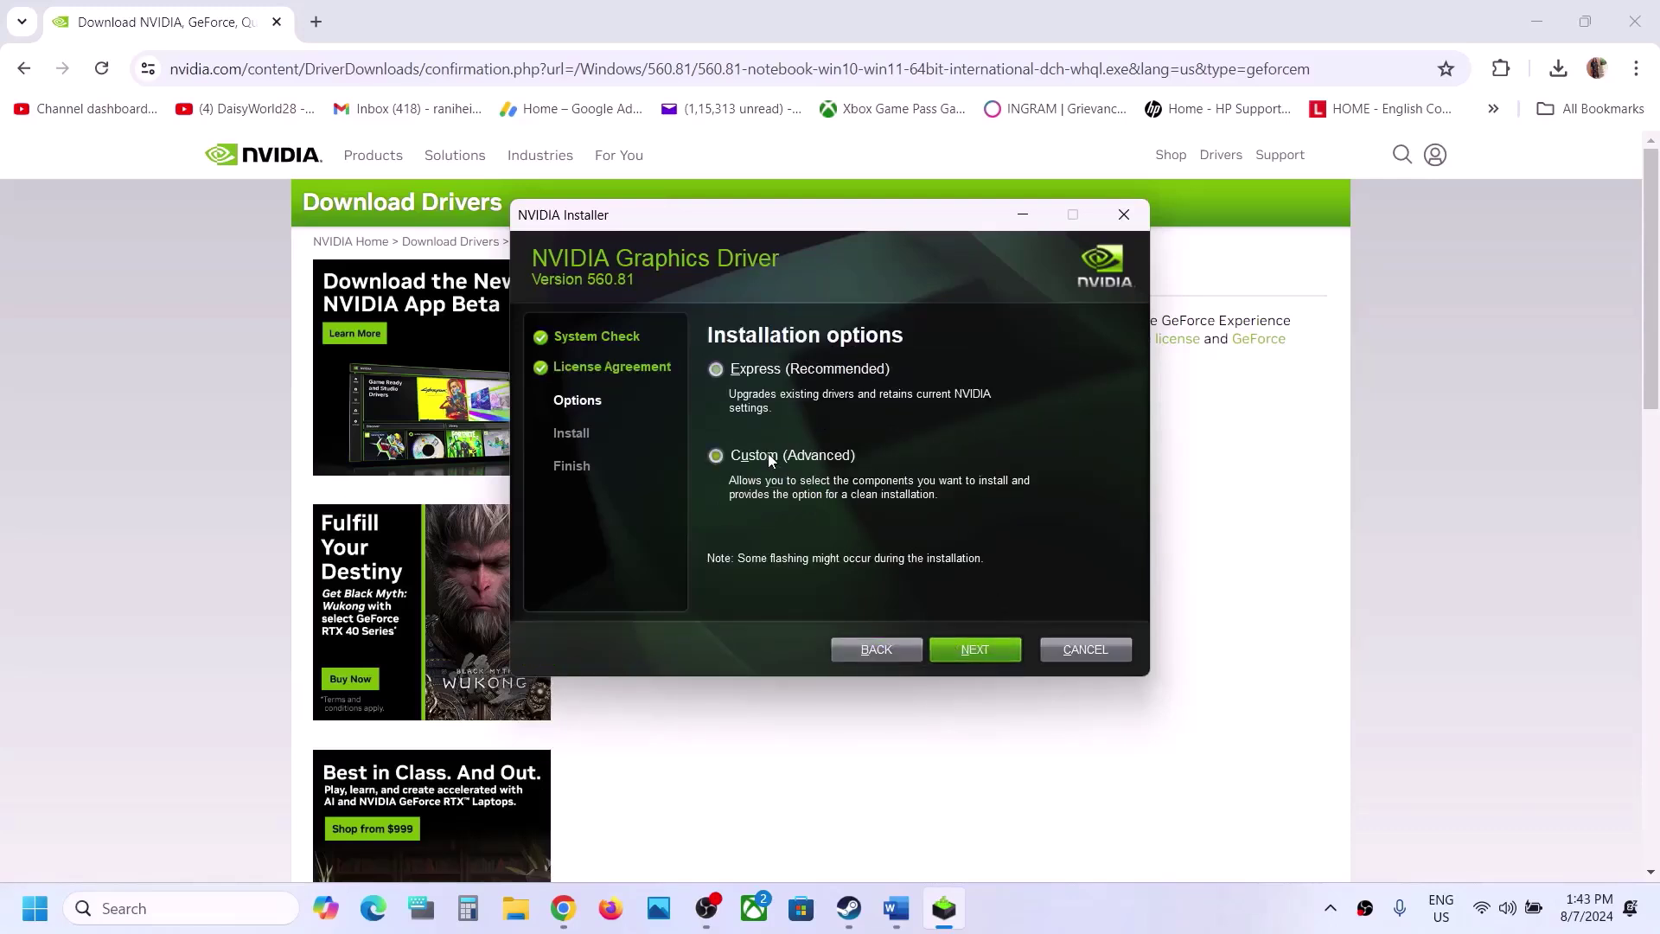
click(972, 648)
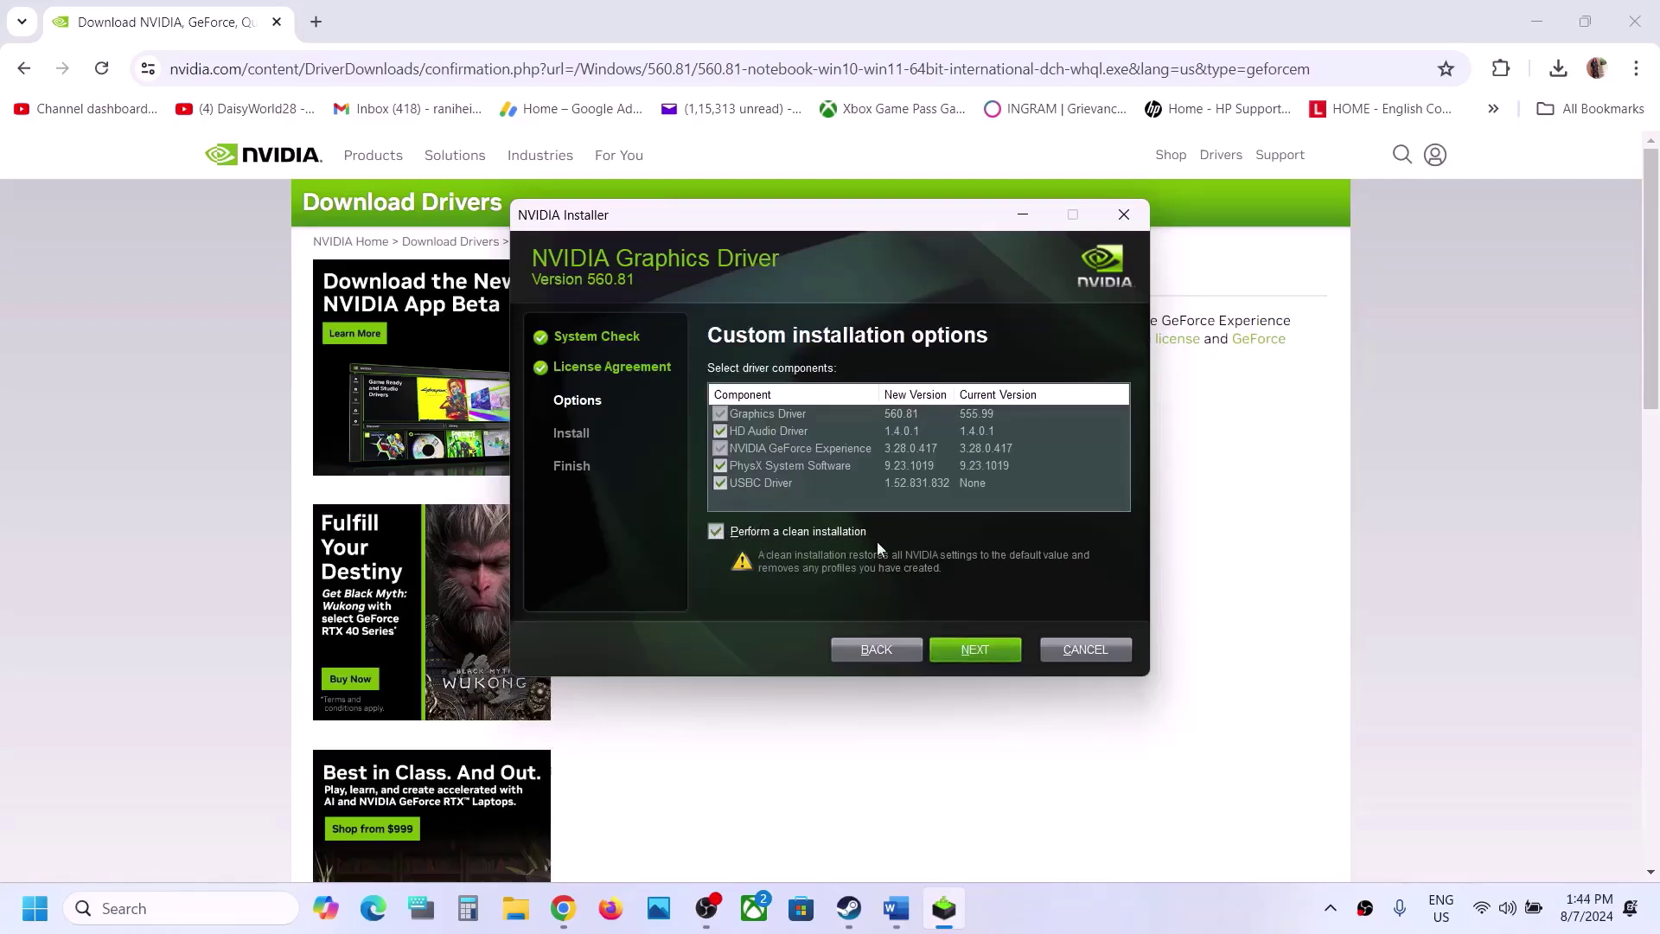
click(984, 652)
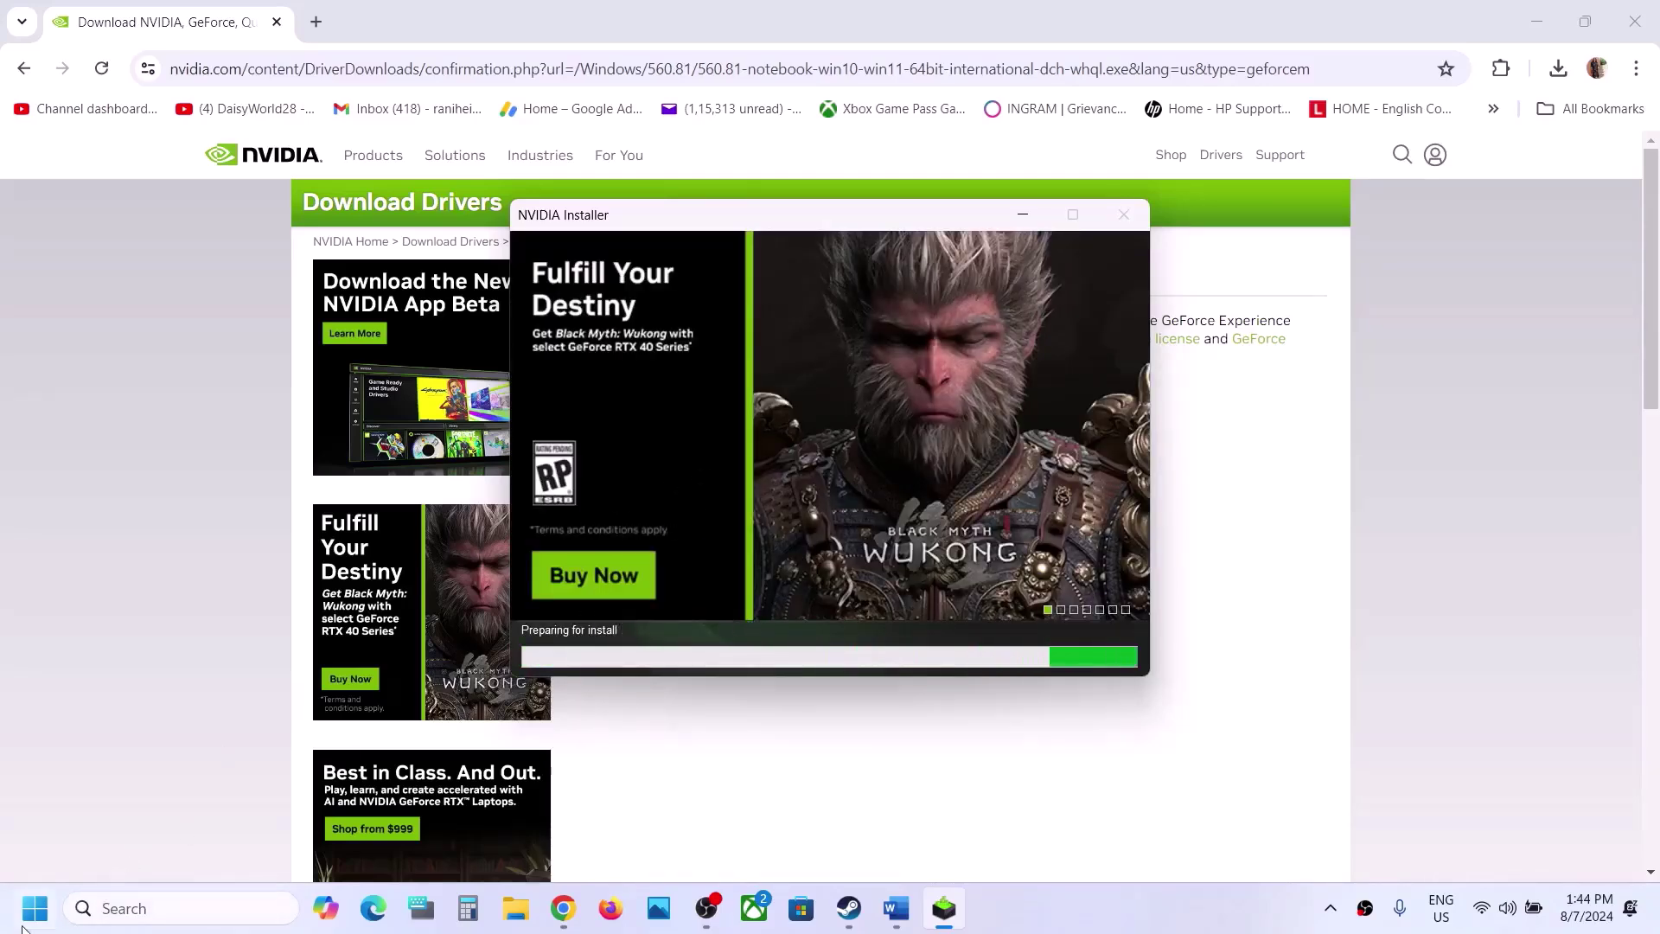
Step: View the Windows power options containing Restart and close them without restarting the computer
key(super)
click(626, 832)
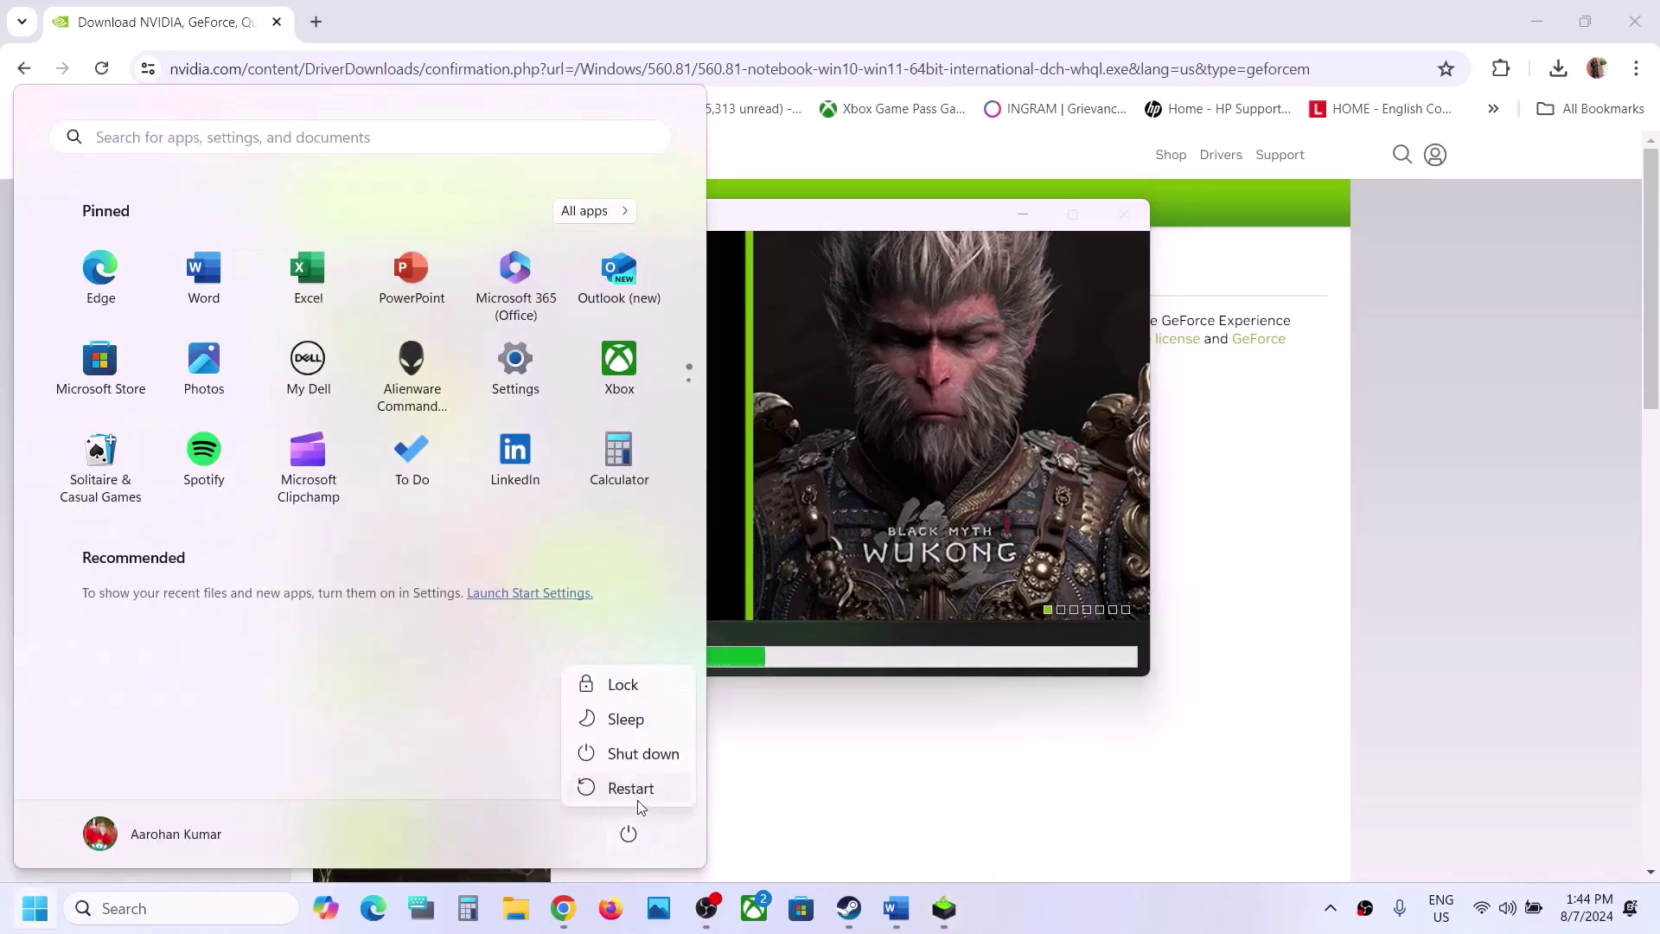
click(930, 738)
click(1003, 494)
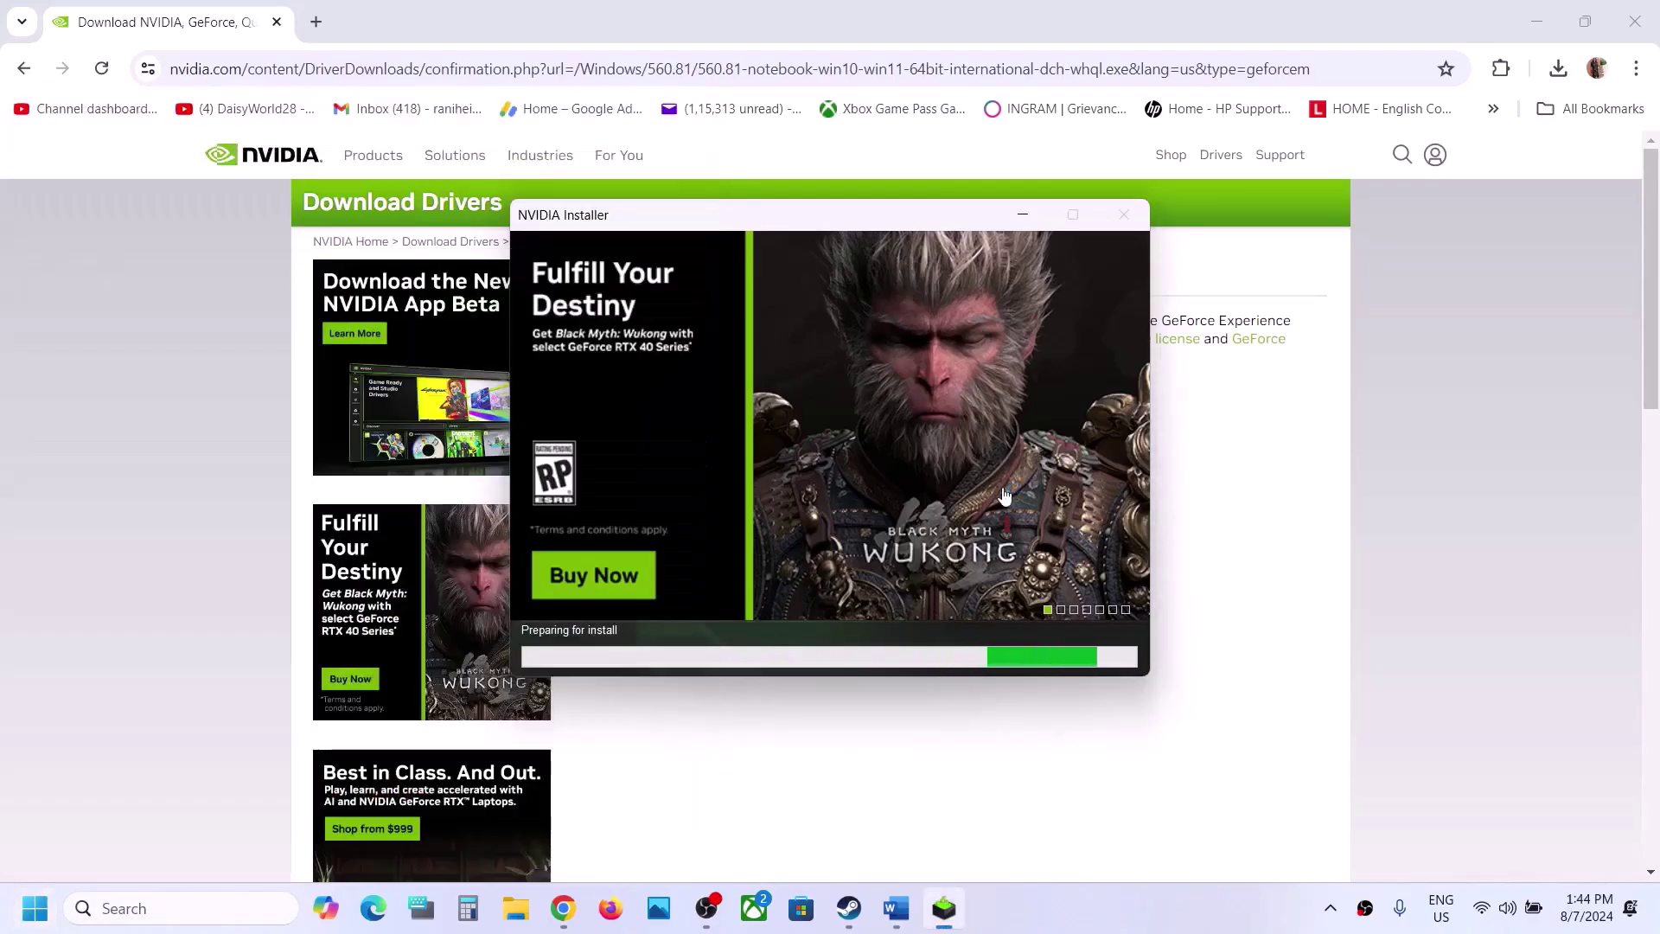
click(1003, 495)
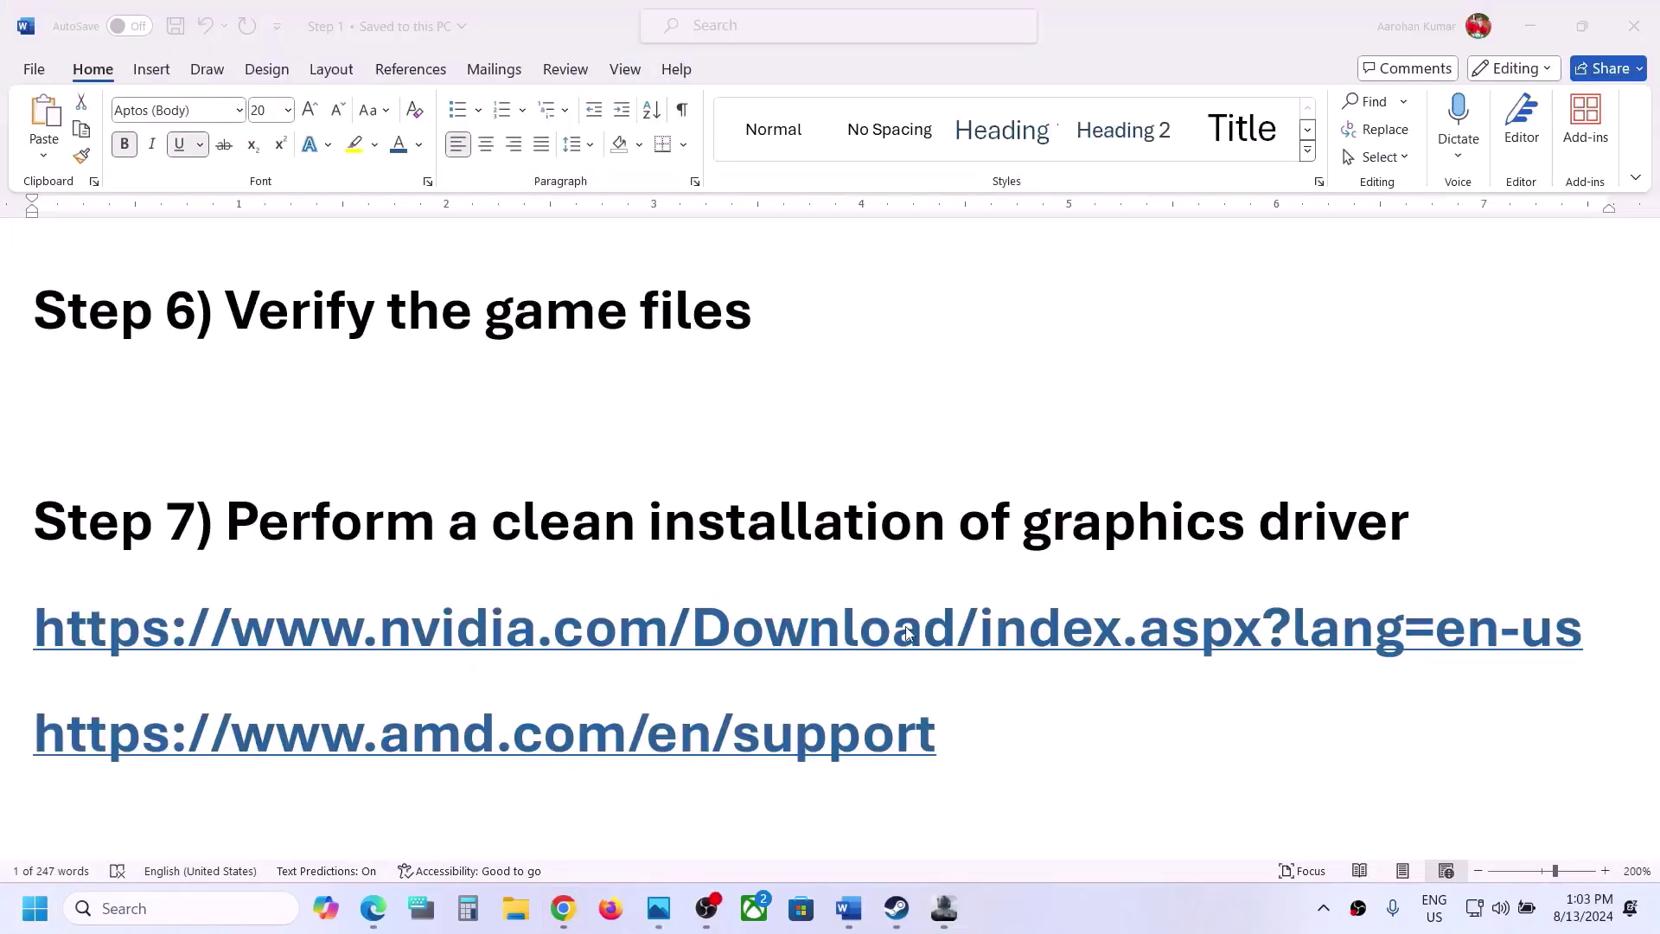
Step: Search Windows for the word "graphics" copied from Step 8 of the document and open Graphics settings
scroll(906, 634, down, 5)
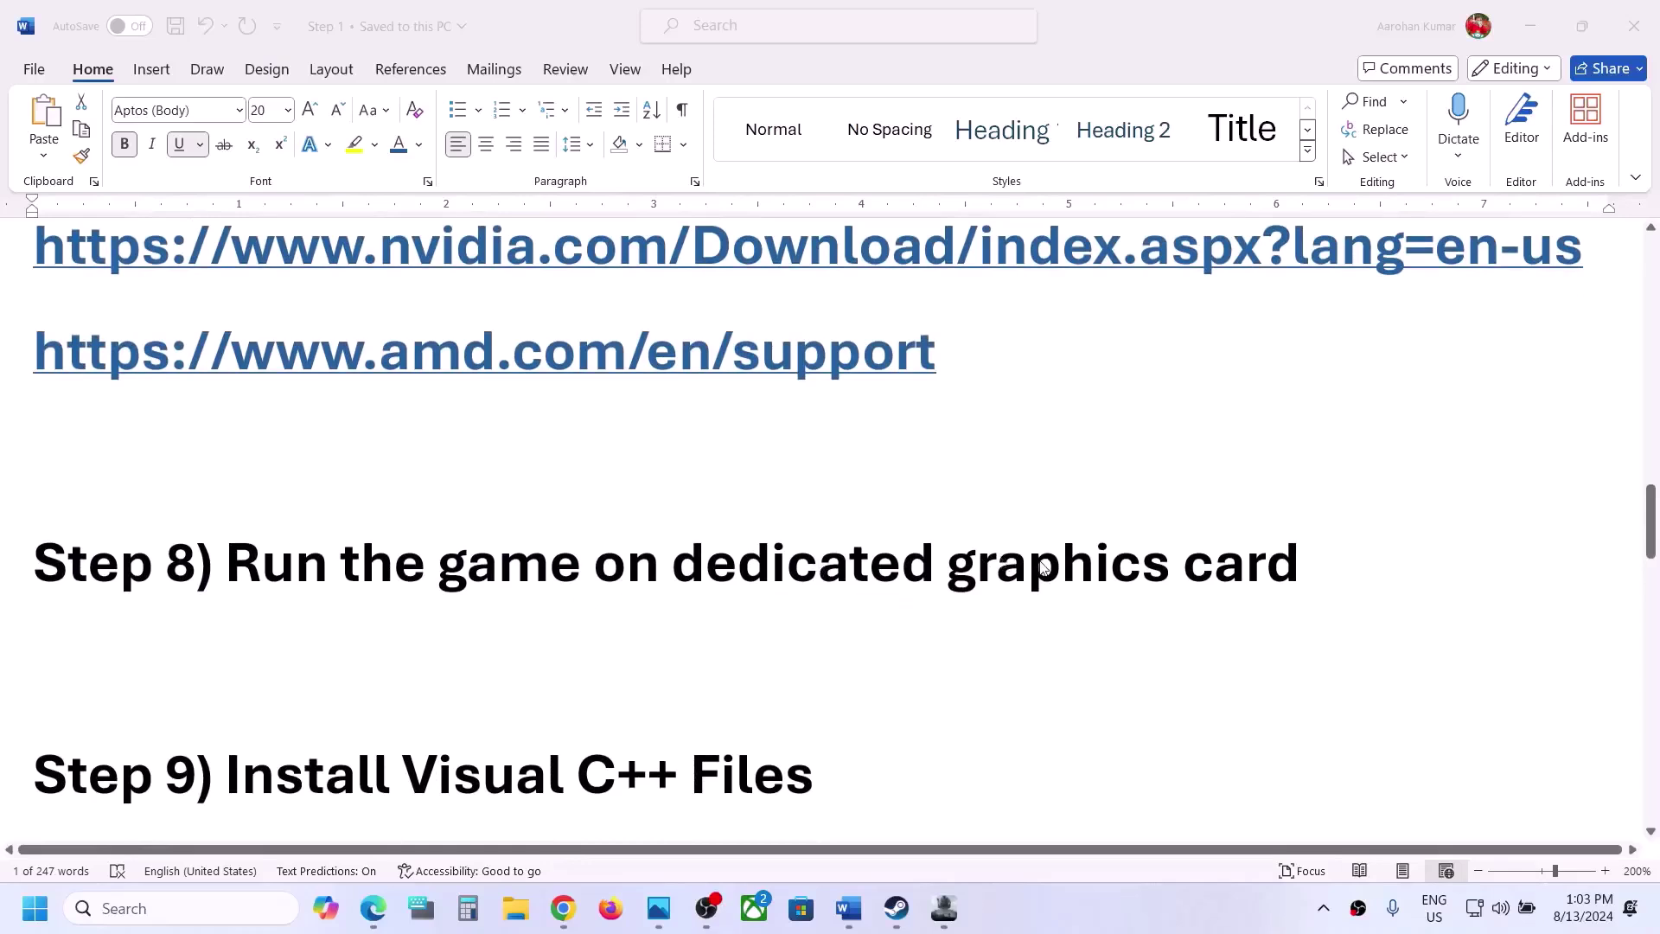
click(1043, 568)
double_click(1043, 568)
key(ctrl+c)
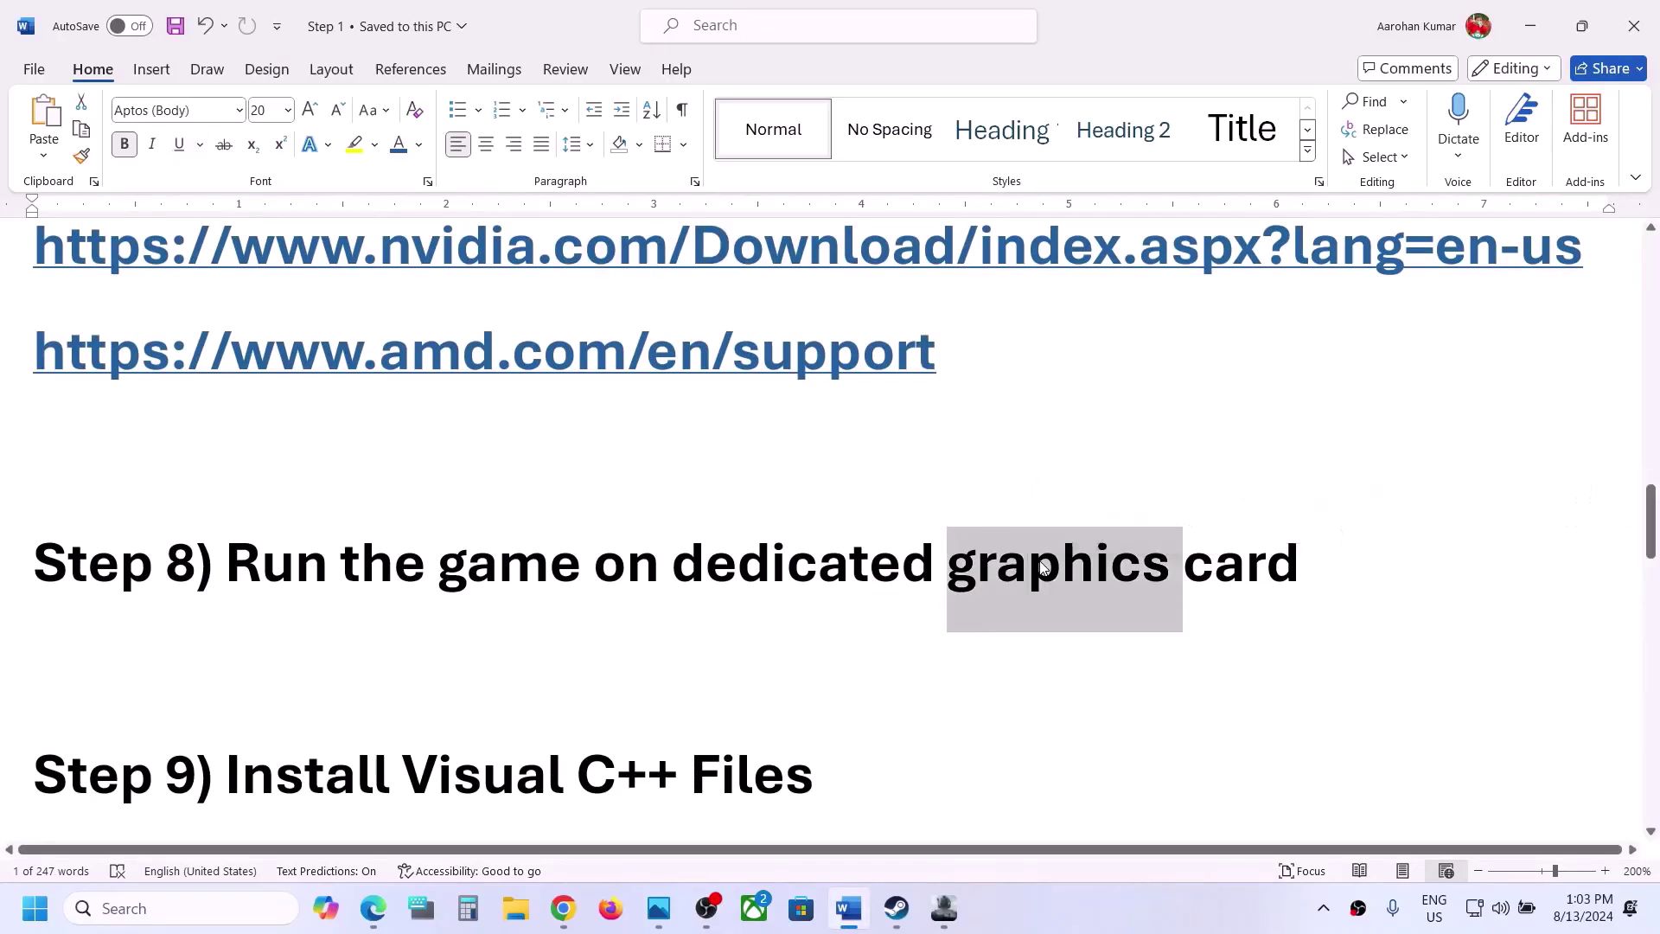
click(261, 908)
key(ctrl+v)
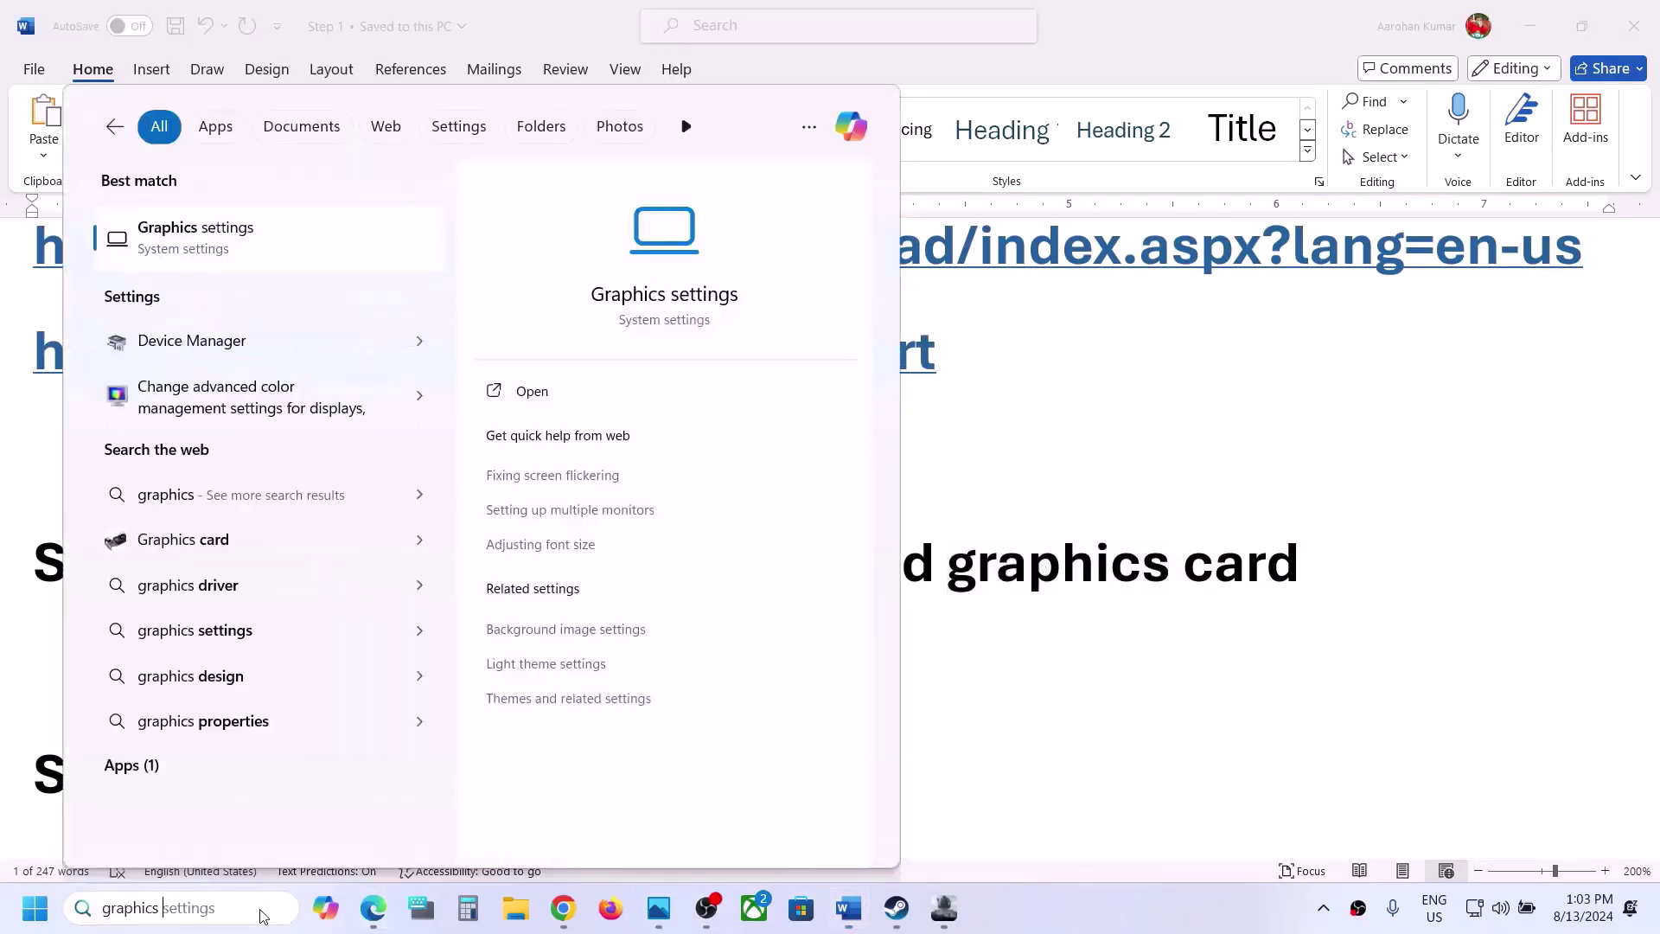
click(263, 235)
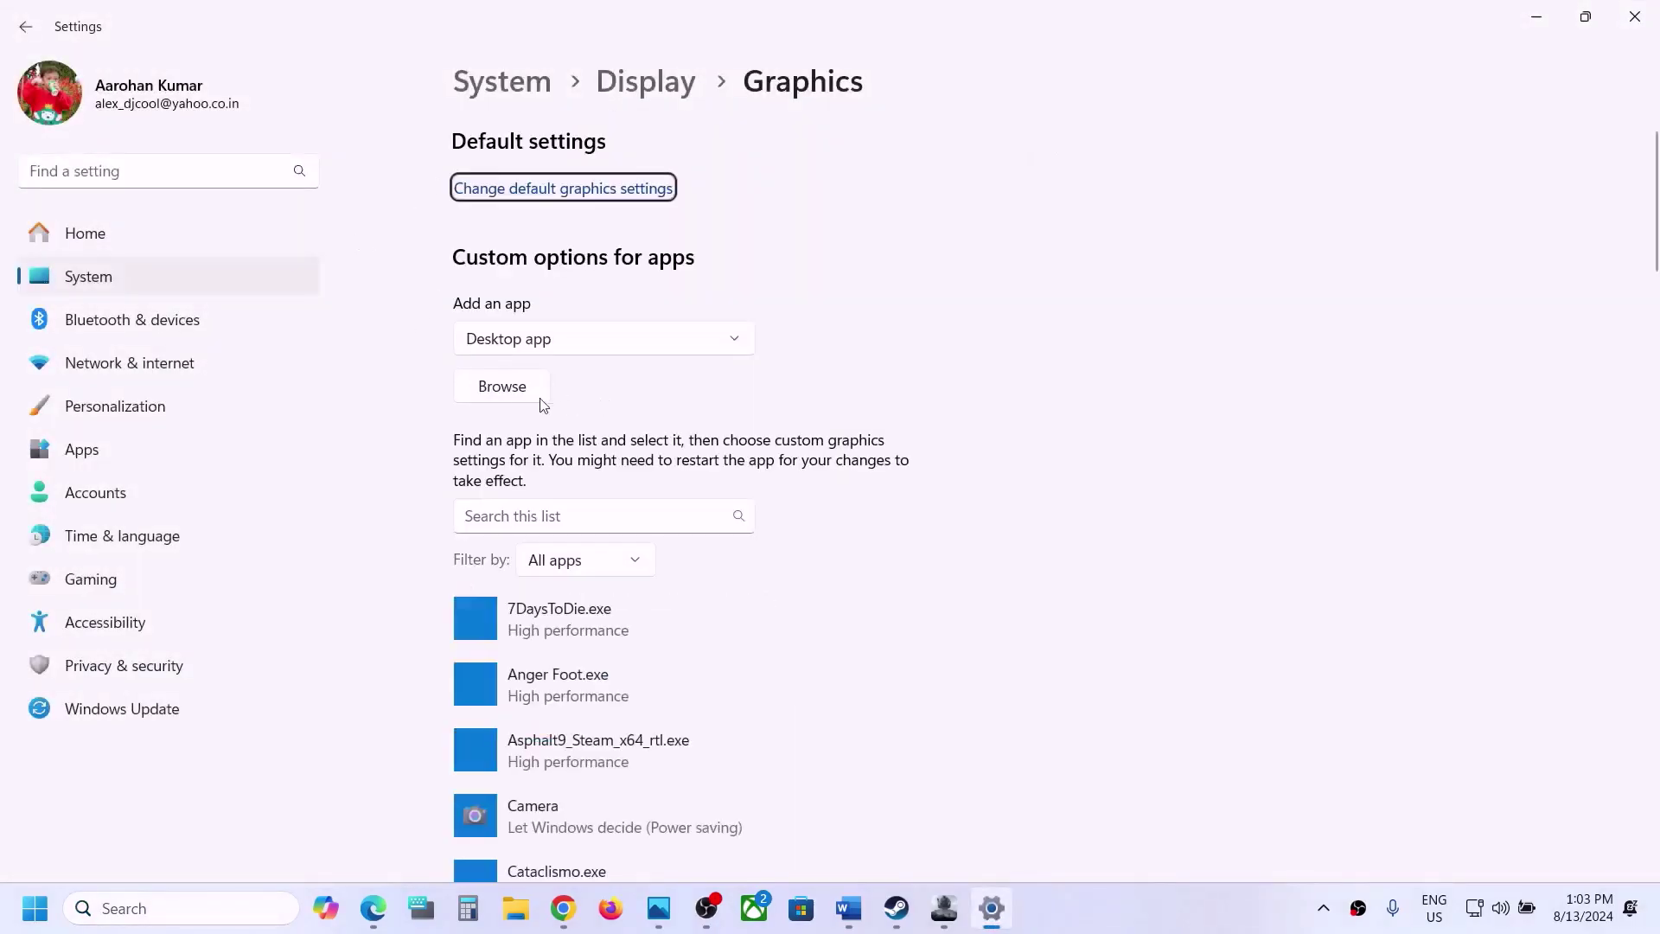
Step: Add GameLoader from C:\Arena Breakout Infinite\ABInfinite\Binaries\Win64 to the custom graphics options for desktop apps
click(518, 395)
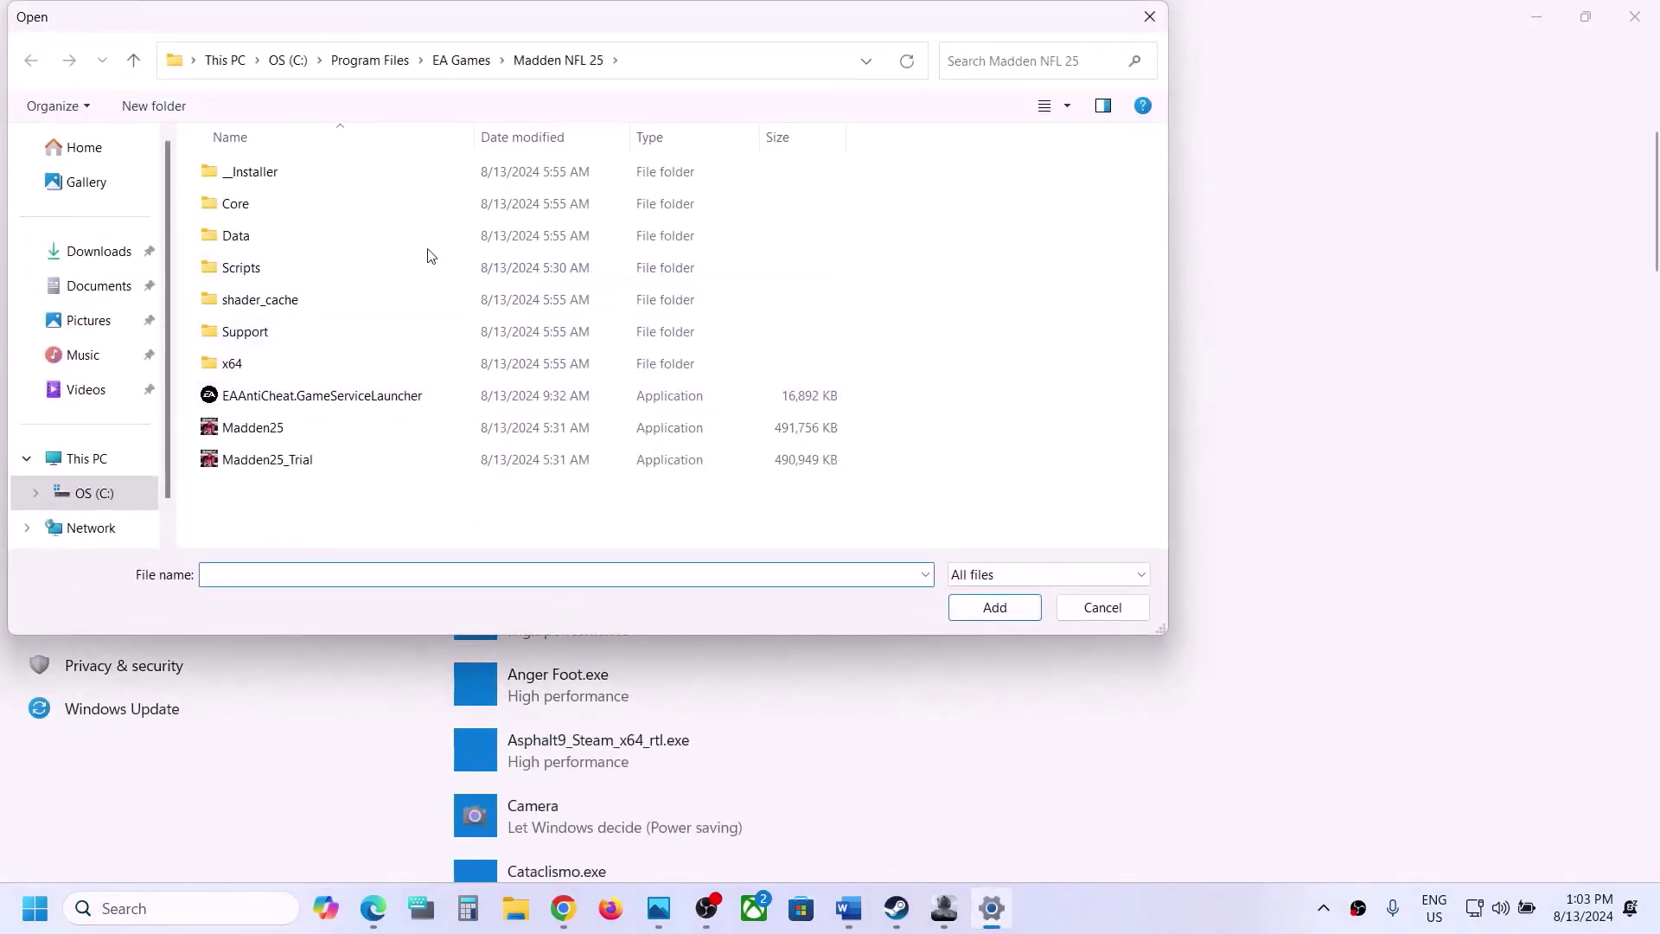
click(294, 68)
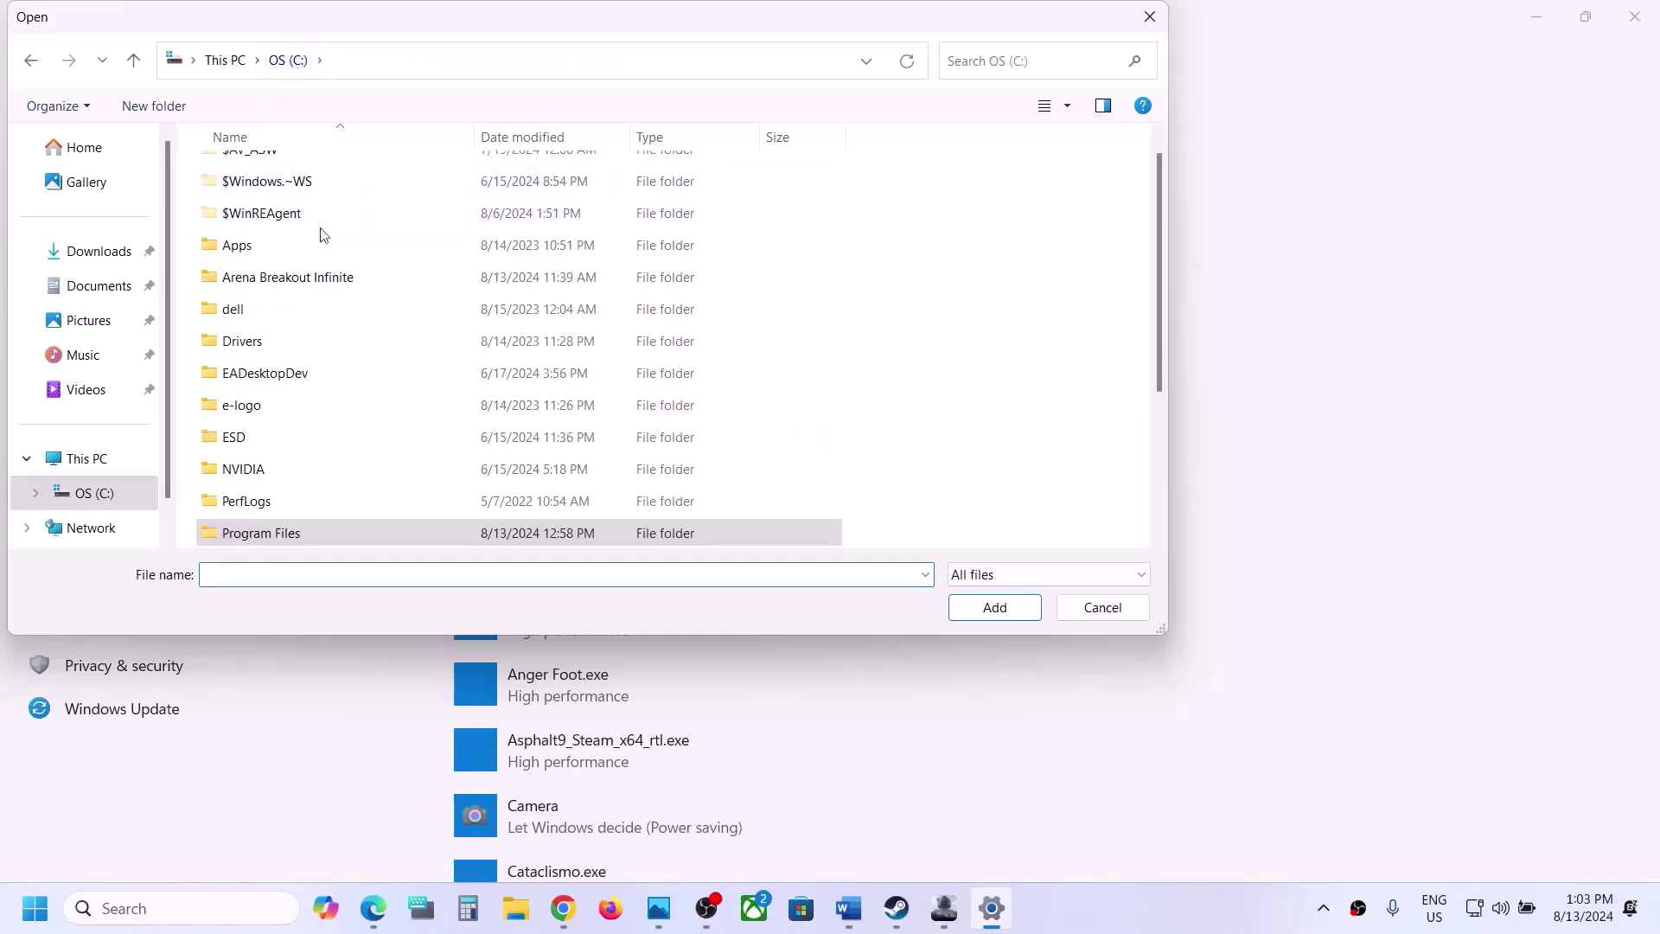
scroll(319, 238, up, 1)
double_click(324, 300)
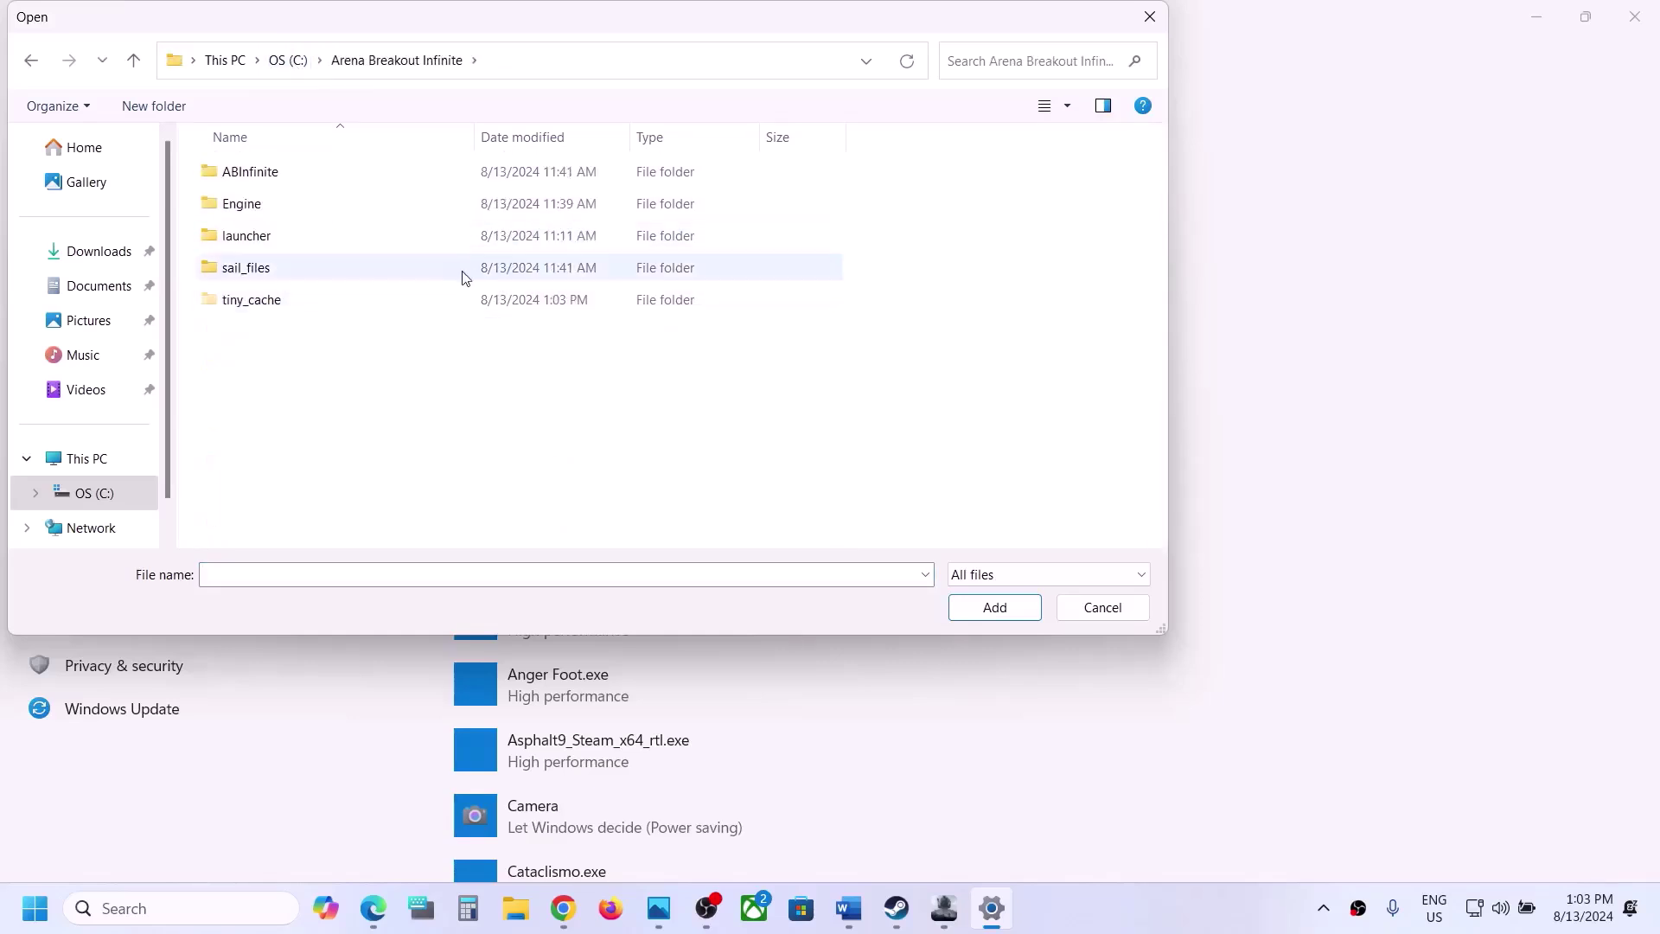
double_click(273, 176)
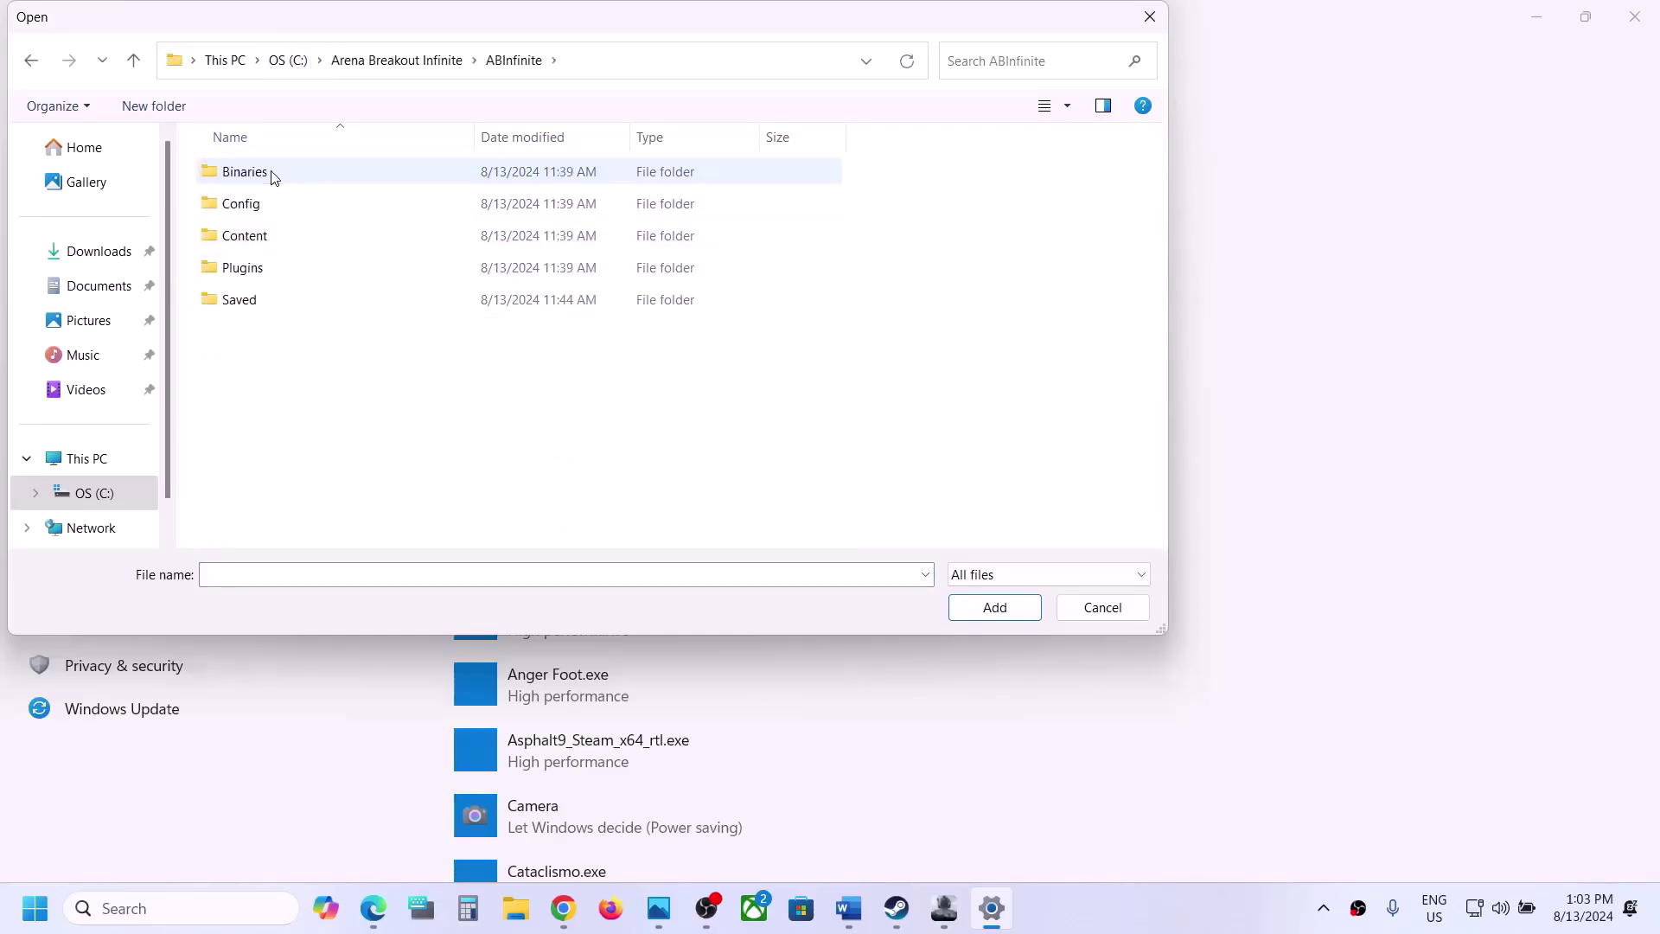
double_click(274, 176)
click(239, 218)
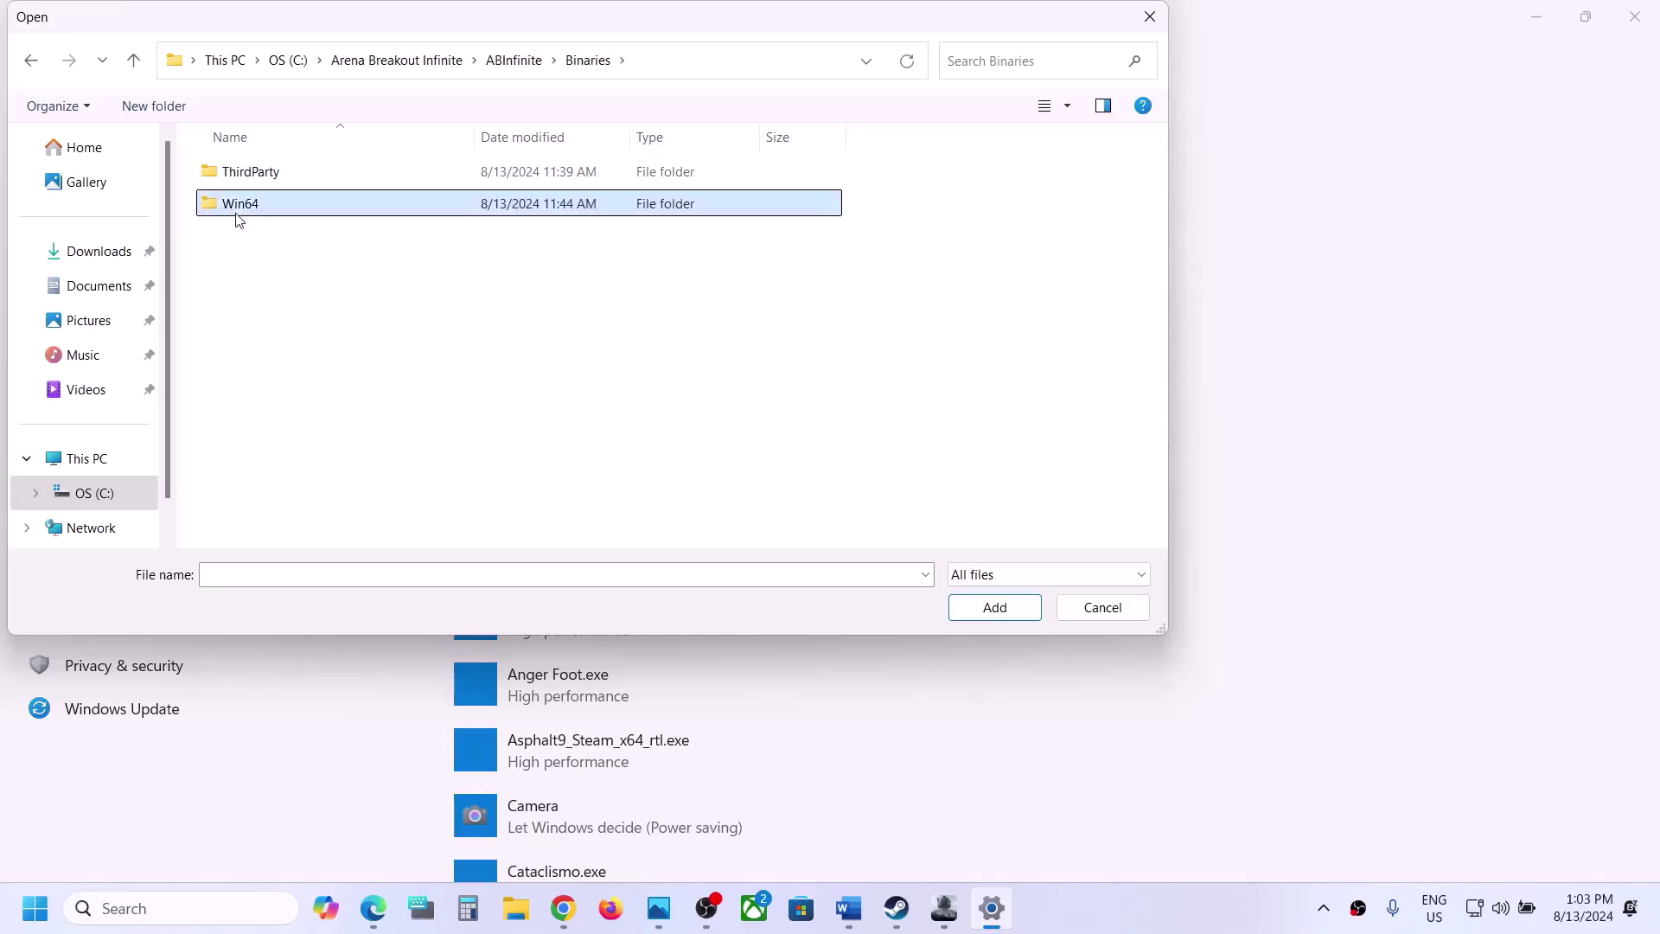
double_click(237, 208)
click(250, 462)
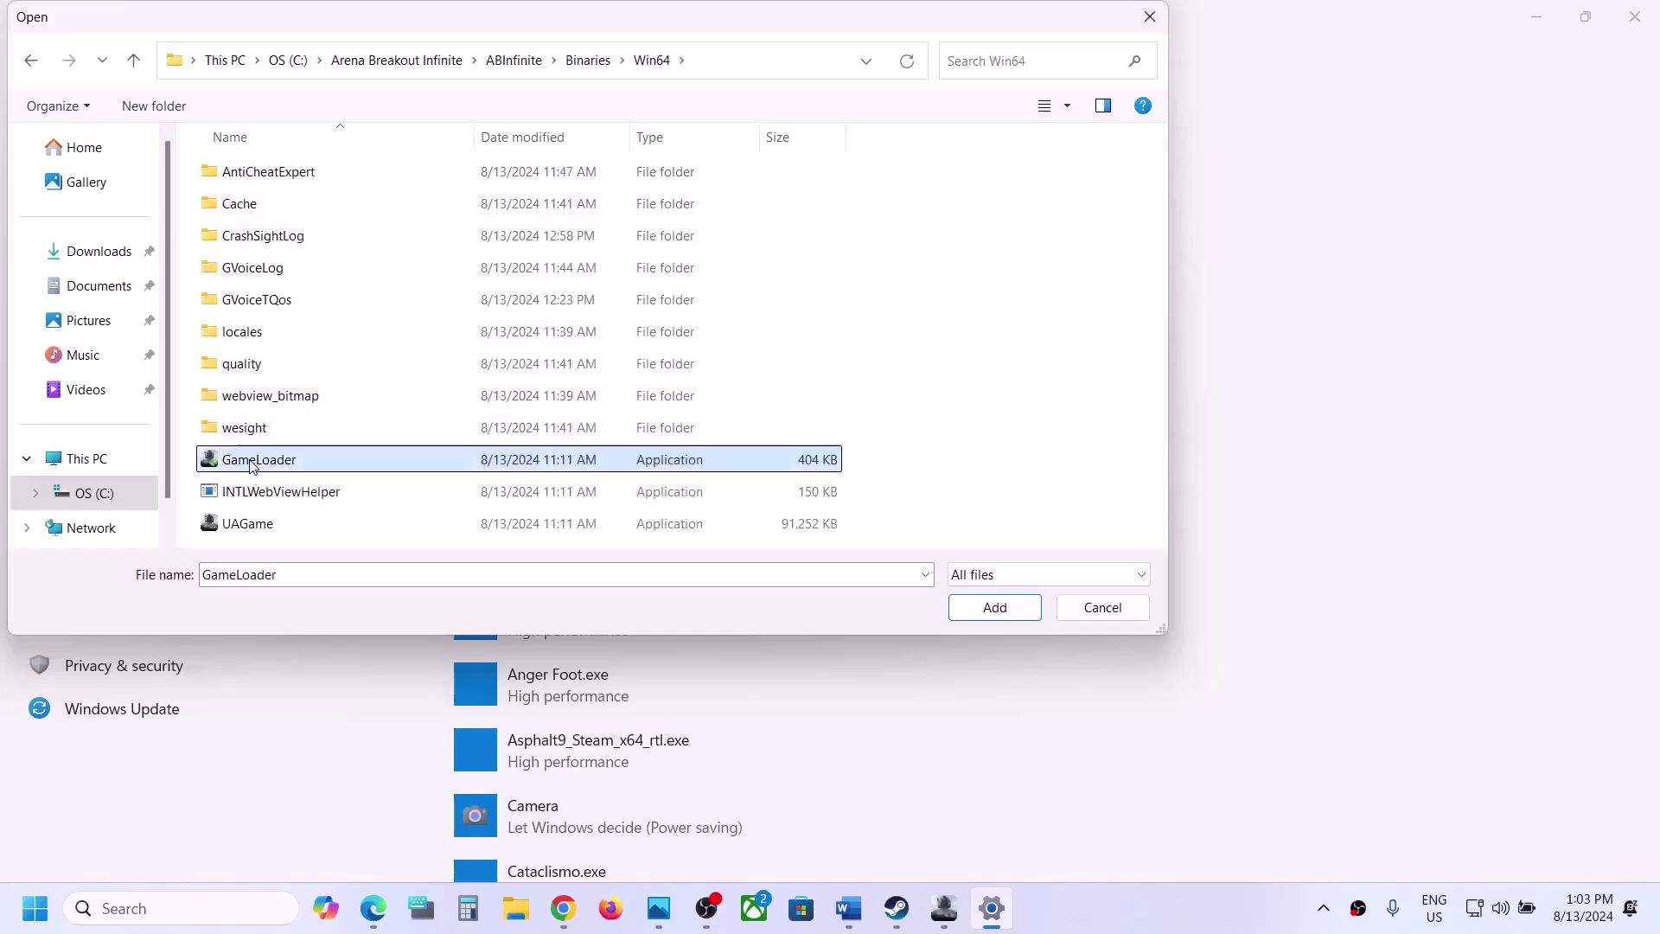
click(990, 608)
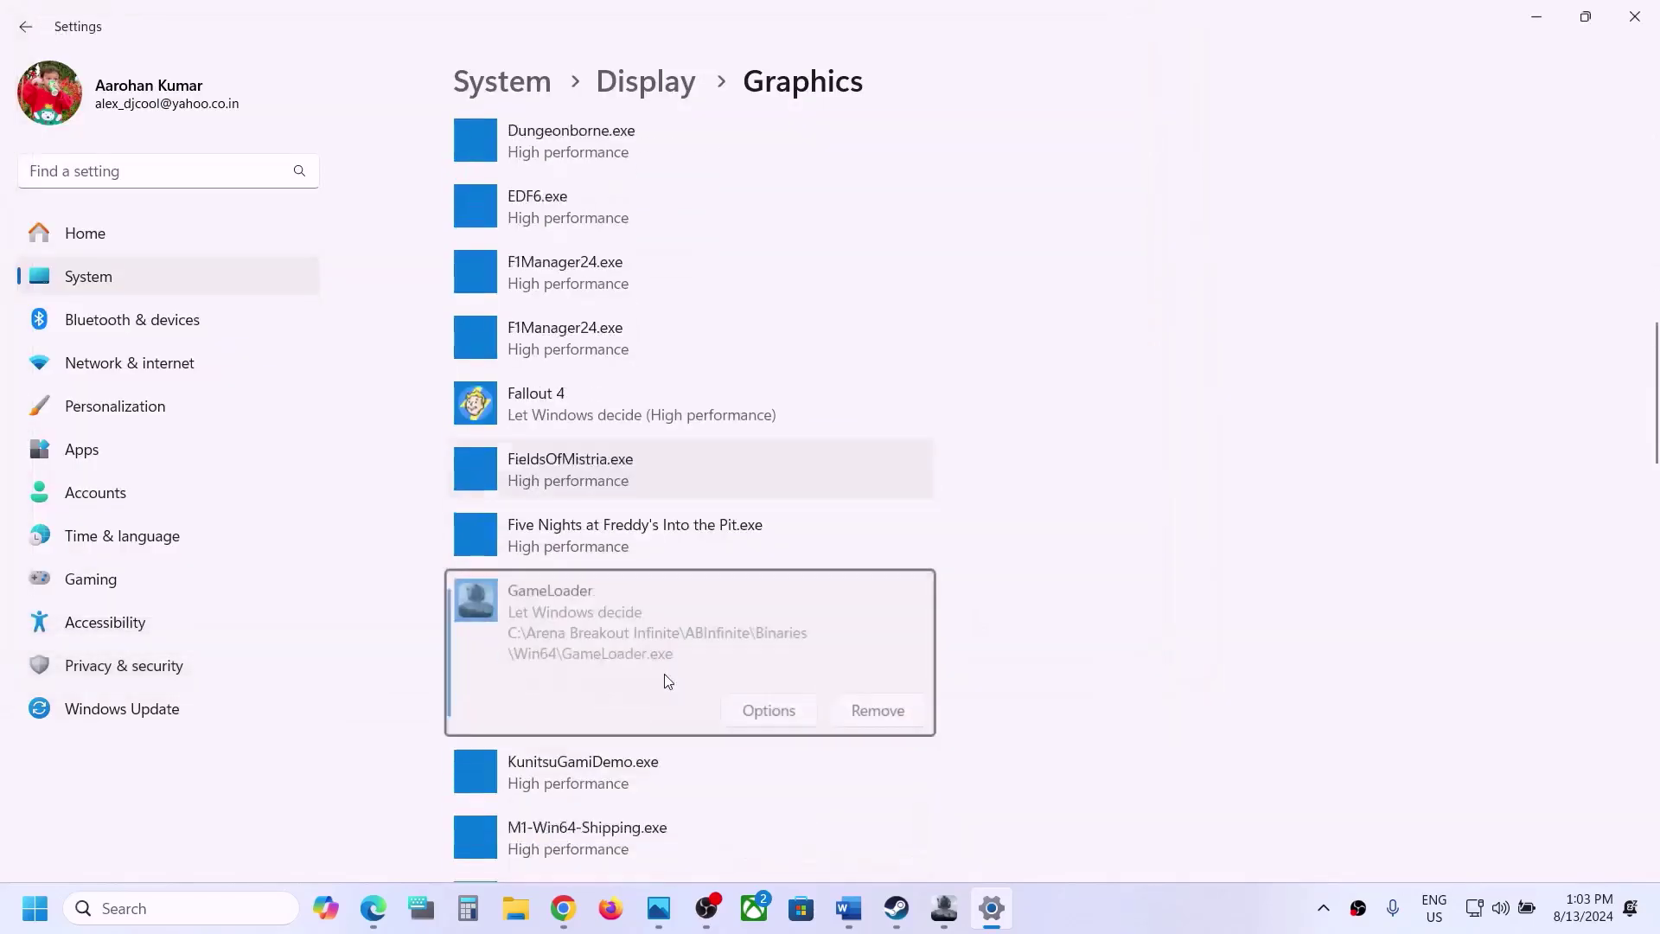
Step: Set GameLoader's graphics preference to High performance and save it
scroll(664, 675, down, 1)
click(774, 657)
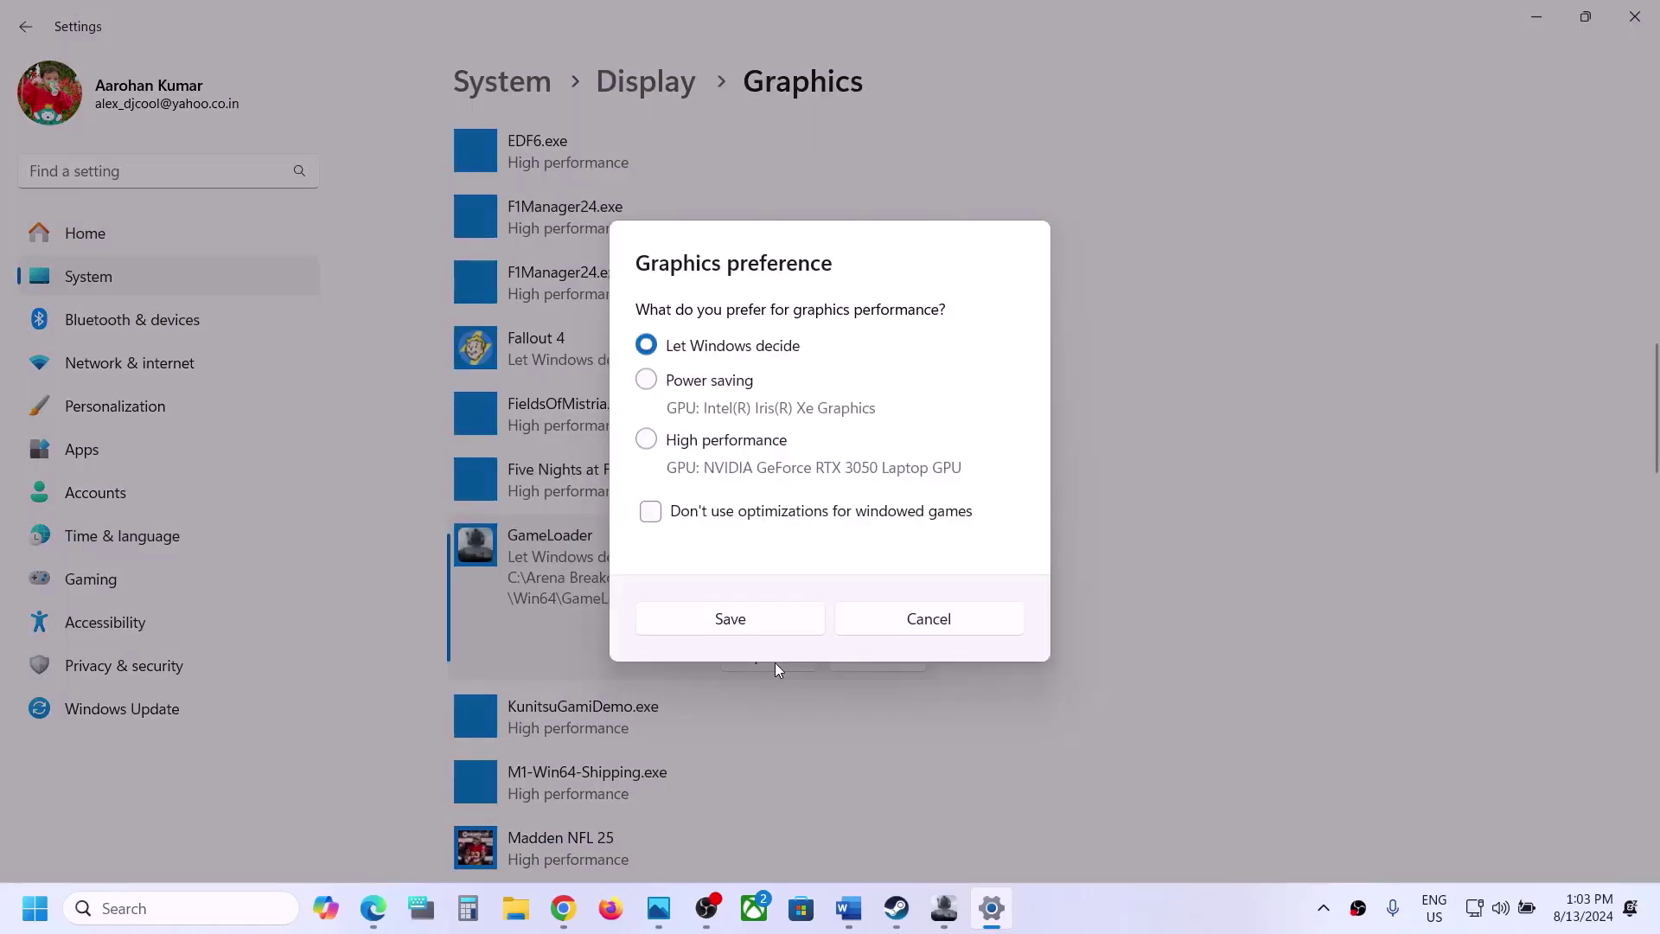
click(709, 444)
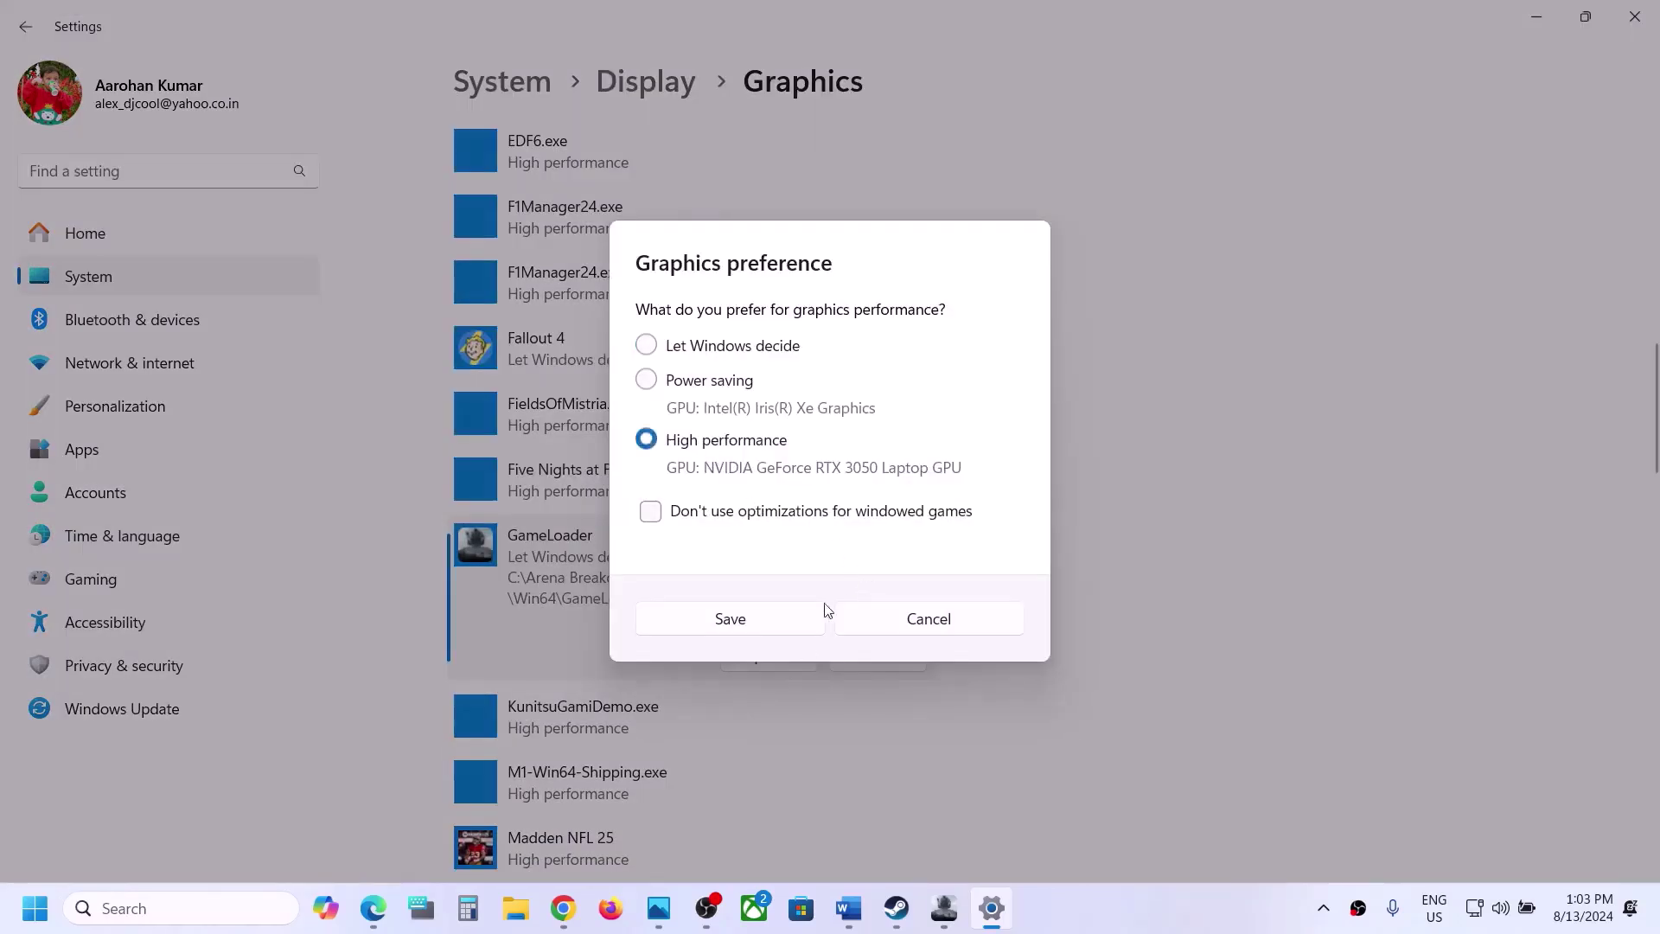
click(783, 626)
Step: Add UAGame from the same Win64 folder, save its graphics preference as High performance, and close Settings
scroll(778, 622, up, 10)
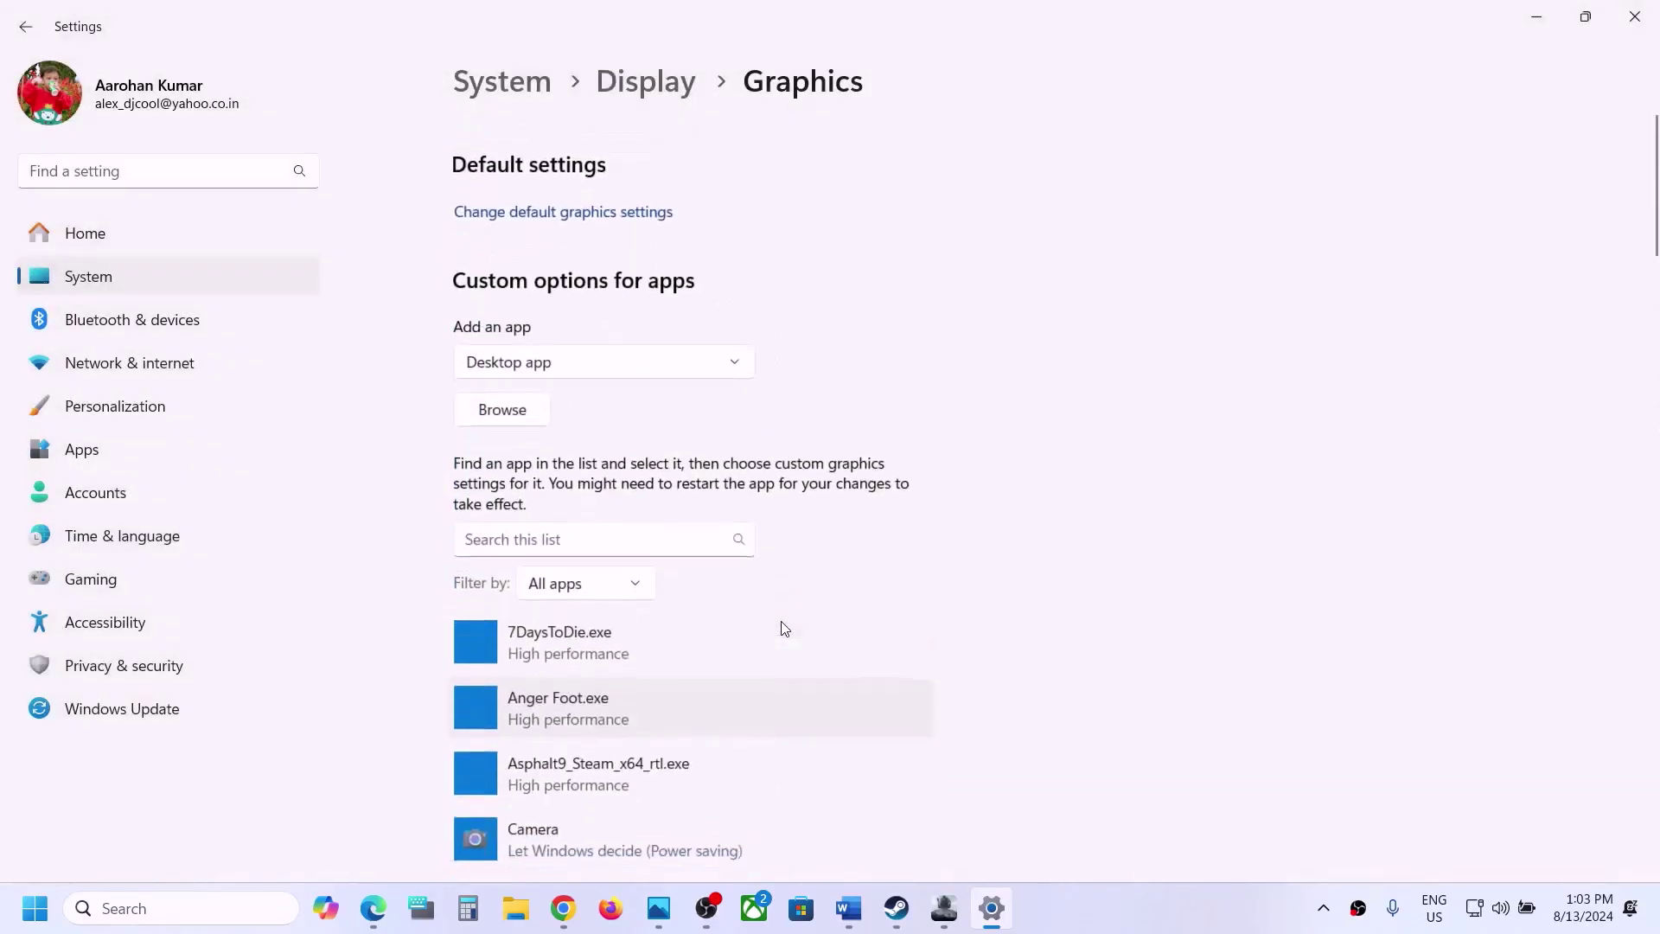
click(511, 406)
click(257, 526)
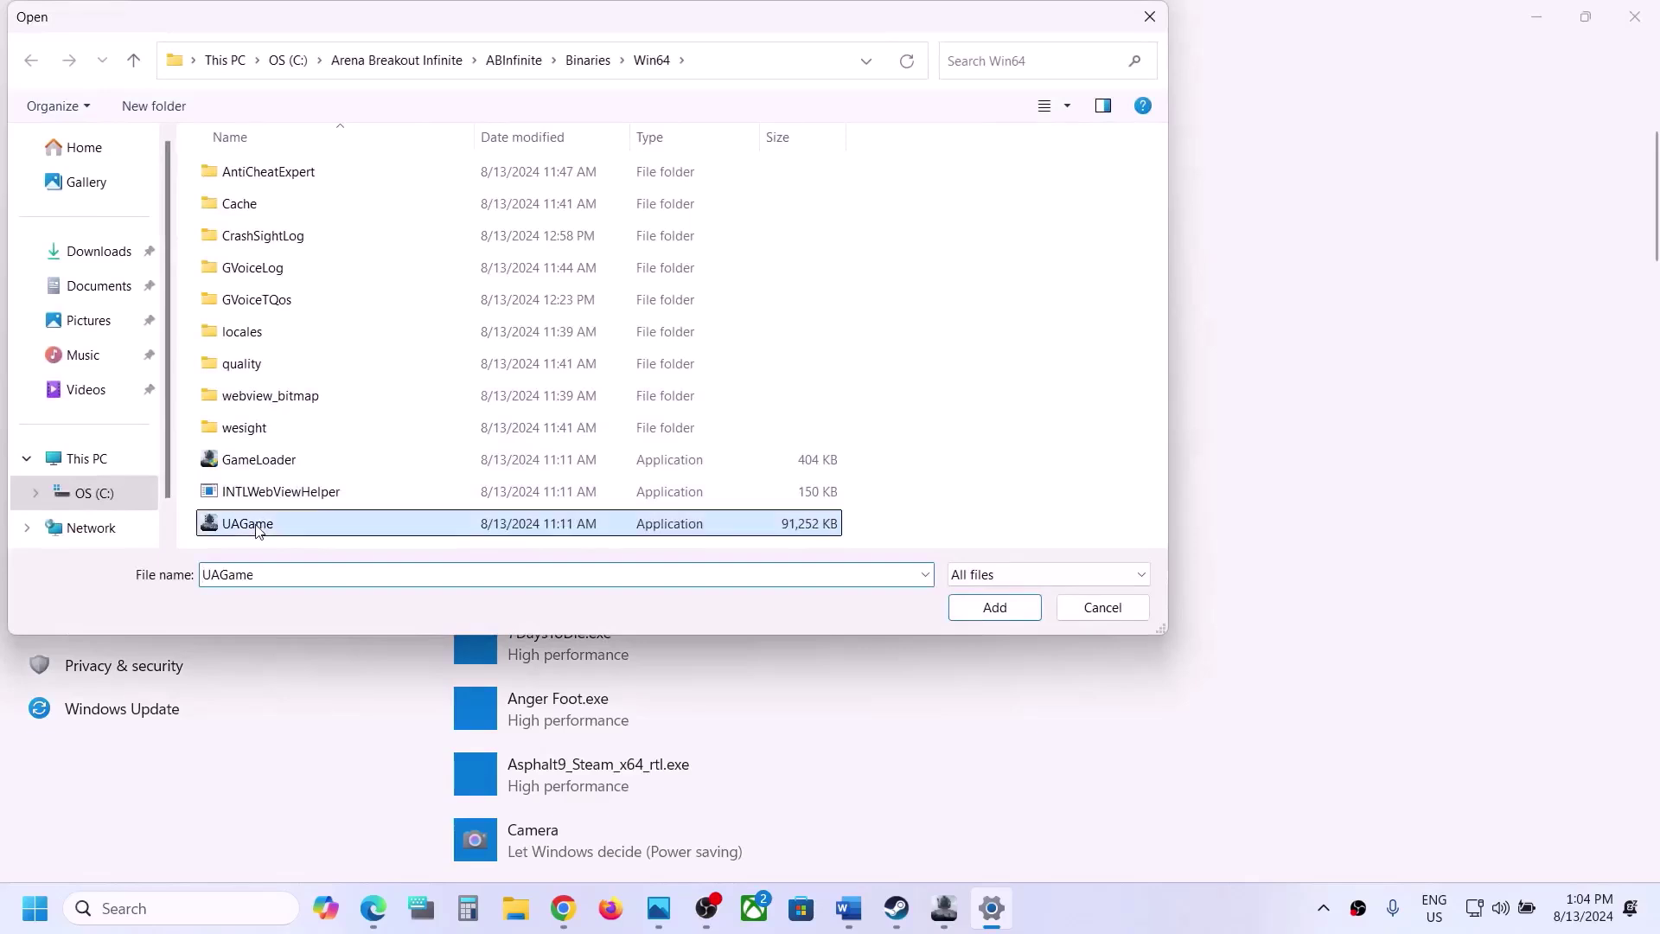
click(995, 606)
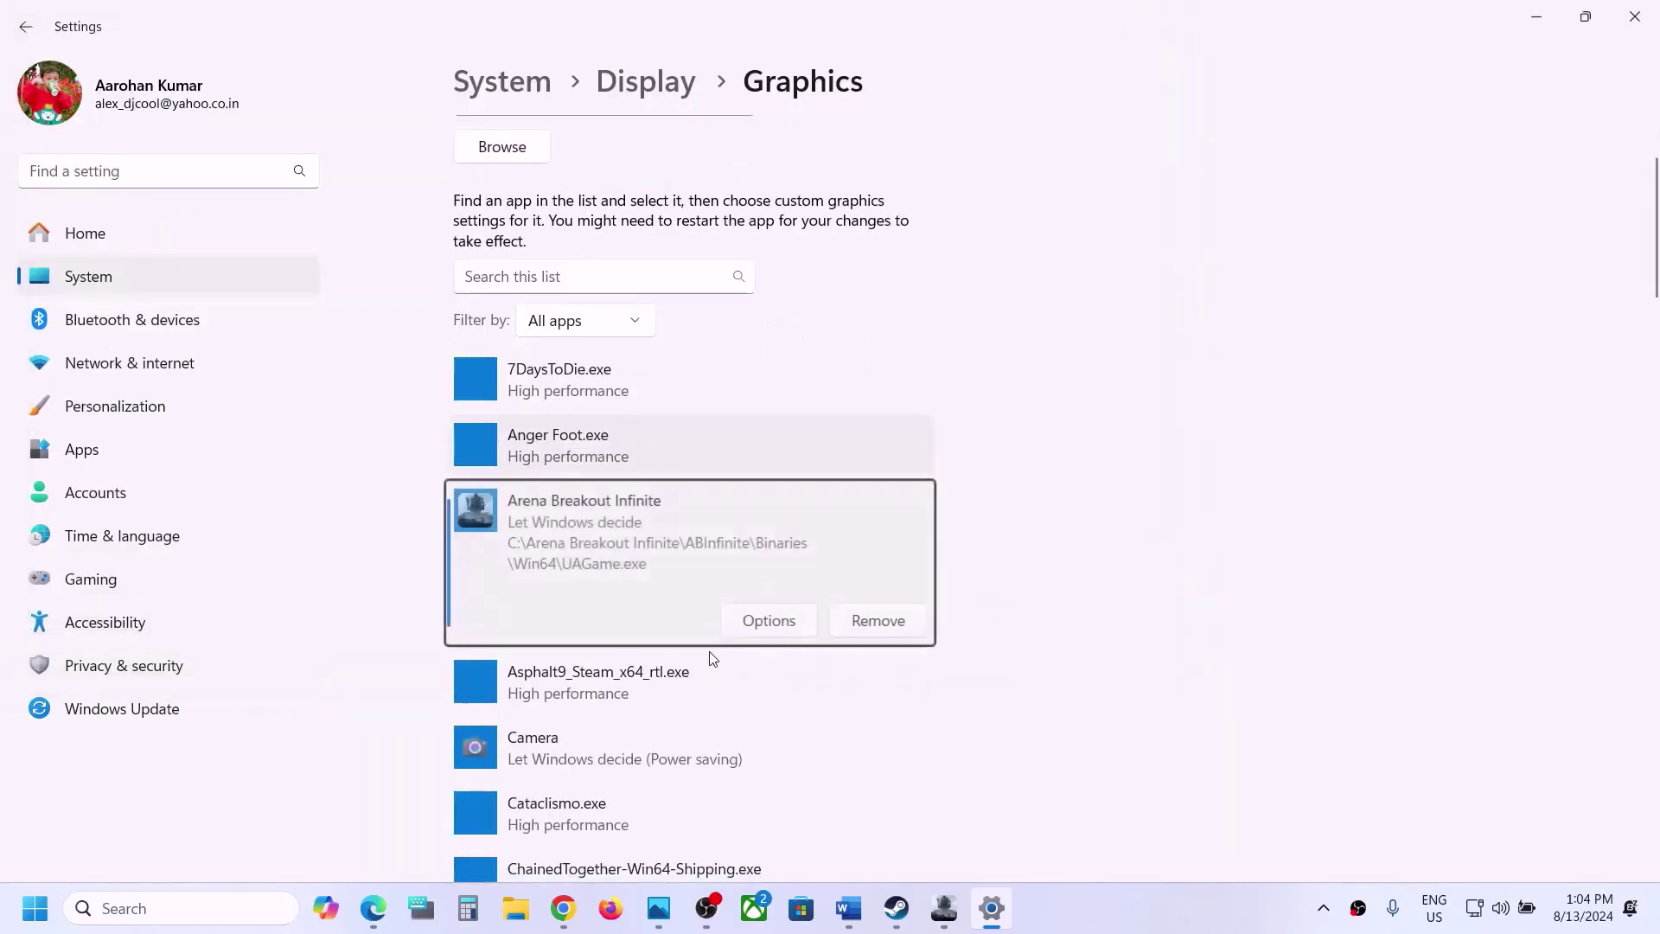
click(772, 621)
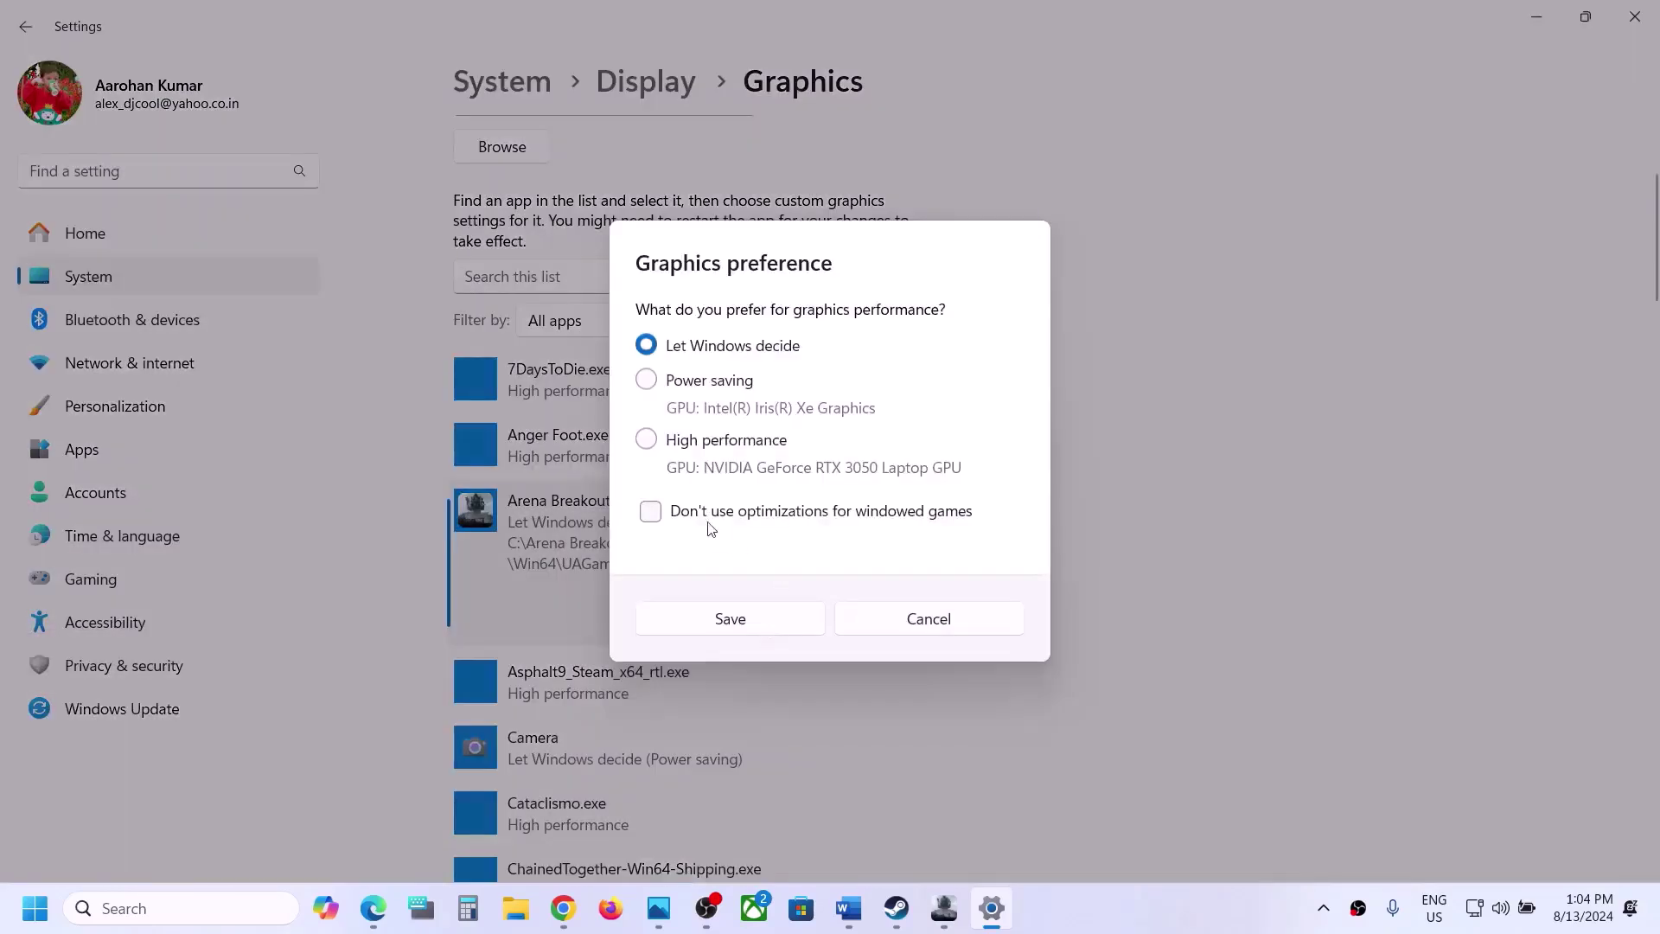
click(701, 441)
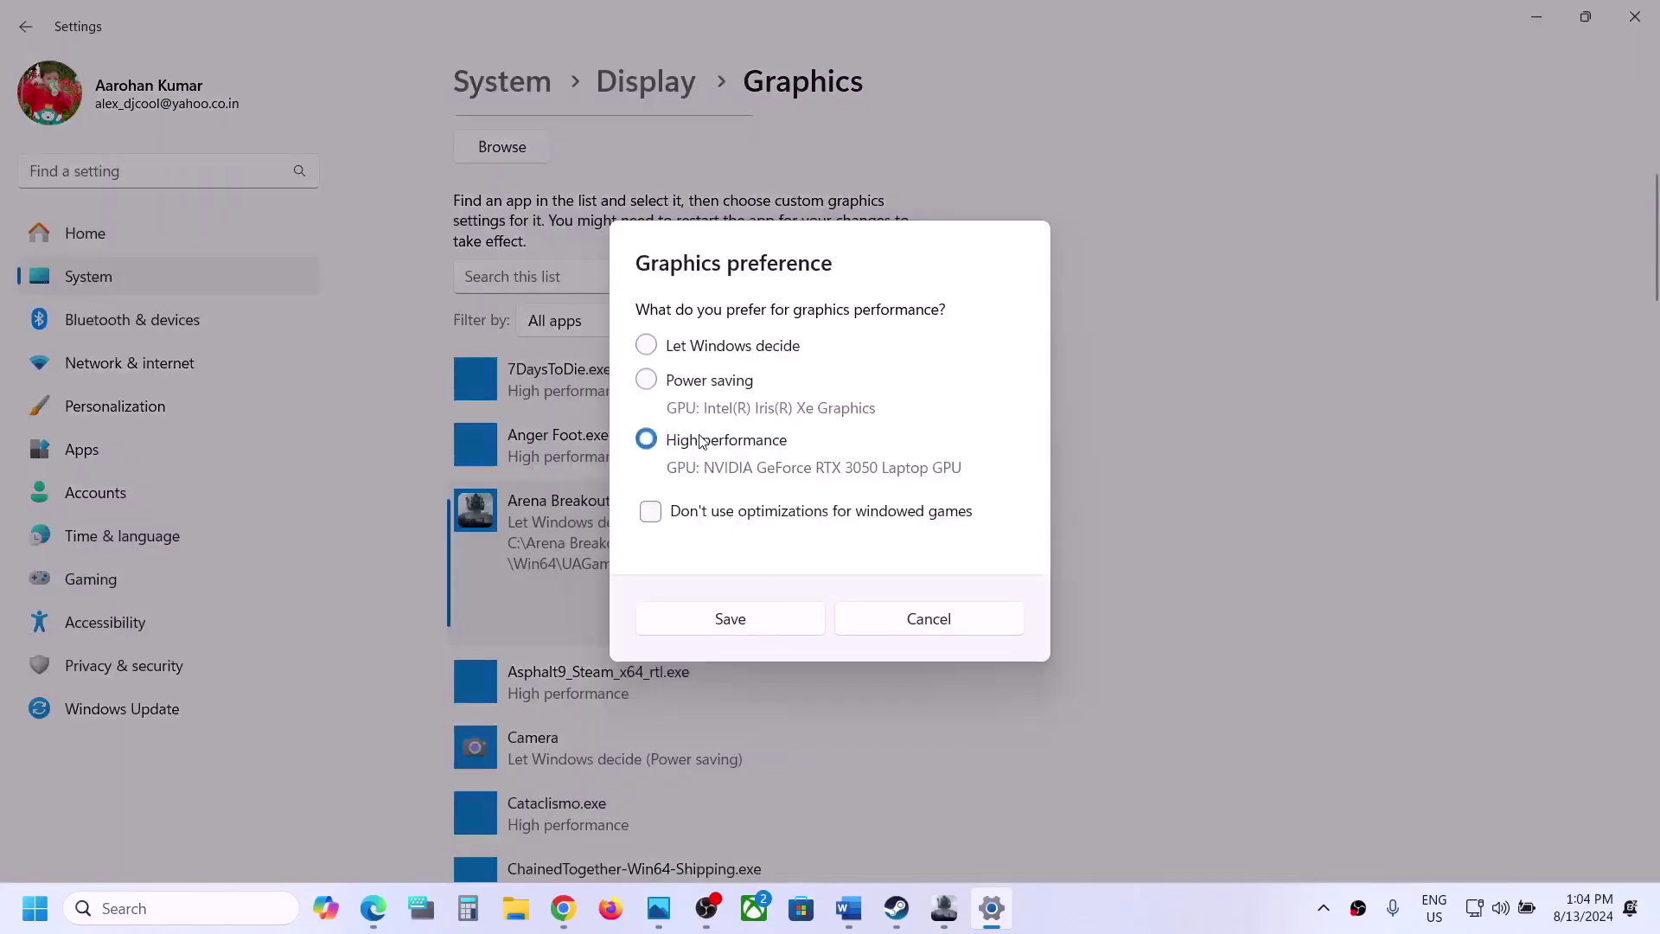
click(732, 618)
click(1634, 17)
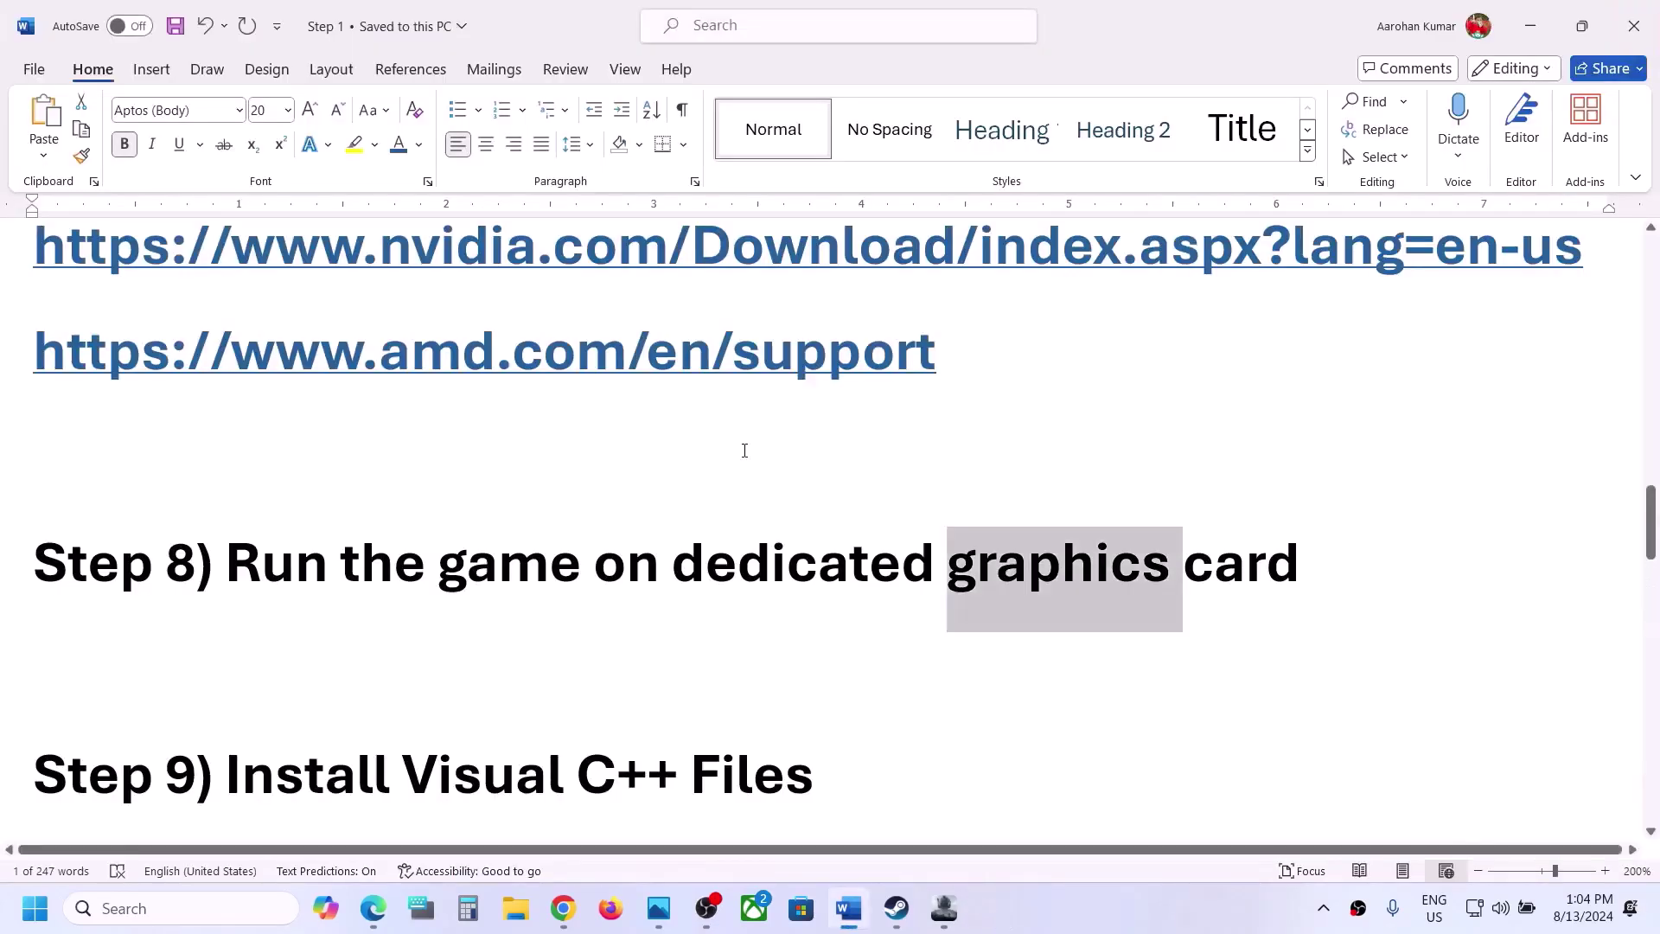
Step: Copy the Visual C++ link under Step 9 in Word and open it in a new maximized Chrome window
scroll(744, 451, down, 4)
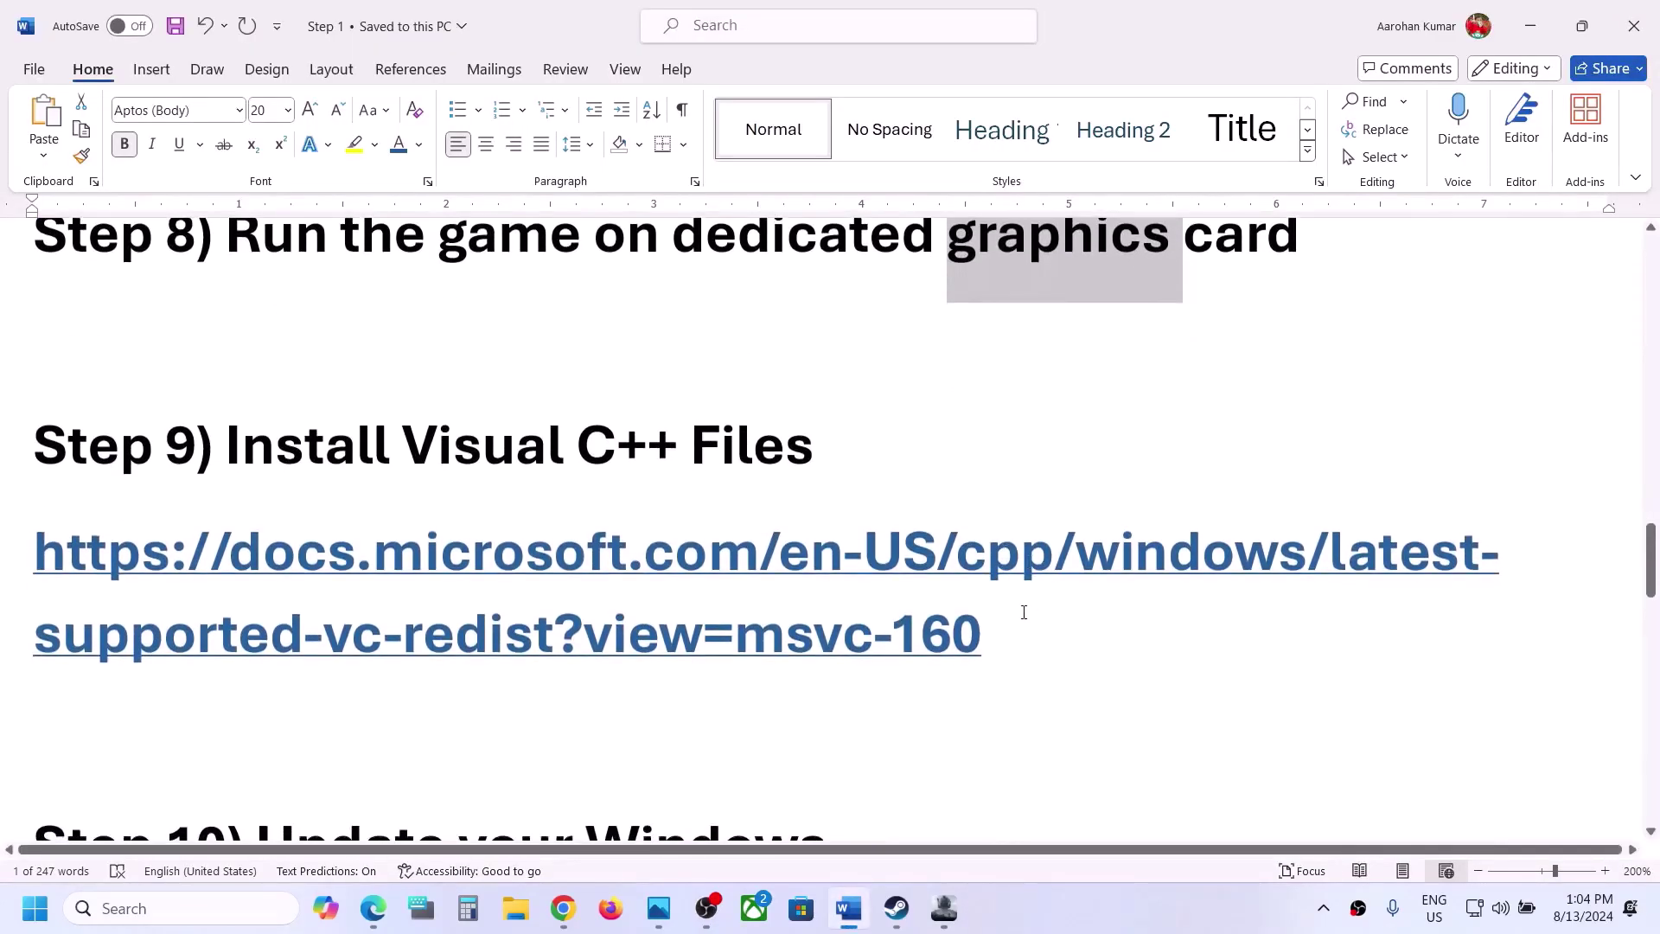
drag(1023, 612, 34, 551)
right_click(35, 551)
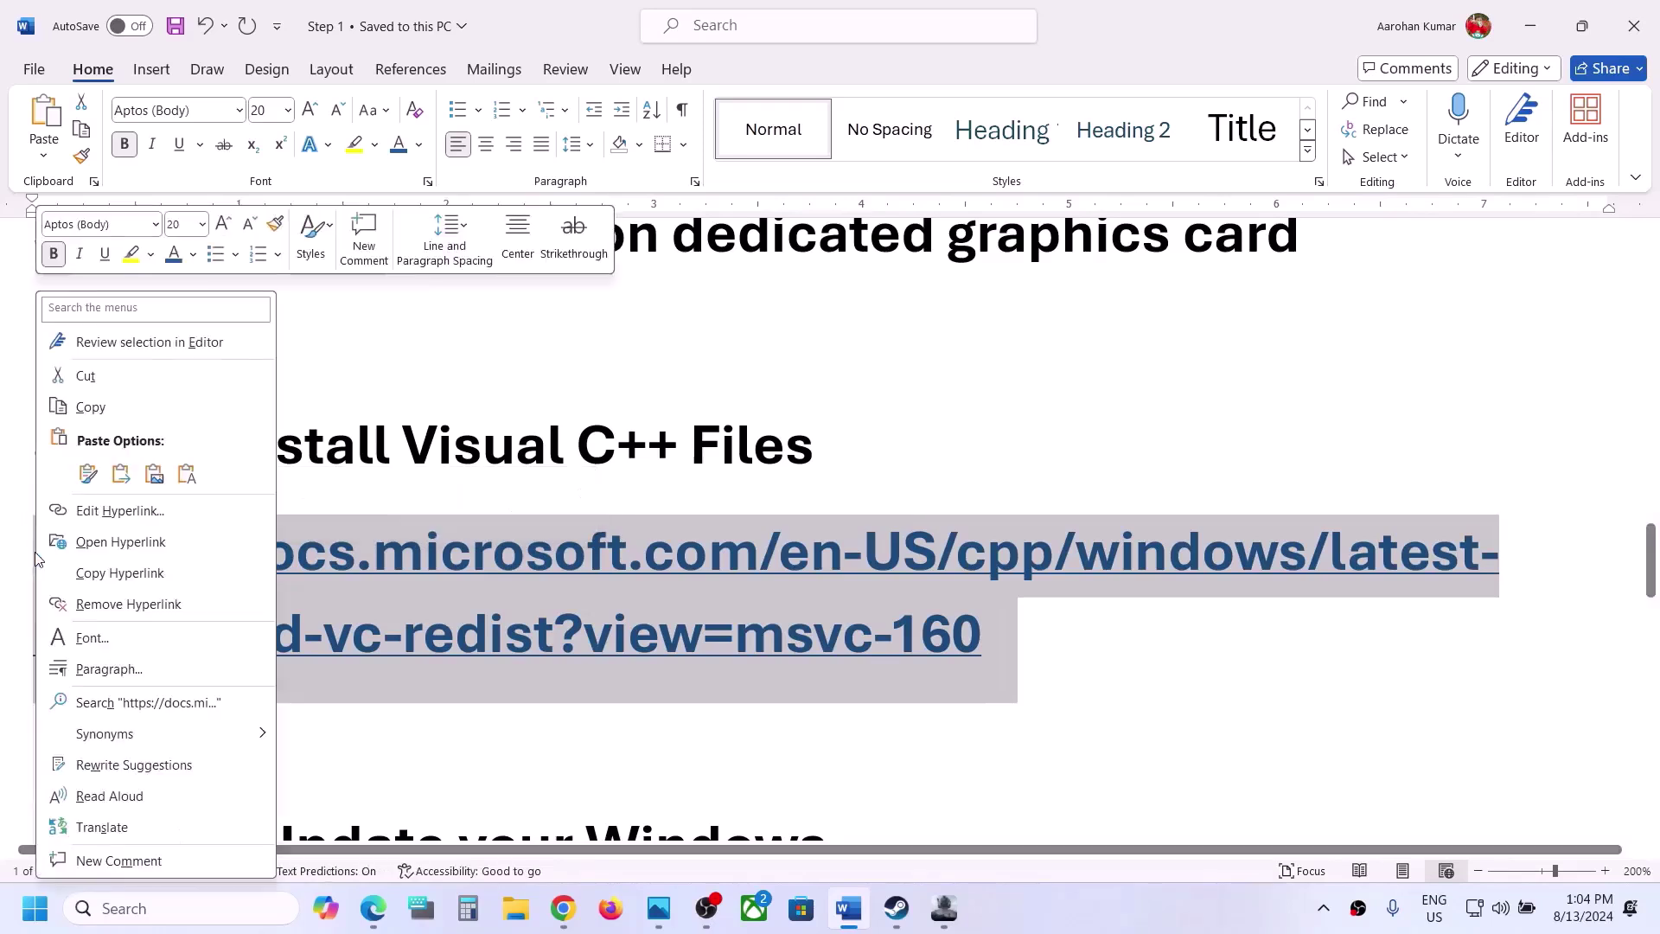
click(115, 399)
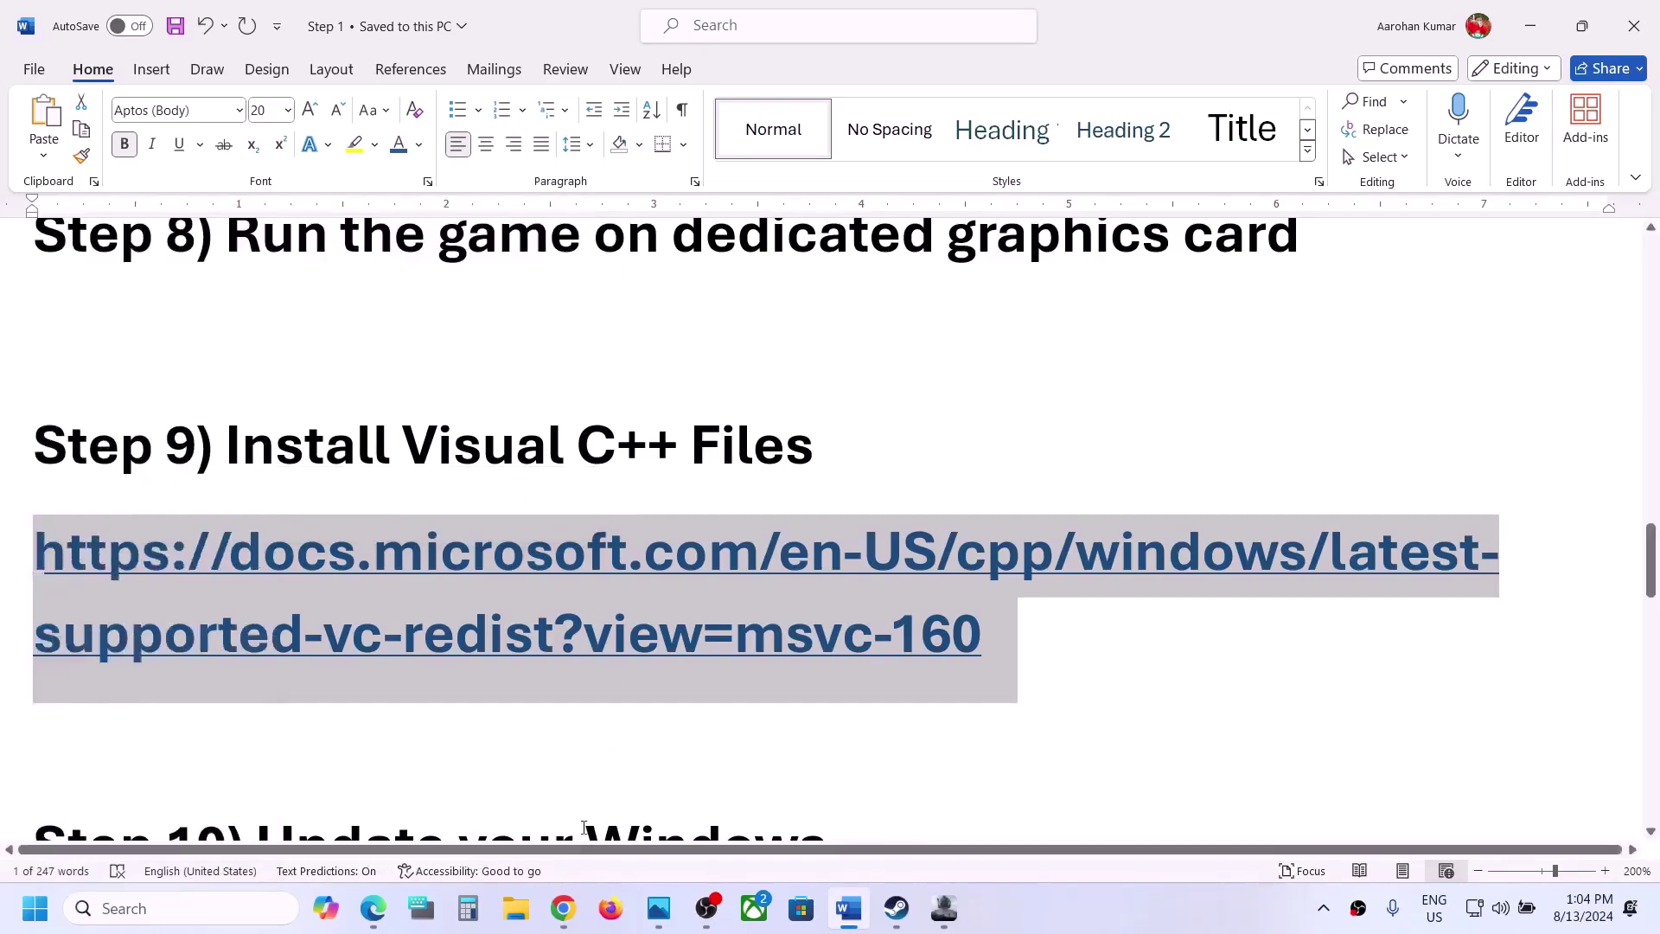
right_click(563, 908)
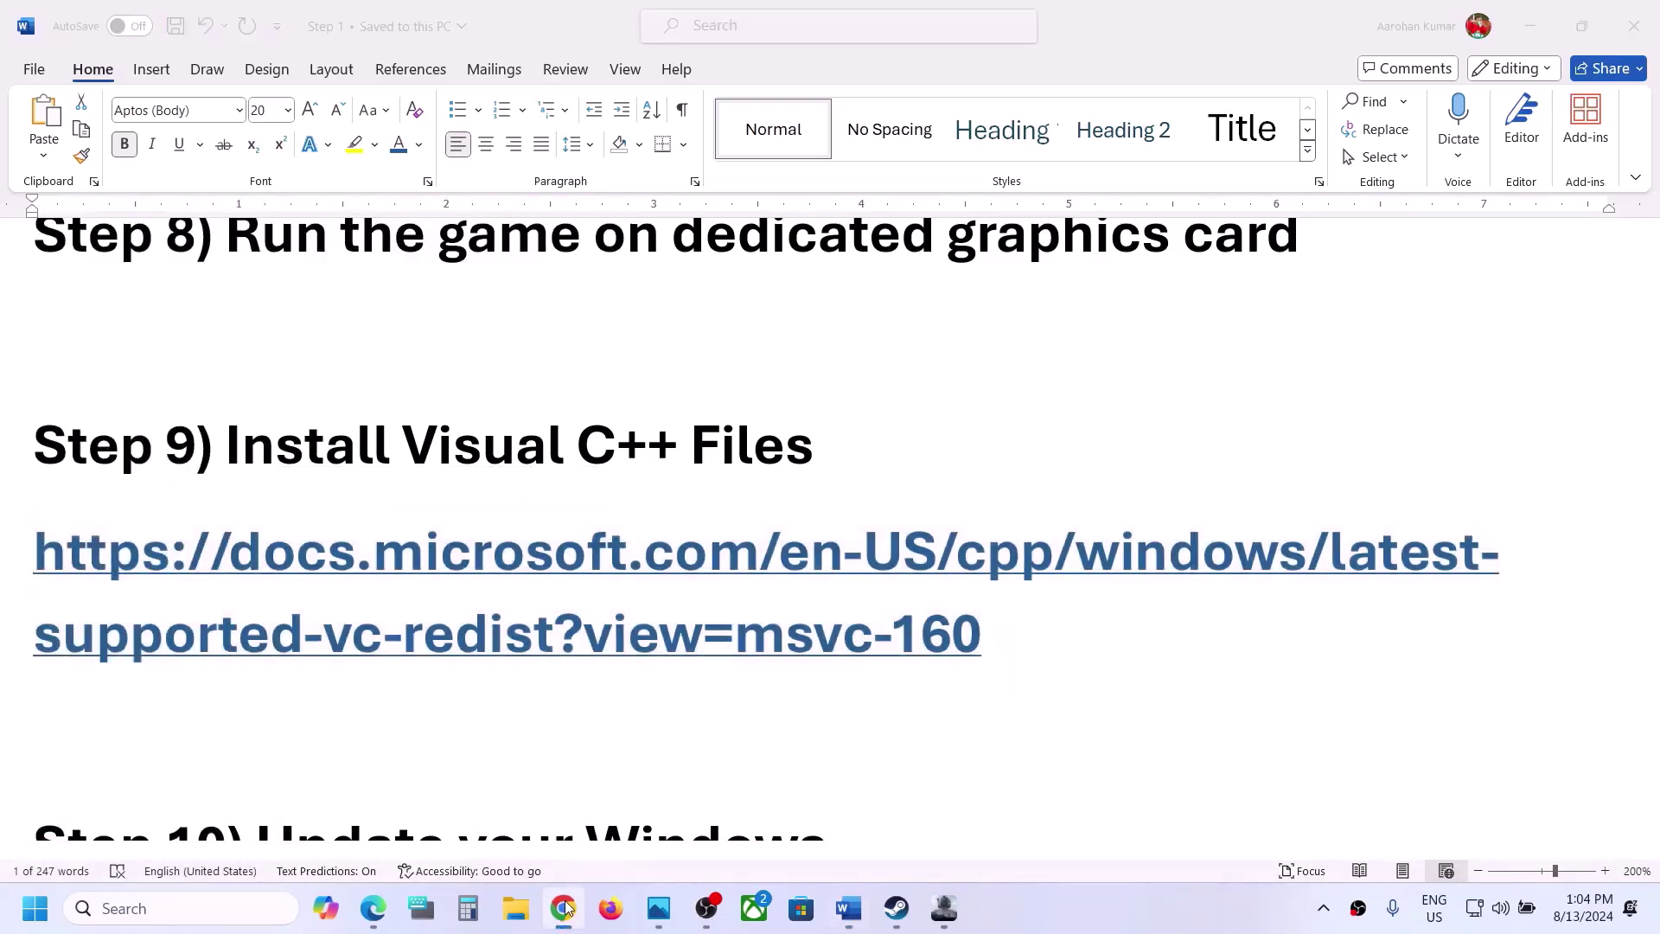
click(504, 716)
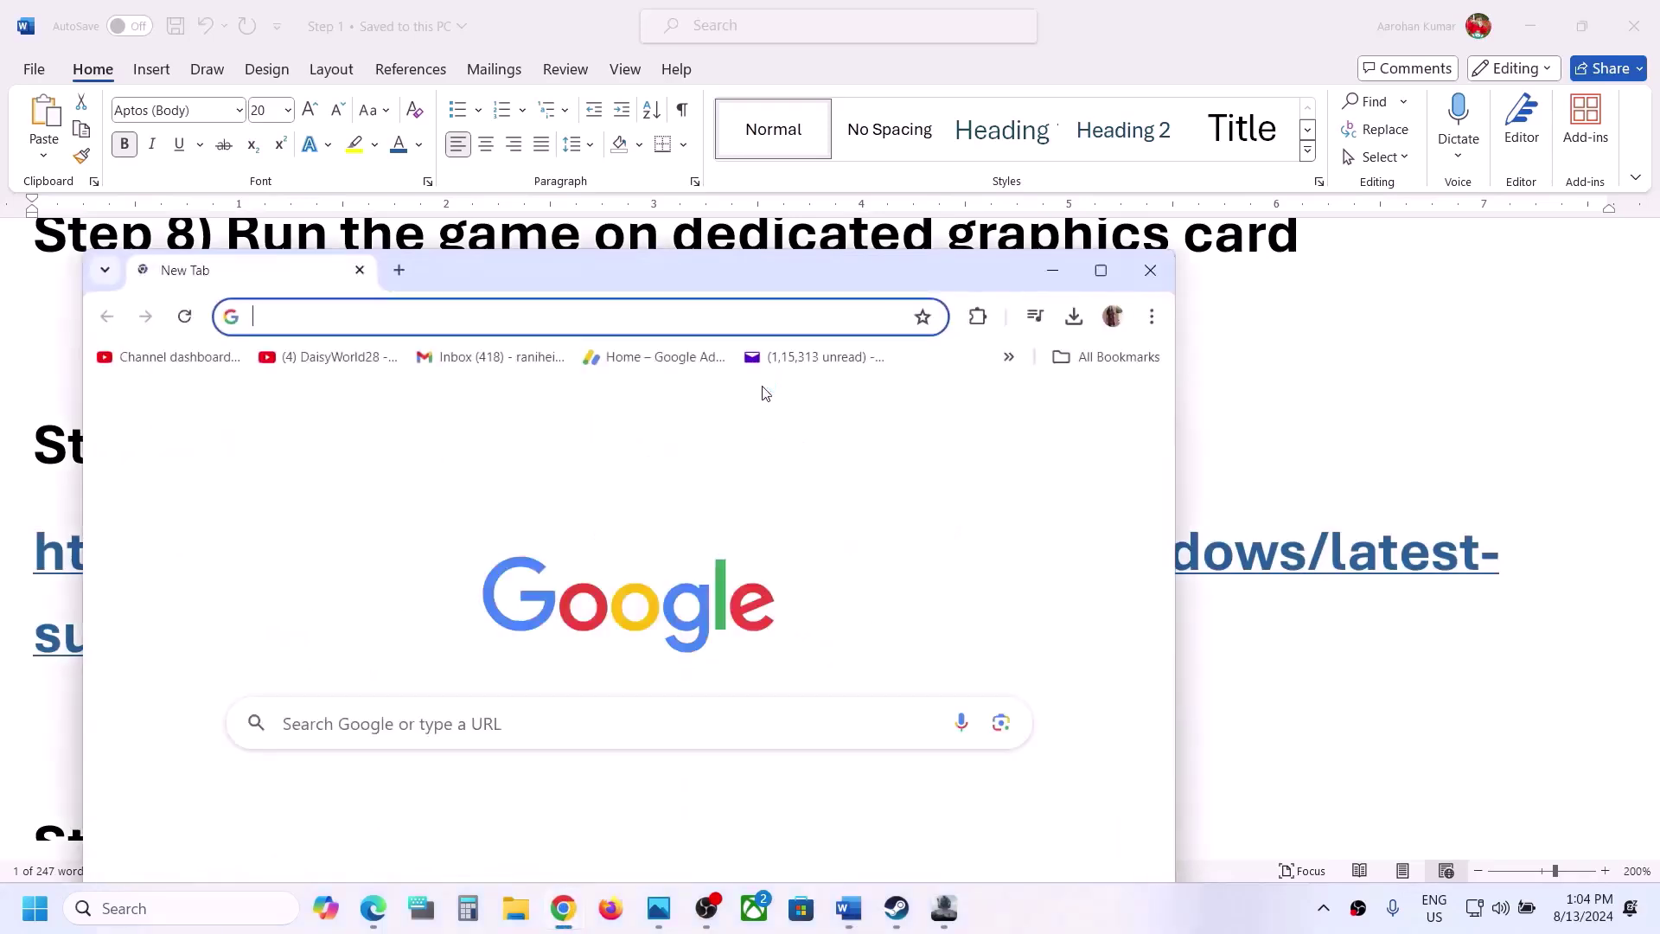
key(ctrl+v)
key(Return)
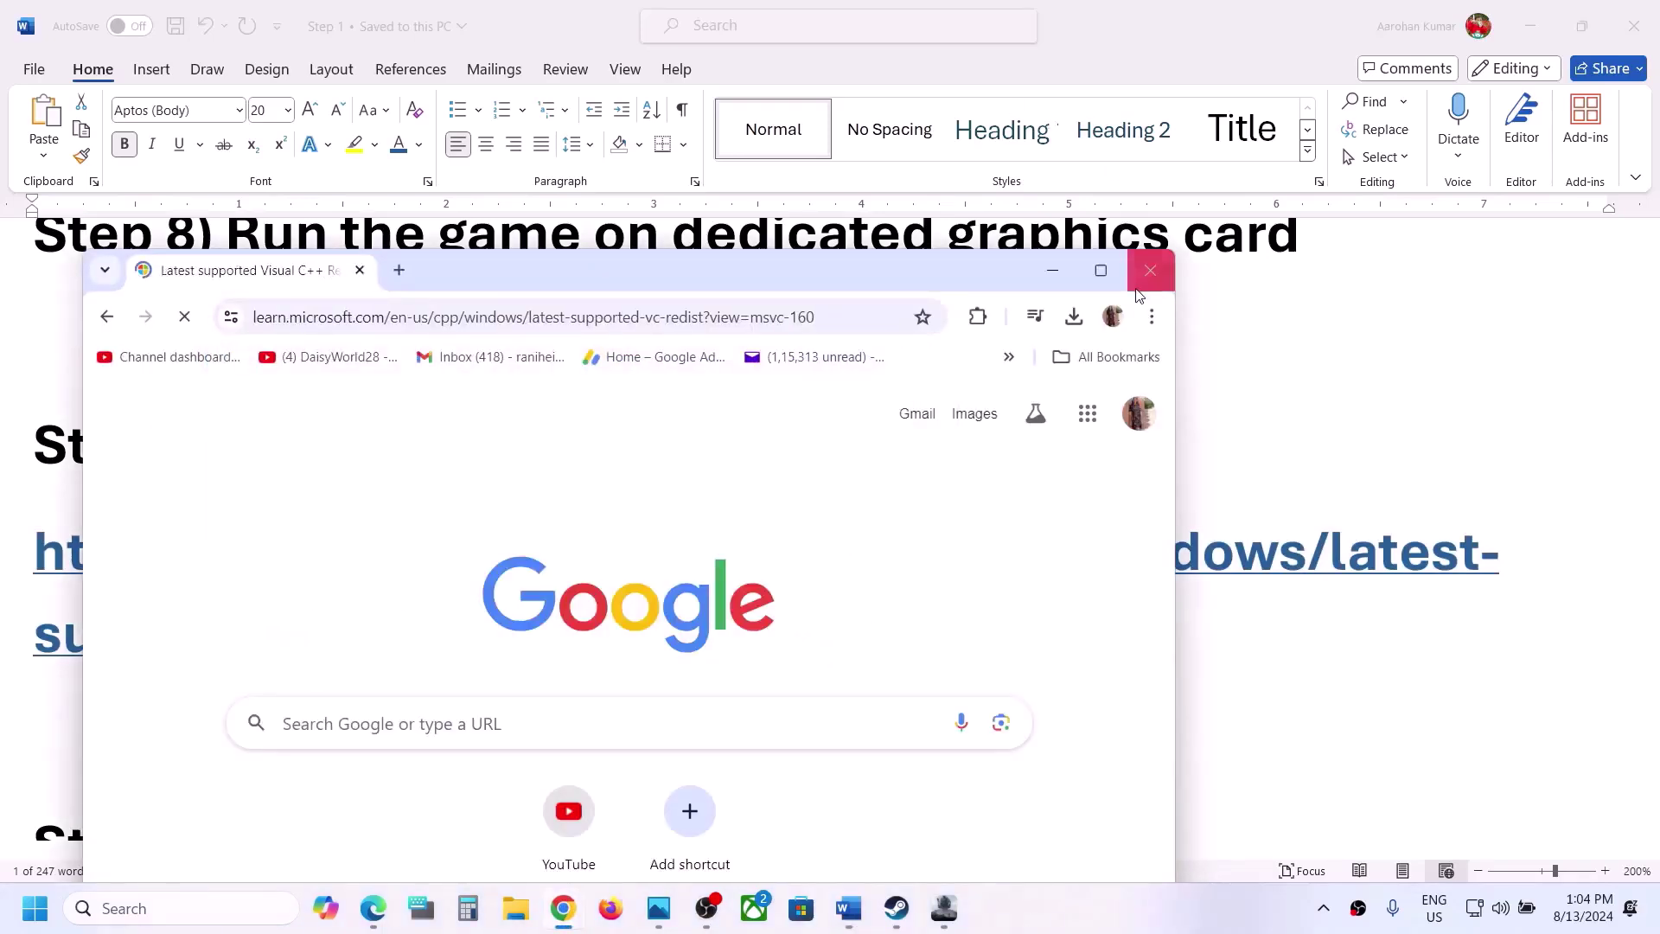
click(1100, 270)
Step: Download the X86 Visual C++ 2015-2022 Redistributable from the Visual Studio 2015, 2017, 2019, and 2022 section and repair its installation
scroll(759, 542, down, 7)
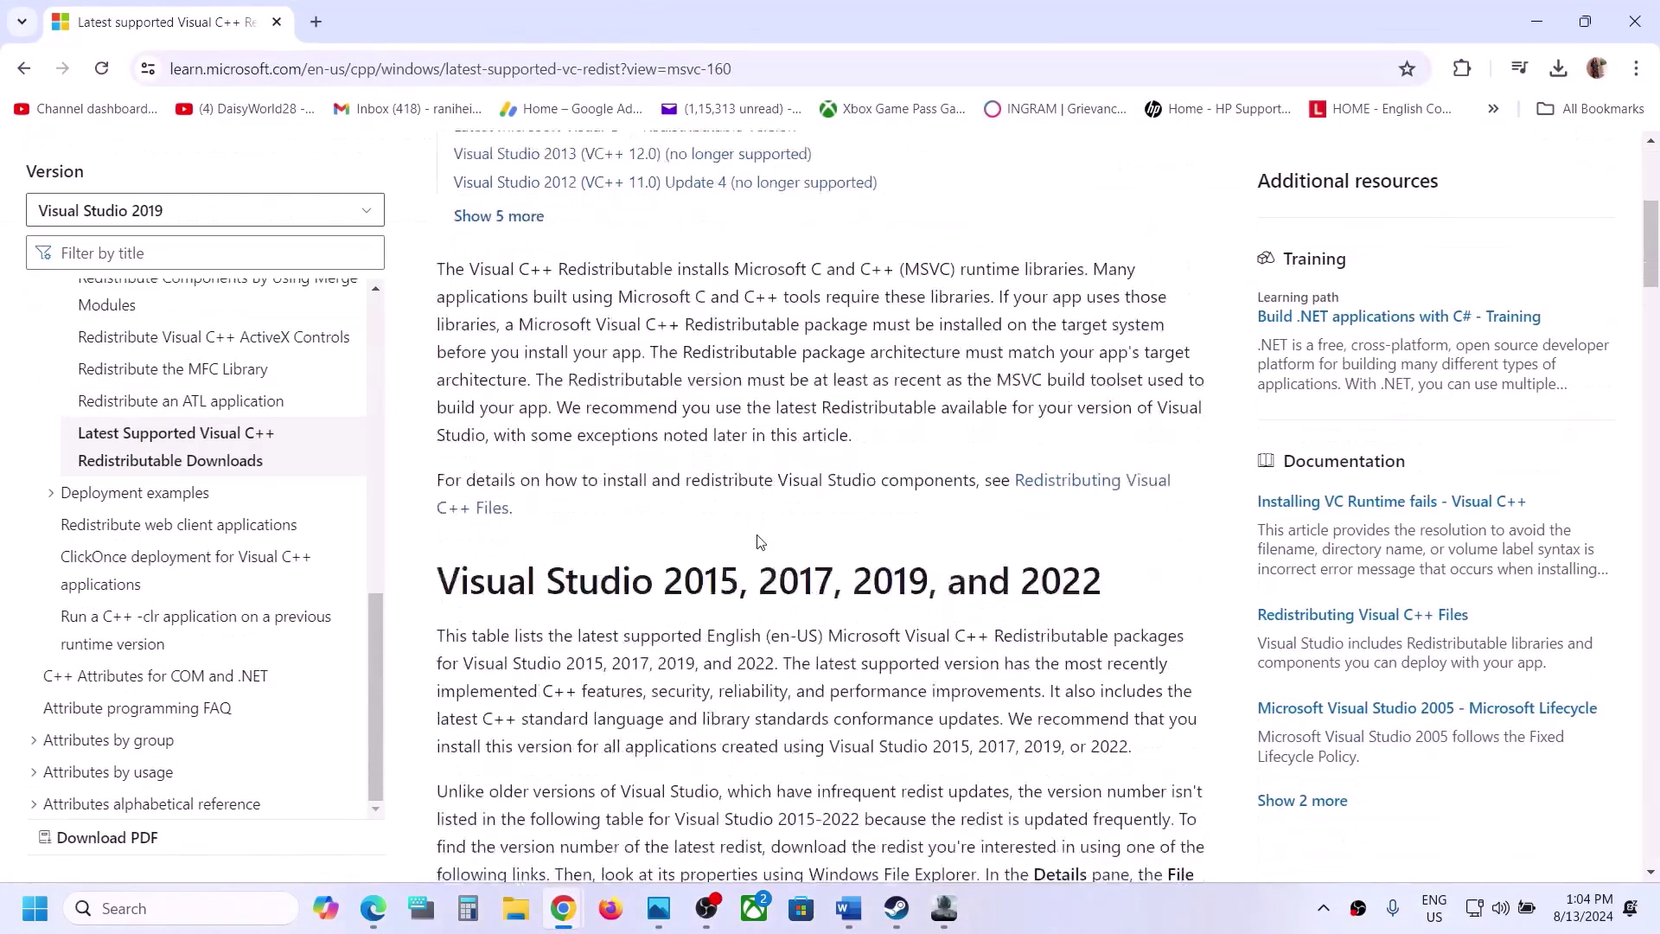
drag(467, 350, 1020, 347)
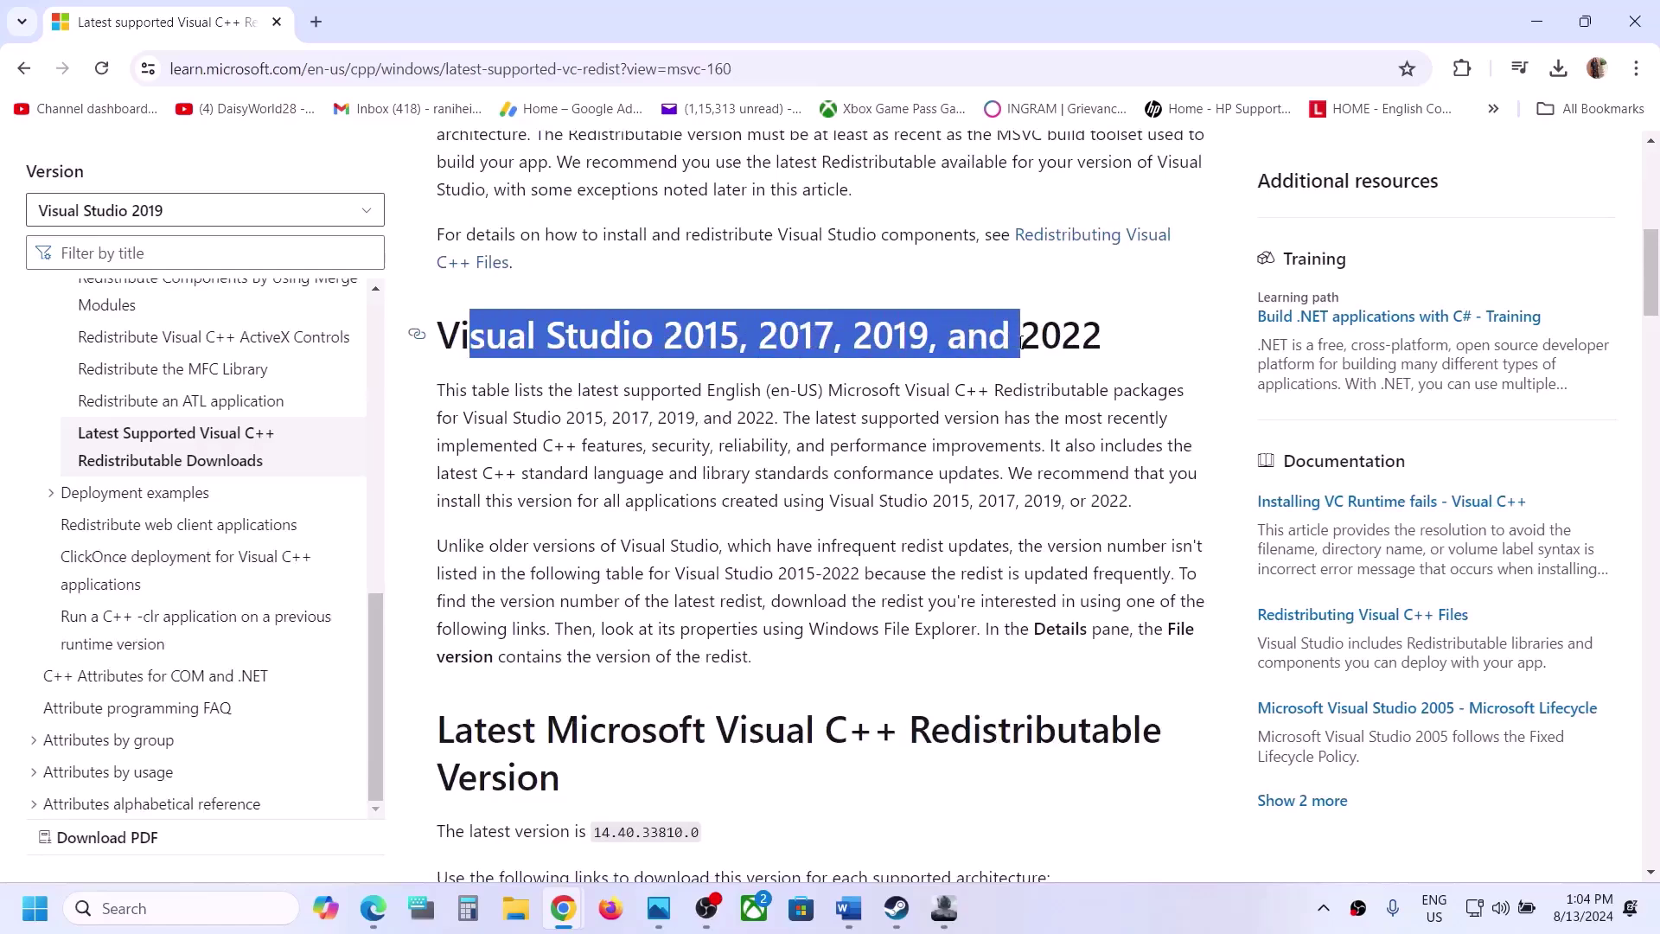
click(1021, 348)
scroll(1021, 349, down, 7)
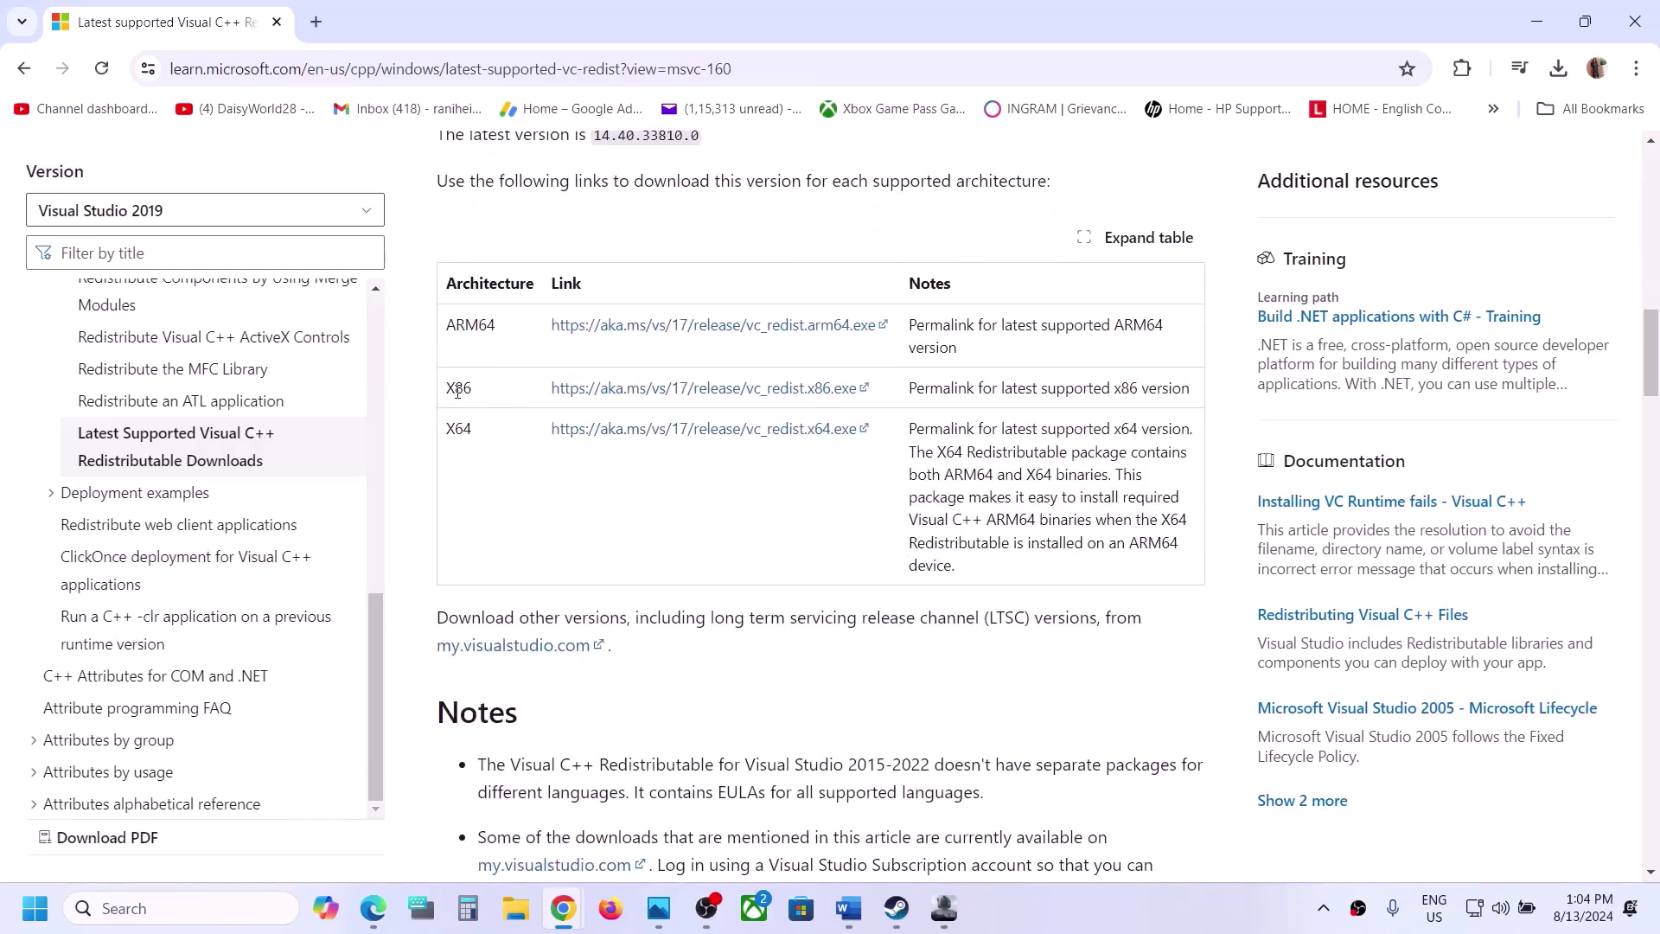
double_click(459, 423)
double_click(459, 388)
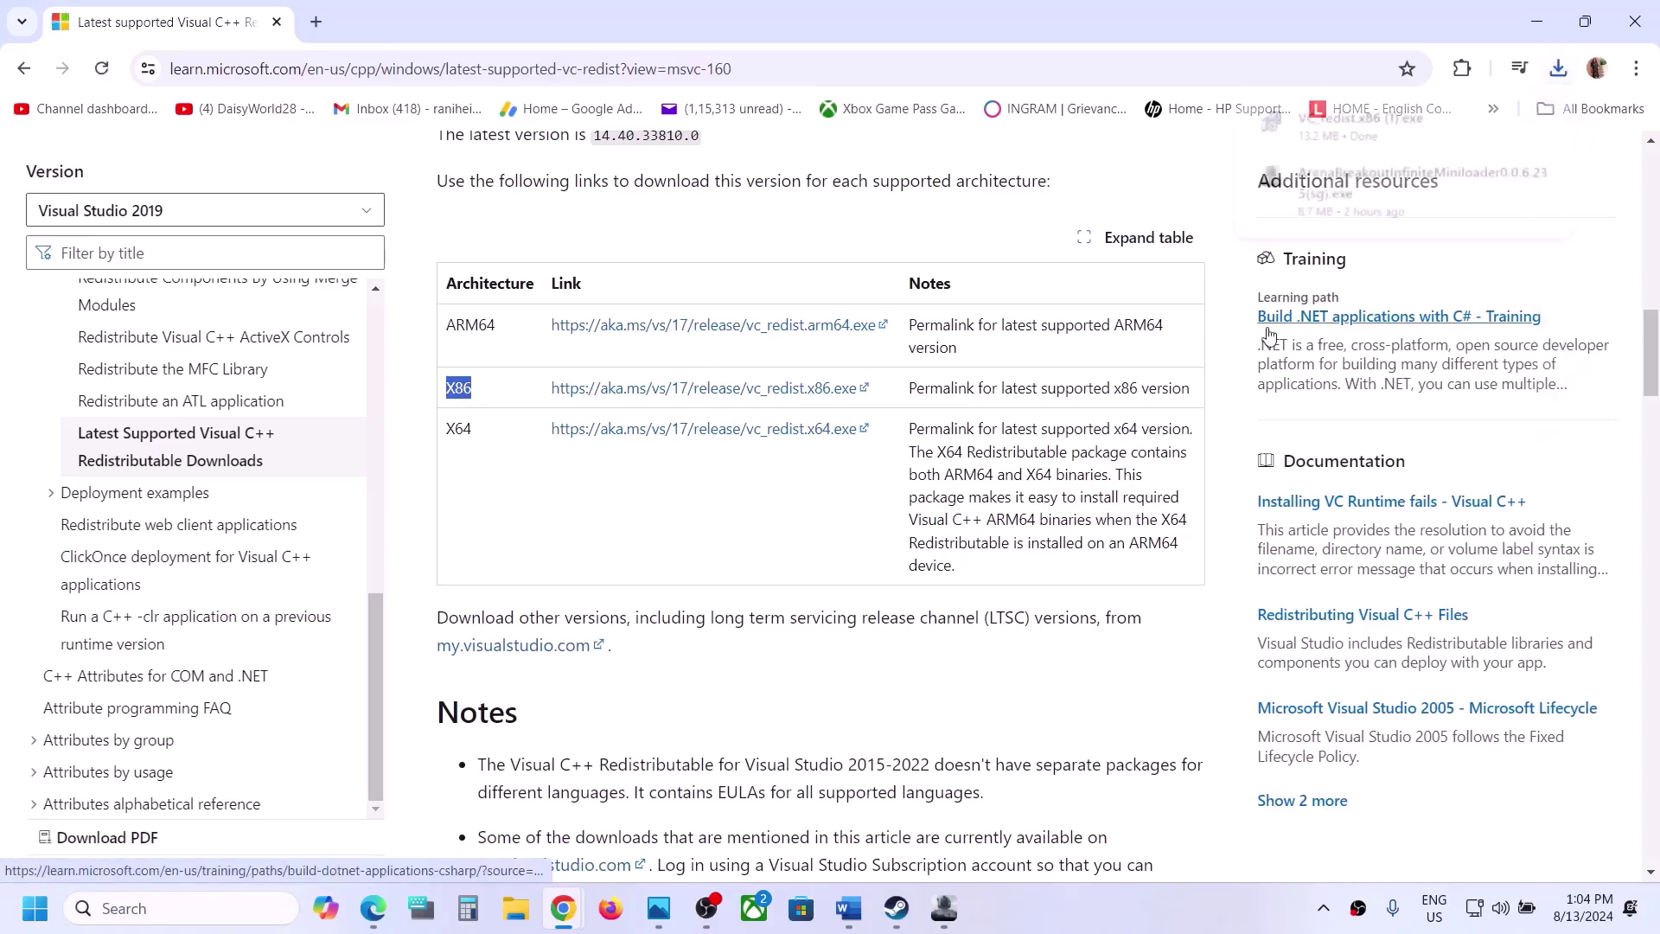
click(1357, 125)
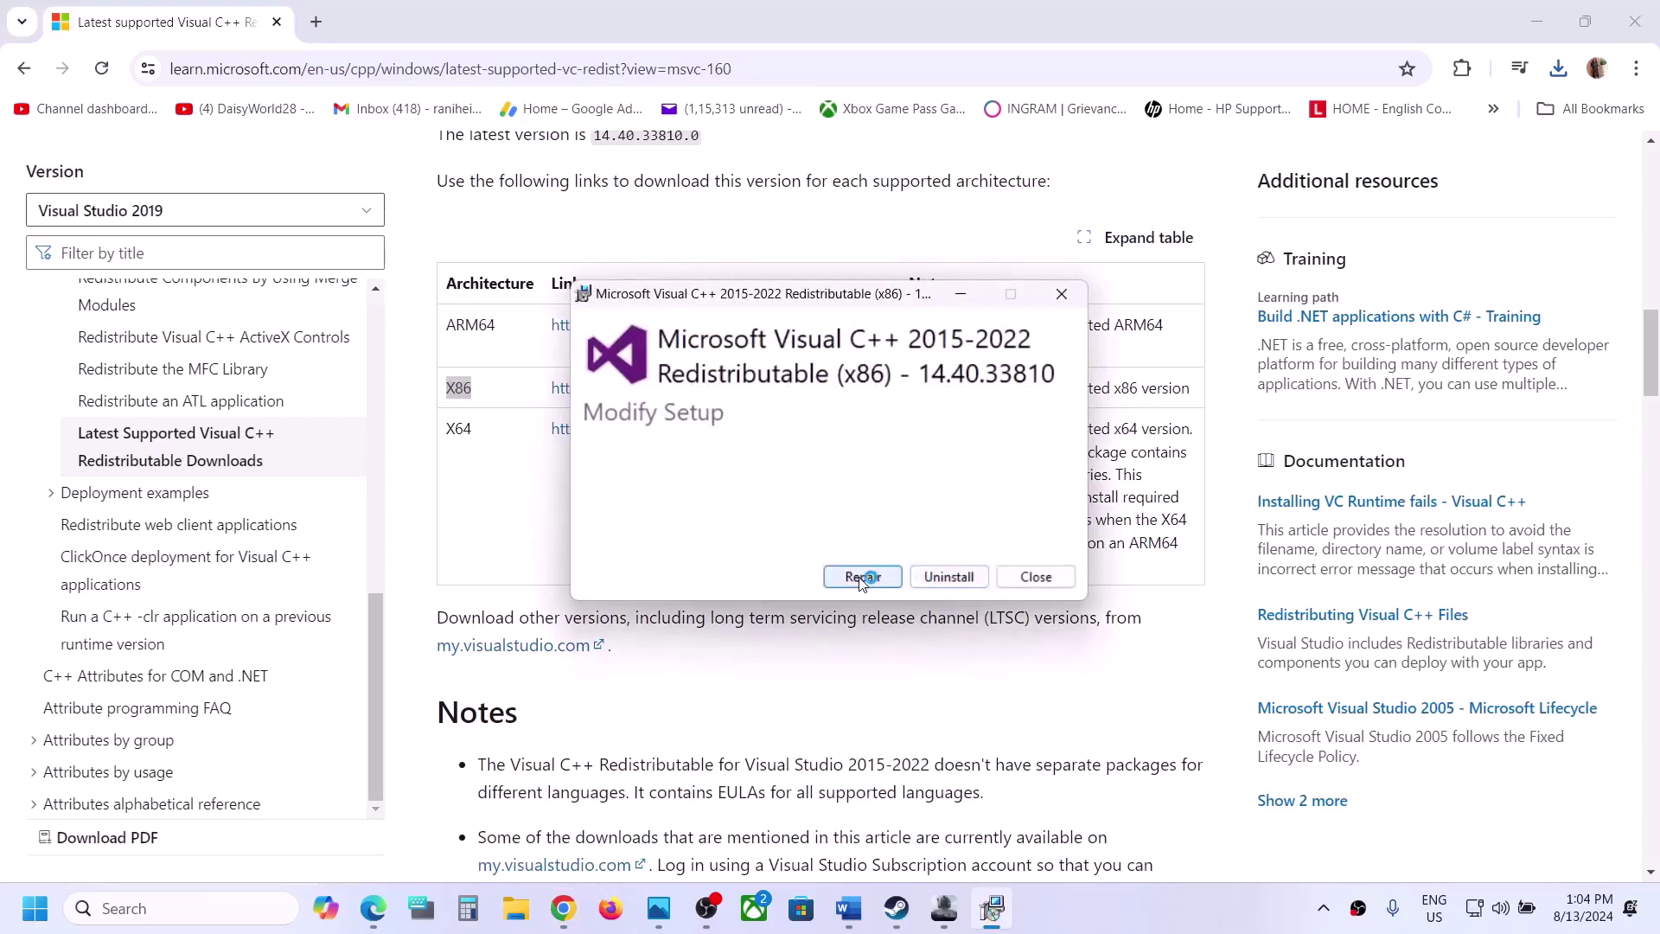
click(862, 578)
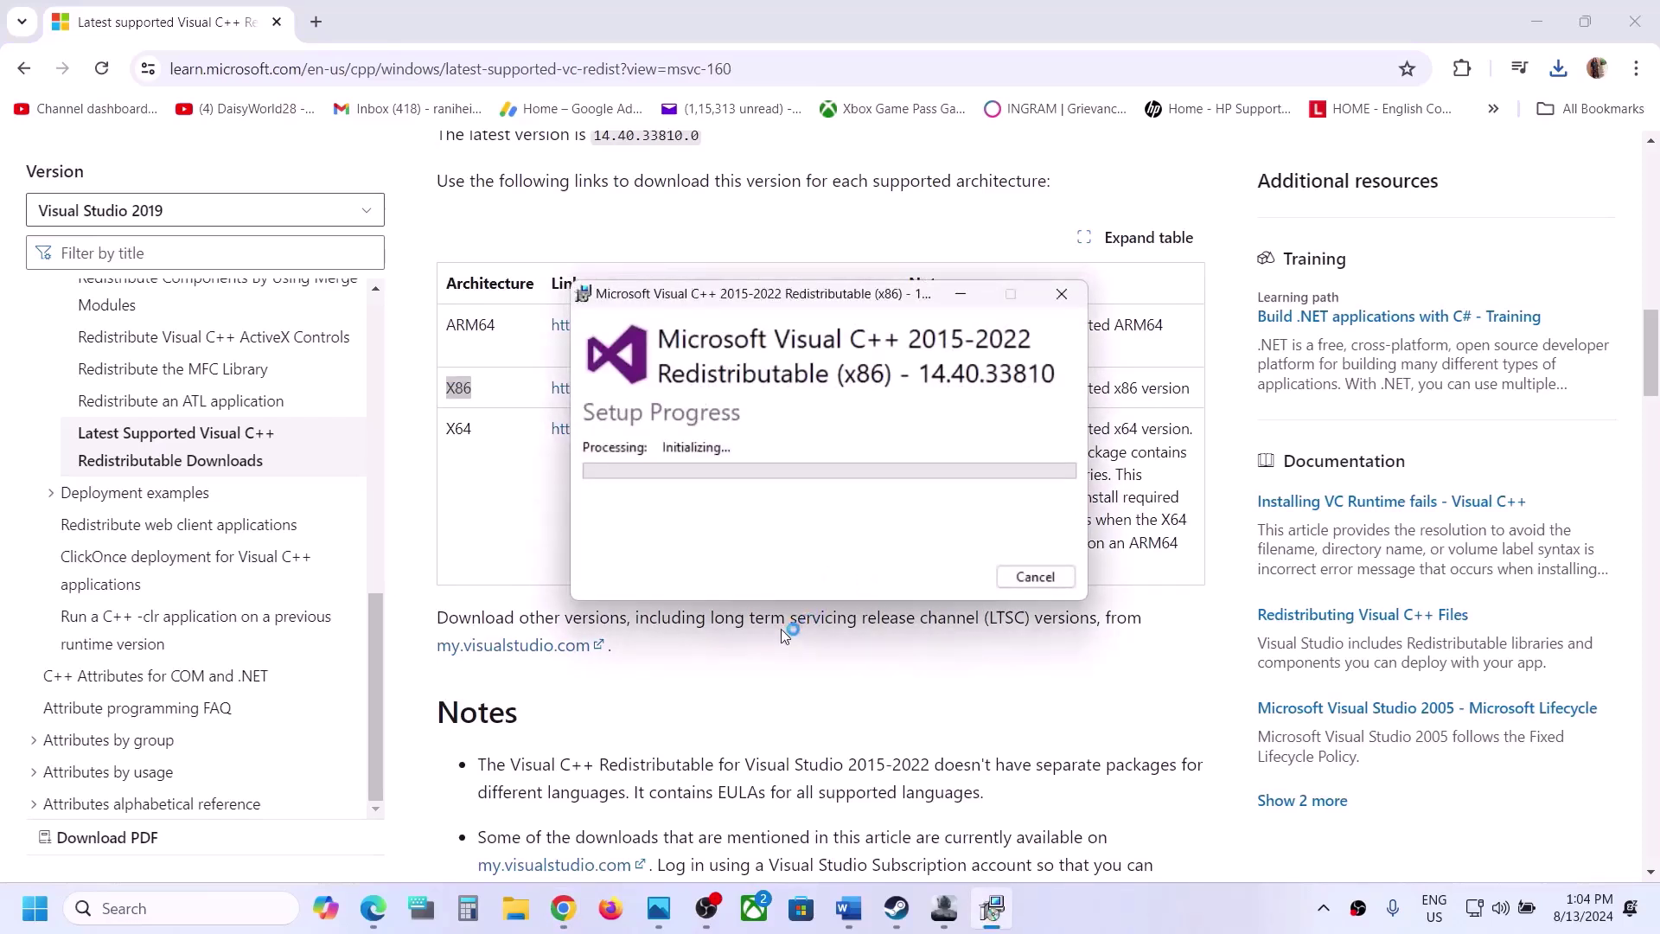
Step: Download the X64 Visual C++ 2015-2022 Redistributable and try to run its setup, dismissing the resulting dialog
double_click(458, 429)
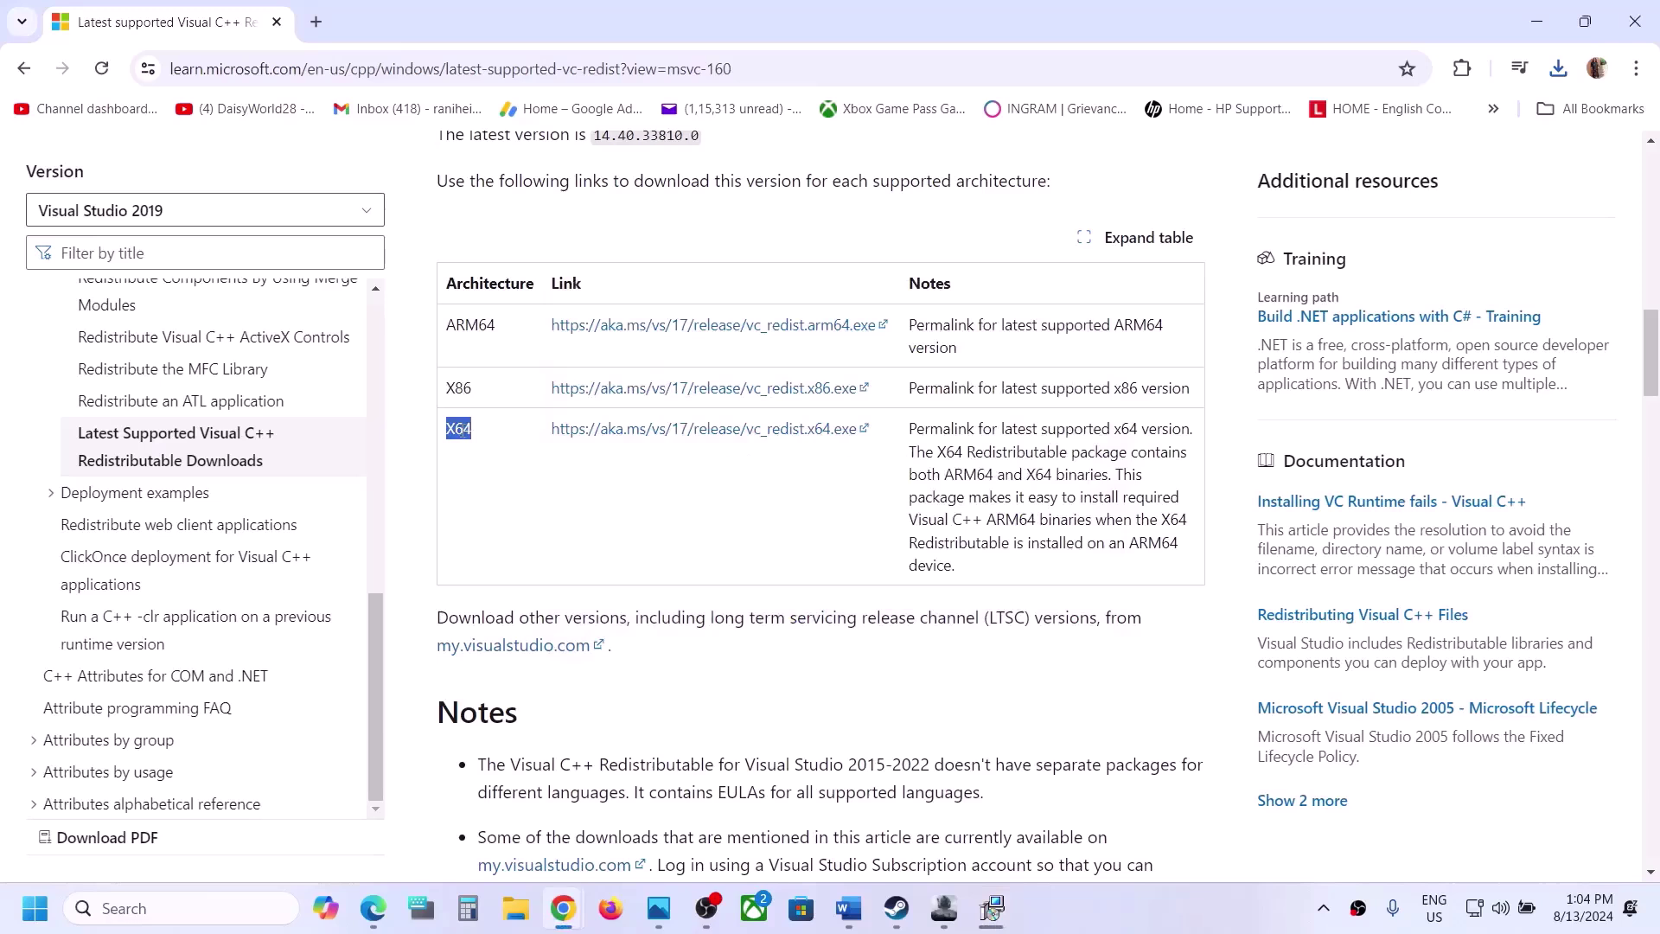
click(681, 438)
click(867, 578)
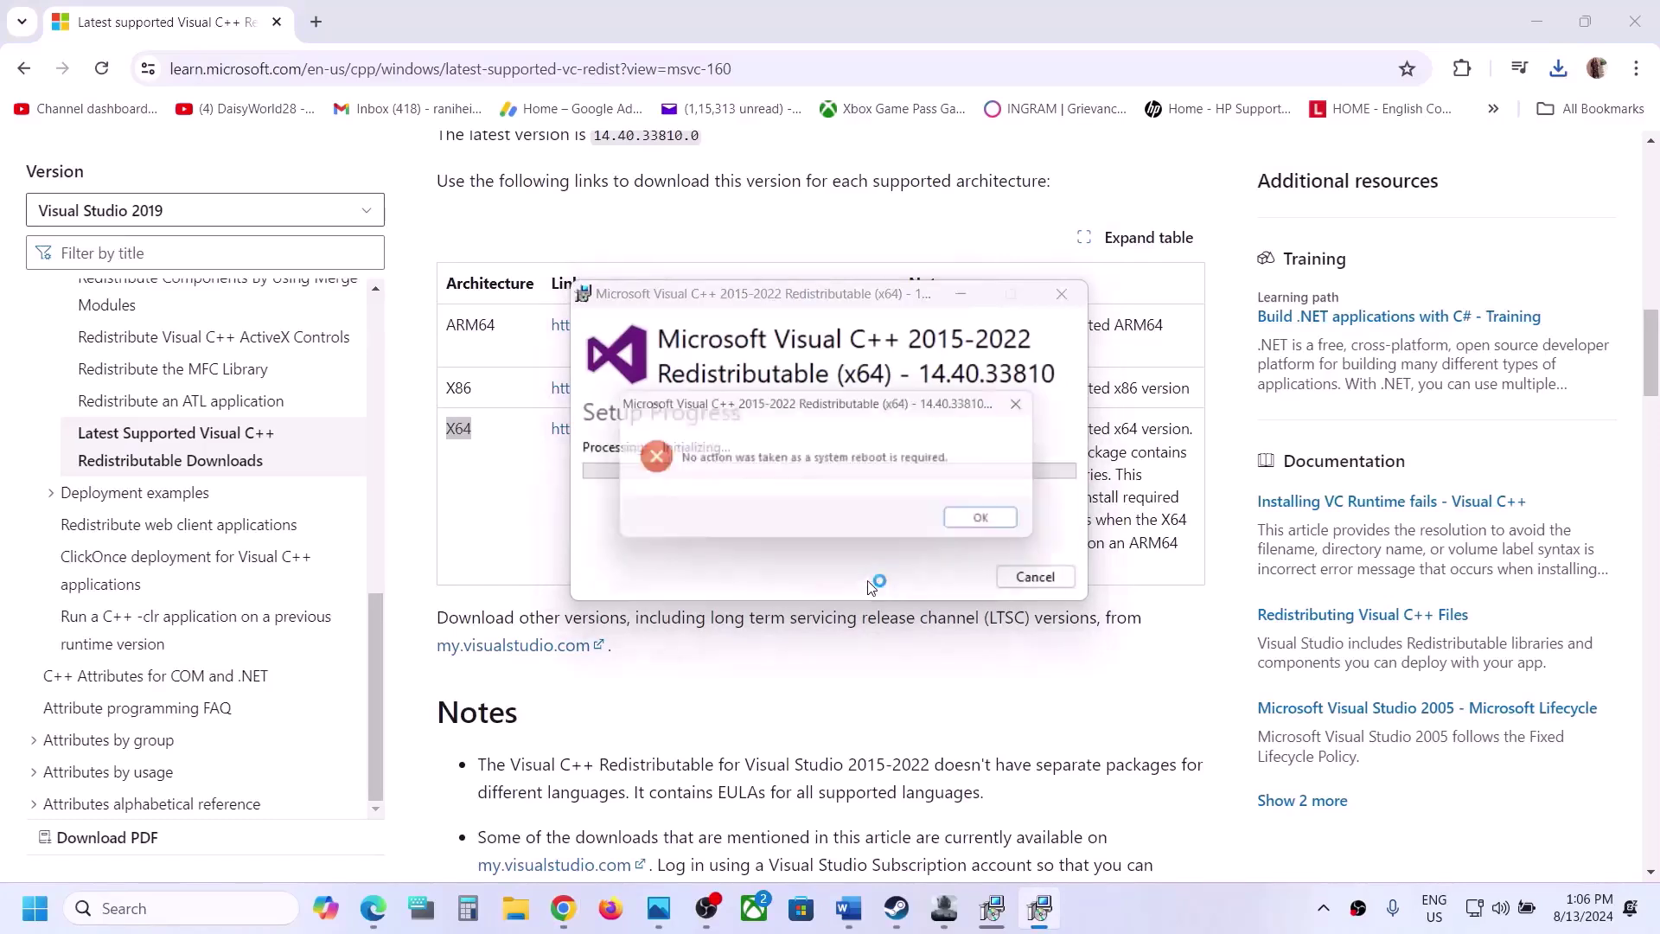
click(999, 524)
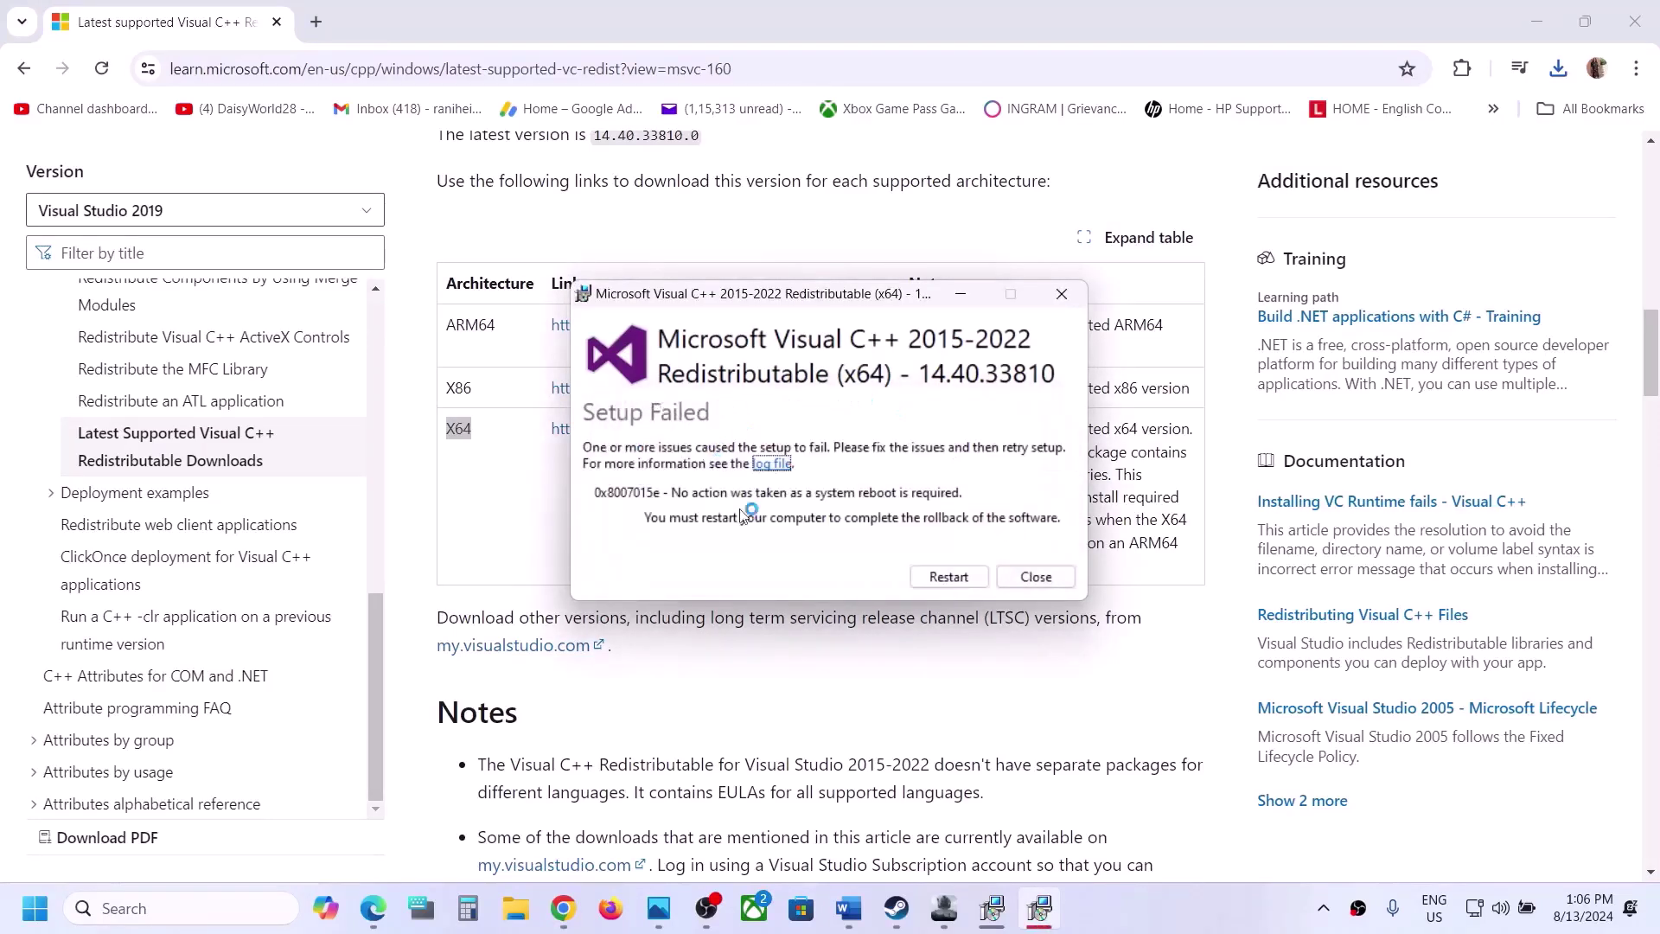
Step: Place the x86 and x64 redistributable setup windows side by side to examine their results, then return to the download page
click(996, 912)
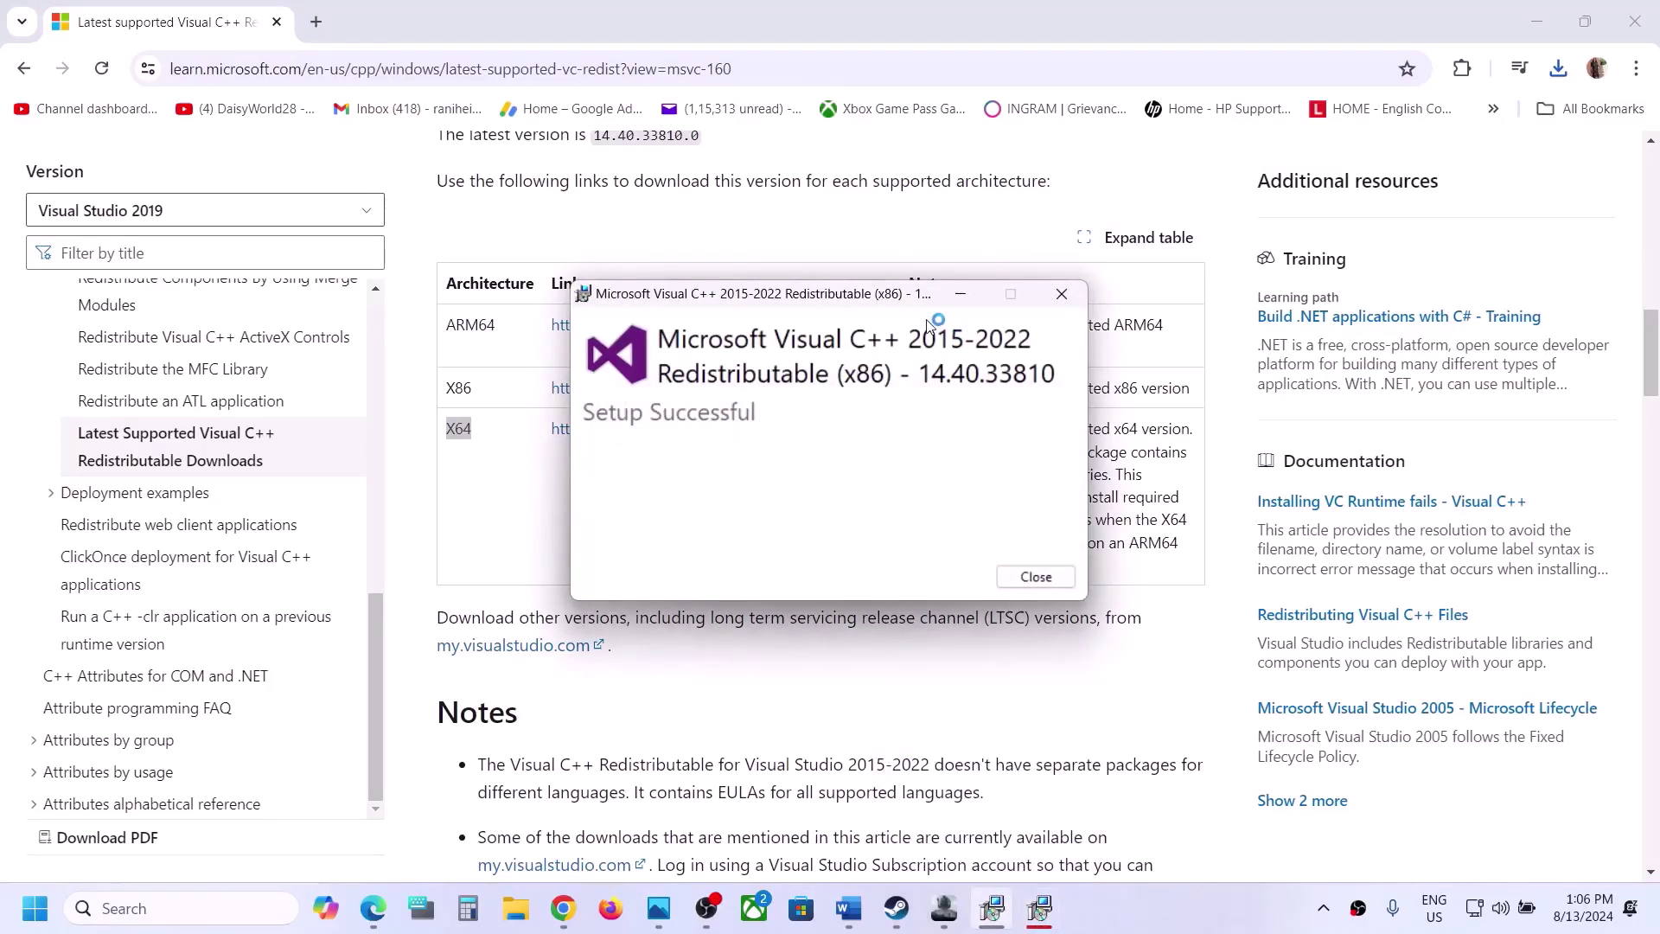
drag(914, 299, 612, 281)
click(906, 301)
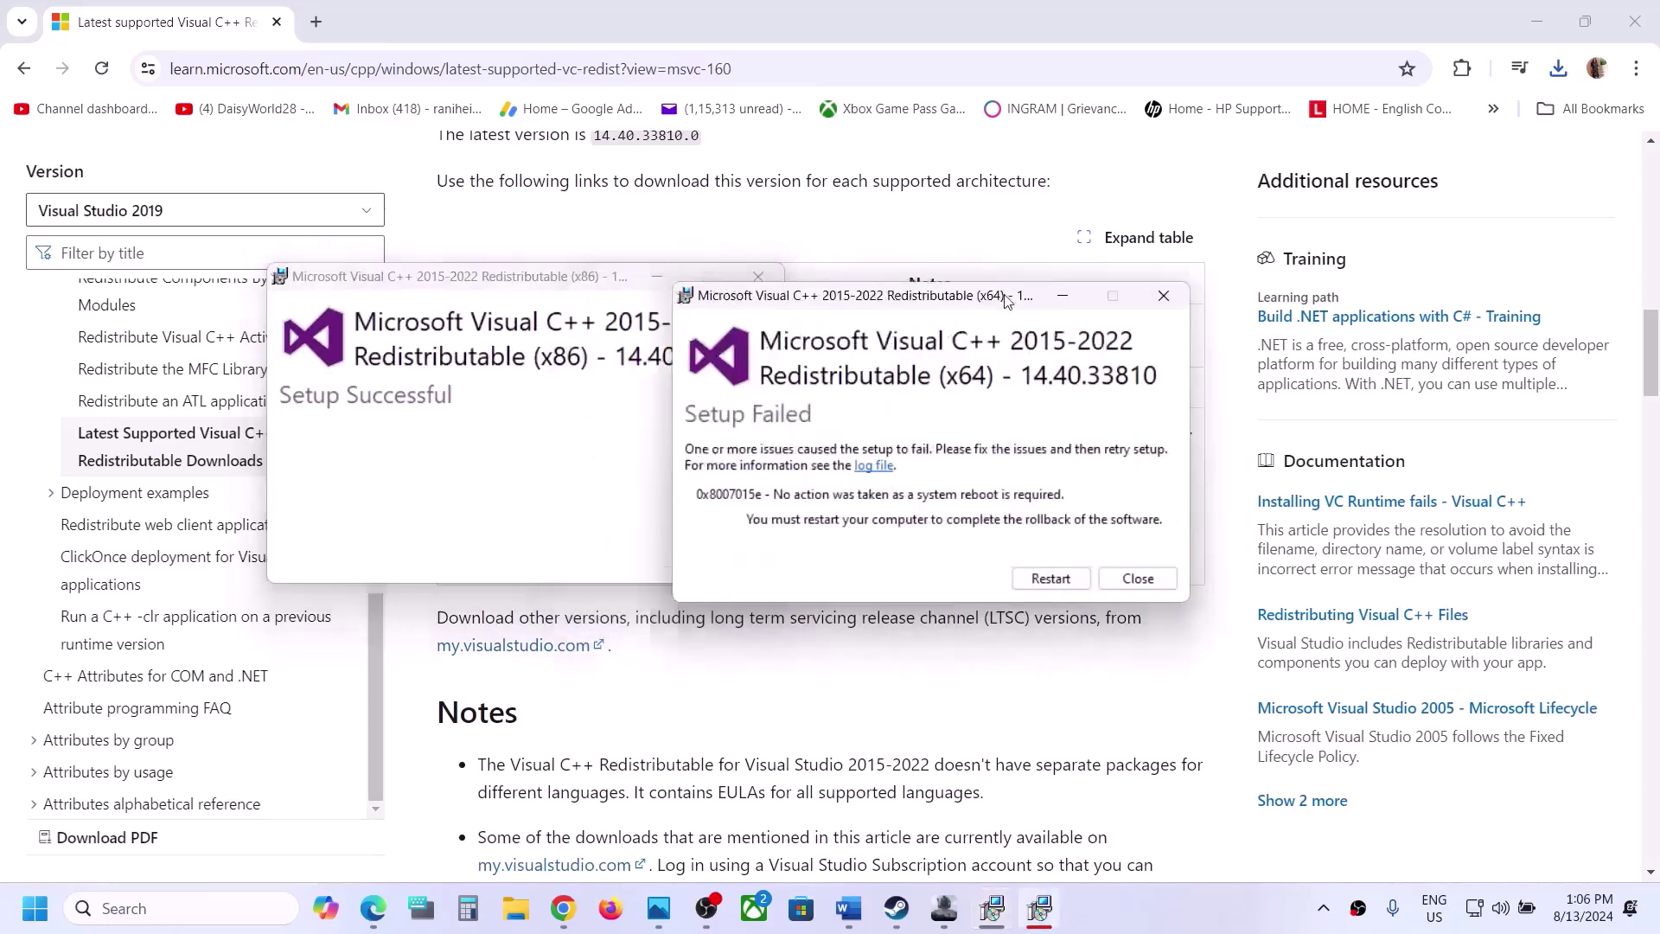
click(733, 704)
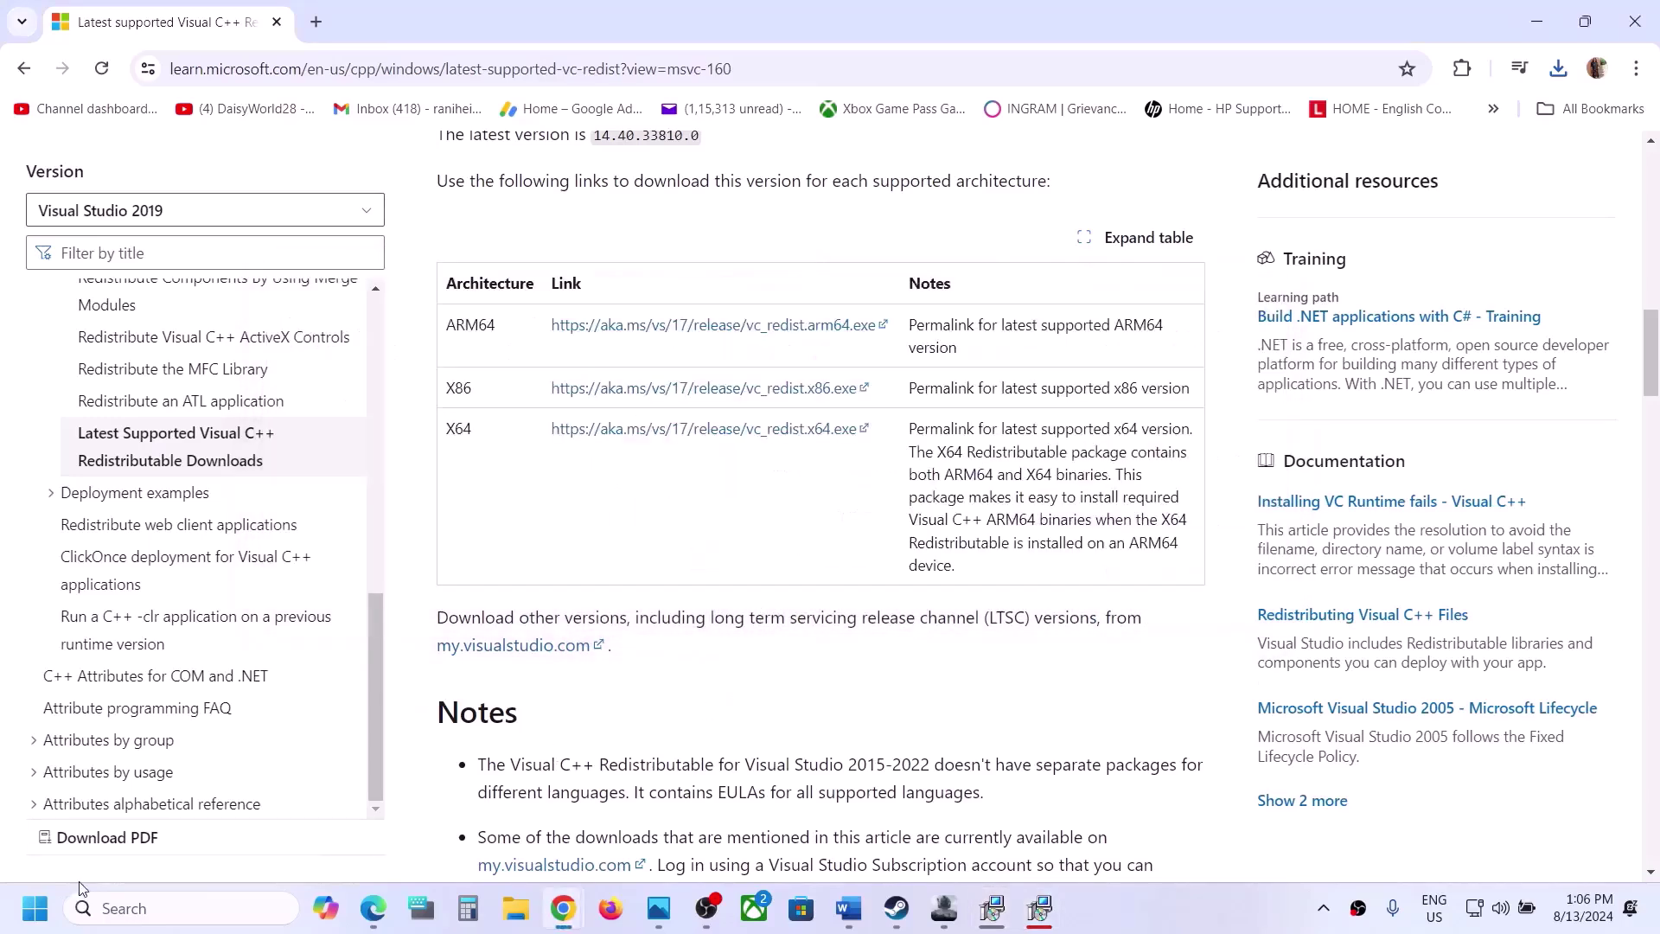
Step: View the Windows power options, close them without restarting, and switch back to Word at Step 10
click(35, 918)
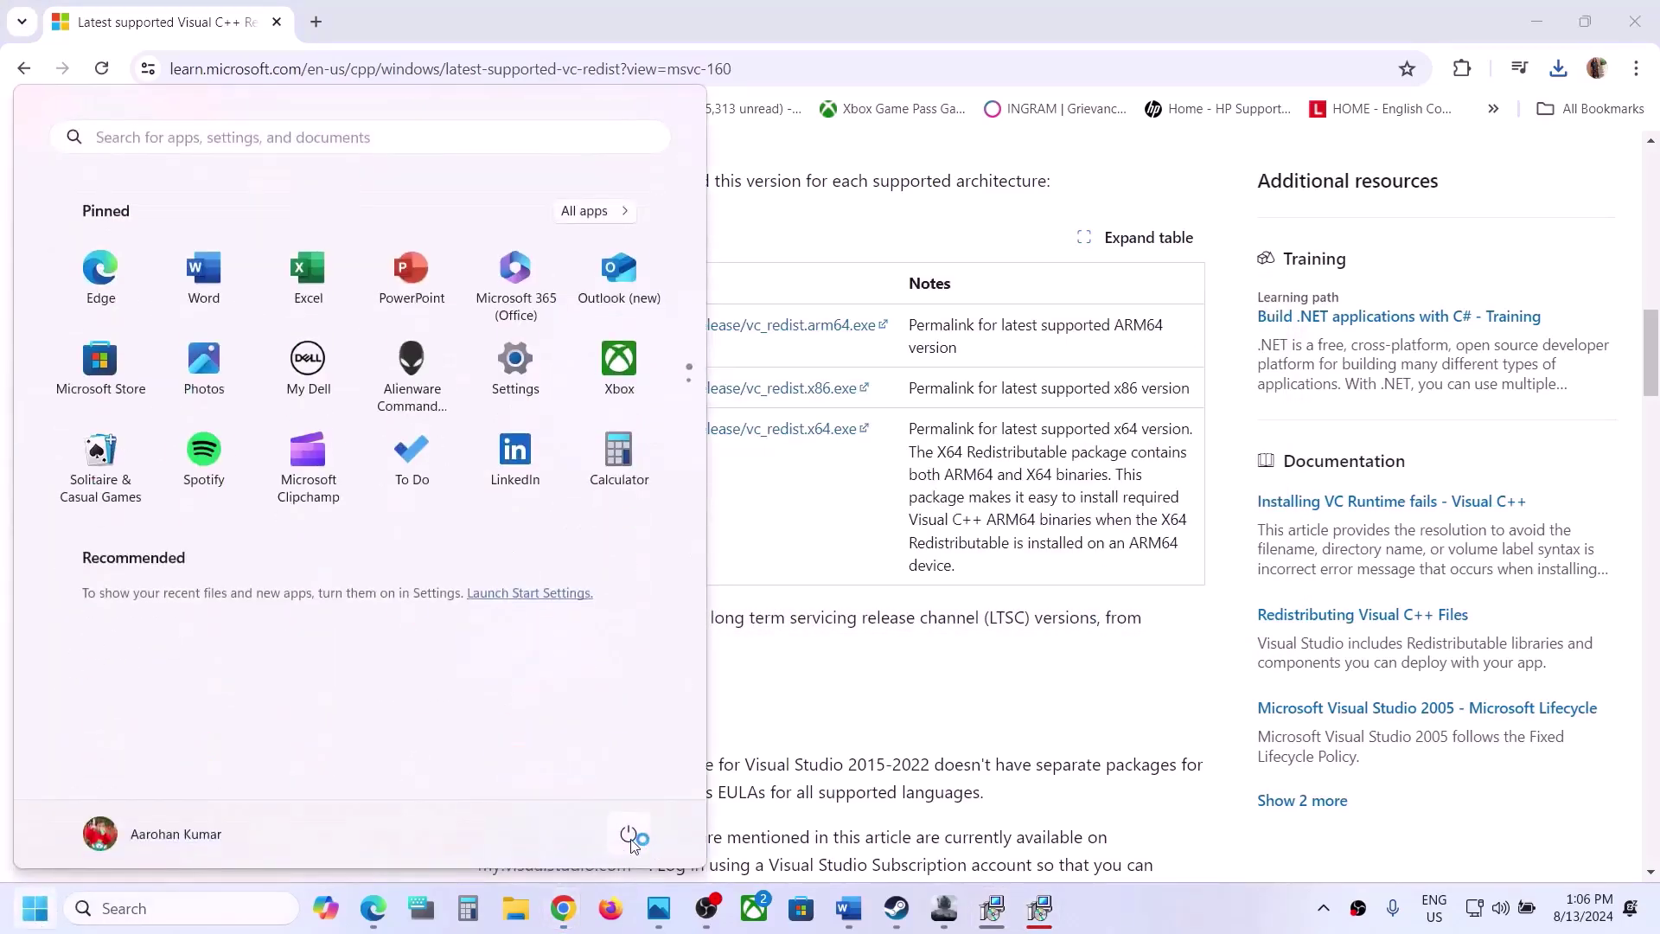
click(629, 834)
click(1064, 667)
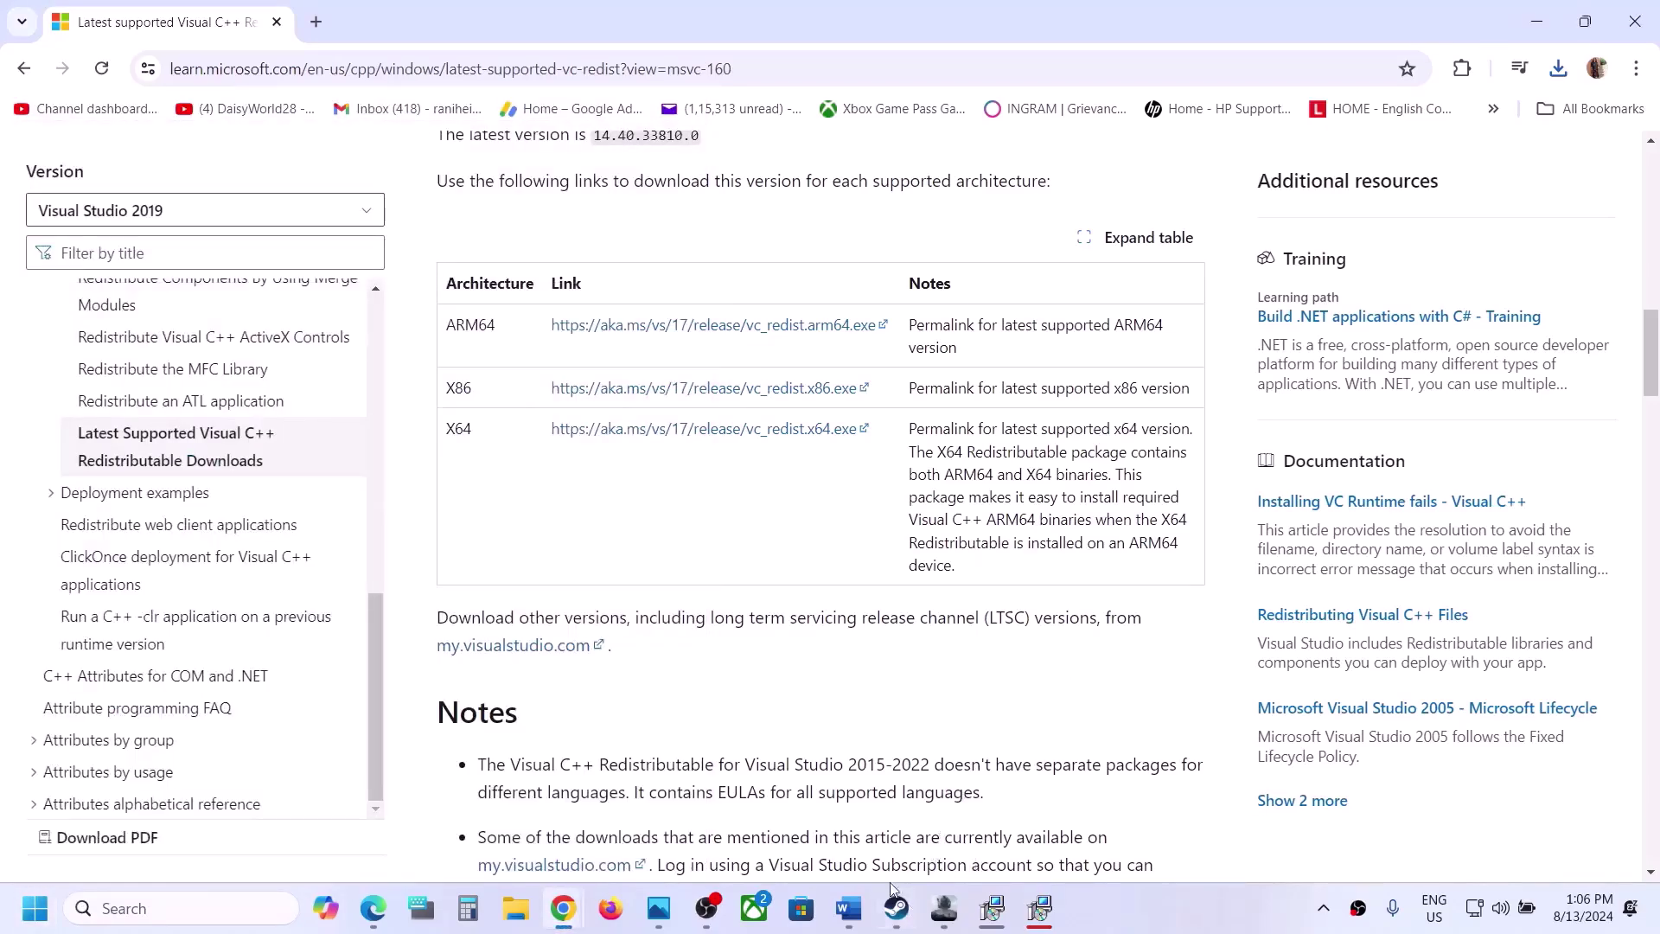
click(858, 904)
scroll(561, 584, down, 3)
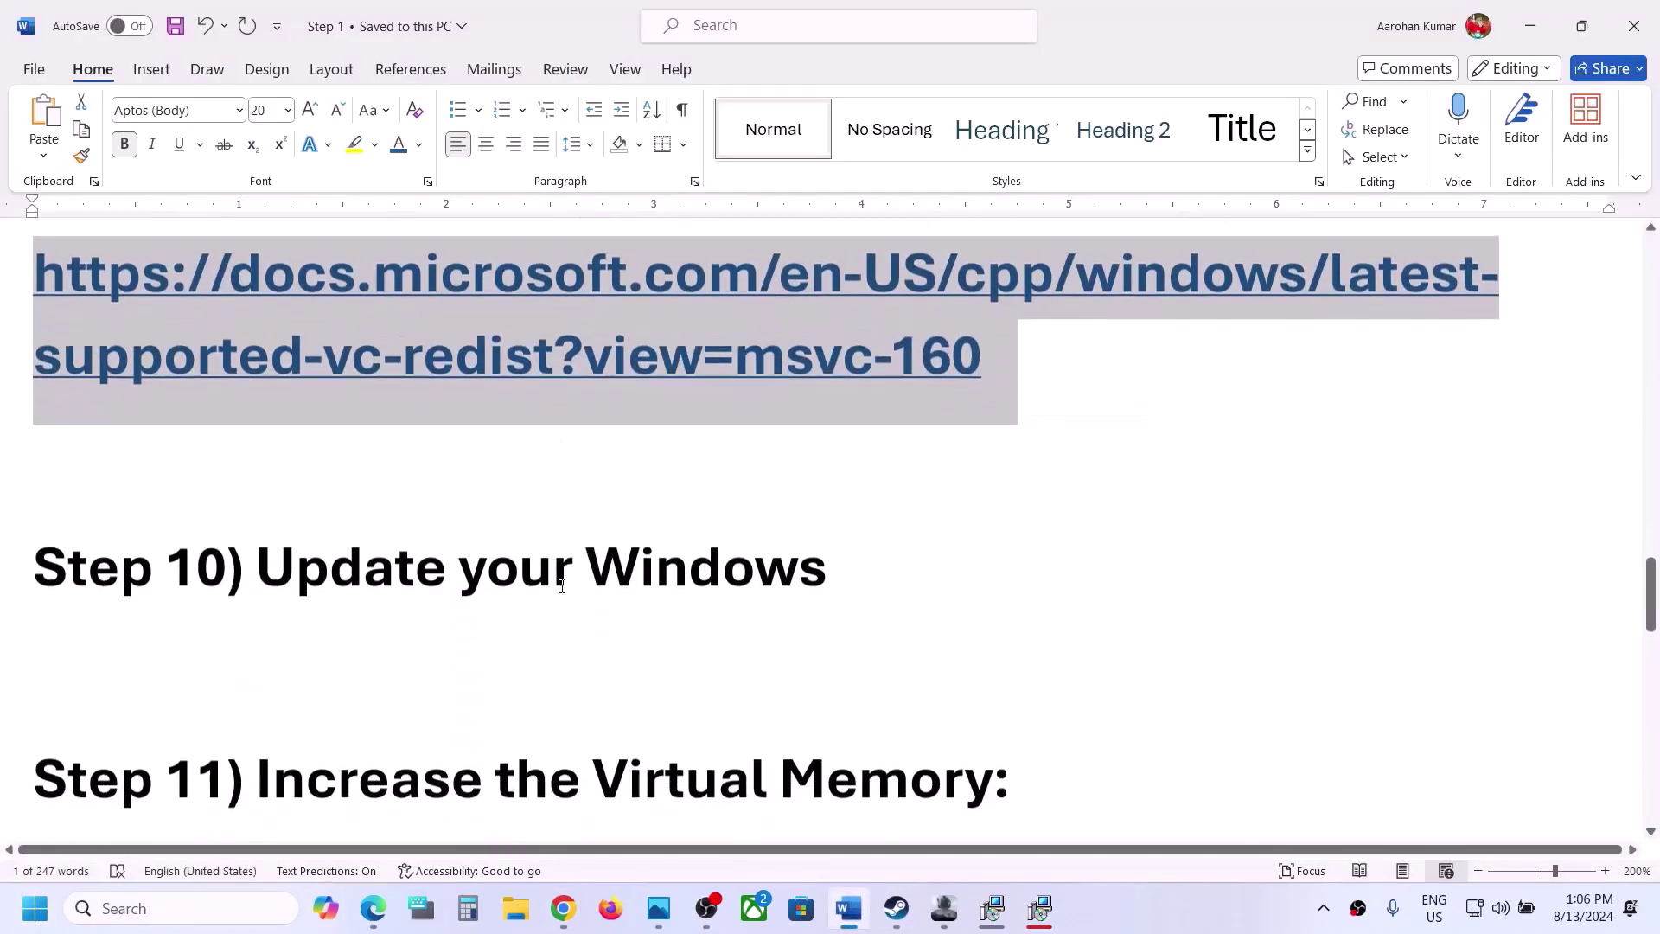